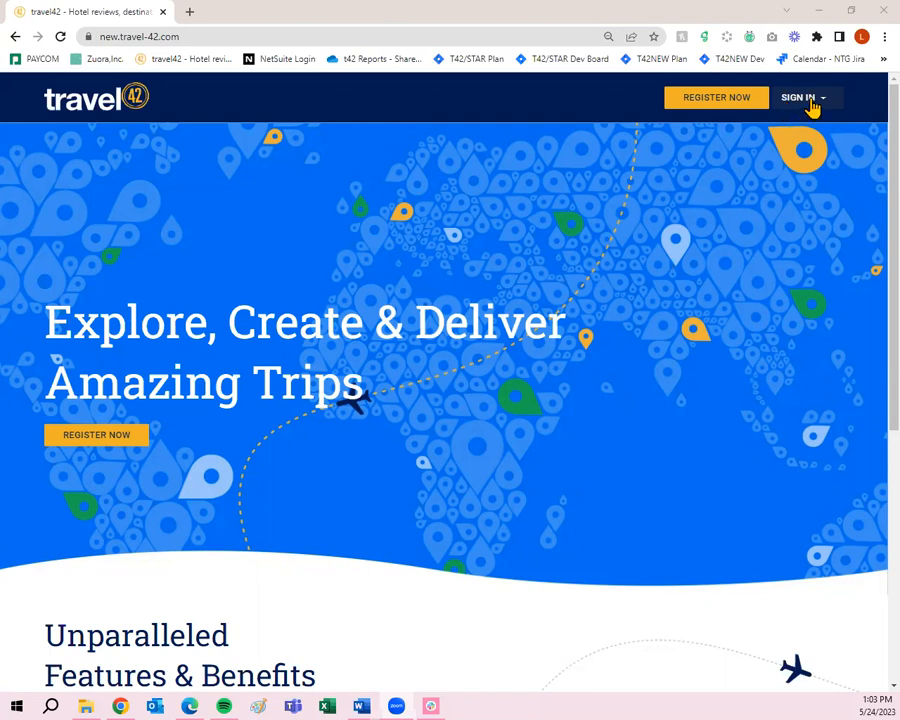
# - Sign in to travel42 with the browser's saved credentials
pyautogui.click(800, 108)
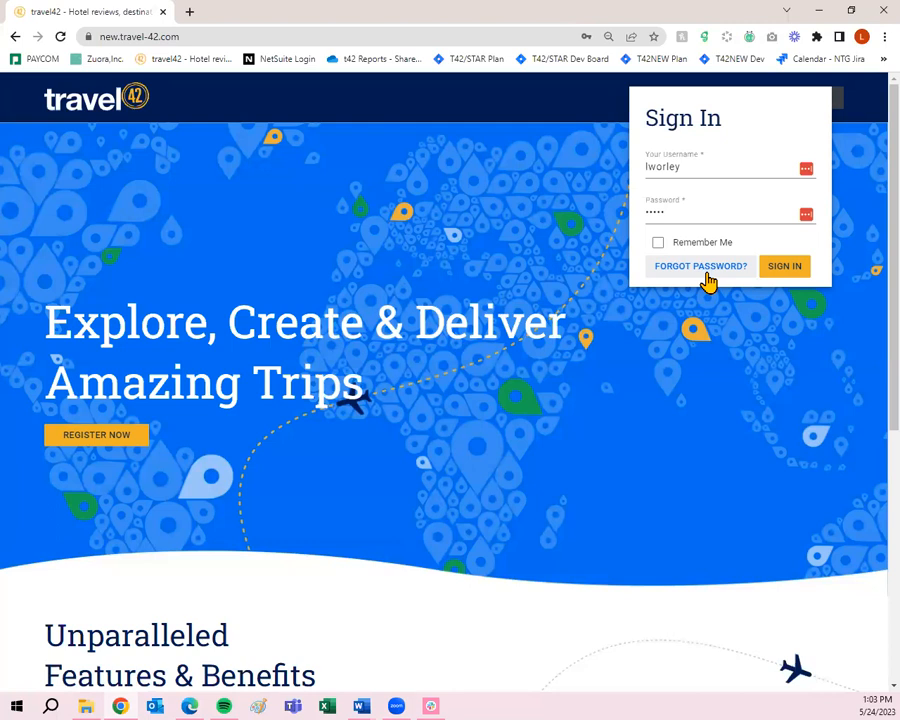
pyautogui.click(790, 268)
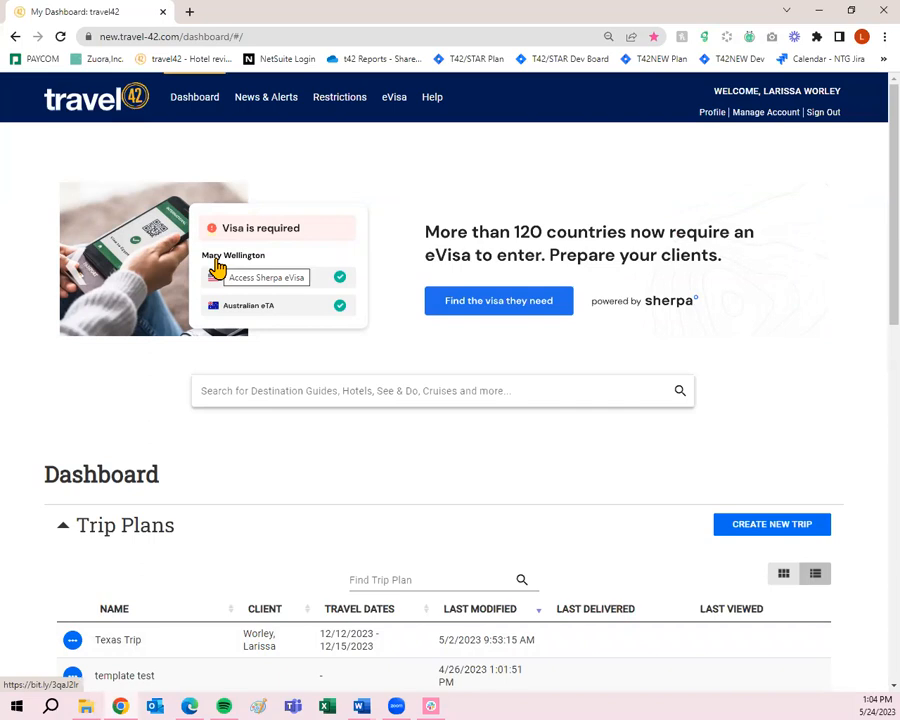
pyautogui.scroll(-3, 246, 330)
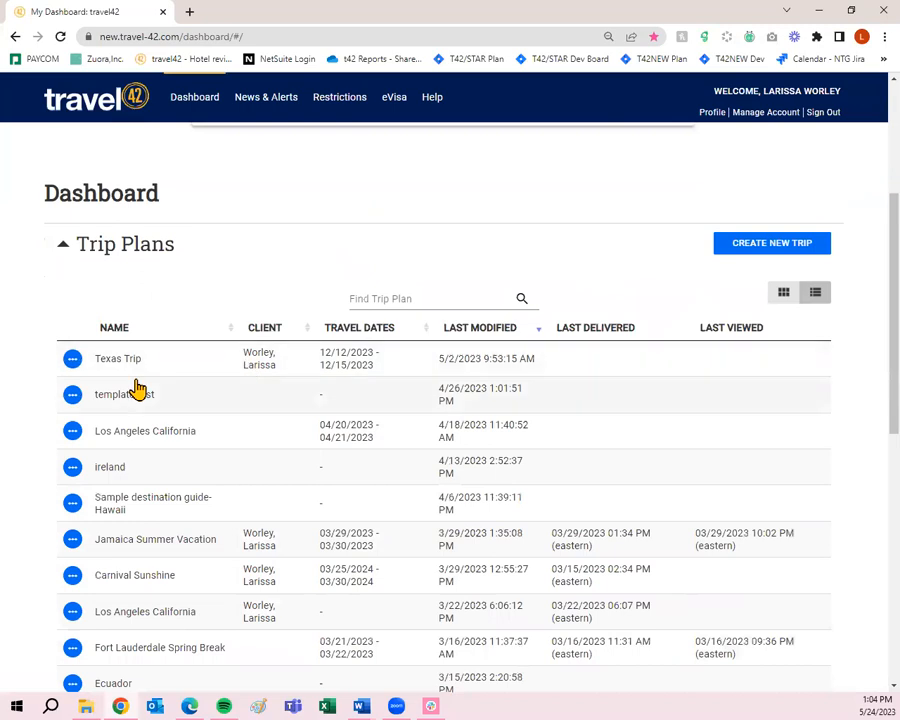
pyautogui.scroll(-5, 190, 330)
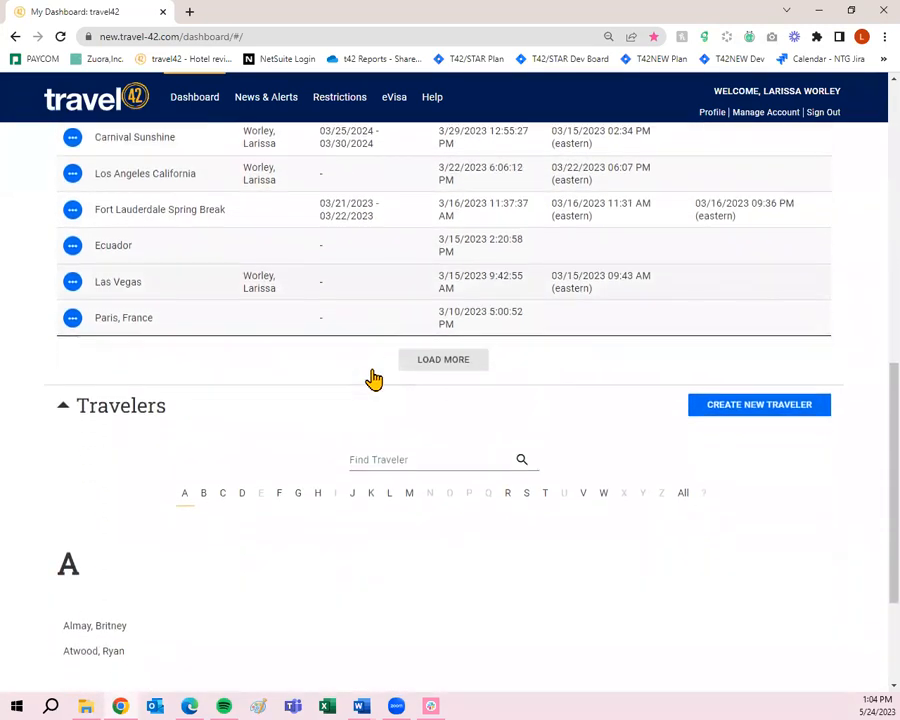
pyautogui.scroll(-3, 374, 385)
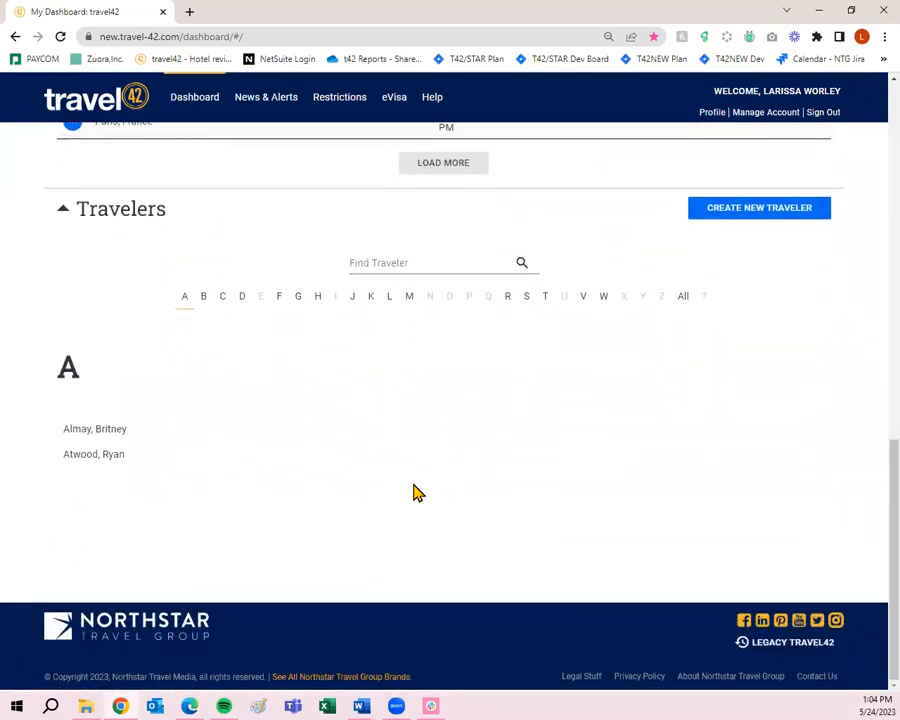
pyautogui.scroll(2, 417, 493)
pyautogui.scroll(-1, 417, 493)
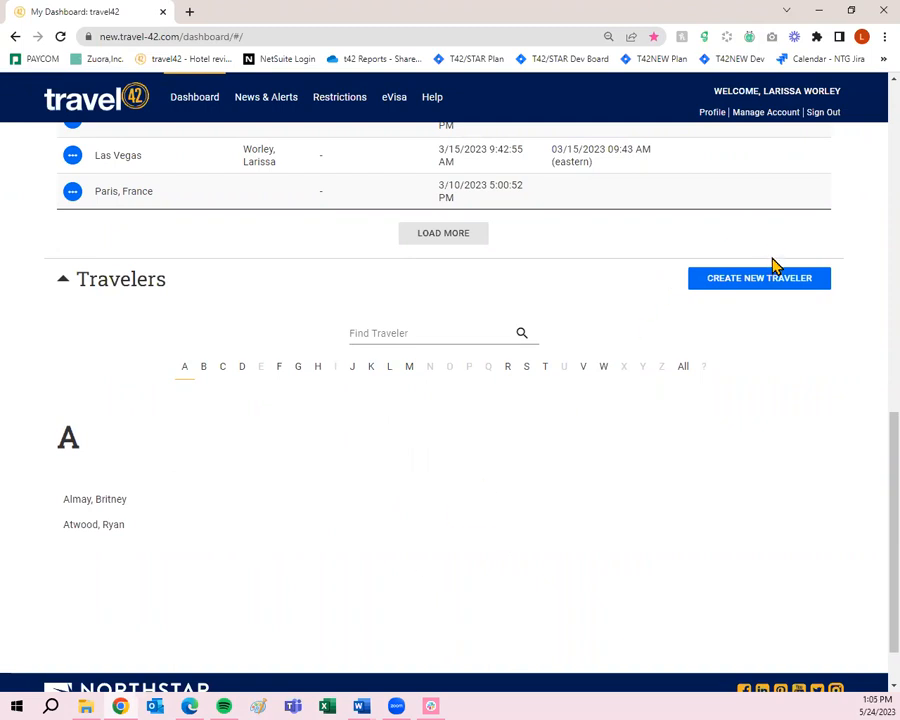
# - Start a new traveler record and browse its Additional address and phone fields
pyautogui.click(775, 287)
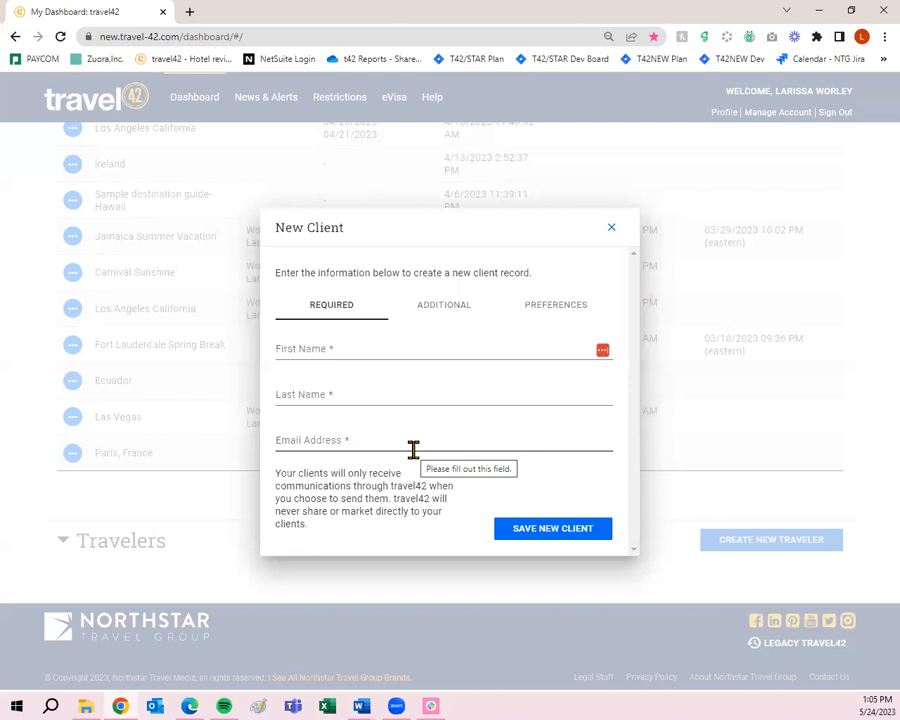
pyautogui.click(441, 308)
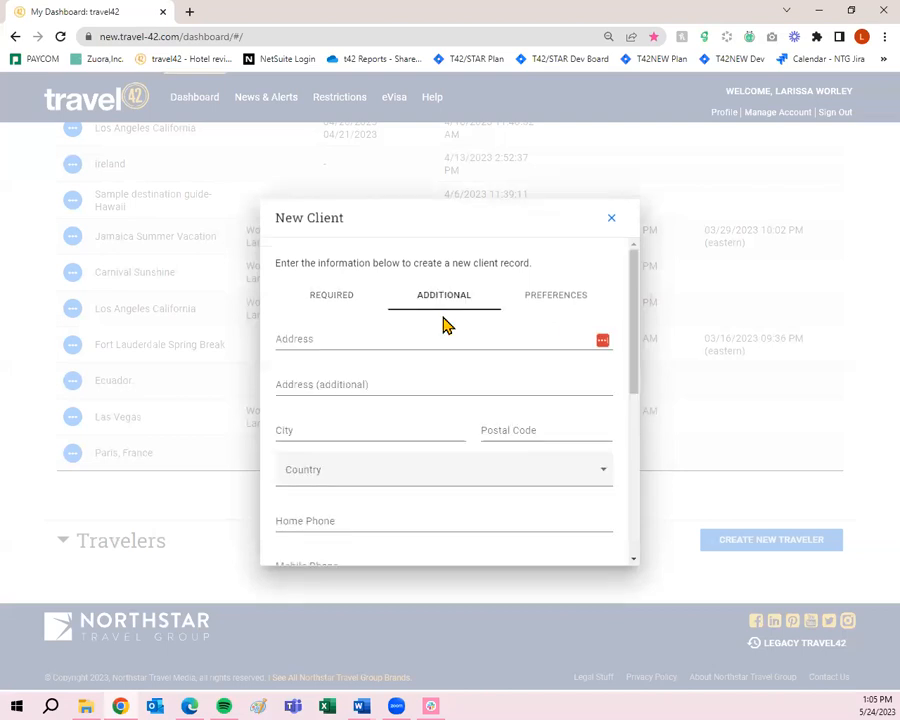
pyautogui.scroll(-5, 397, 374)
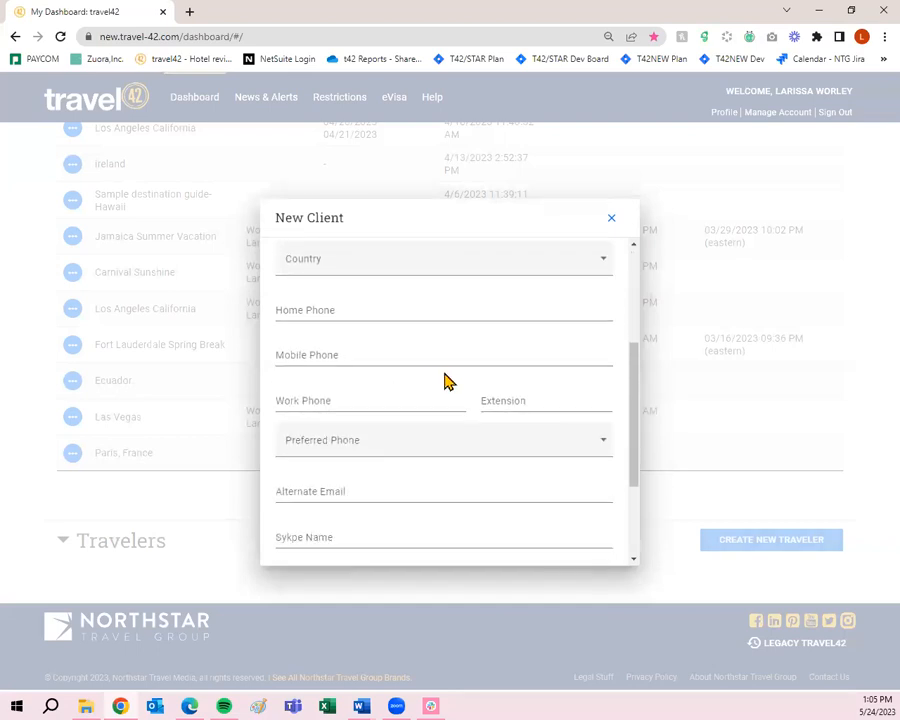
pyautogui.scroll(-2, 444, 379)
pyautogui.scroll(-2, 446, 380)
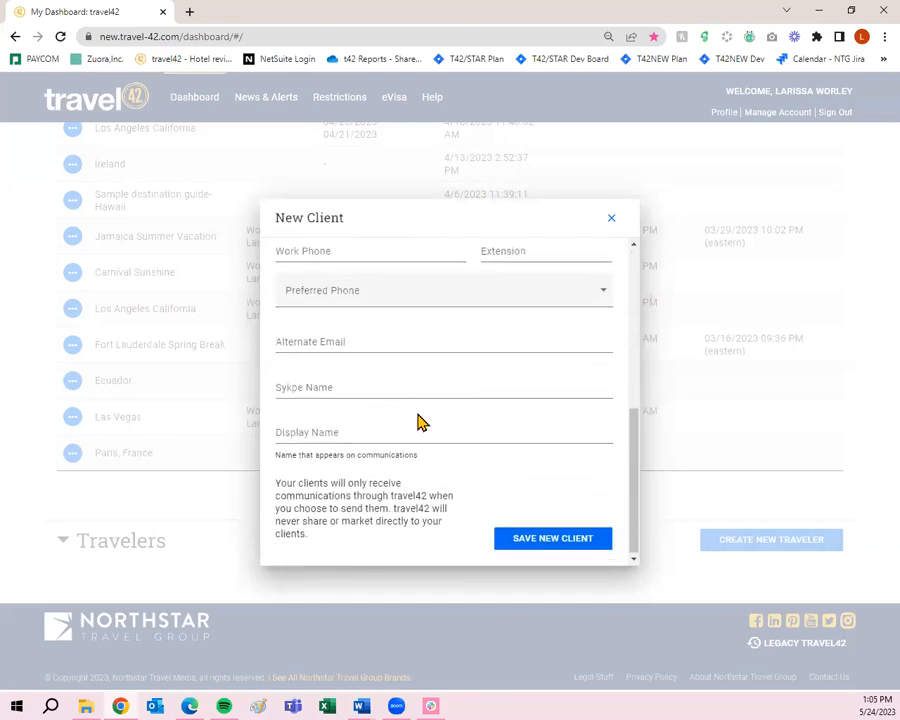
pyautogui.scroll(1, 430, 425)
pyautogui.scroll(1, 436, 437)
pyautogui.scroll(-2, 370, 488)
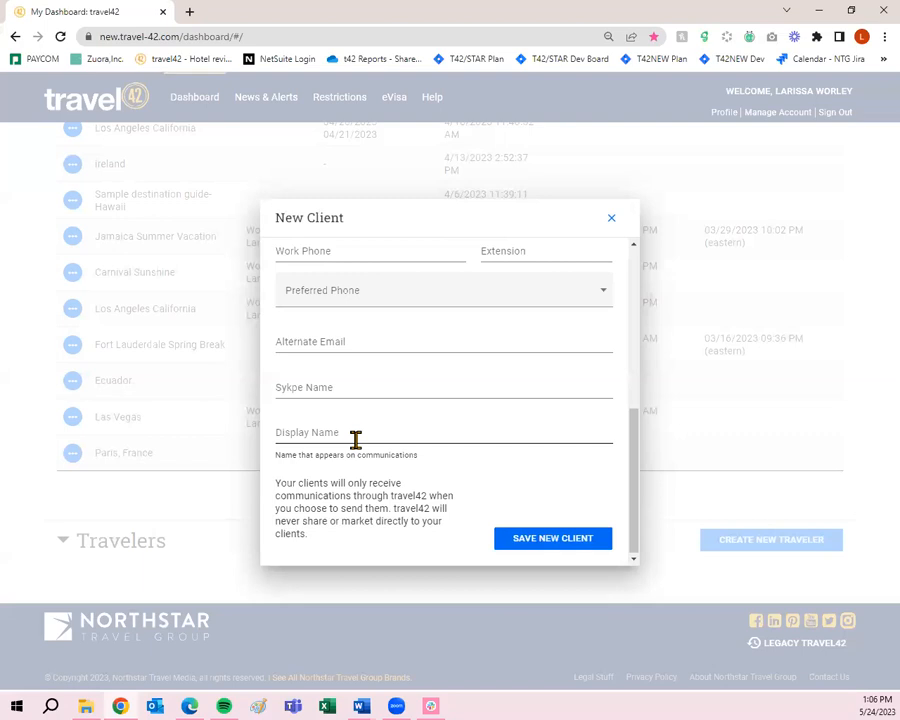
pyautogui.scroll(10, 355, 440)
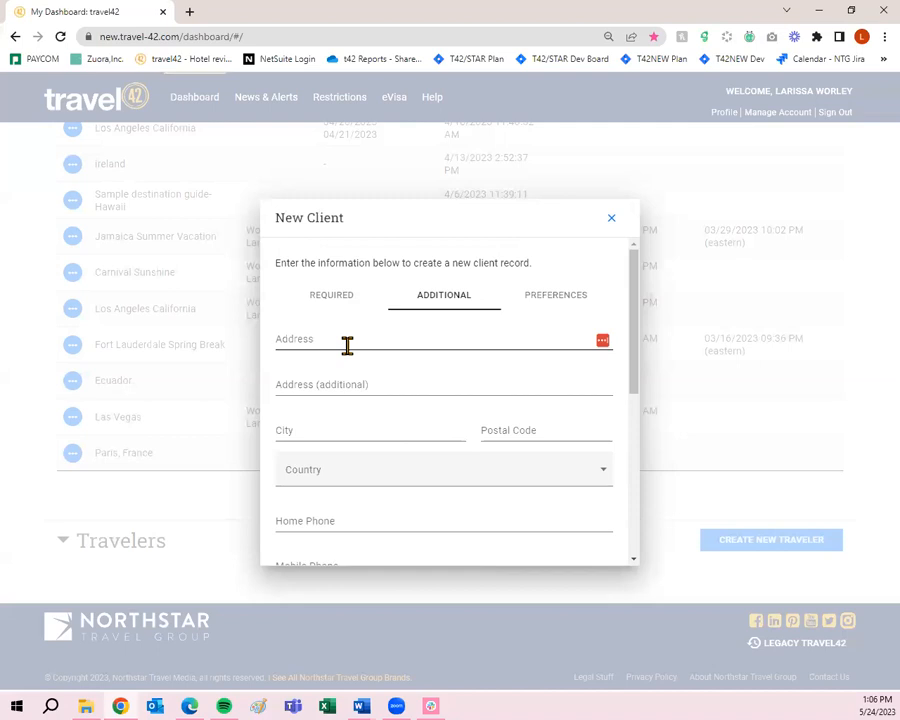
# - Review the Special Needs, Family Info and Miscellaneous preference fields, then save the new client
pyautogui.click(522, 300)
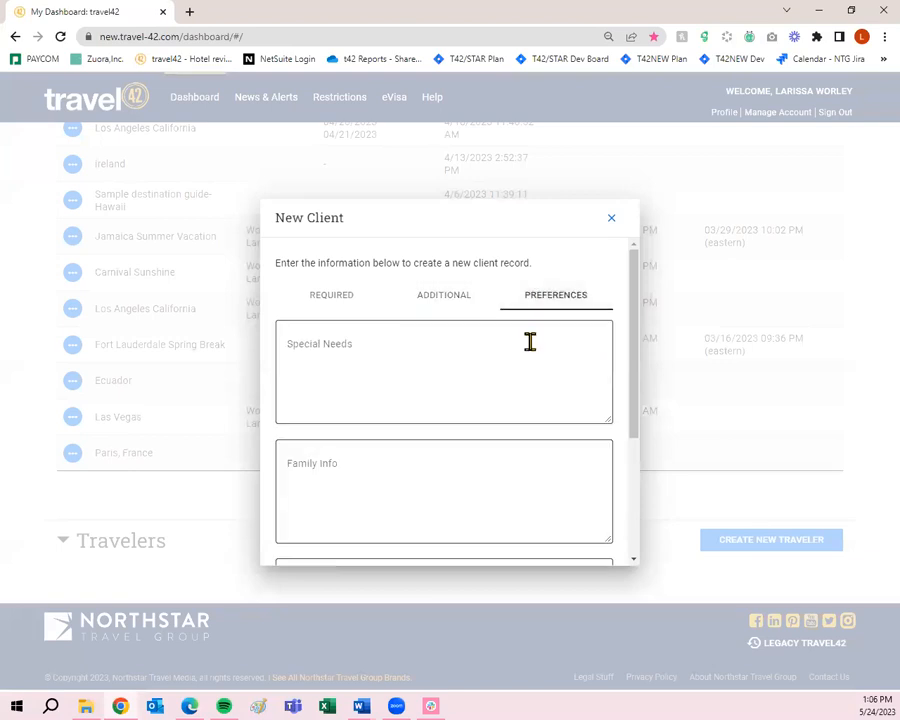
pyautogui.scroll(-1, 530, 342)
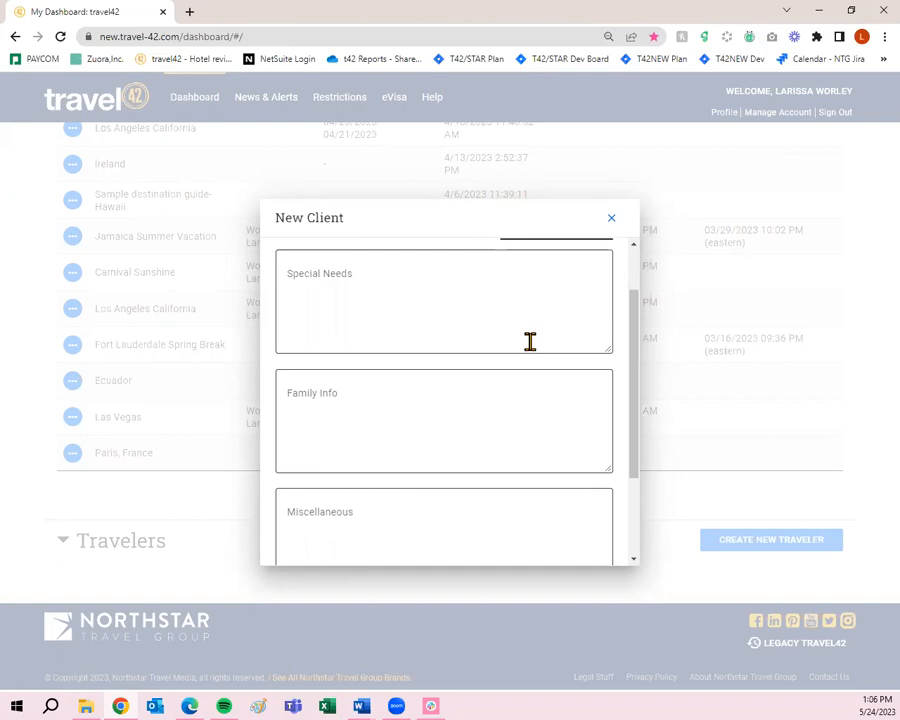
pyautogui.scroll(1, 528, 352)
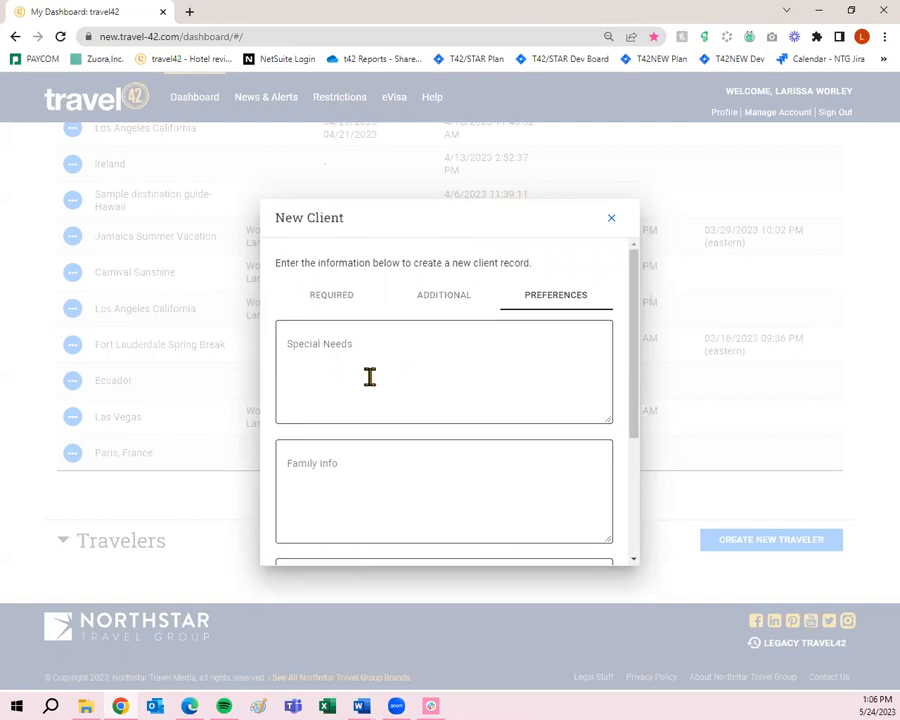
pyautogui.scroll(-2, 368, 376)
pyautogui.scroll(2, 402, 464)
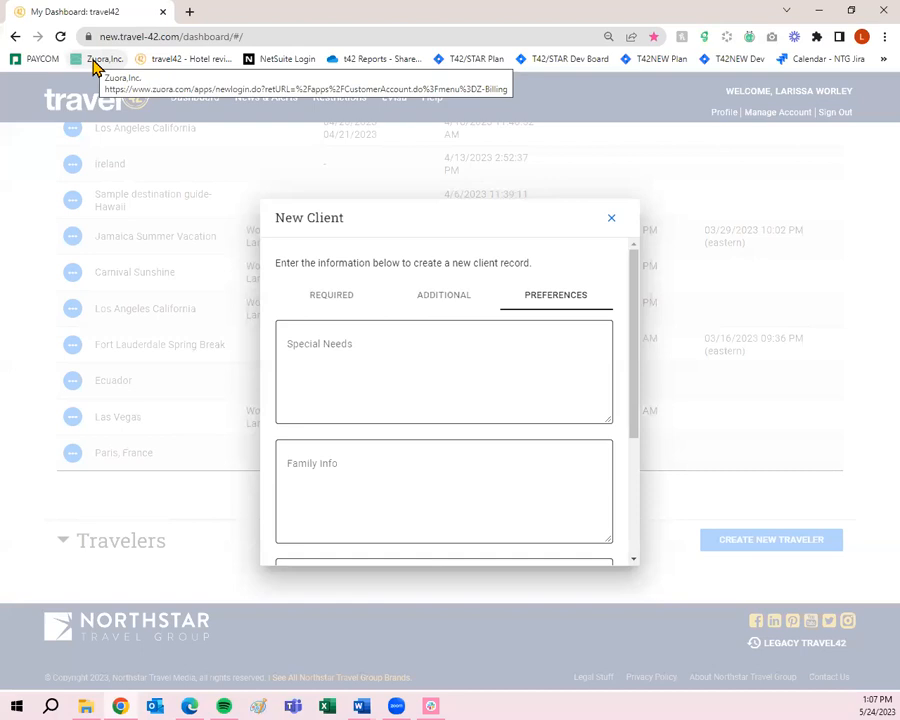
pyautogui.scroll(-3, 528, 380)
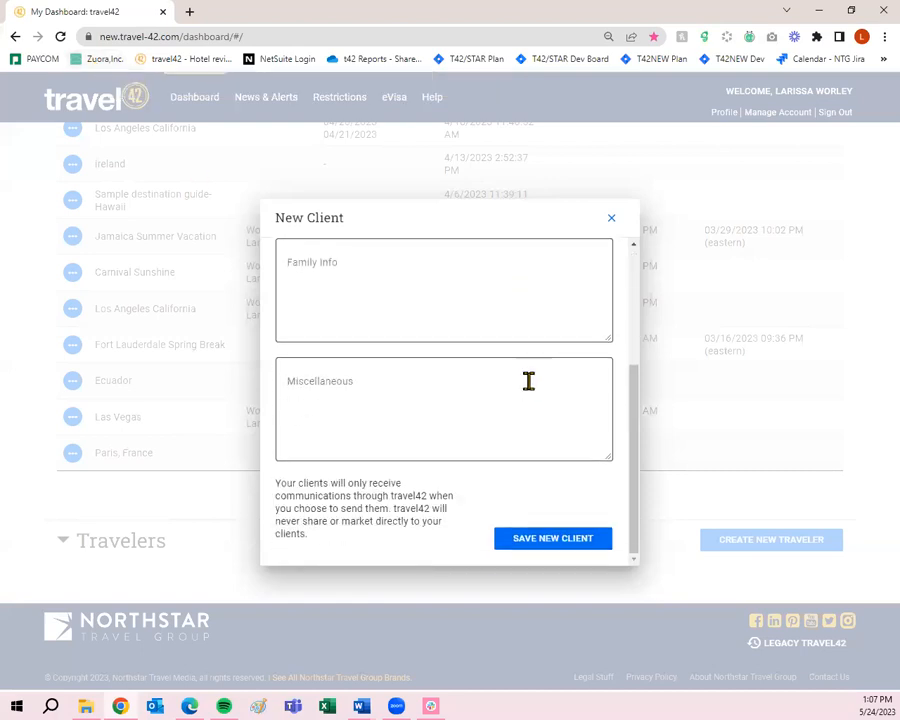
pyautogui.scroll(3, 508, 434)
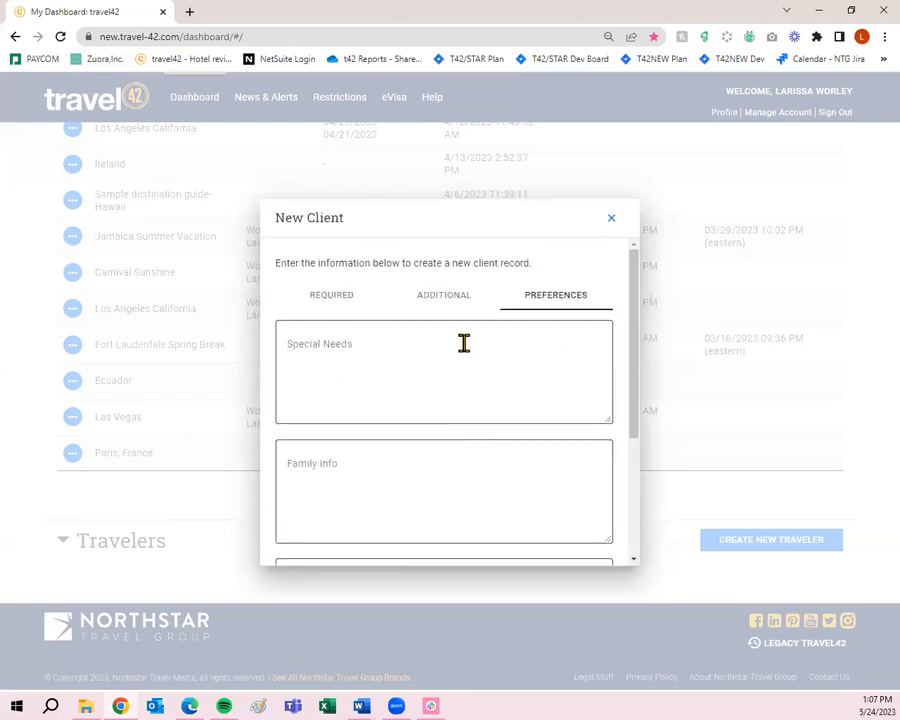
pyautogui.scroll(-3, 464, 350)
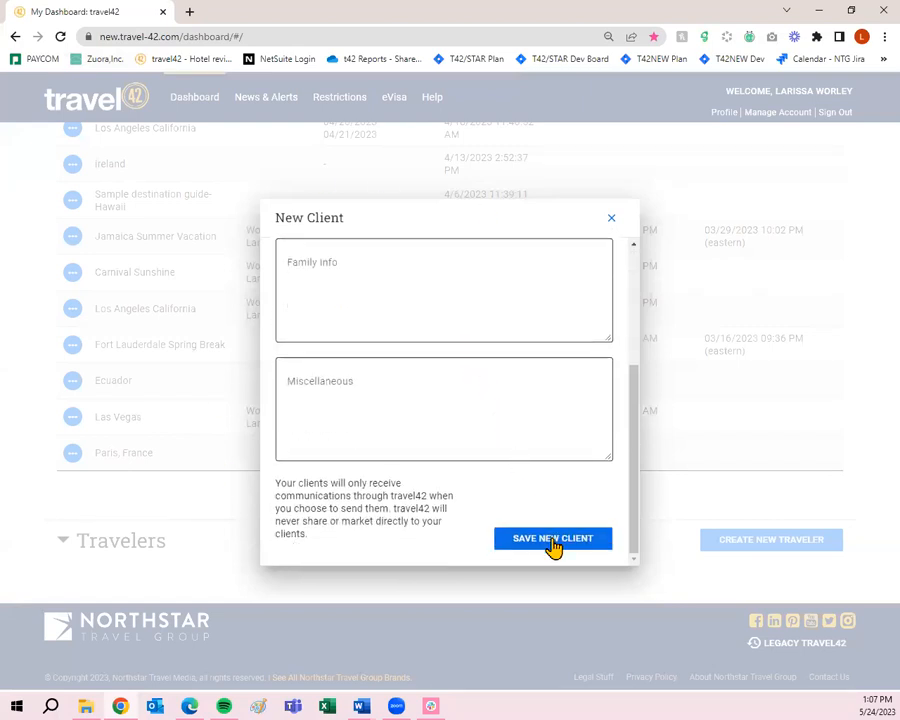
pyautogui.click(615, 220)
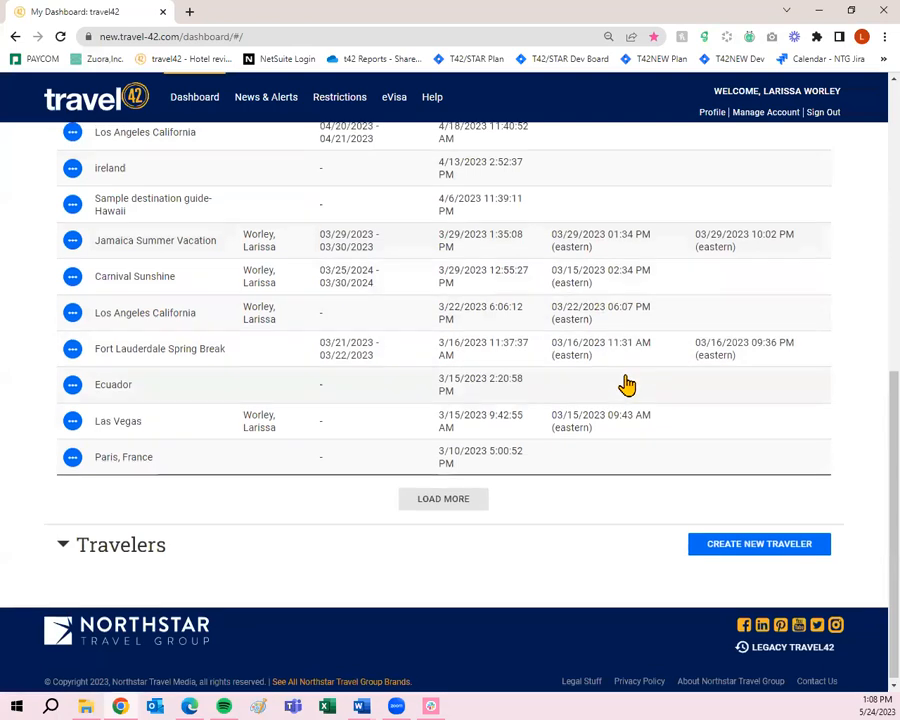
# - Scroll the dashboard back up to the Trip Plans list
pyautogui.scroll(4, 627, 386)
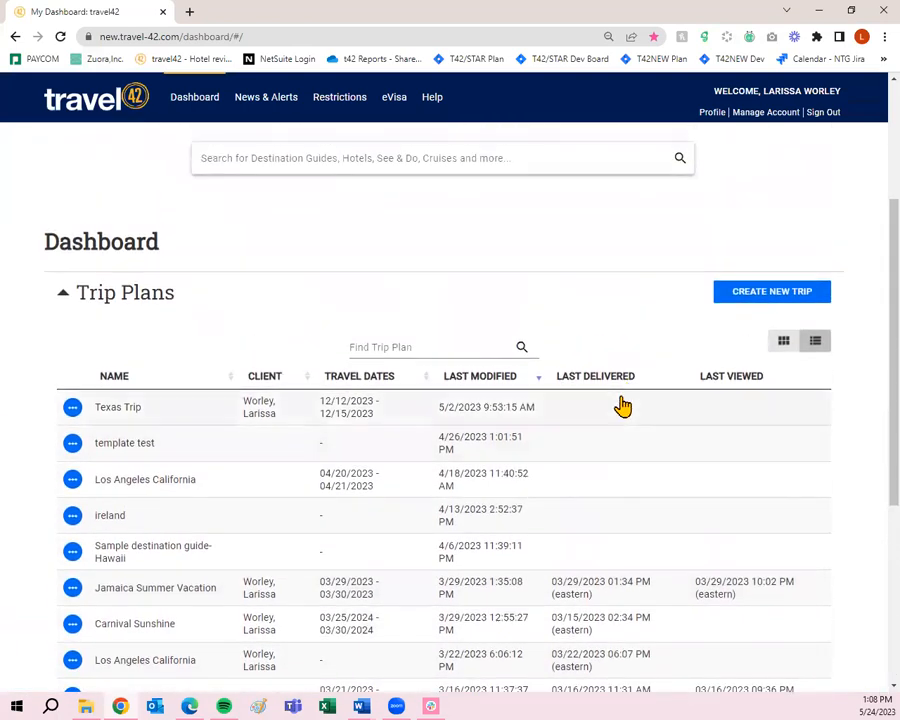
pyautogui.scroll(2, 620, 404)
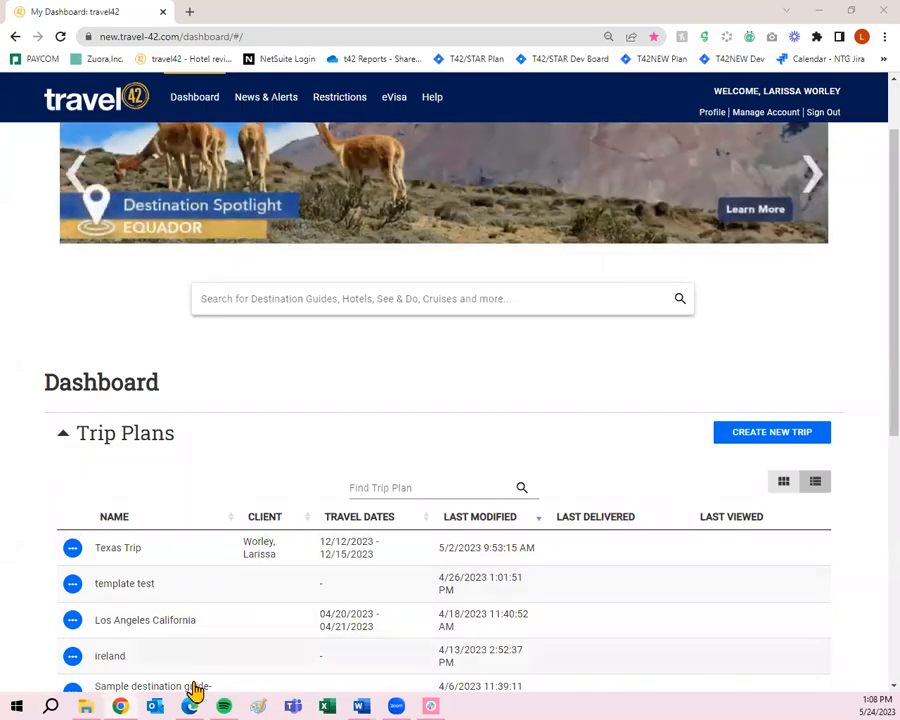
pyautogui.scroll(-2, 209, 562)
pyautogui.scroll(-3, 209, 562)
pyautogui.scroll(4, 234, 476)
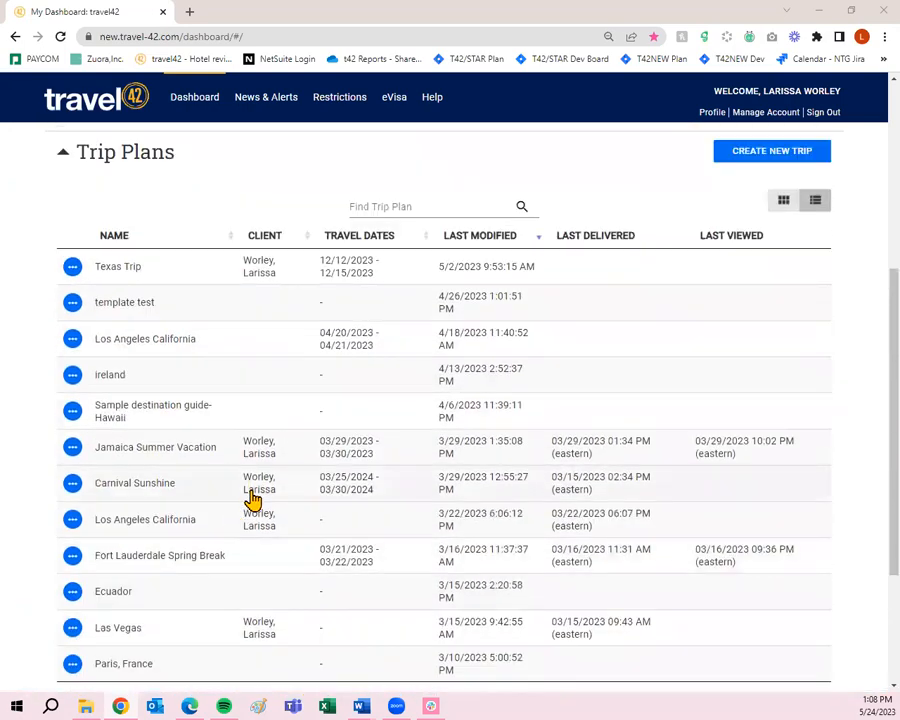
pyautogui.scroll(2, 280, 534)
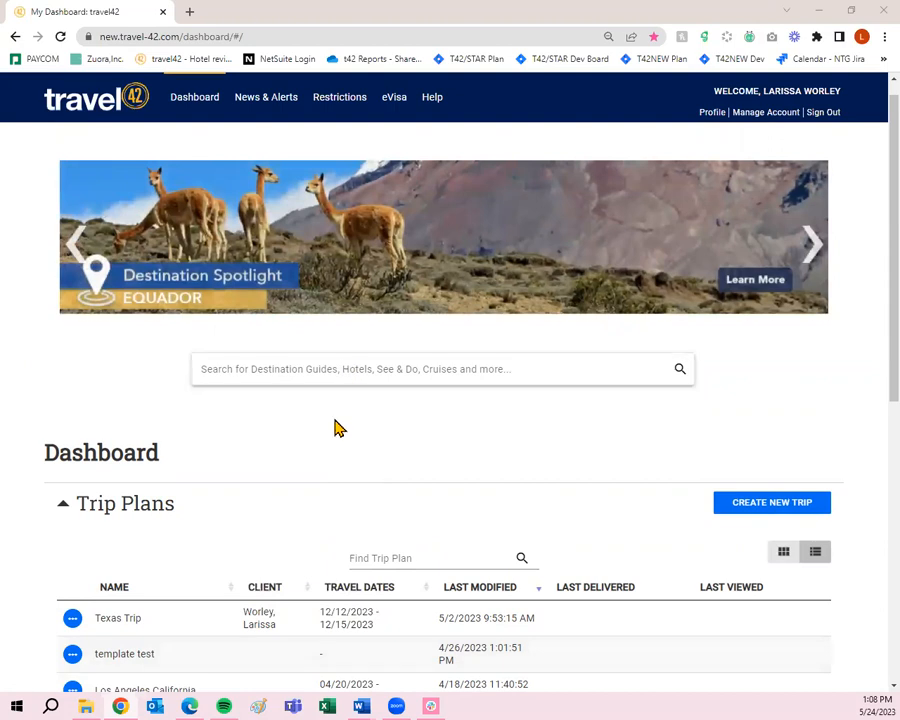
pyautogui.scroll(1, 364, 519)
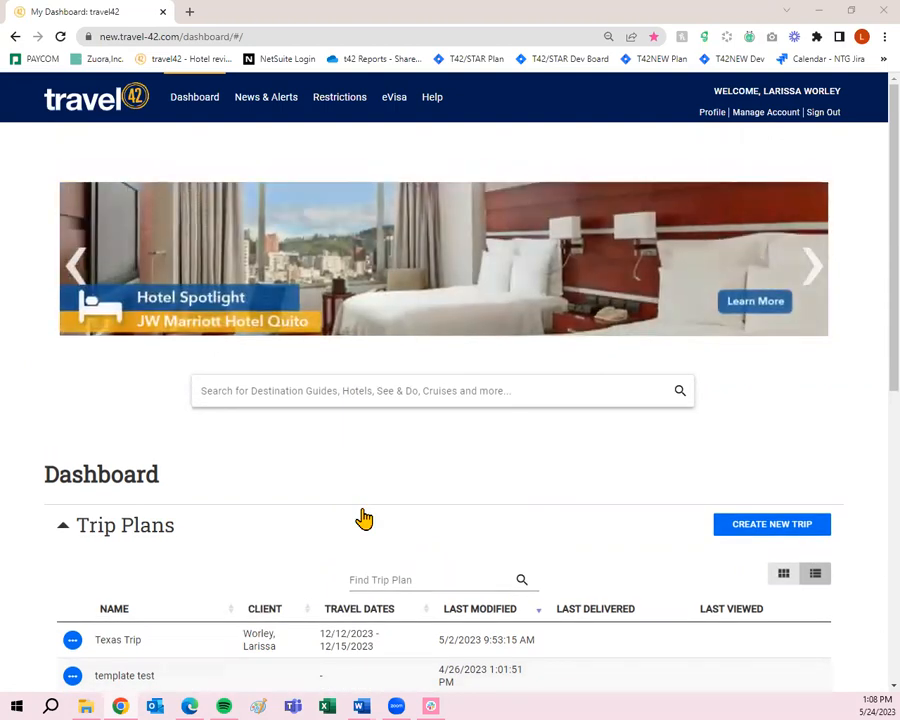
# - Search for 'Japan' and pick the Japan destination guide from the results
pyautogui.click(368, 393)
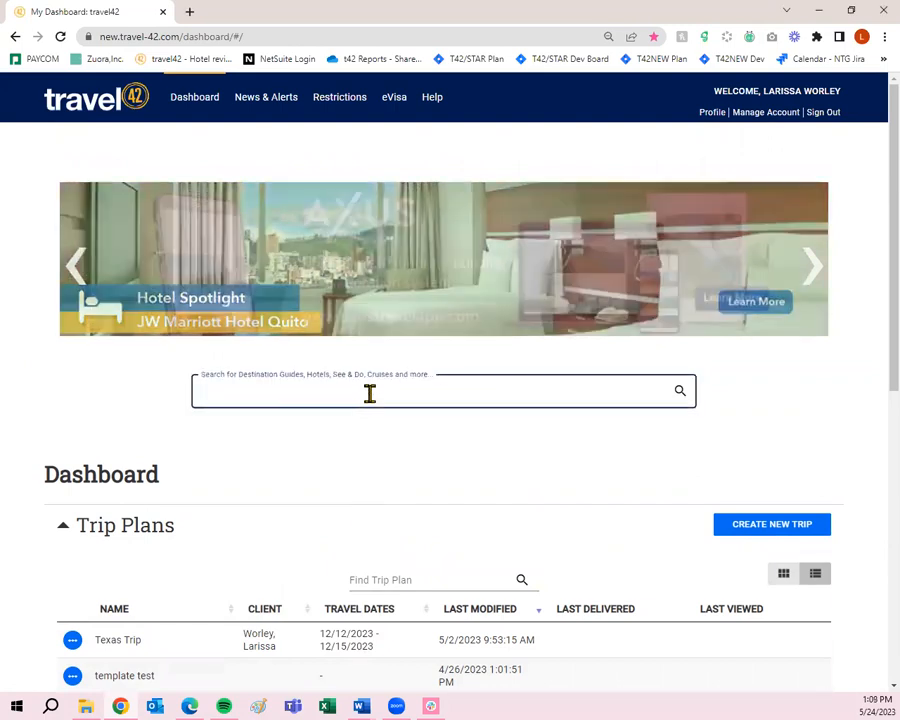
pyautogui.write('Japan')
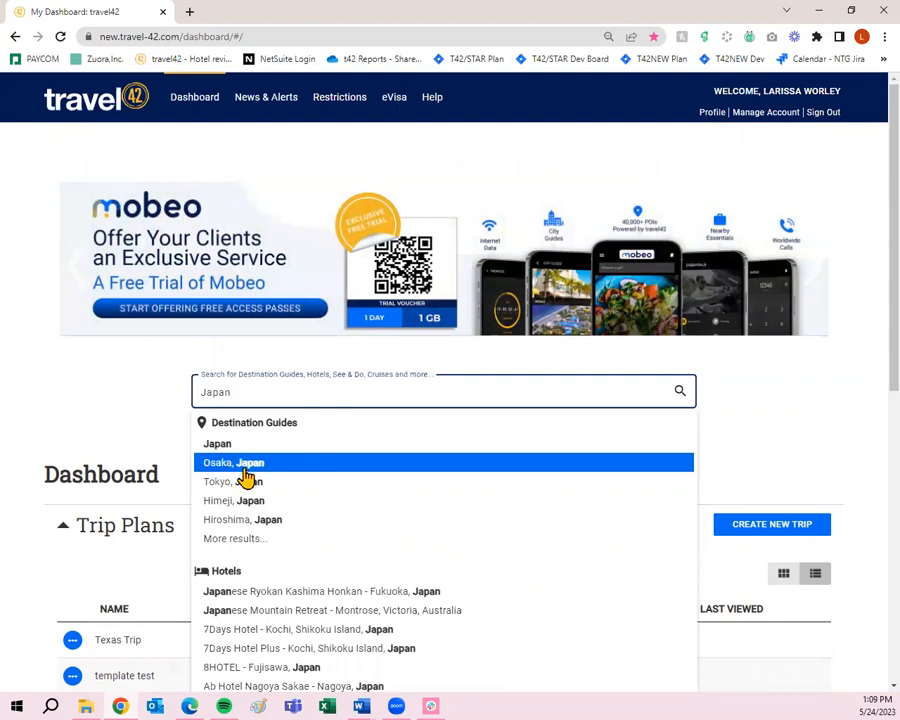
pyautogui.scroll(-2, 266, 597)
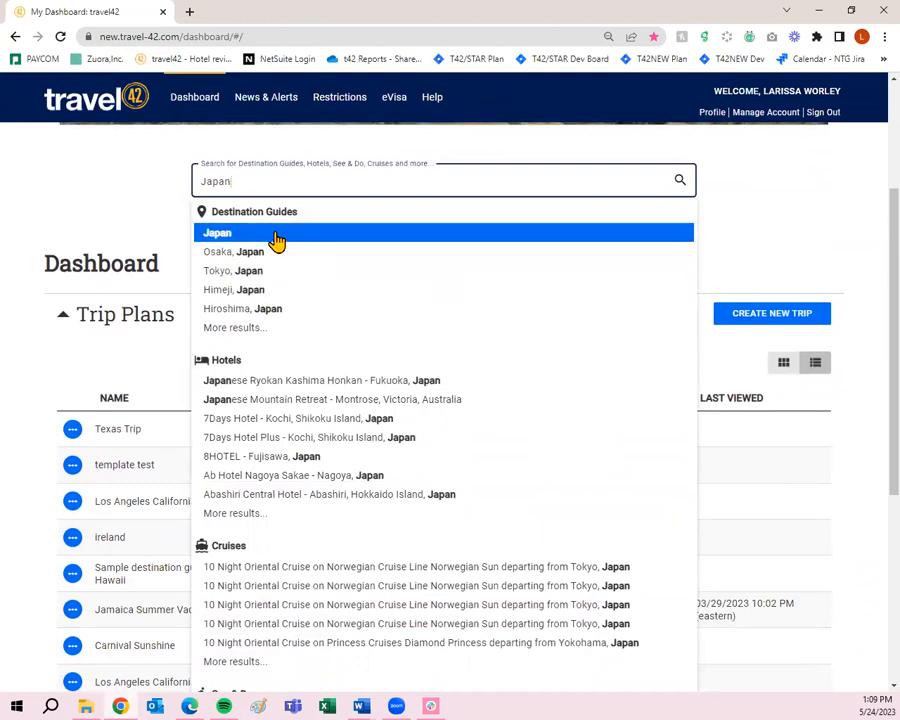
pyautogui.scroll(-3, 265, 468)
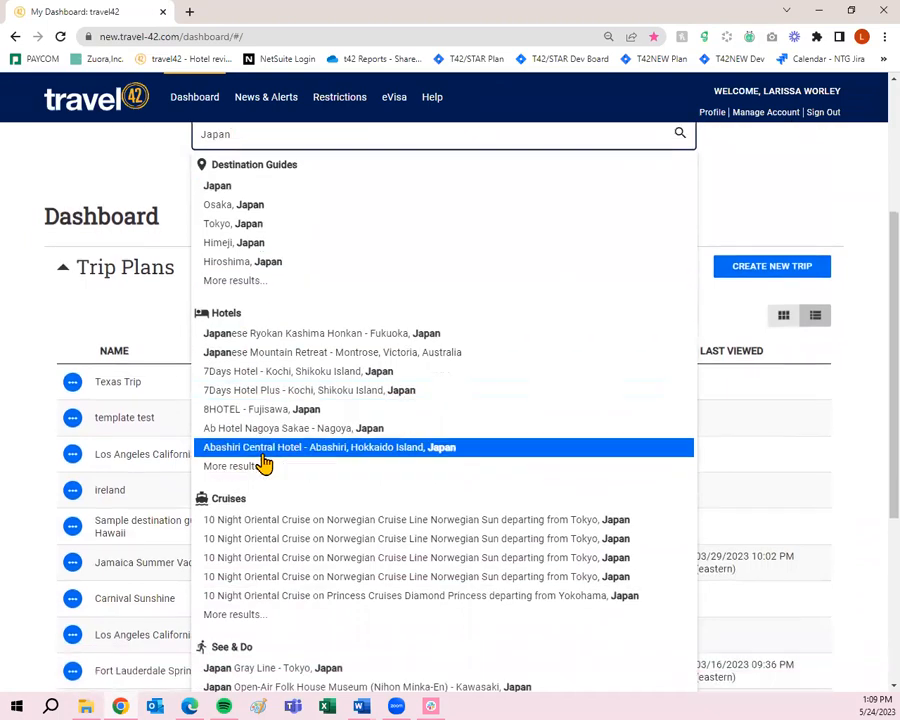
pyautogui.scroll(4, 265, 472)
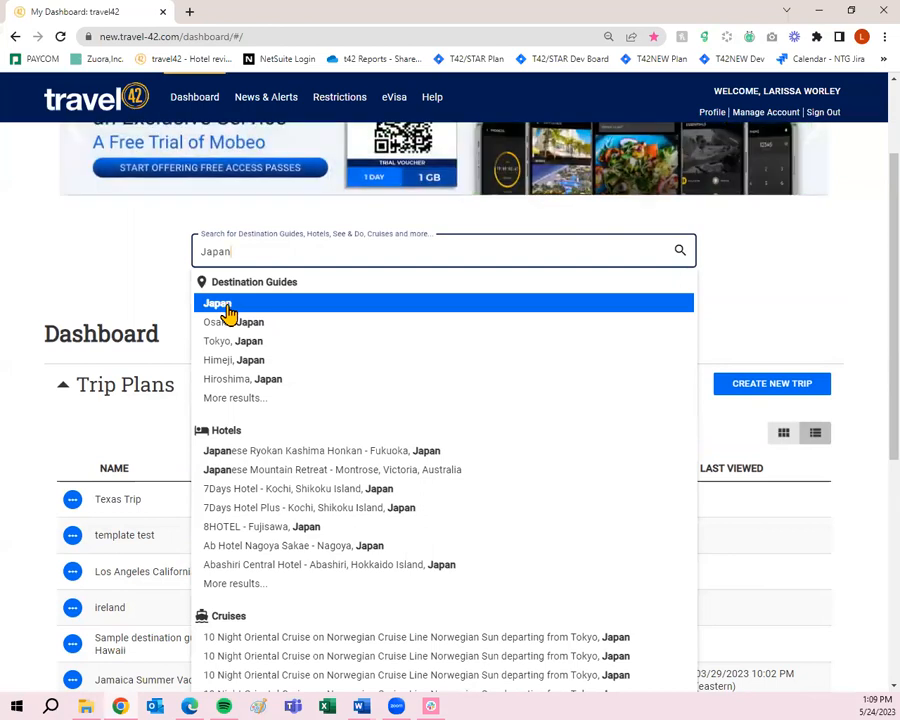
pyautogui.click(224, 310)
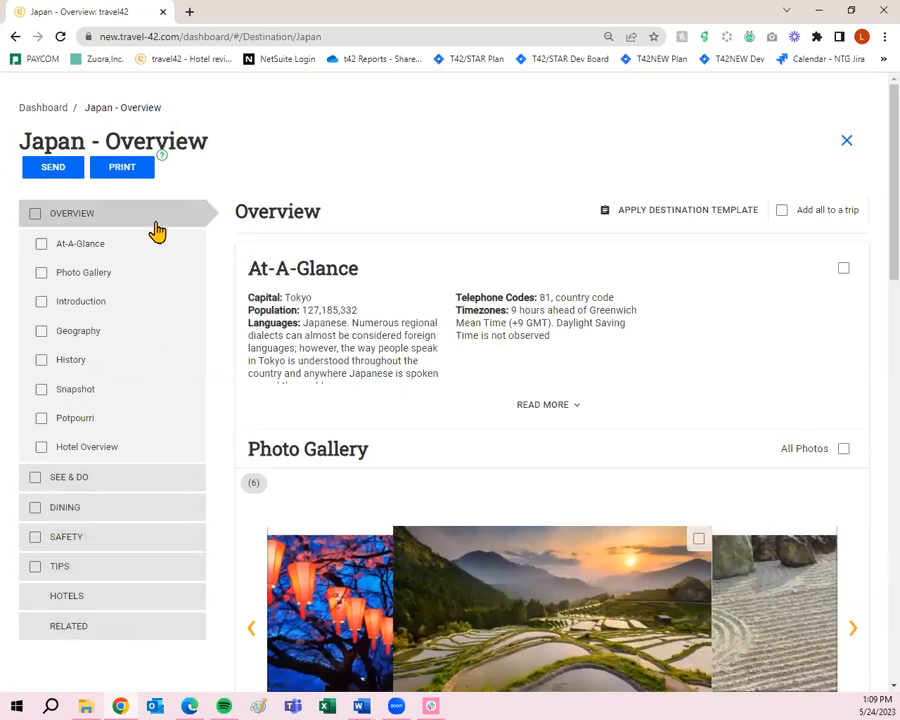
# - Scroll through the Japan - Overview guide sections and back to the top
pyautogui.scroll(-1, 437, 292)
pyautogui.scroll(-12, 437, 292)
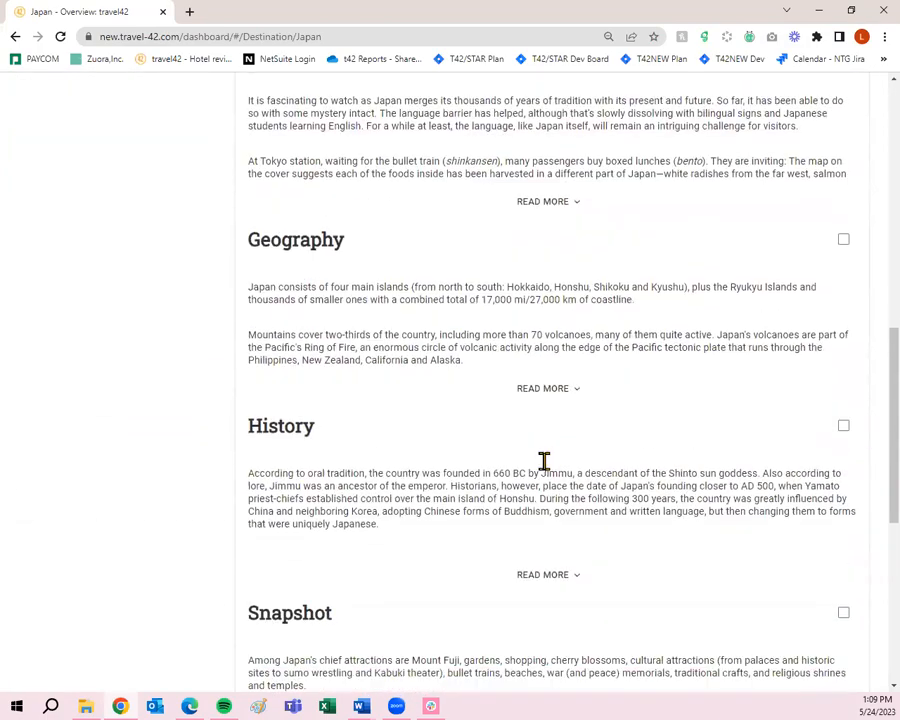
pyautogui.scroll(2, 545, 493)
pyautogui.scroll(10, 548, 500)
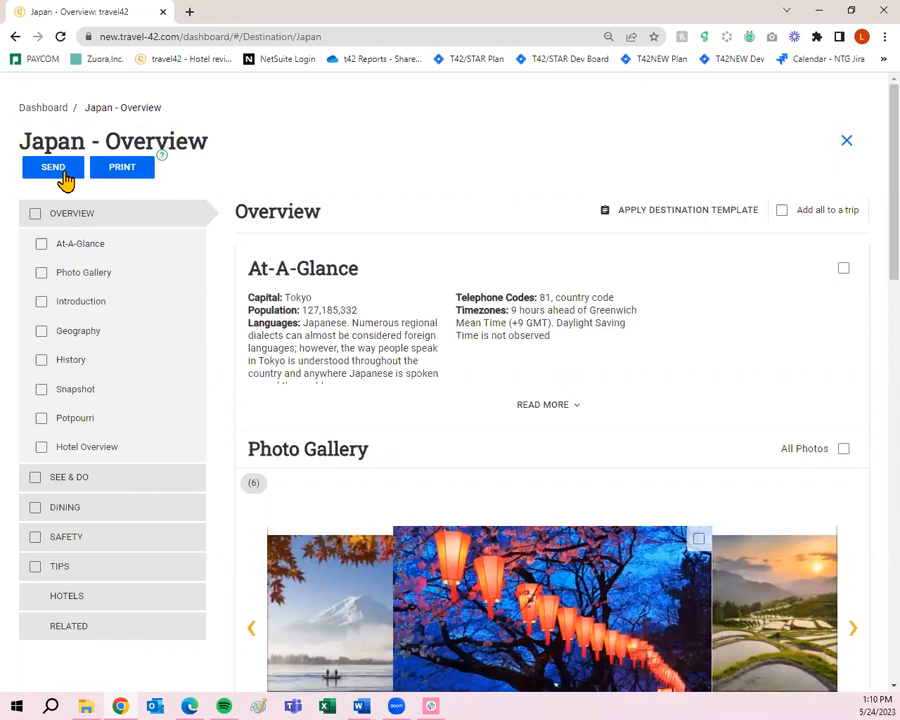
# - Start a Quick Send email of the Japan - Overview guide
pyautogui.click(58, 170)
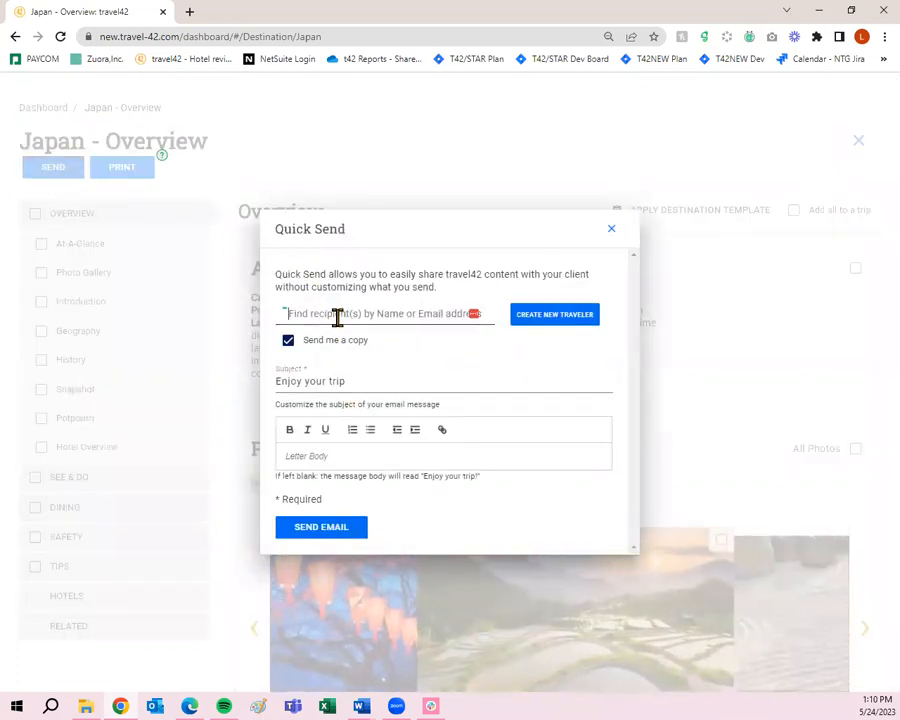
# - Address the email to the traveler found by name, leaving 'Send me a copy' on
pyautogui.click(337, 315)
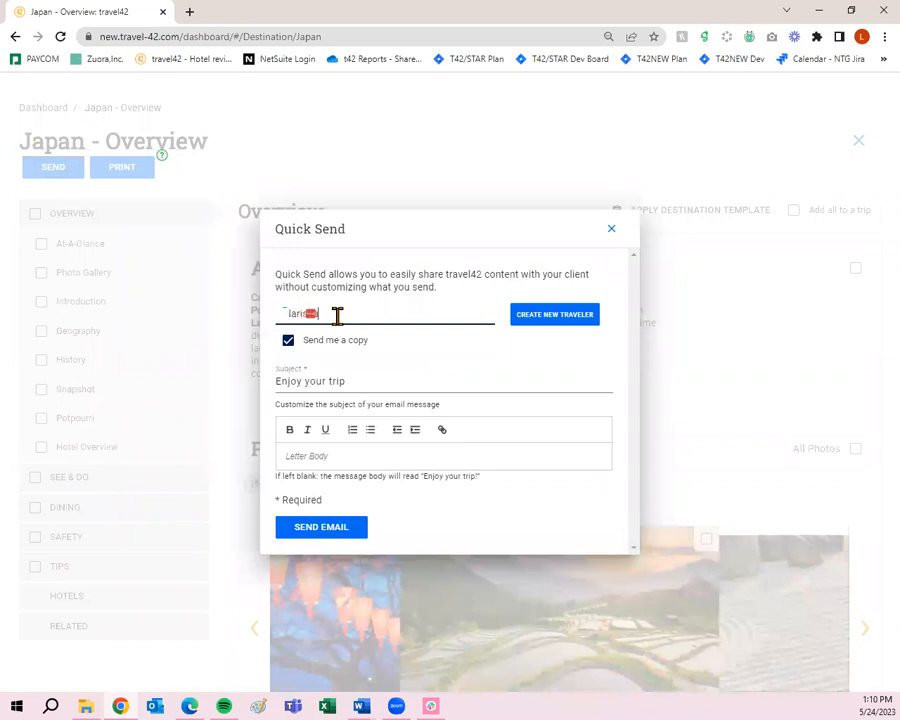
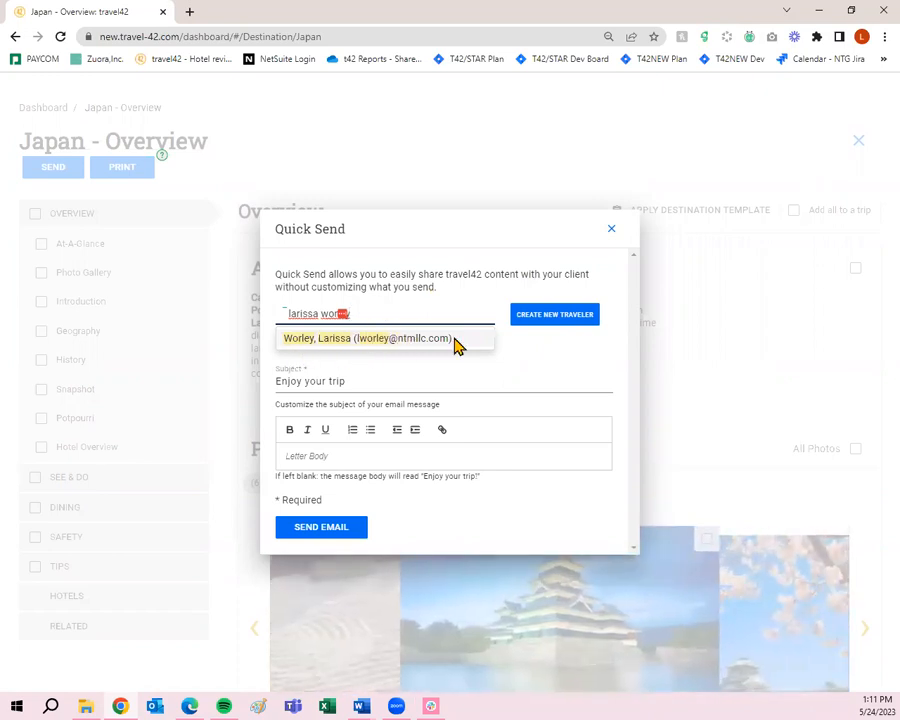
pyautogui.click(326, 337)
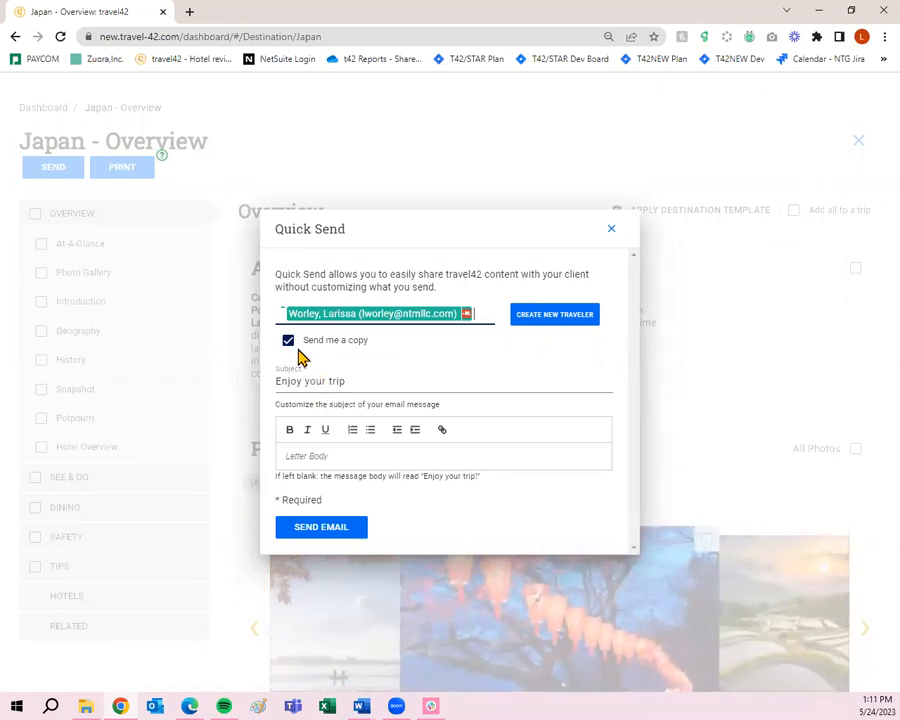
pyautogui.click(289, 350)
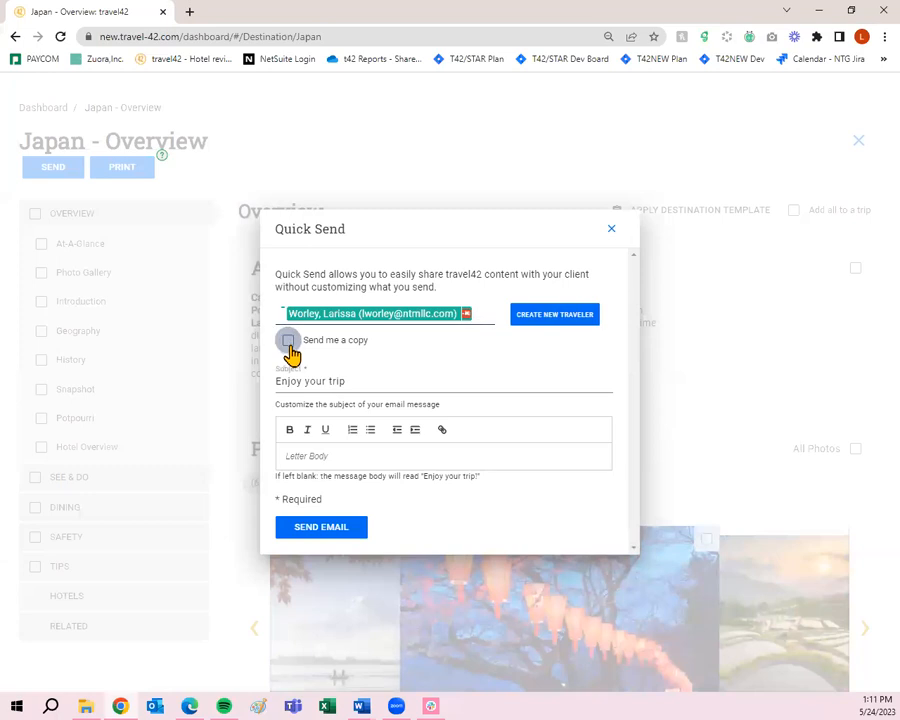
pyautogui.click(289, 350)
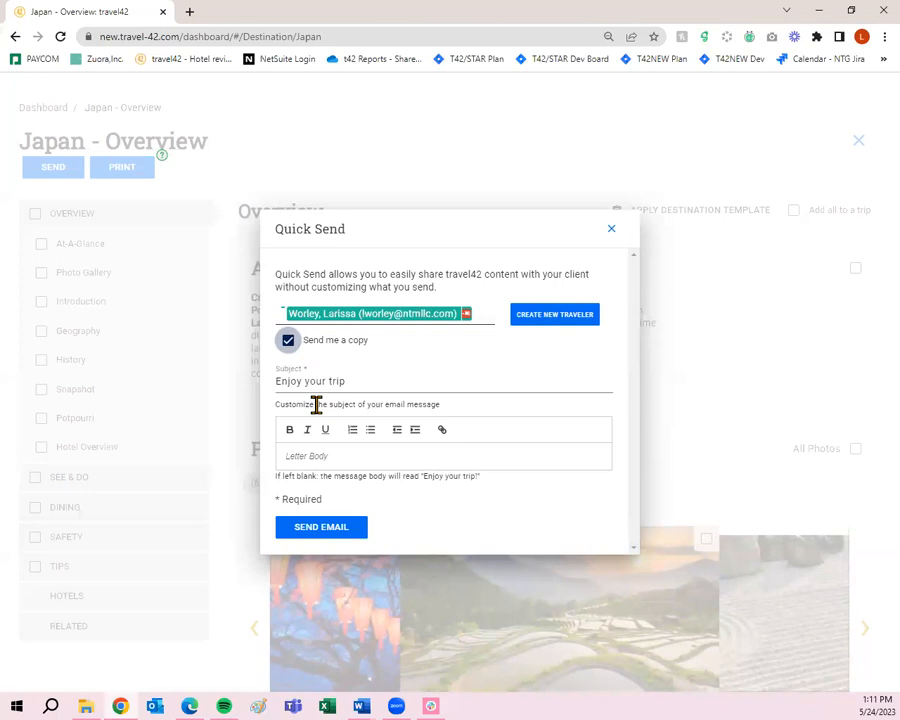
# - Replace the subject with 'Here is some information on Japan- Let me know what you think'
pyautogui.moveTo(354, 381); pyautogui.dragTo(253, 383)
pyautogui.write('Here i')
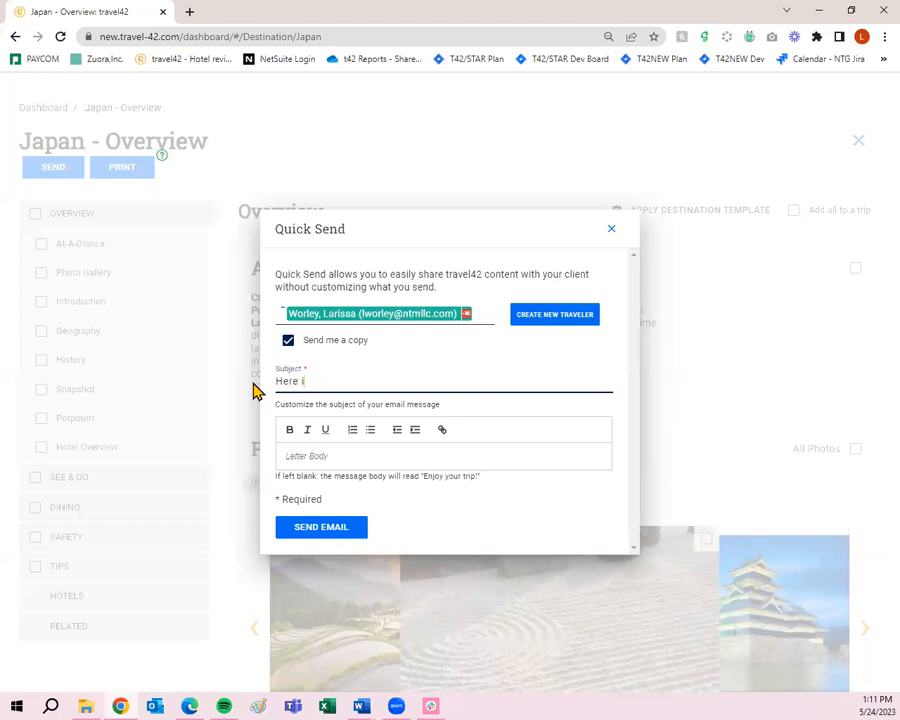
pyautogui.write('s some information on')
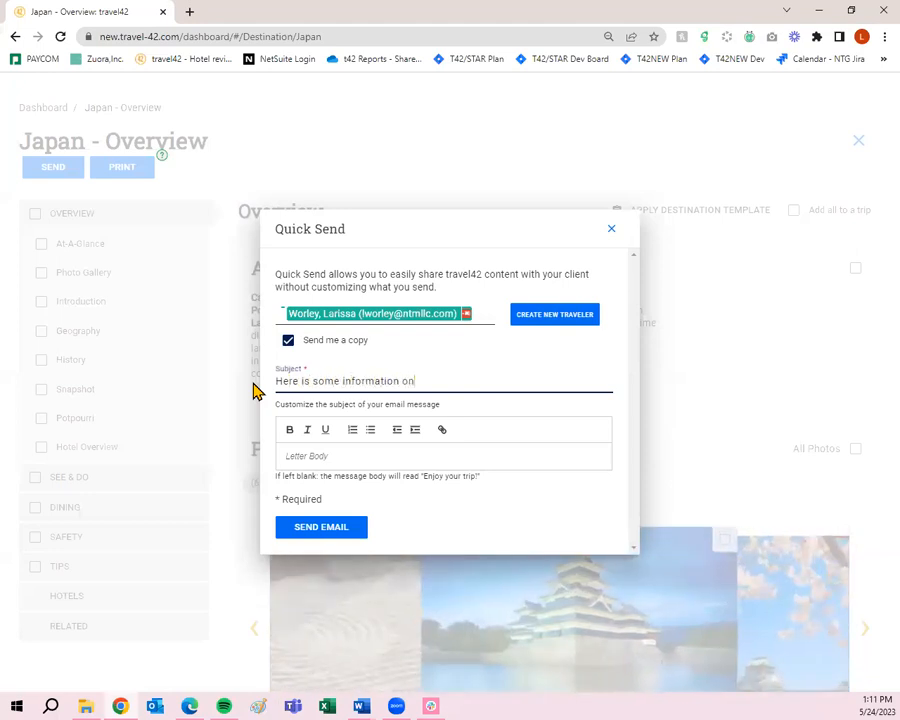
pyautogui.write(' Japan')
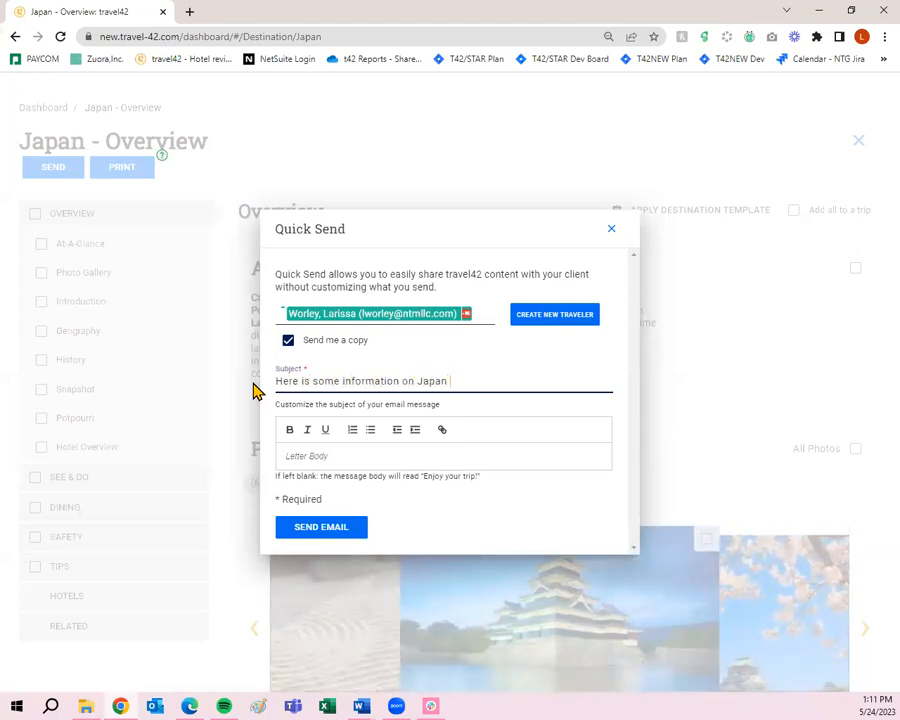
pyautogui.write('- Let me know what you think')
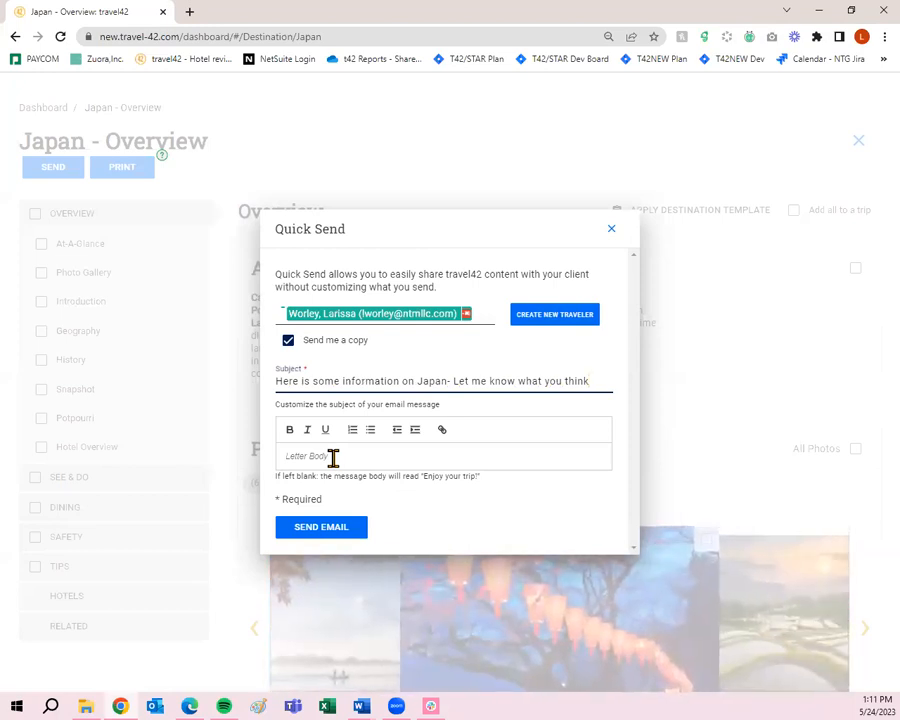
# - Write the body 'Here is some information on Japan. I hope you enjoy the content and let me know what you decide.'
pyautogui.click(333, 457)
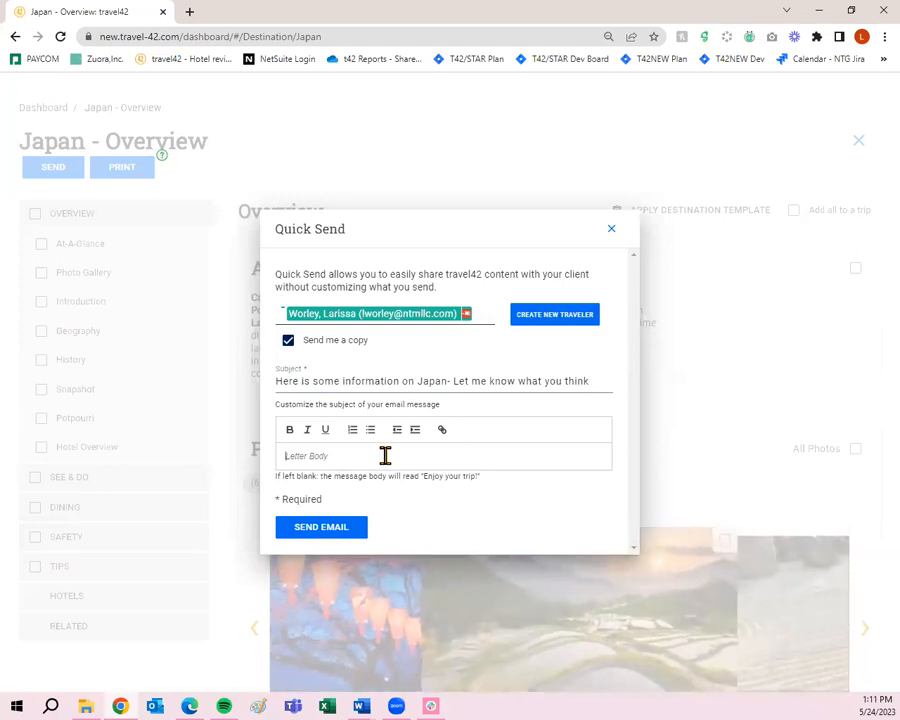
pyautogui.write('Here is some inf')
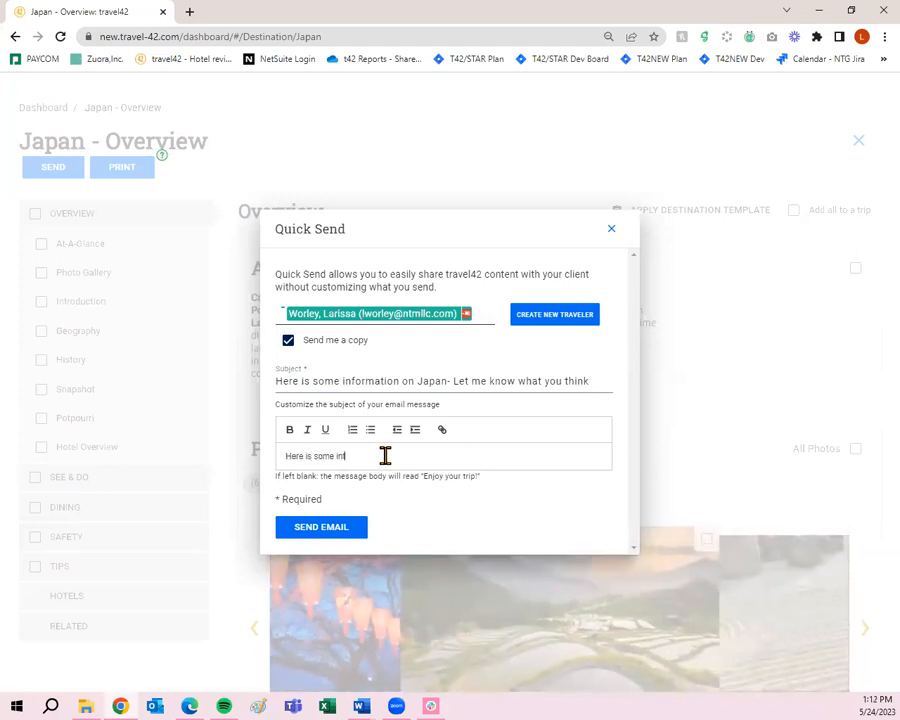
pyautogui.write('ormation on Japa')
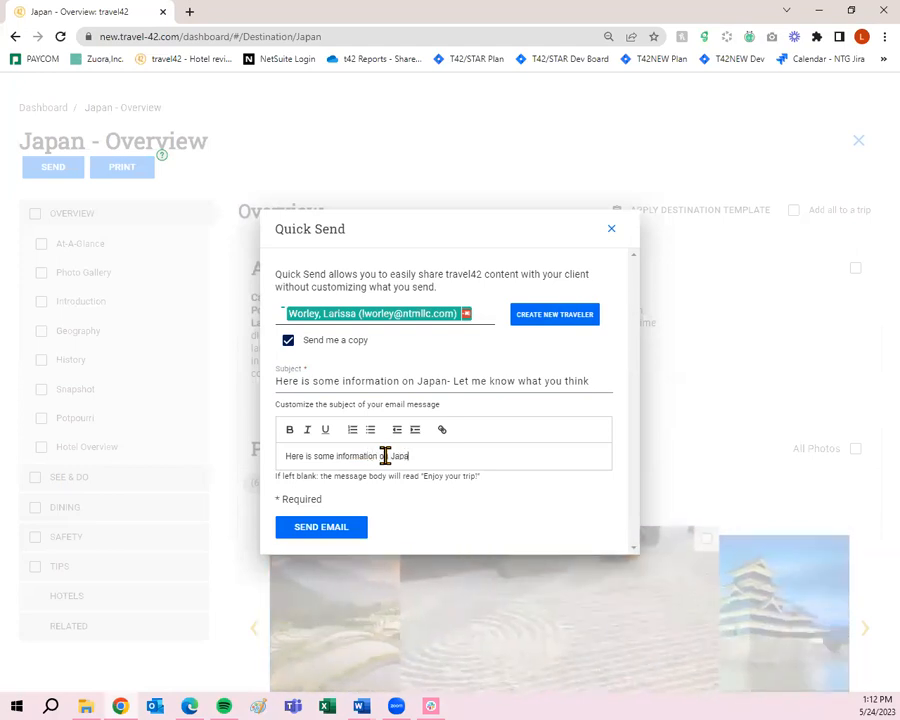
pyautogui.write('n. I hope you enjoy the con')
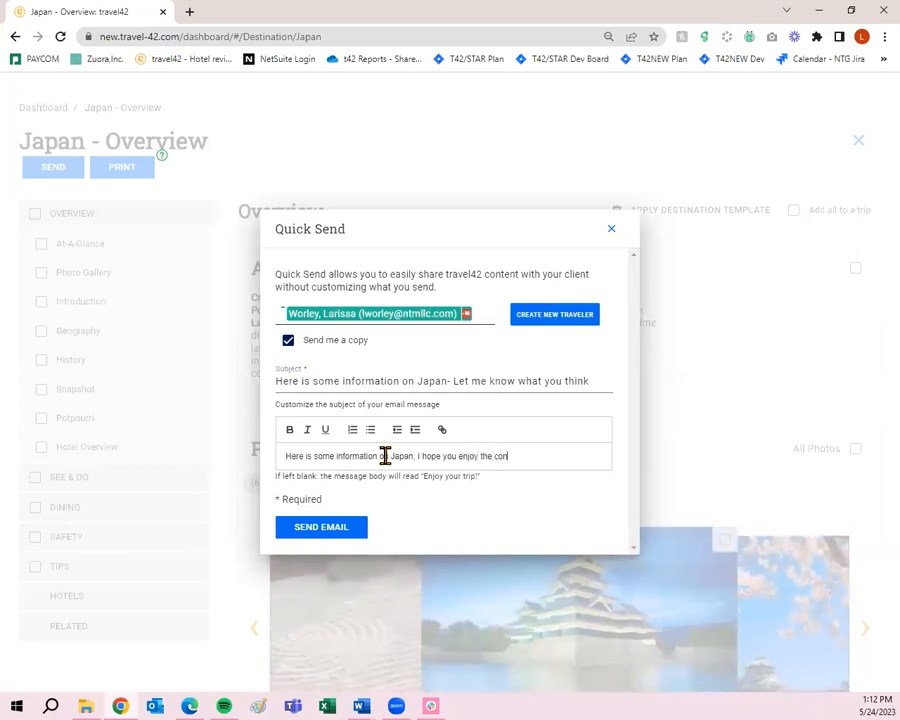
pyautogui.write('tent and let me know wha')
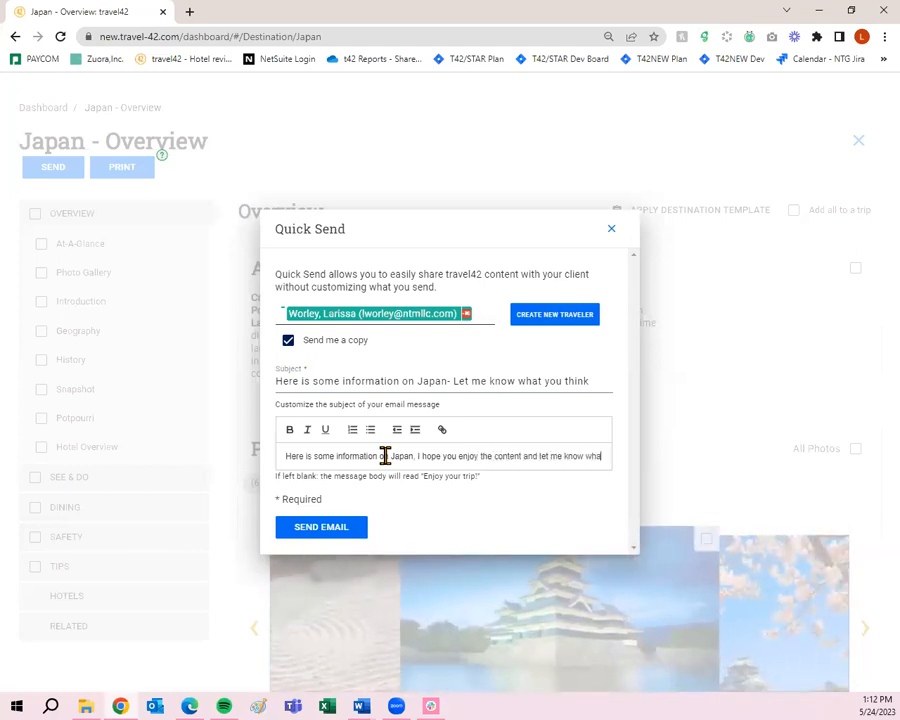
pyautogui.write('t you decide')
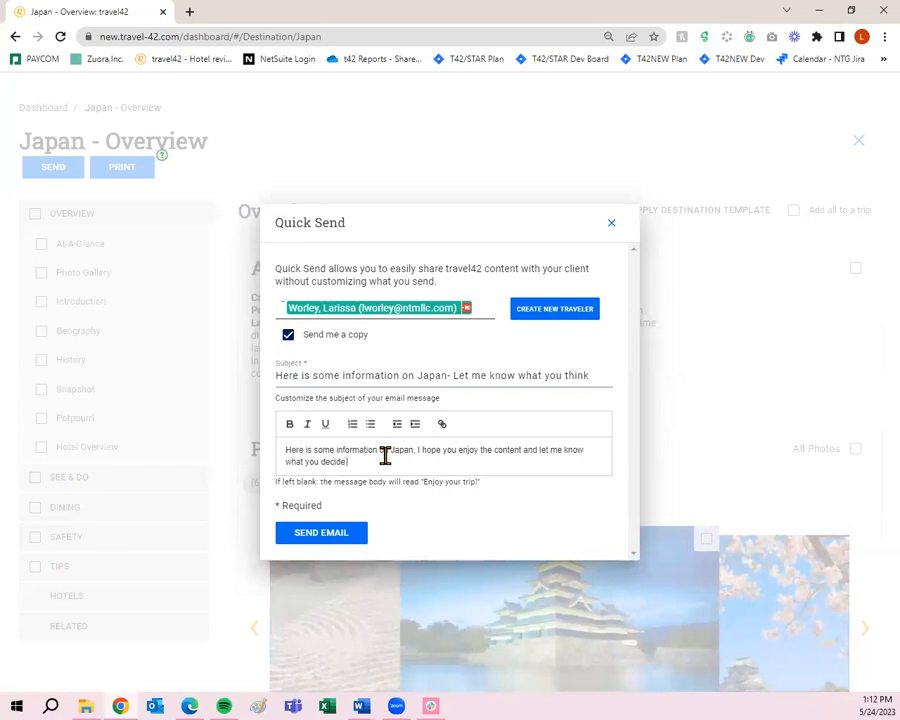
pyautogui.write('.')
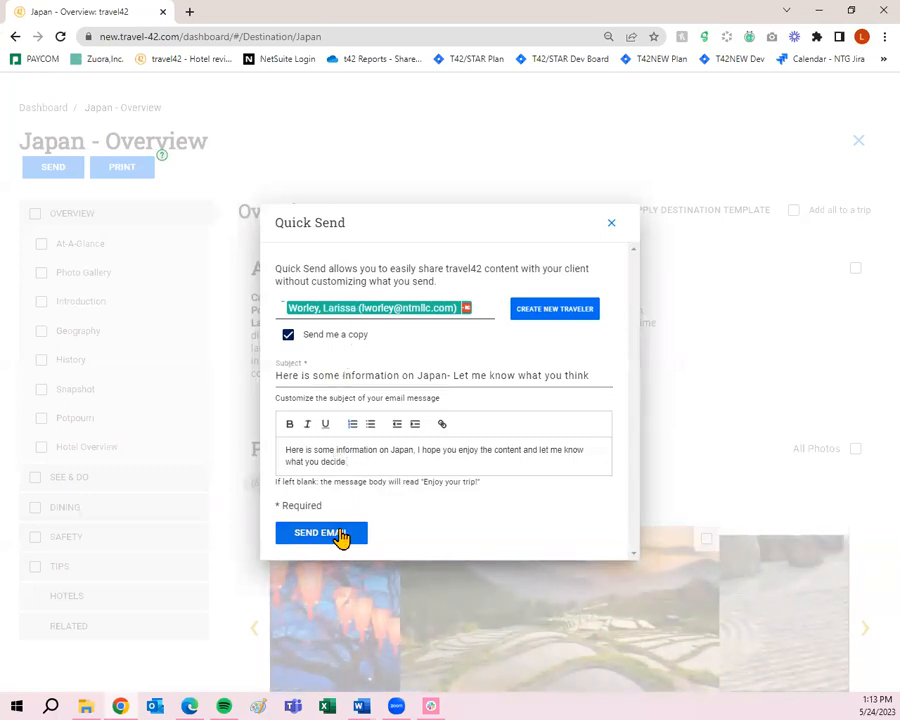
# - Send the drafted Japan Quick Send email, returning to the Japan - Overview page
pyautogui.click(342, 535)
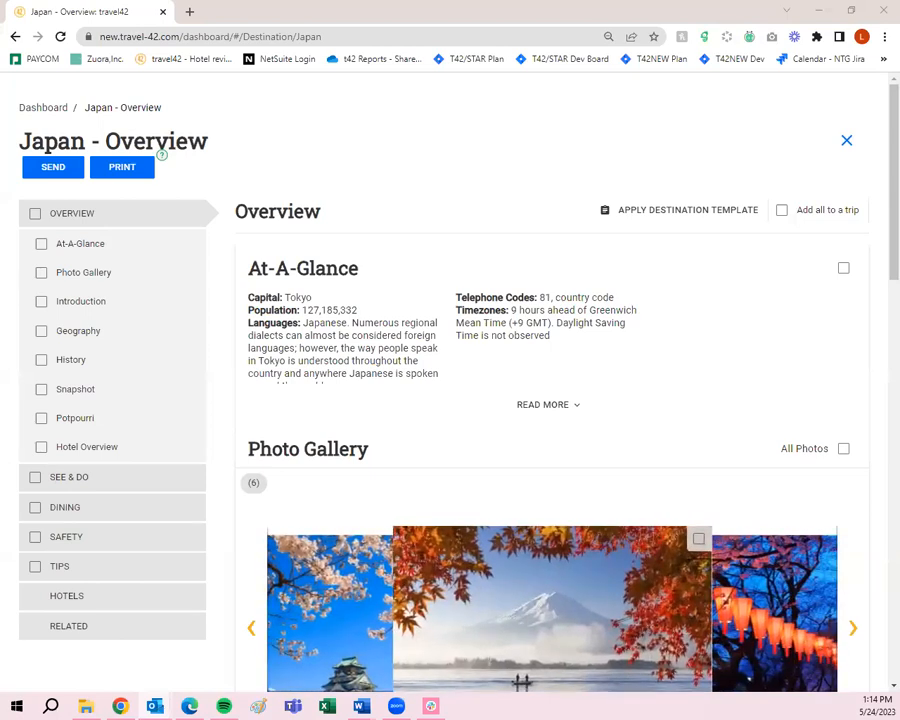
# - Open the received Japan email in Outlook, review it, and request its online version
pyautogui.click(447, 127)
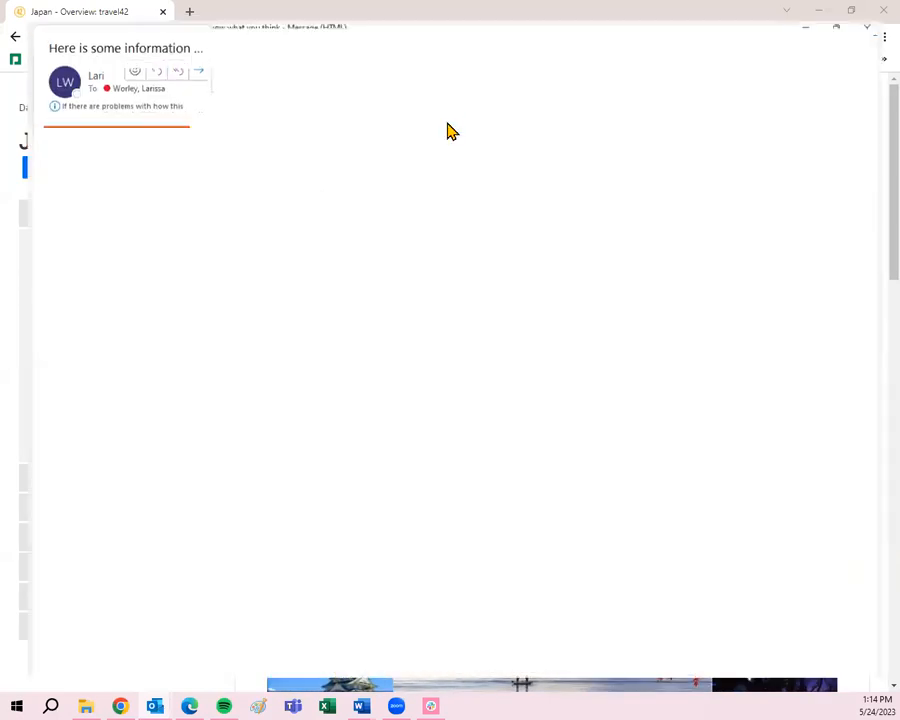
pyautogui.scroll(-2, 586, 380)
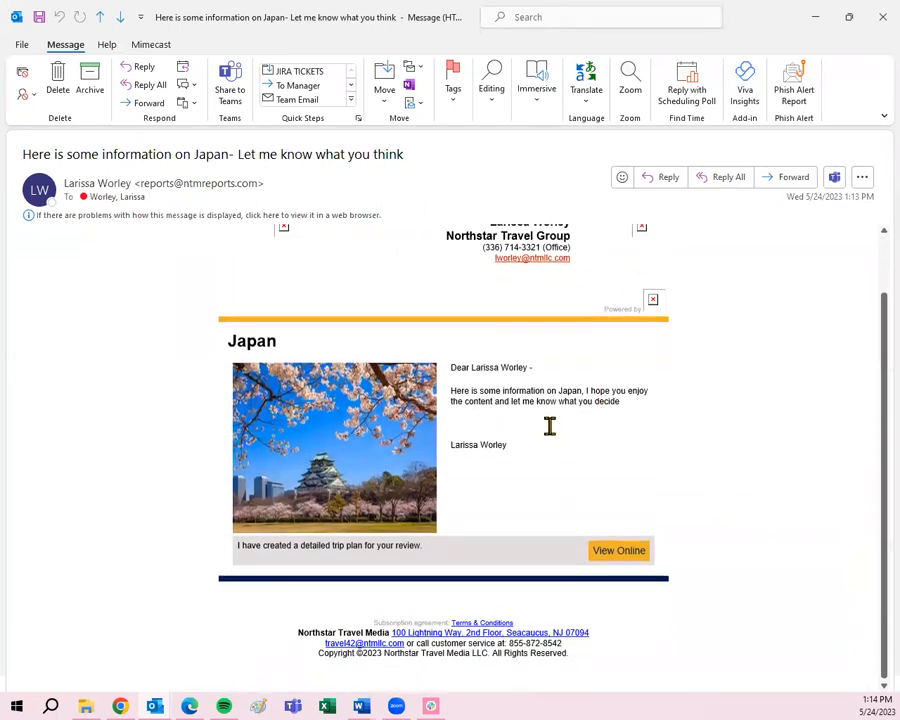
pyautogui.scroll(2, 549, 428)
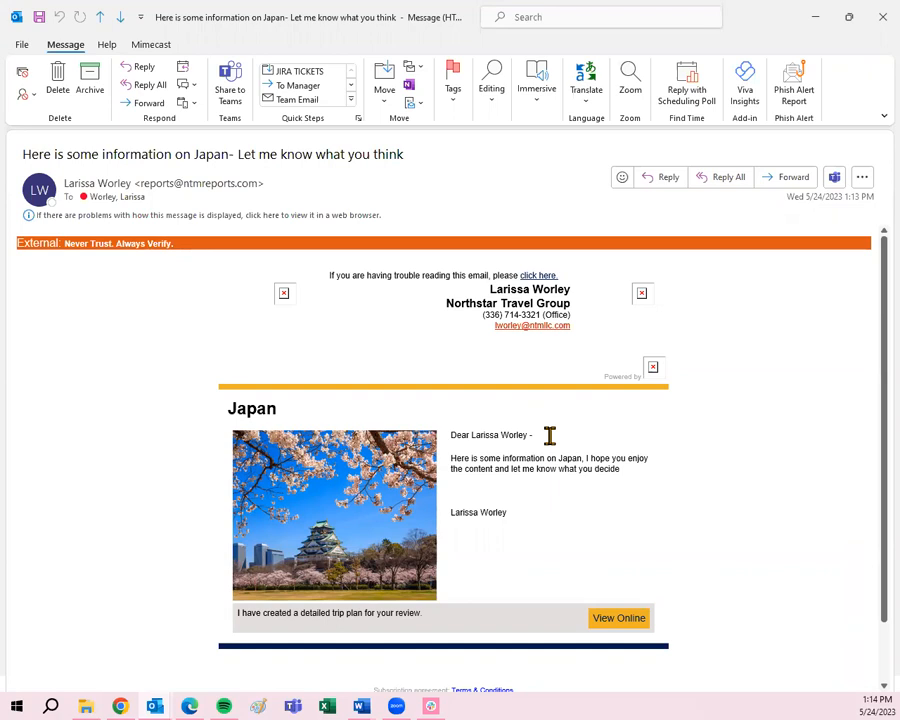
pyautogui.click(626, 630)
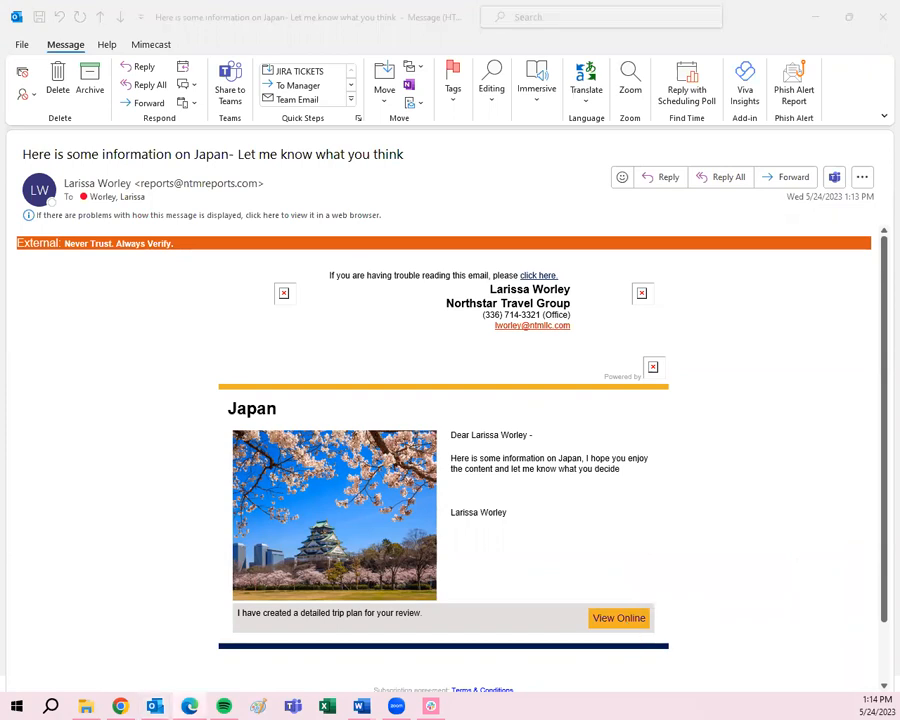
# - Maximize the Japan Trip Details report and read through its opening sections
pyautogui.click(849, 17)
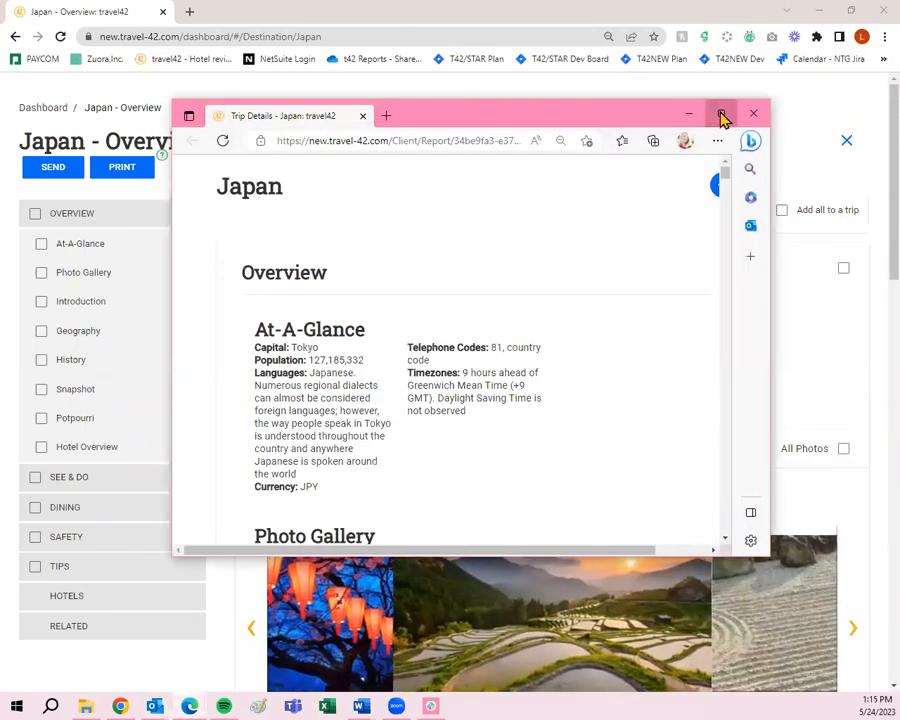
pyautogui.click(721, 116)
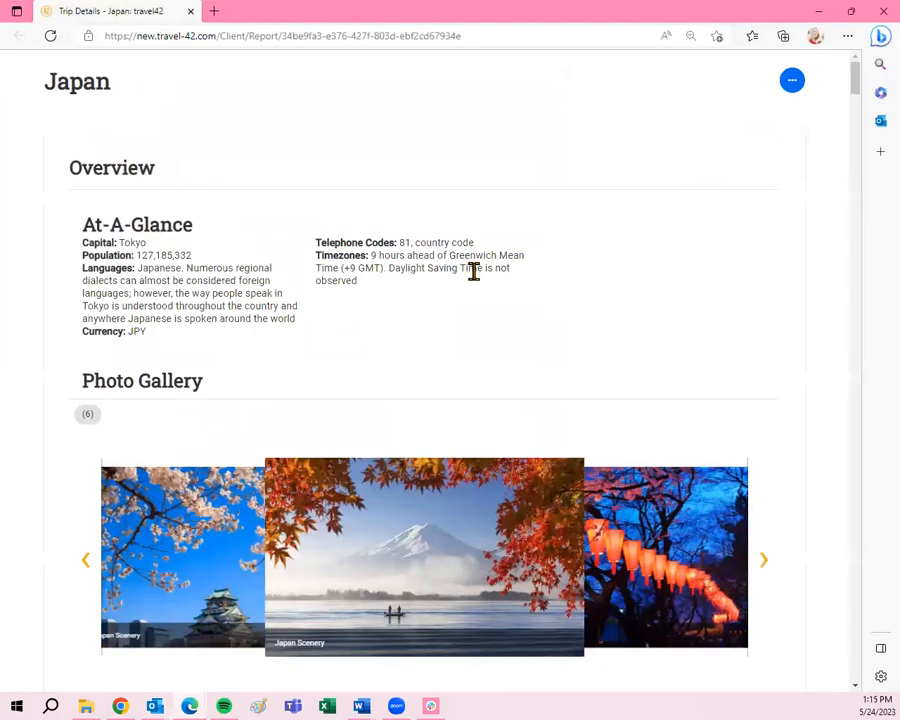
pyautogui.scroll(-5, 476, 276)
pyautogui.scroll(-15, 488, 278)
pyautogui.scroll(-15, 490, 278)
pyautogui.scroll(6, 488, 278)
pyautogui.scroll(-8, 490, 276)
pyautogui.scroll(-15, 490, 276)
pyautogui.scroll(-20, 492, 266)
pyautogui.scroll(-9, 492, 276)
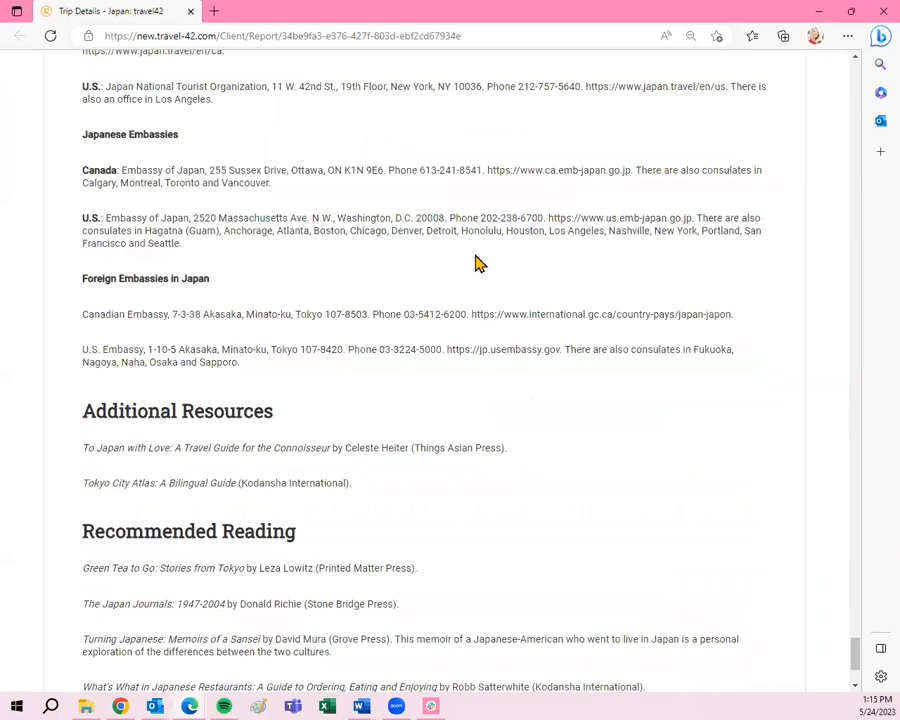
pyautogui.scroll(20, 298, 484)
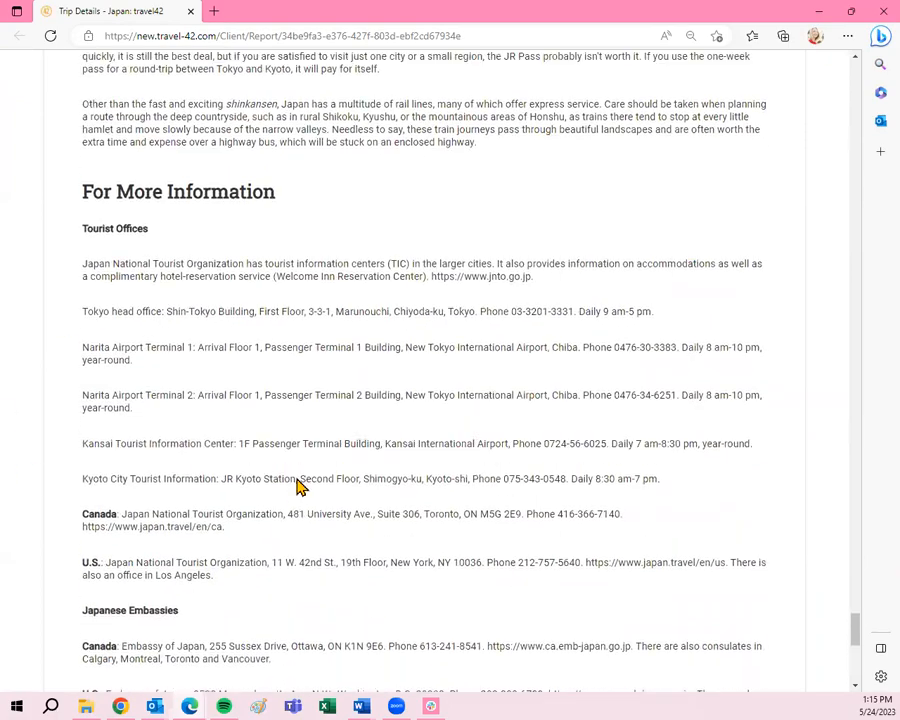
pyautogui.scroll(10, 307, 487)
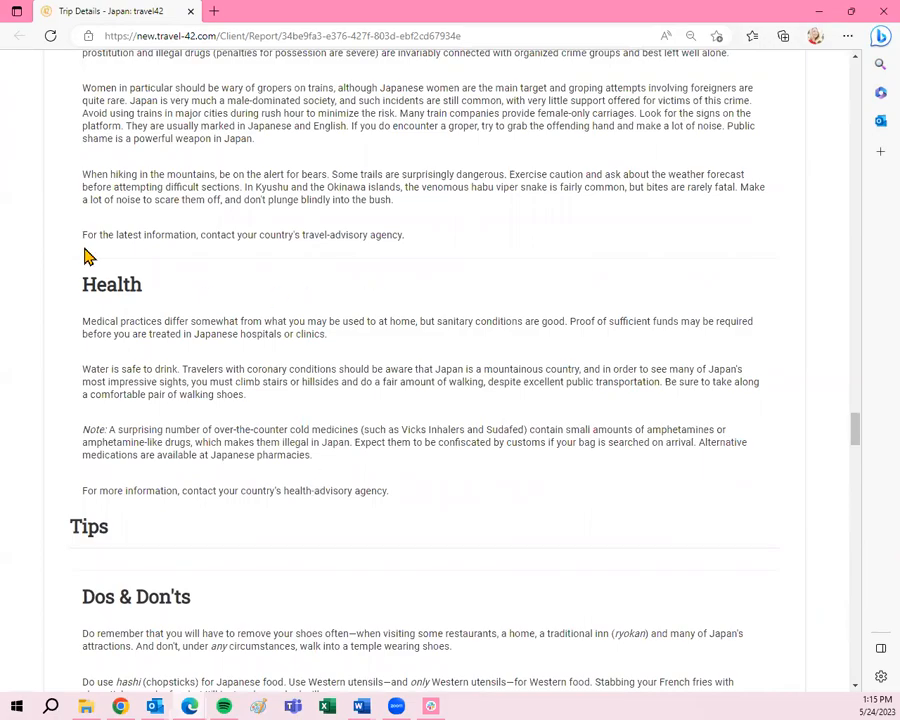
pyautogui.scroll(20, 230, 380)
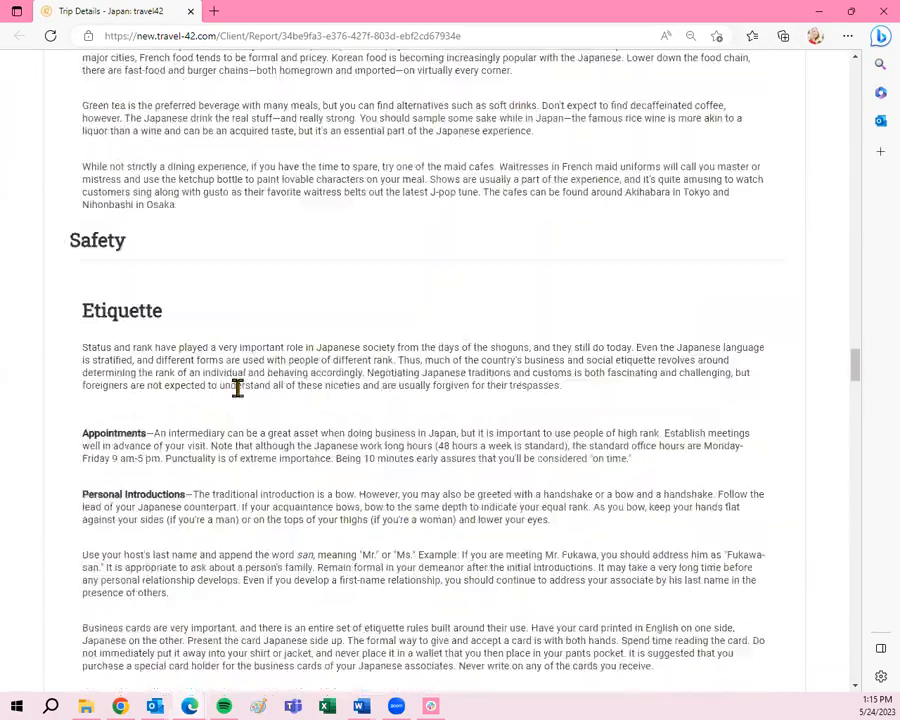
pyautogui.scroll(20, 237, 388)
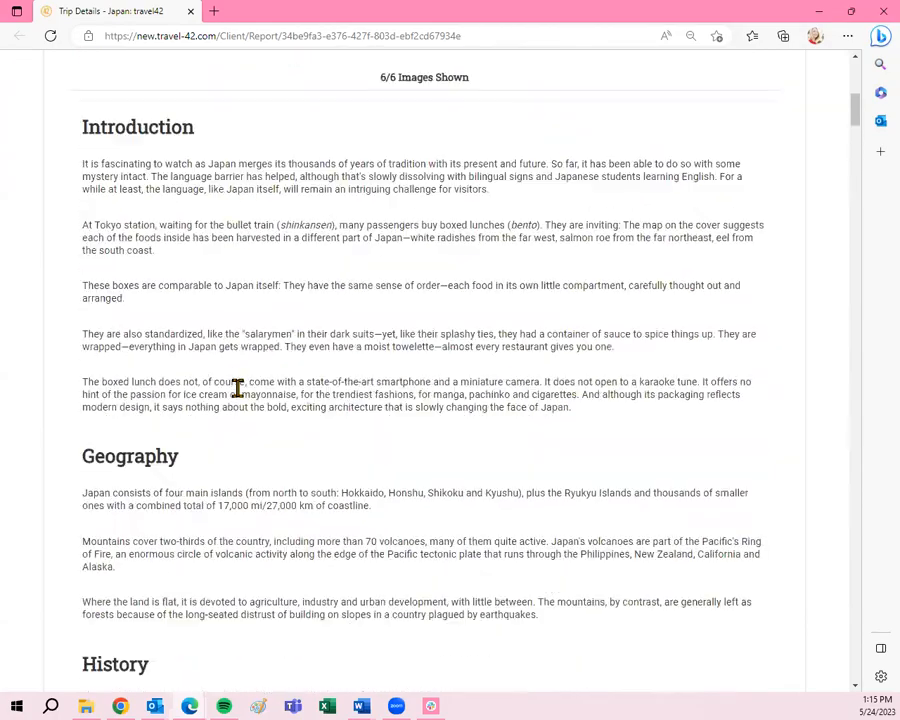
pyautogui.scroll(-4, 257, 410)
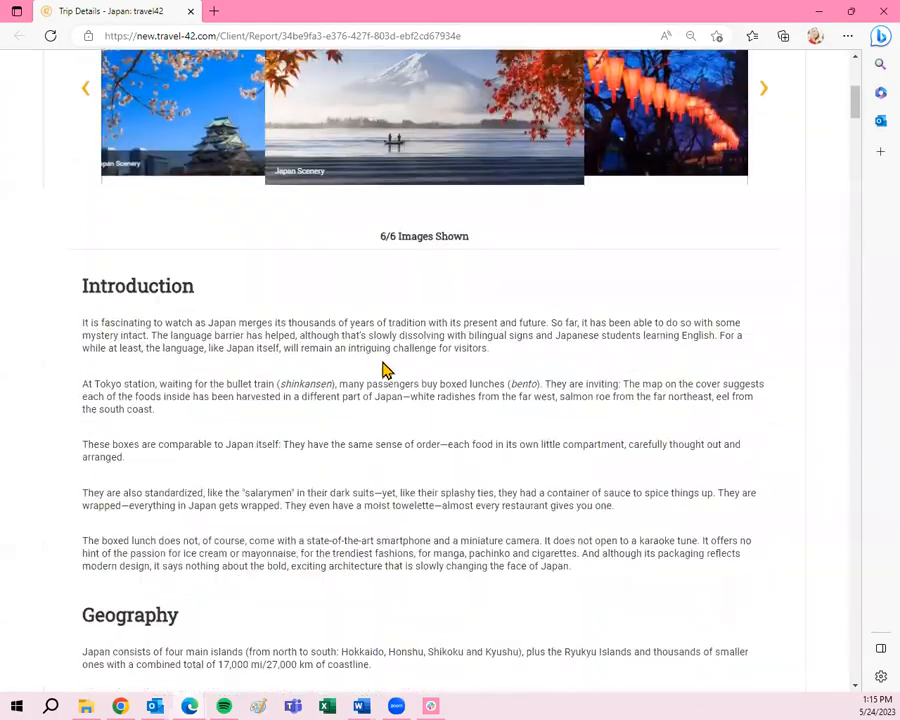
pyautogui.scroll(-11, 257, 410)
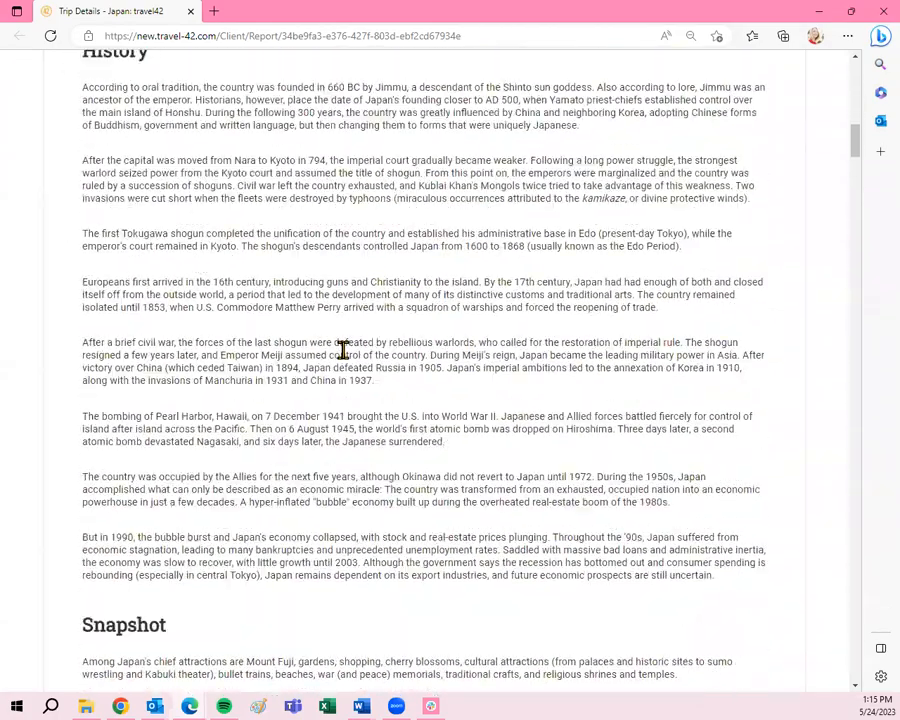
pyautogui.scroll(-10, 350, 368)
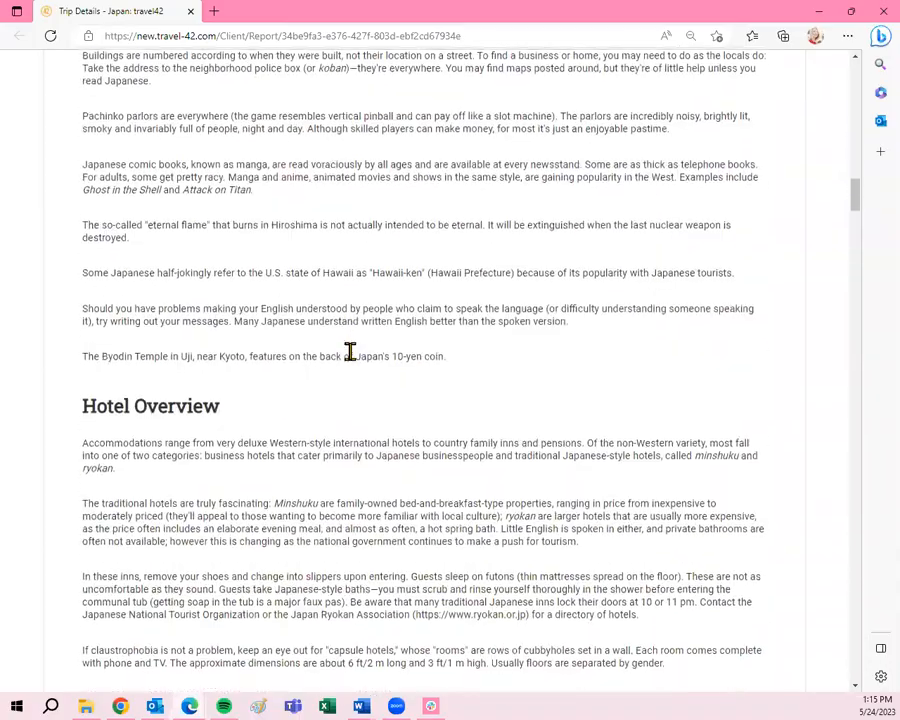
pyautogui.scroll(-5, 350, 351)
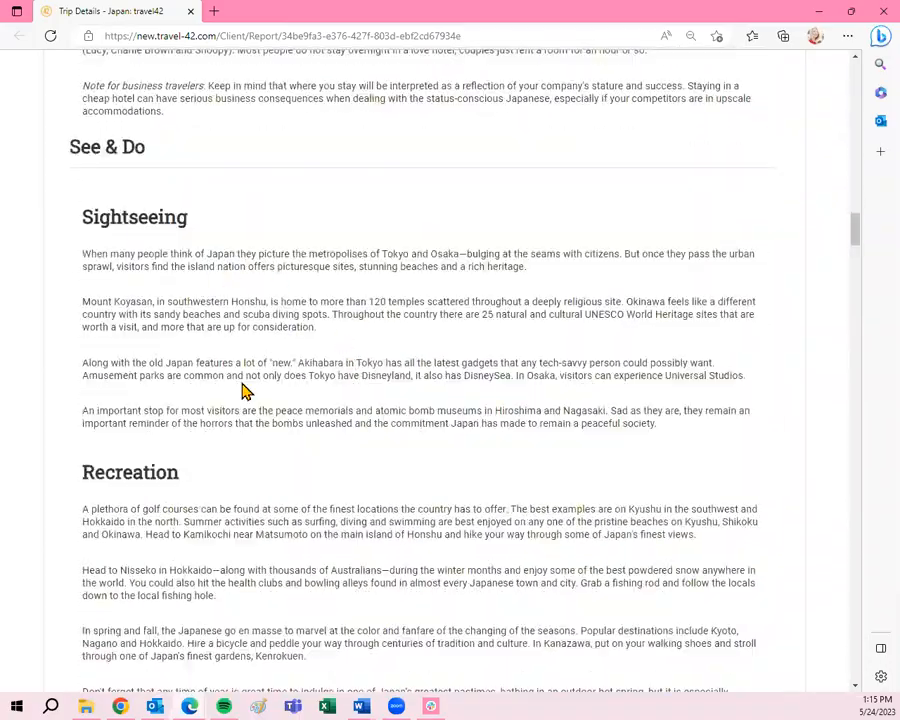
pyautogui.scroll(-10, 315, 404)
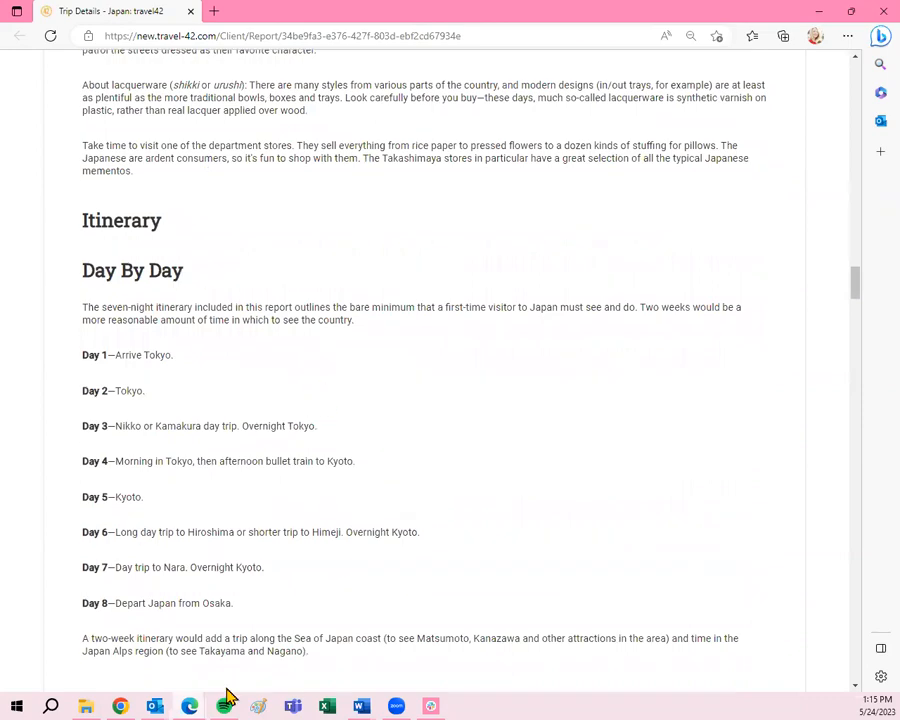
pyautogui.scroll(-5, 368, 538)
pyautogui.scroll(5, 270, 467)
pyautogui.scroll(-8, 294, 632)
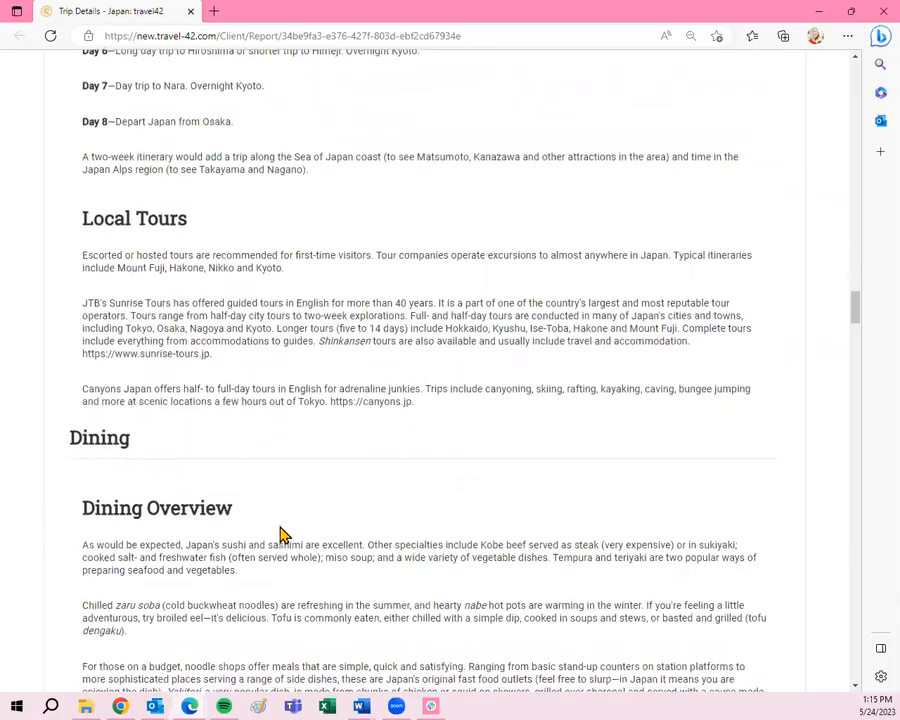
pyautogui.scroll(-10, 283, 481)
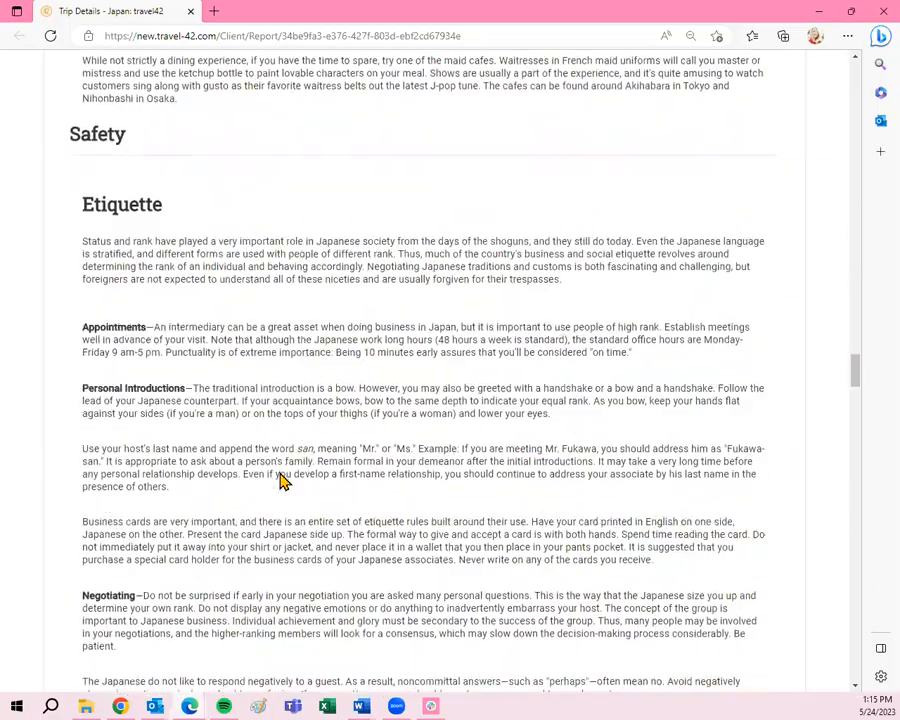
pyautogui.scroll(-5, 278, 468)
pyautogui.scroll(8, 284, 478)
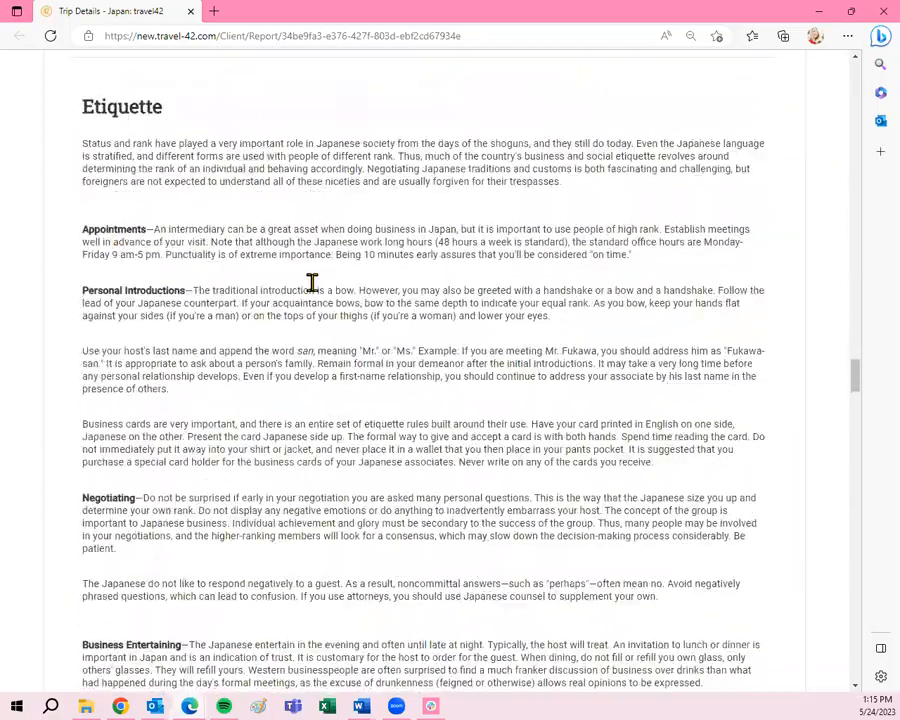
pyautogui.scroll(-8, 361, 418)
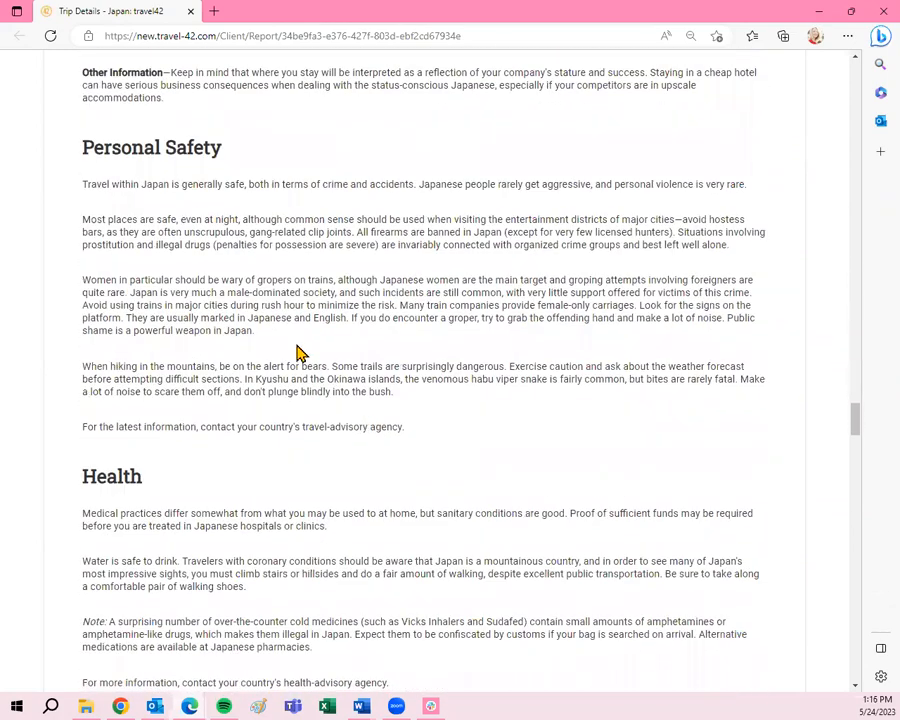
pyautogui.scroll(-5, 297, 353)
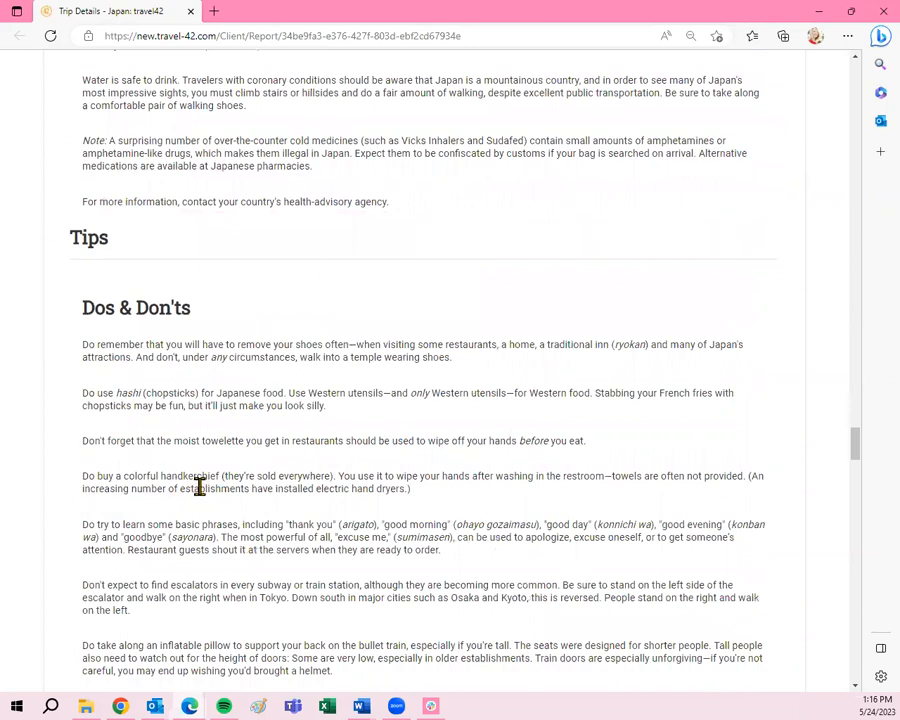
pyautogui.scroll(-1, 199, 486)
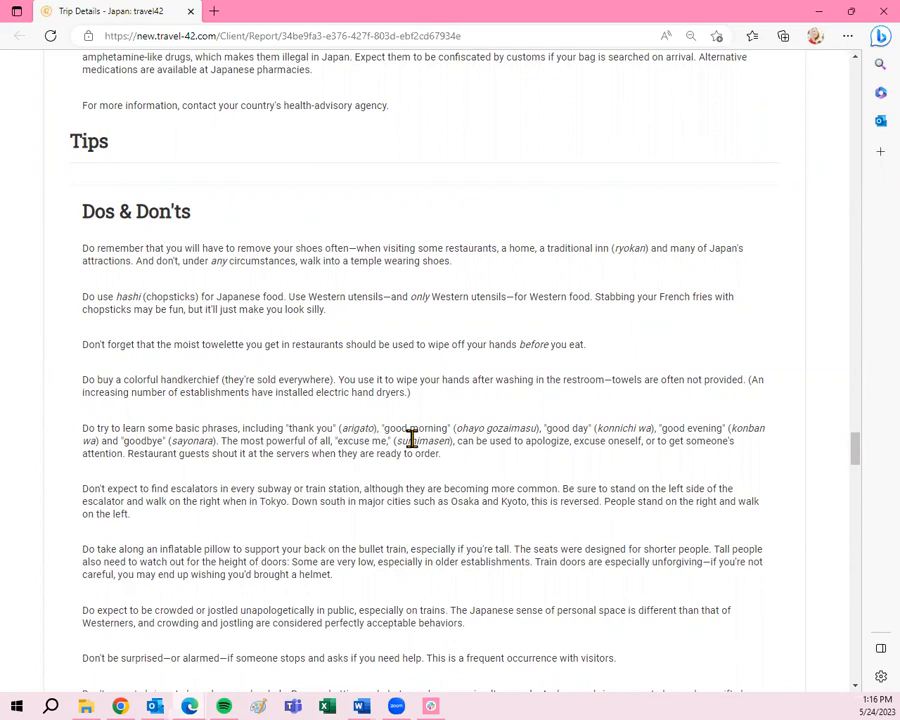
# - Read the rest of the report down to the embassy listings, then close the browser window
pyautogui.scroll(-2, 250, 470)
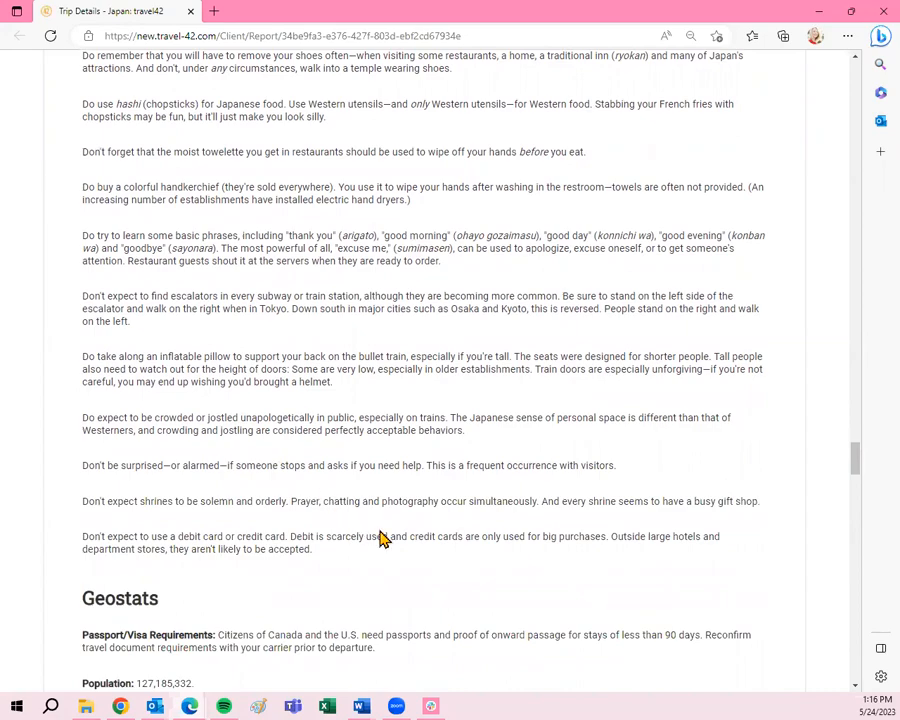
pyautogui.scroll(-1, 380, 536)
pyautogui.scroll(-2, 380, 537)
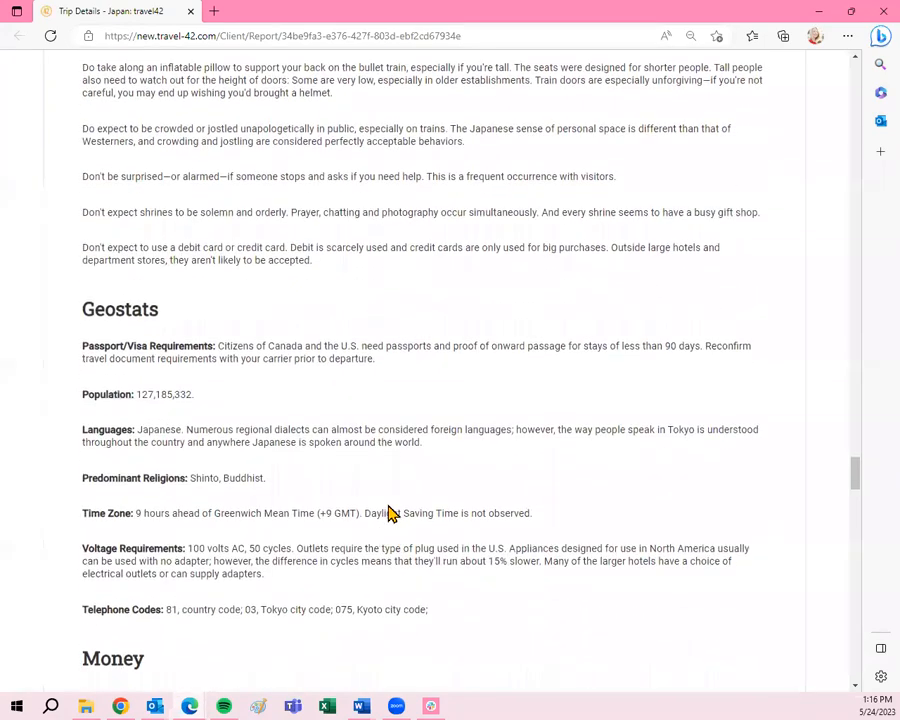
pyautogui.scroll(3, 395, 390)
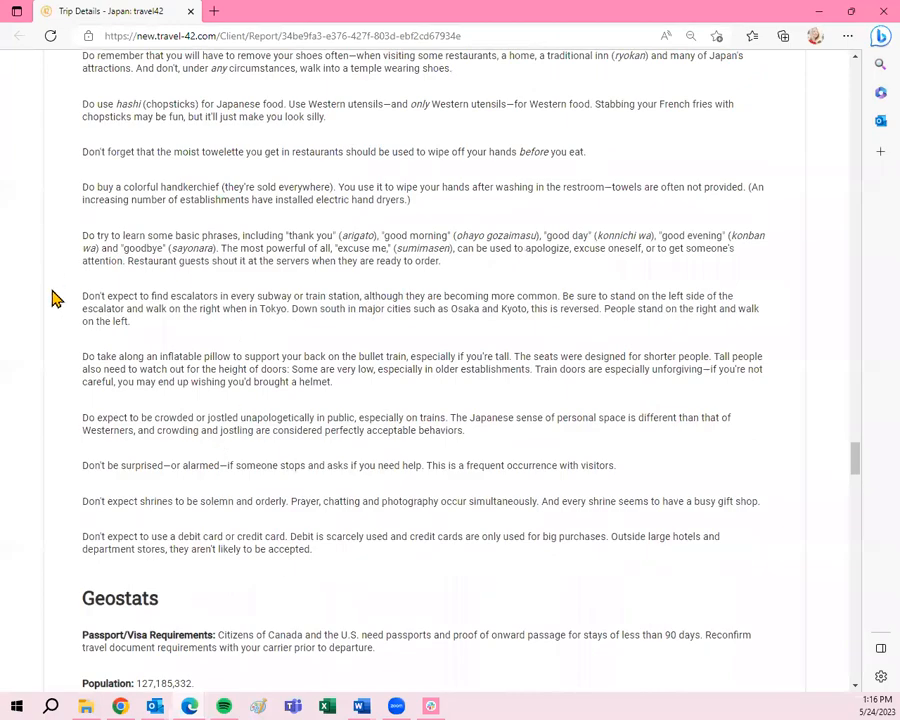
pyautogui.scroll(2, 248, 336)
pyautogui.scroll(-6, 316, 492)
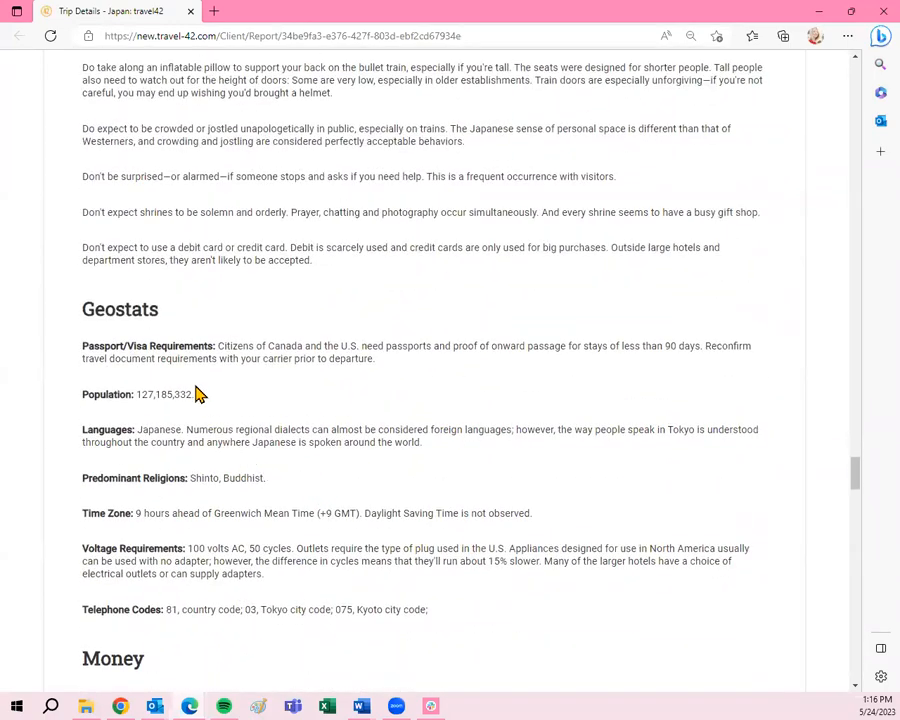
pyautogui.scroll(-1, 200, 394)
pyautogui.scroll(-1, 202, 392)
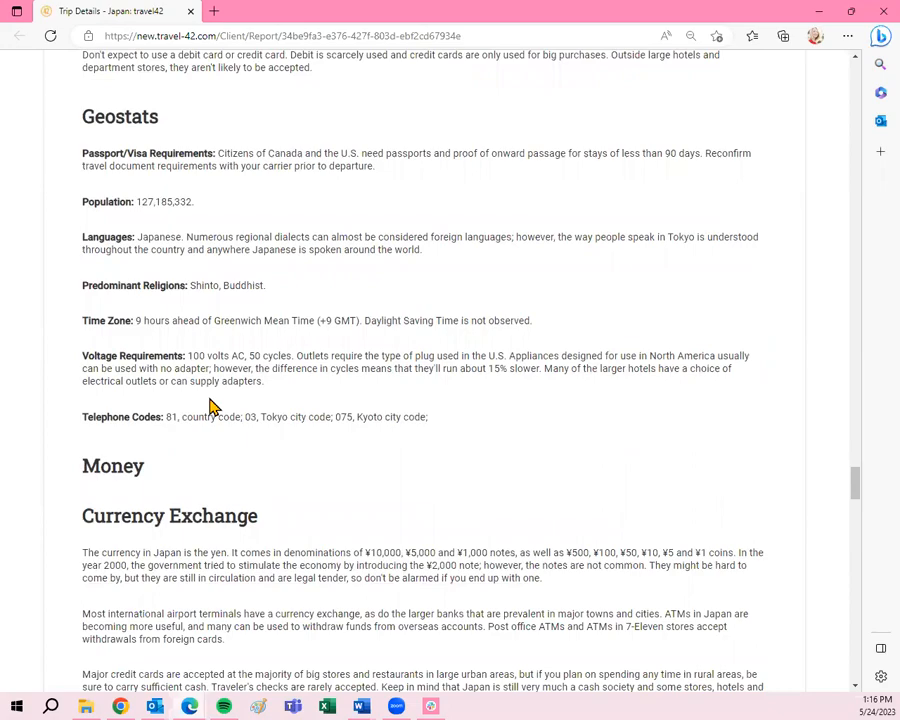
pyautogui.scroll(-3, 297, 470)
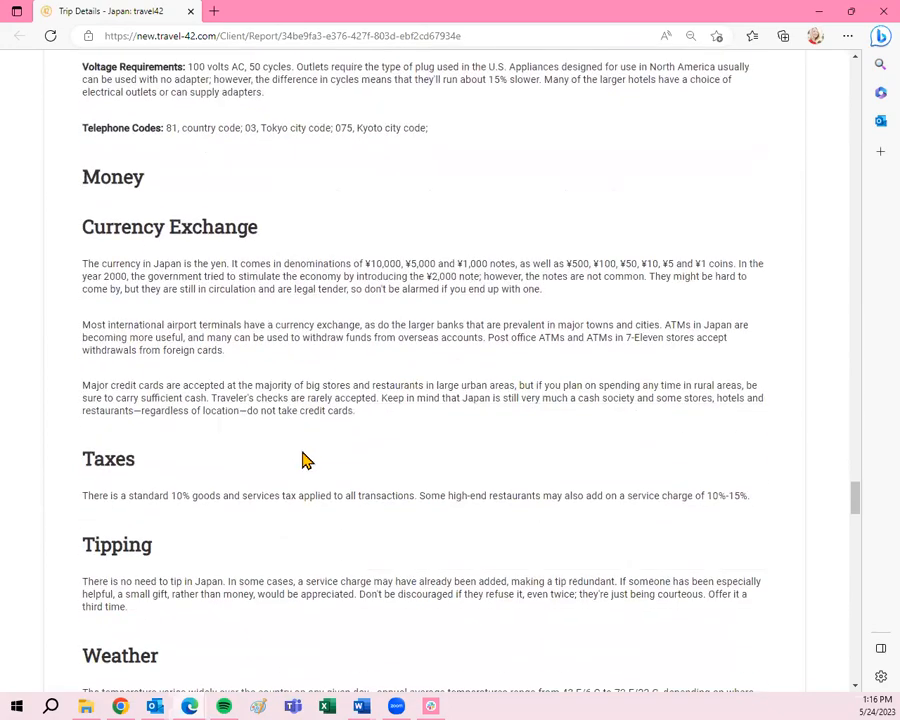
pyautogui.scroll(-3, 304, 450)
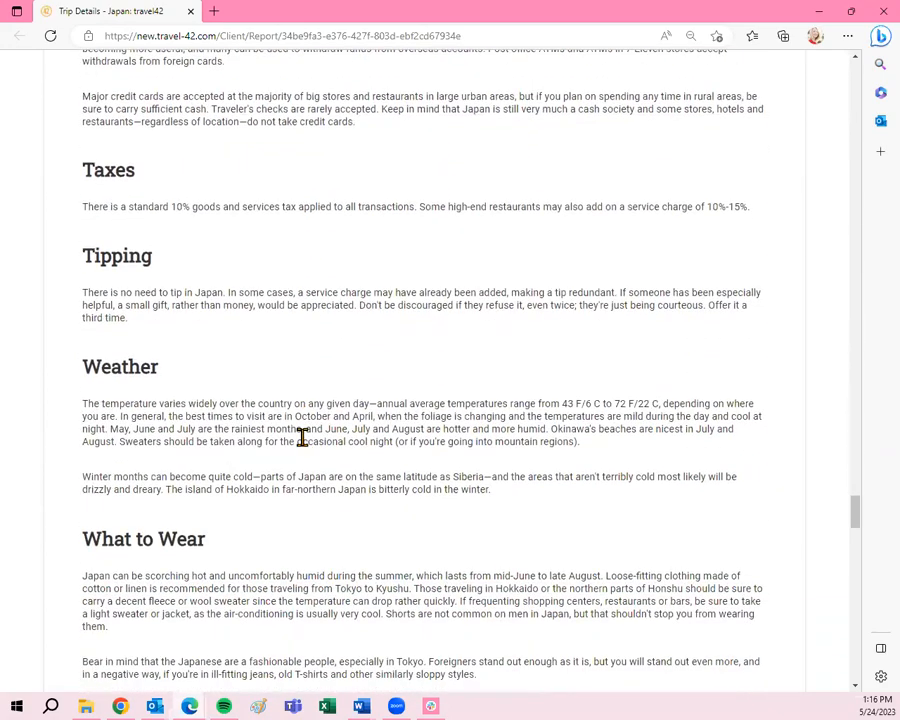
pyautogui.scroll(-8, 302, 437)
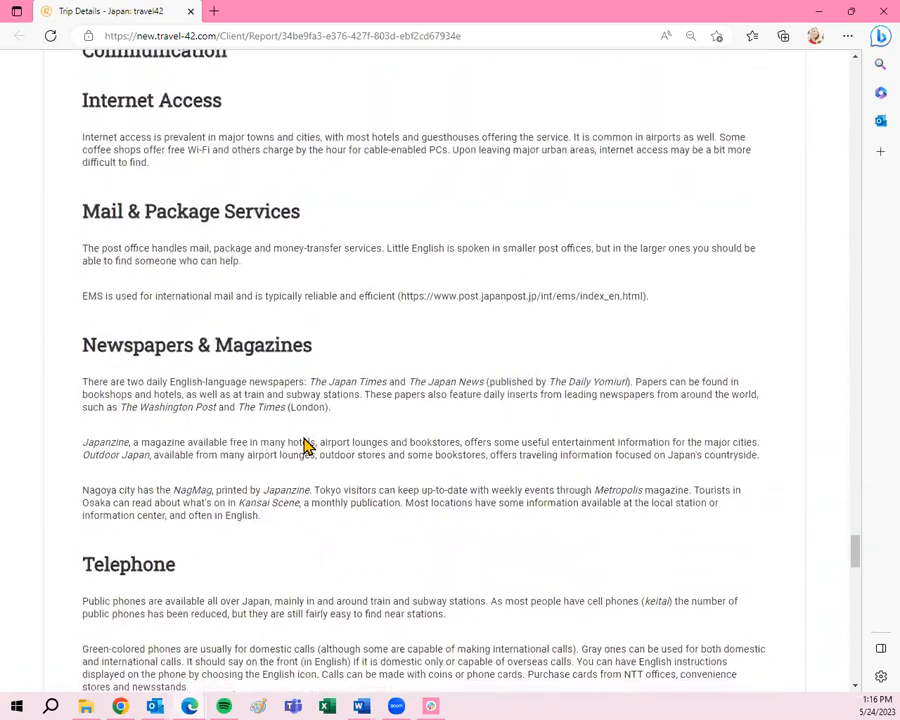
pyautogui.scroll(-7, 305, 445)
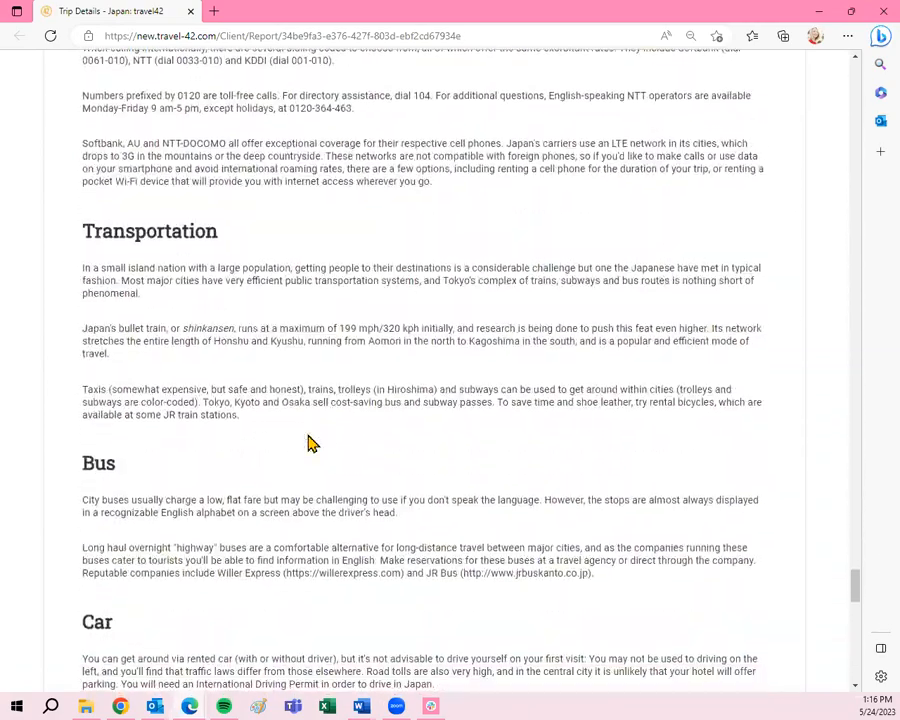
pyautogui.scroll(-11, 310, 443)
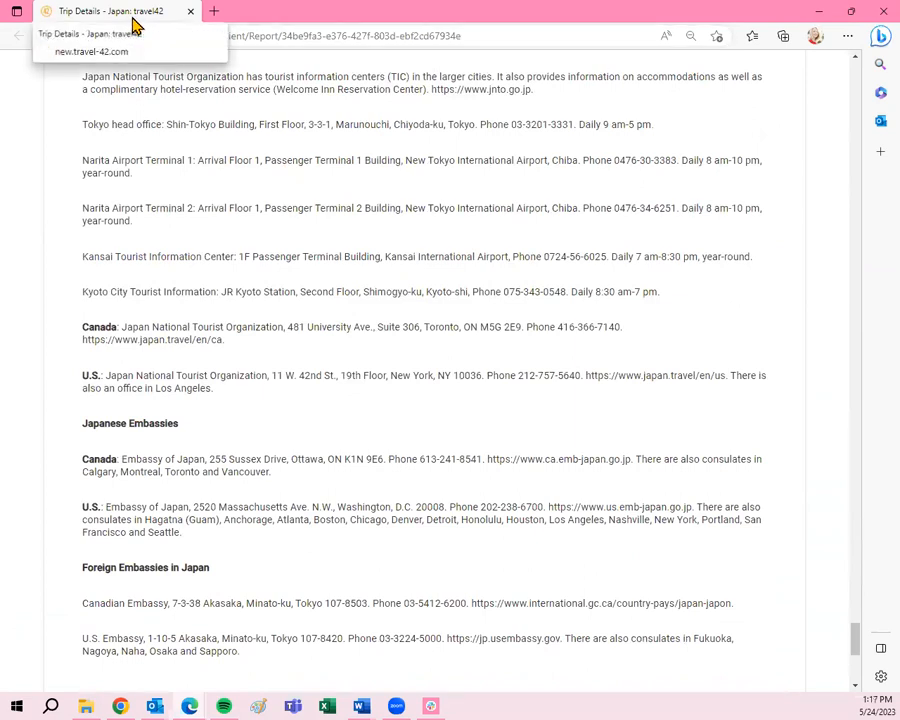
pyautogui.click(870, 10)
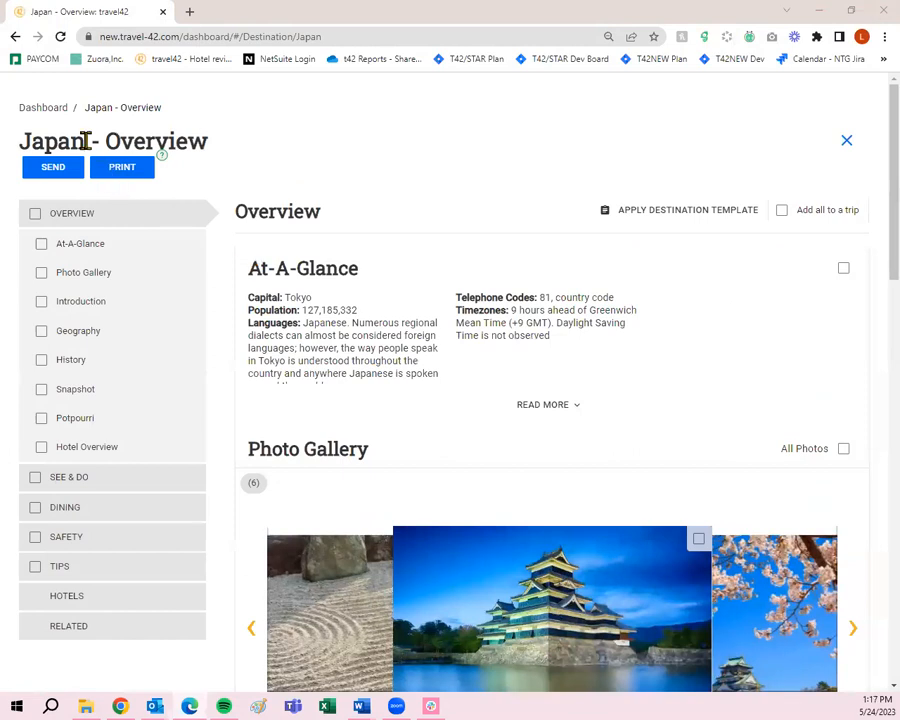
# - Return to My Dashboard and bring its Trip Plans list into view
pyautogui.click(56, 112)
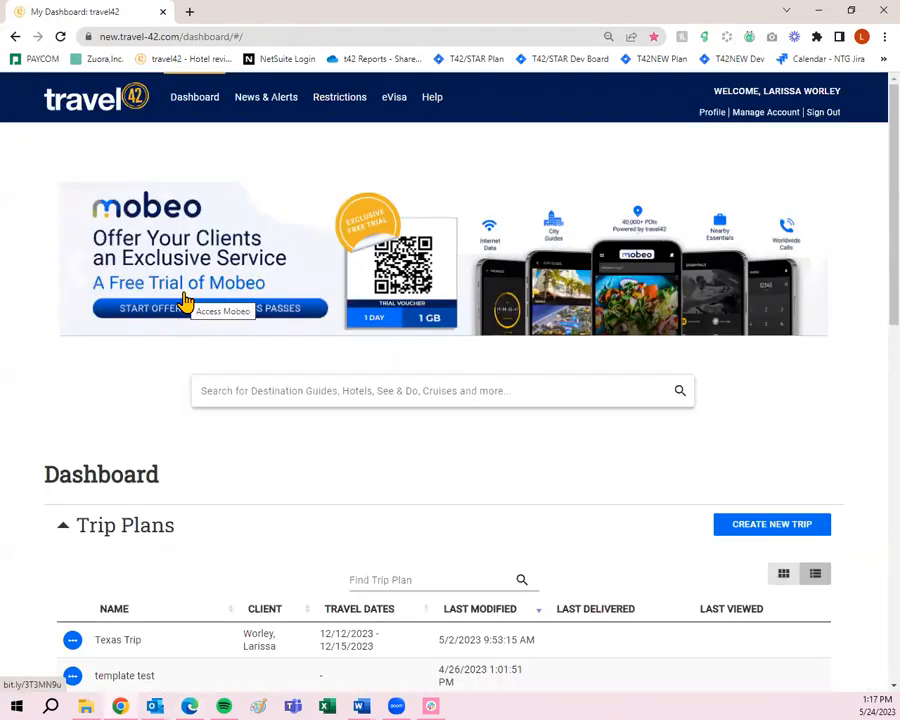
pyautogui.scroll(-2, 200, 330)
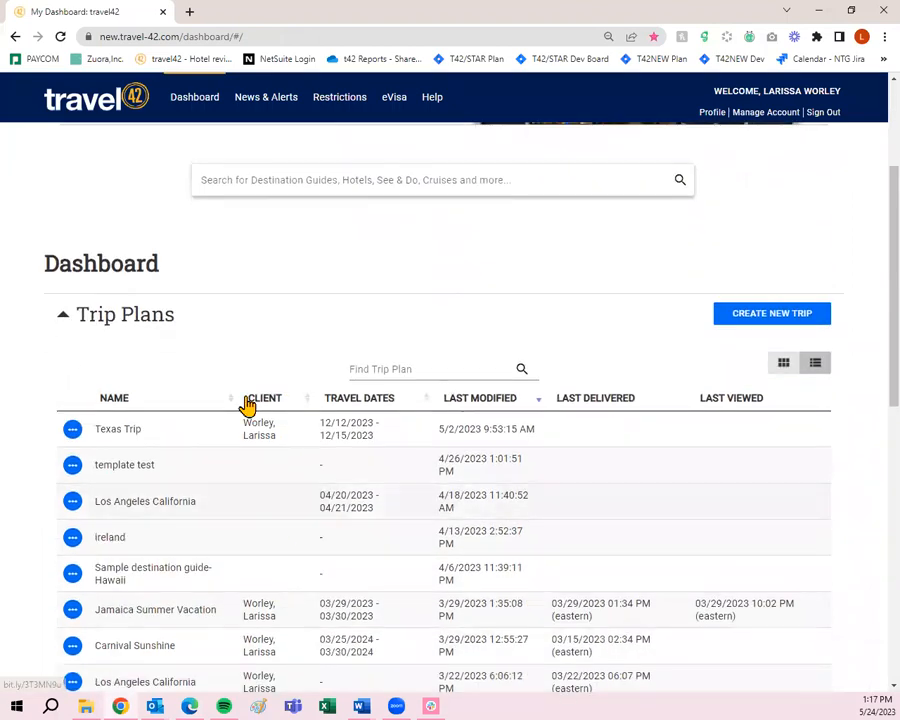
pyautogui.scroll(1, 432, 535)
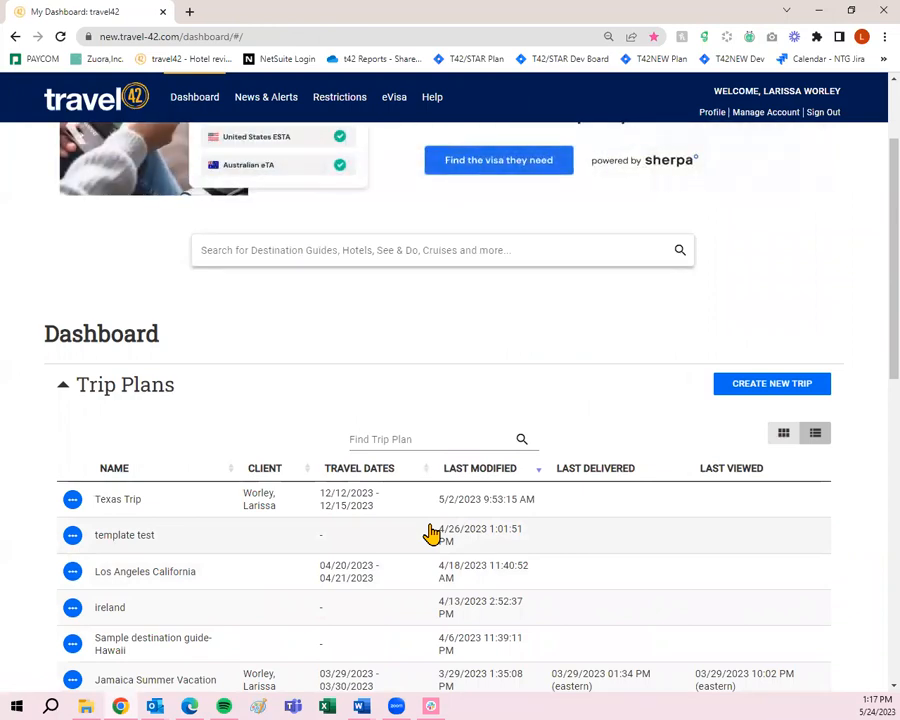
pyautogui.scroll(2, 458, 538)
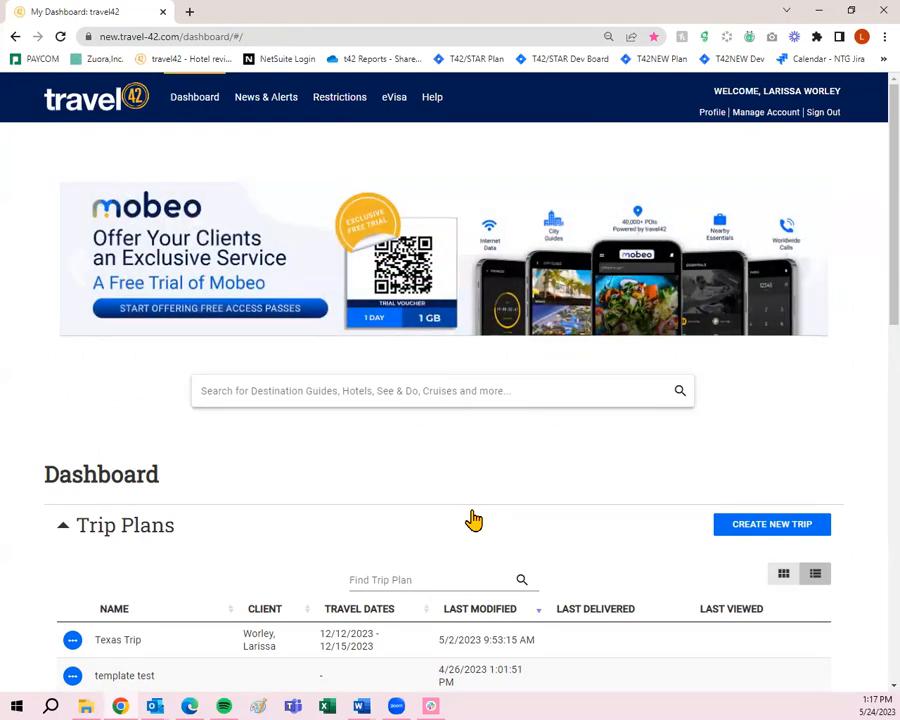
pyautogui.scroll(-2, 474, 520)
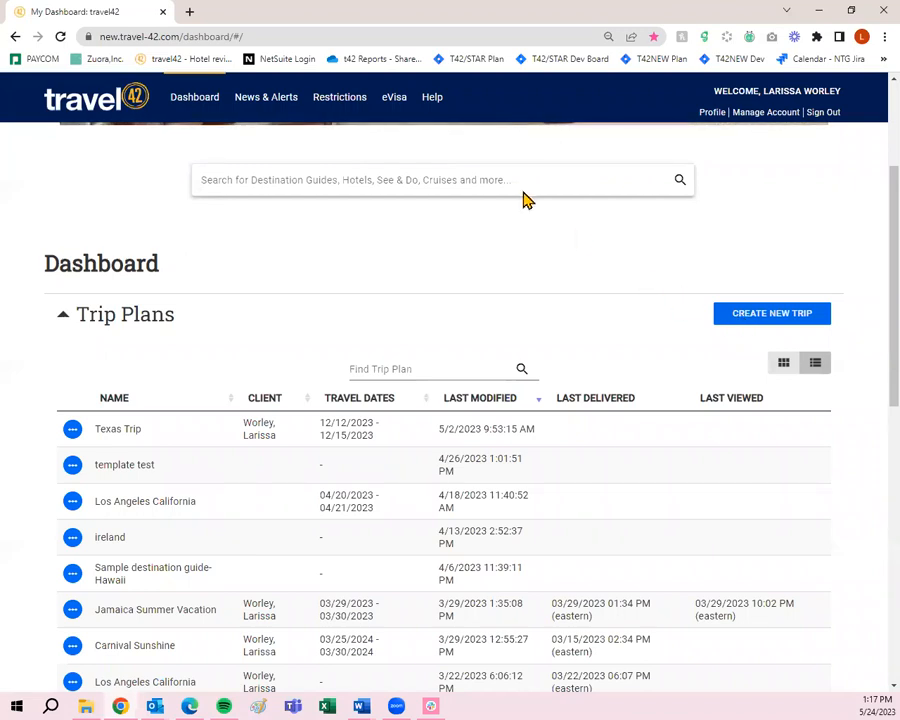
pyautogui.click(424, 171)
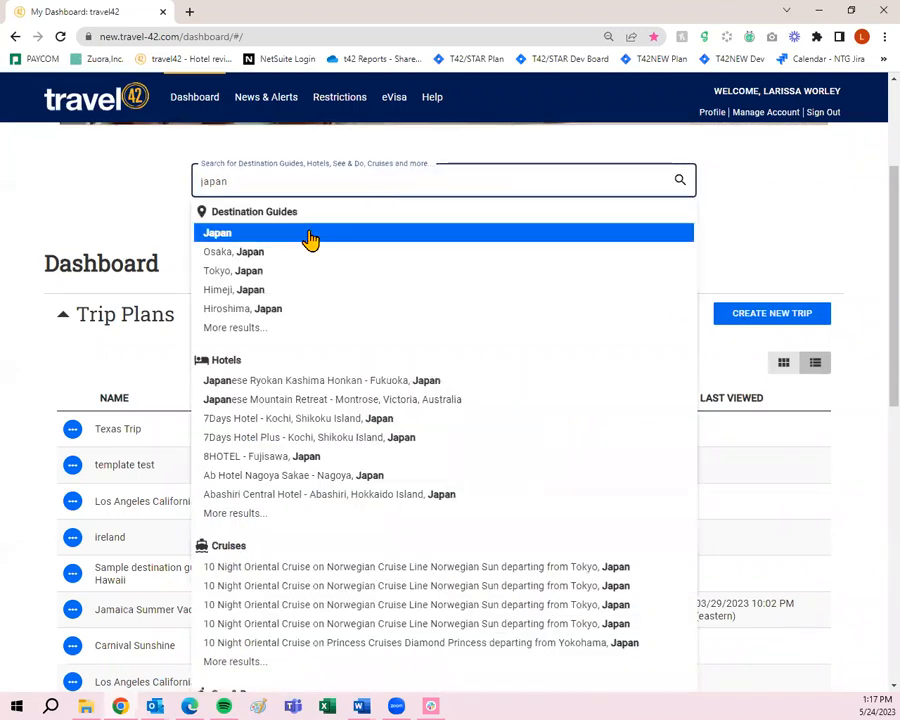
pyautogui.click(283, 238)
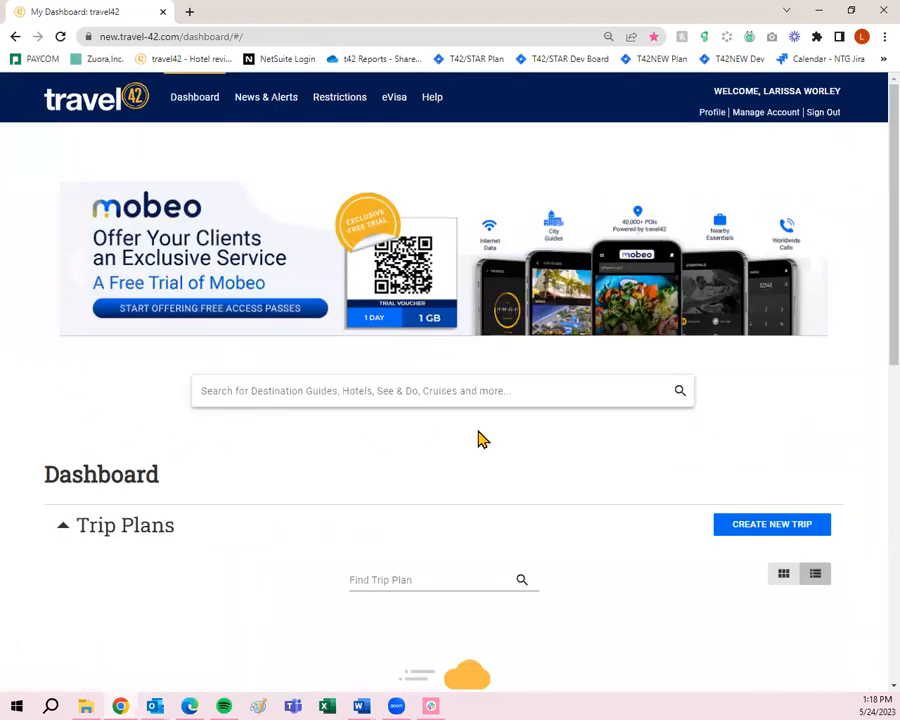
pyautogui.scroll(-1, 600, 445)
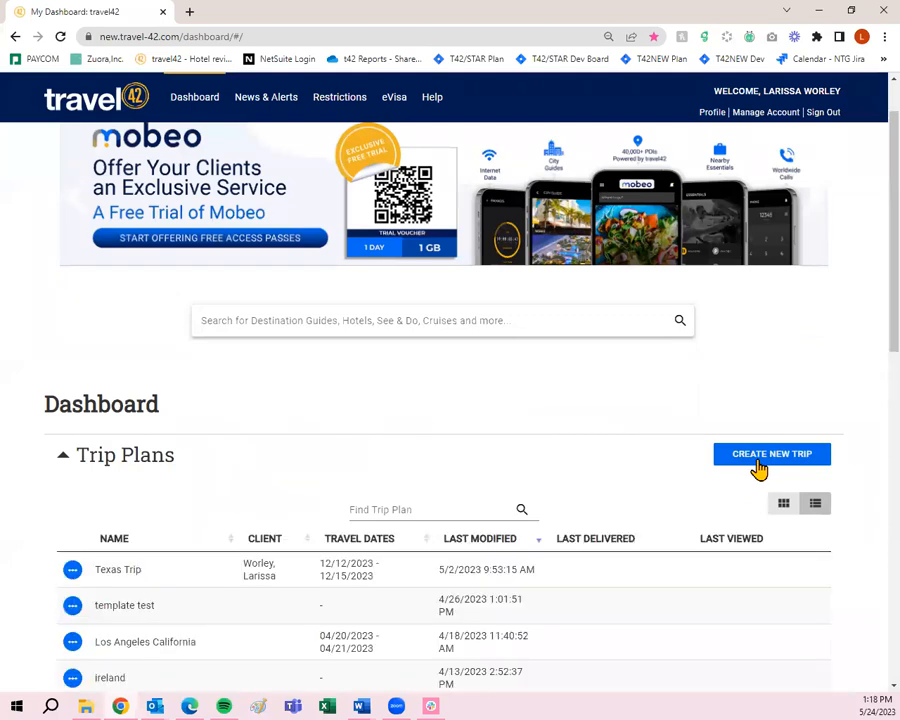
pyautogui.scroll(-2, 760, 470)
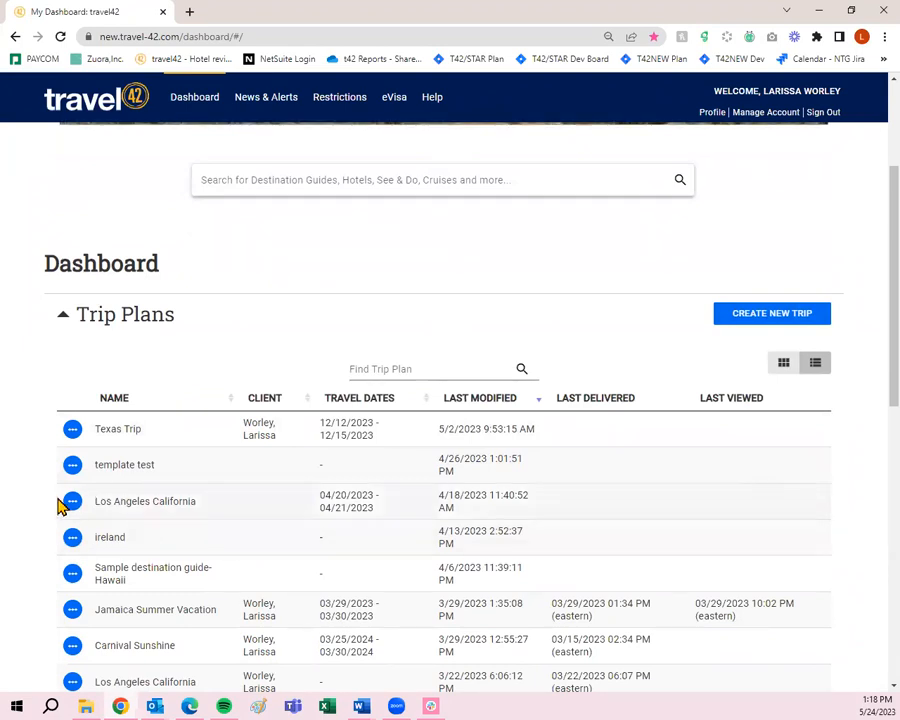
pyautogui.click(72, 430)
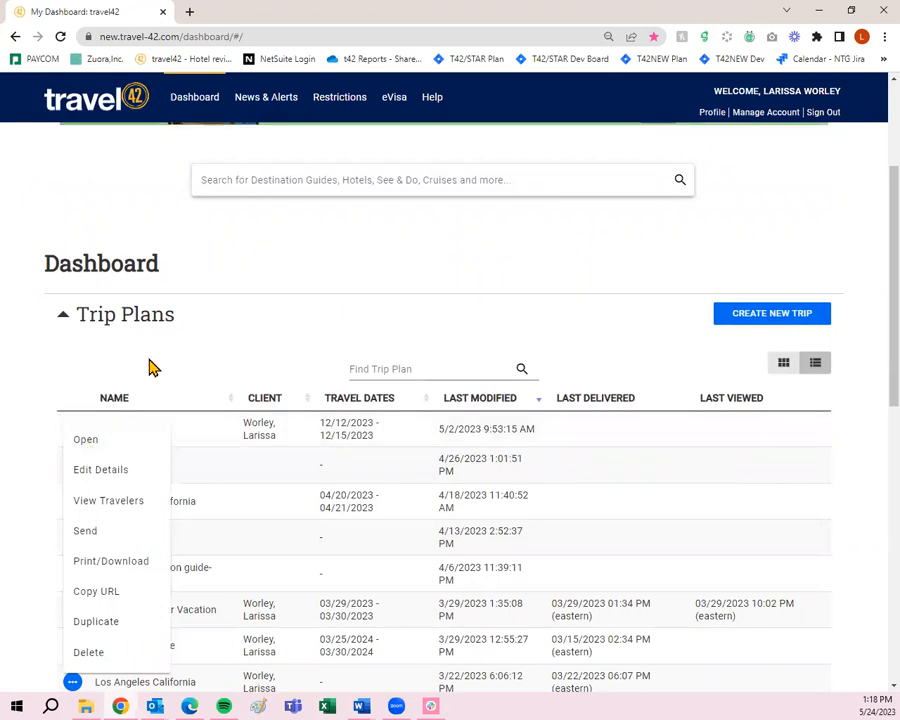
pyautogui.click(153, 215)
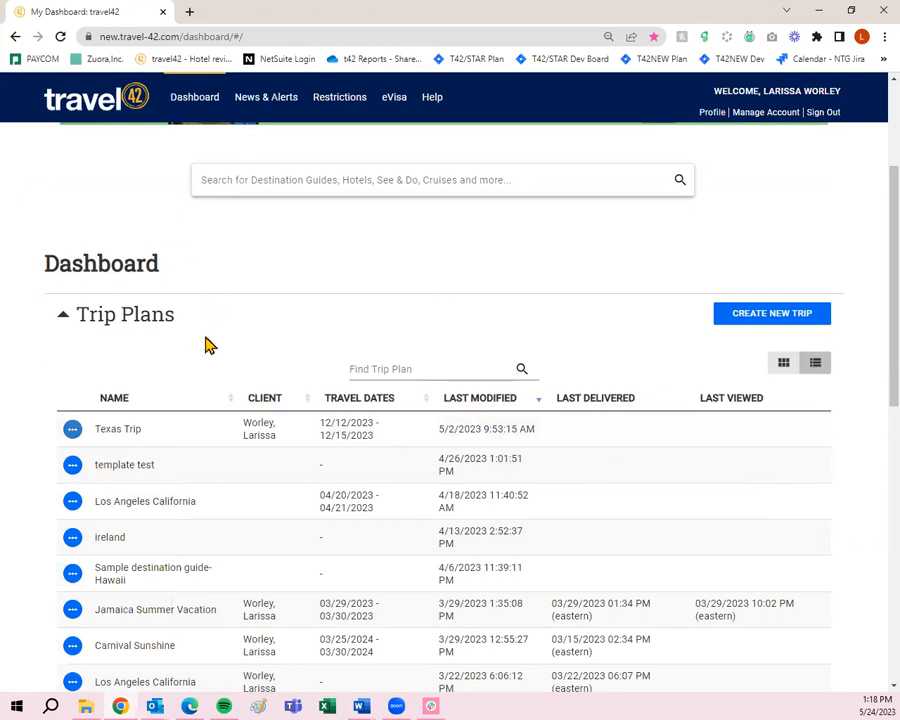
pyautogui.click(75, 435)
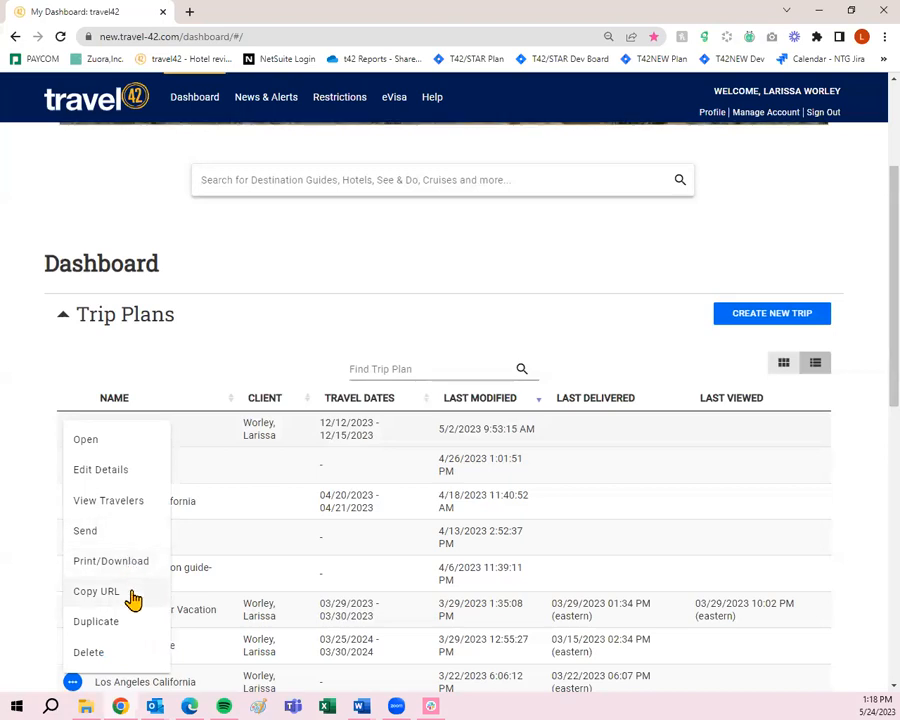
pyautogui.click(160, 195)
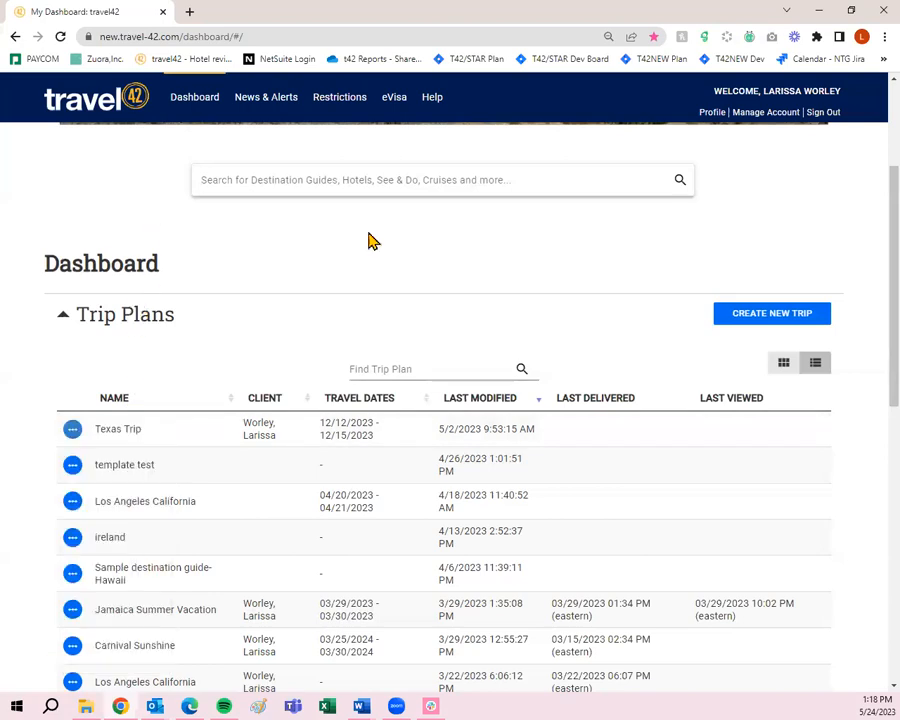
# - Start a new trip plan named 'Summer Vacation 2023-' followed by the client's surname
pyautogui.click(808, 314)
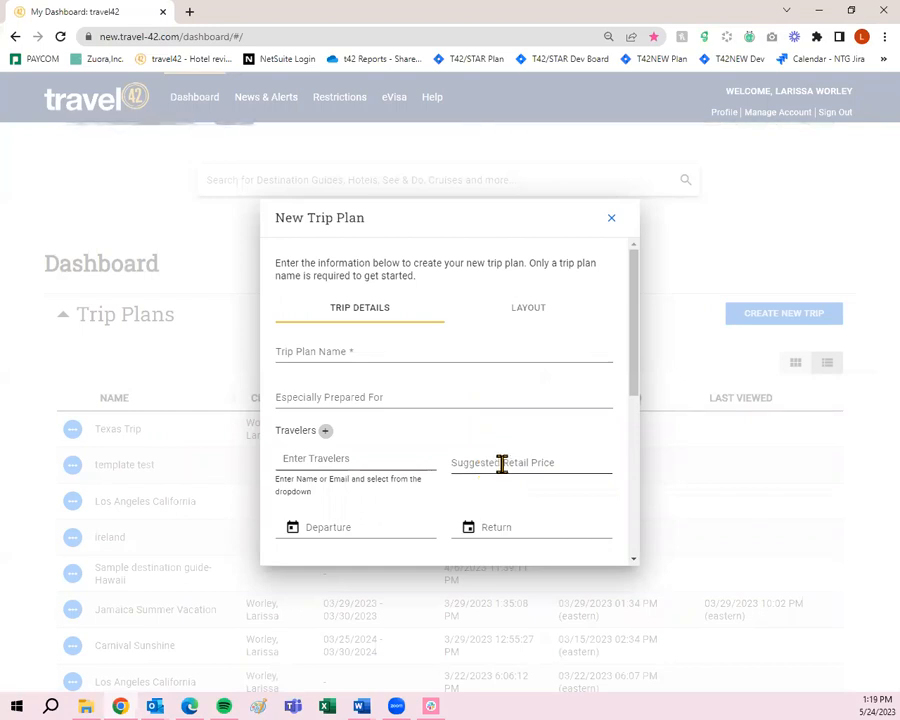
pyautogui.click(330, 353)
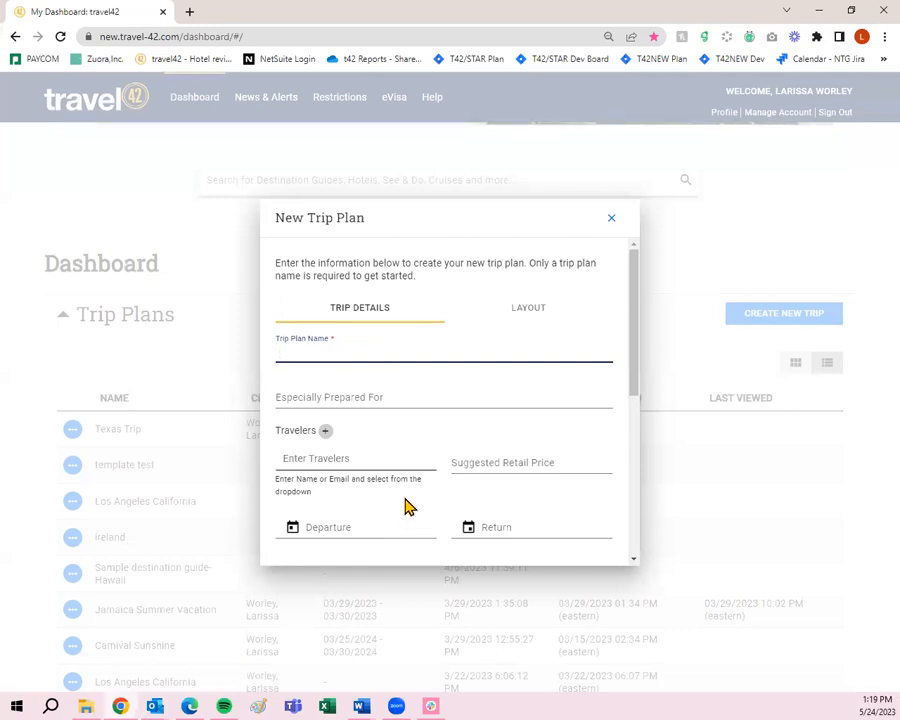
pyautogui.scroll(-3, 404, 506)
pyautogui.scroll(3, 408, 432)
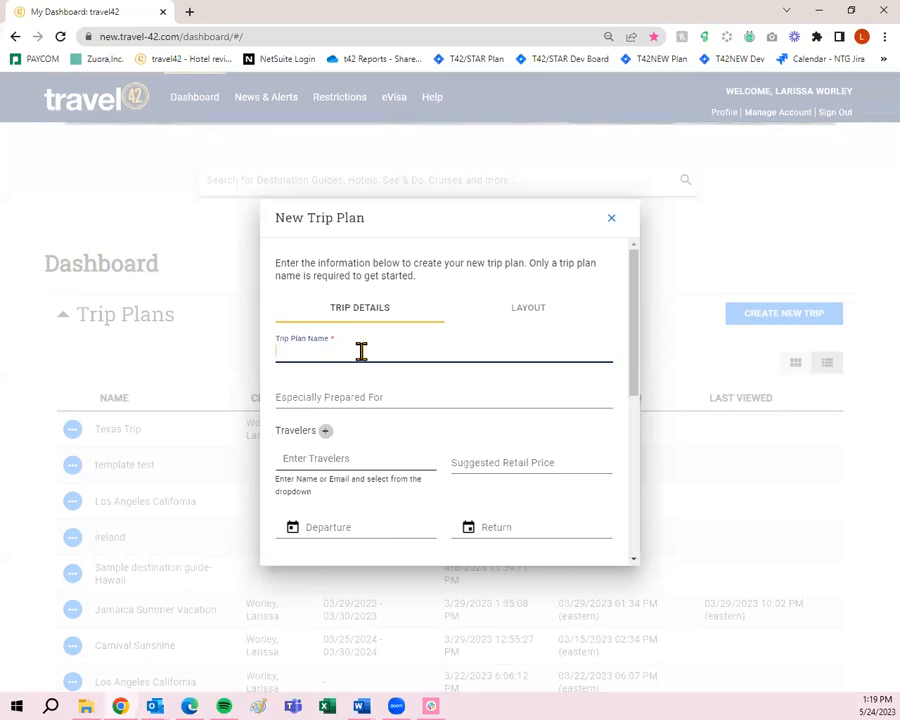
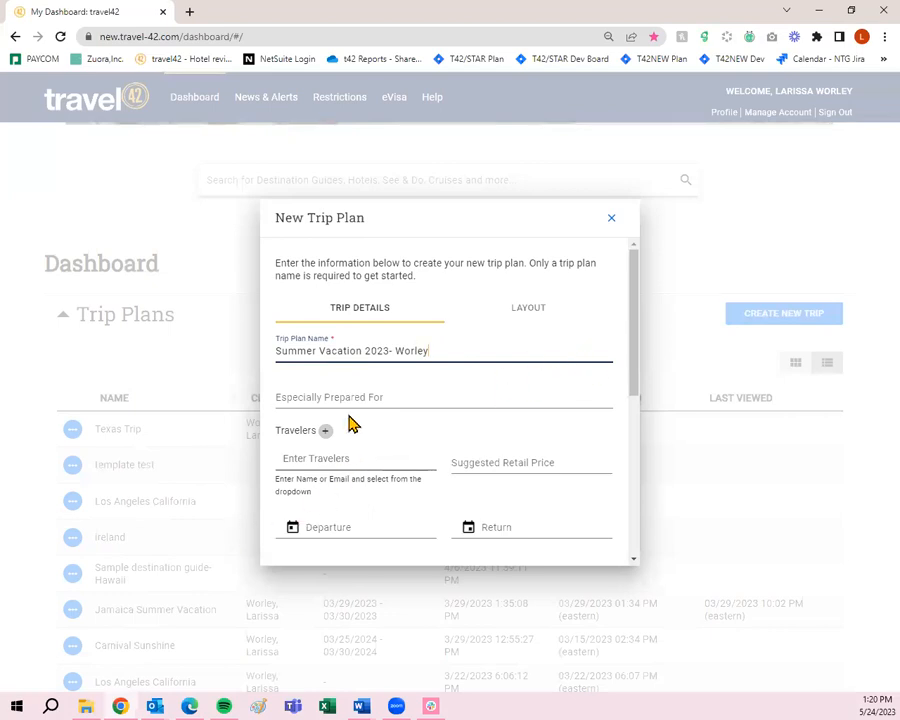
pyautogui.click(406, 399)
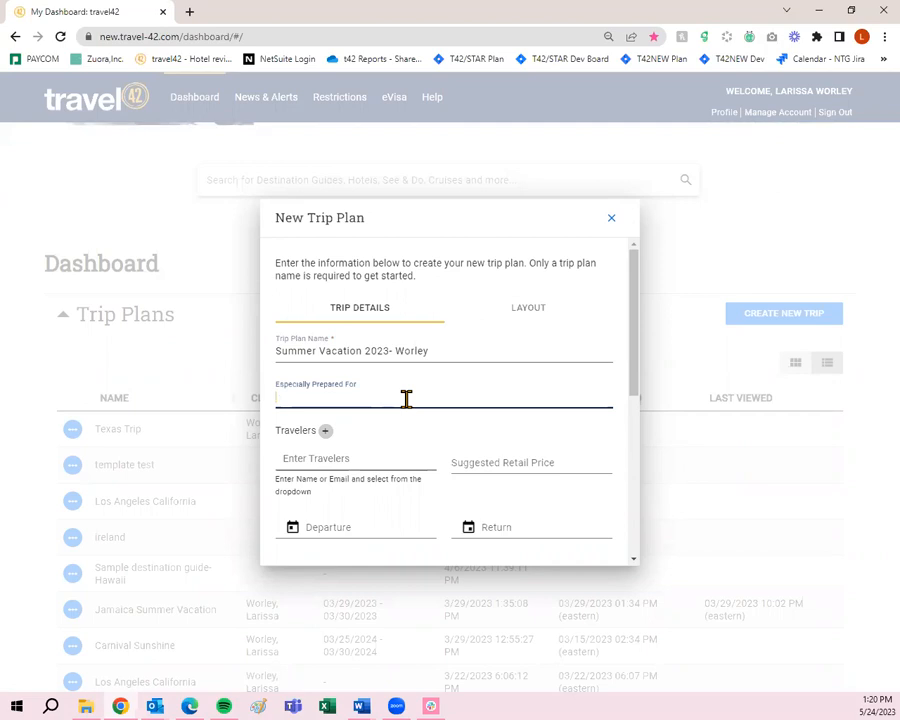
pyautogui.scroll(-1, 406, 399)
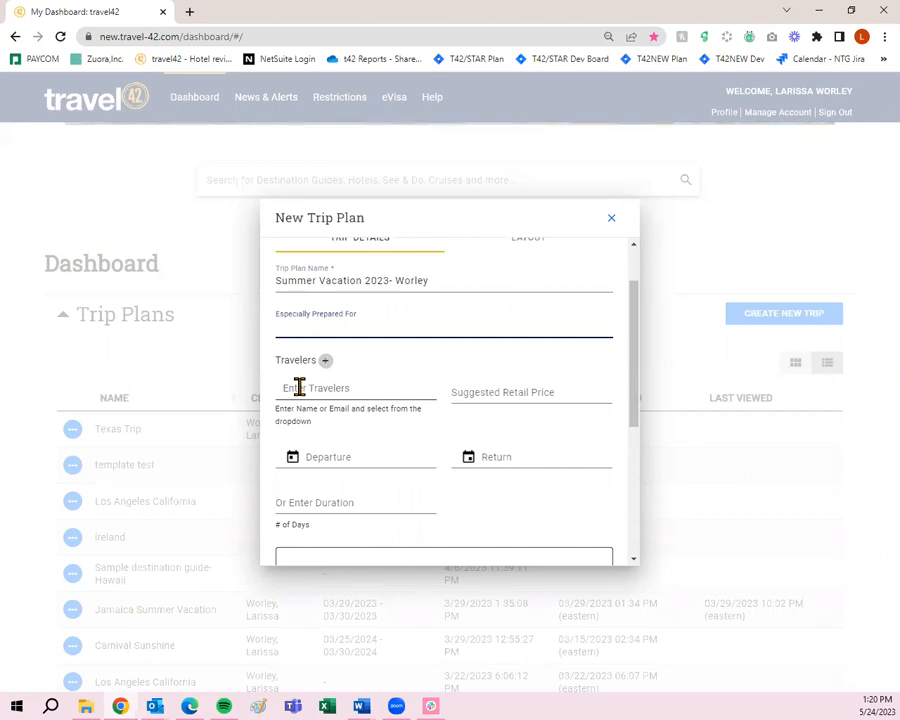
# - Add then remove a suggested client as traveler, and open a blank New Client form
pyautogui.click(300, 388)
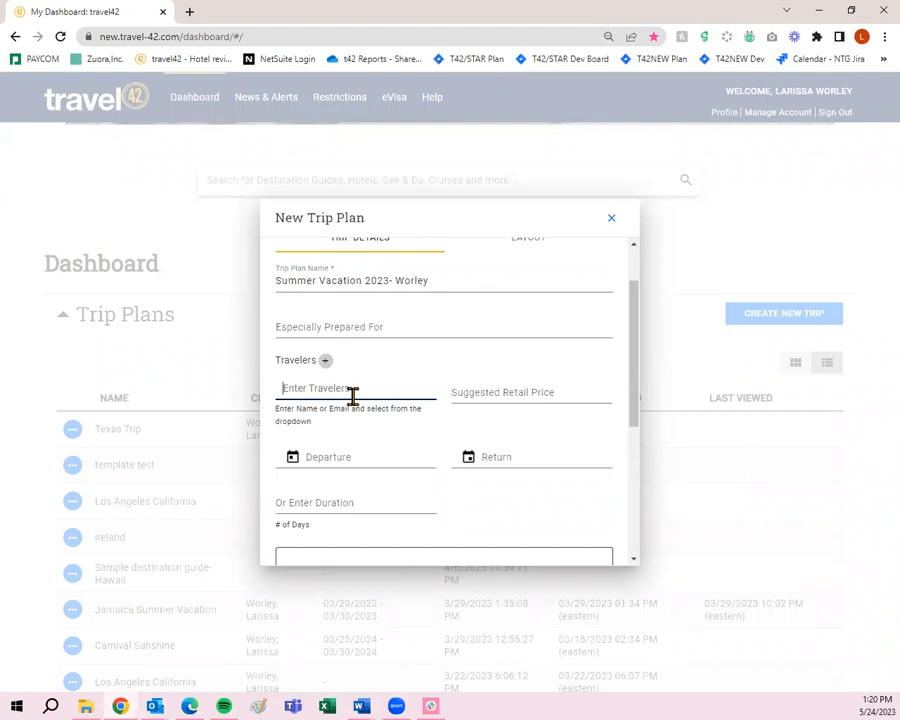
pyautogui.write('larissa')
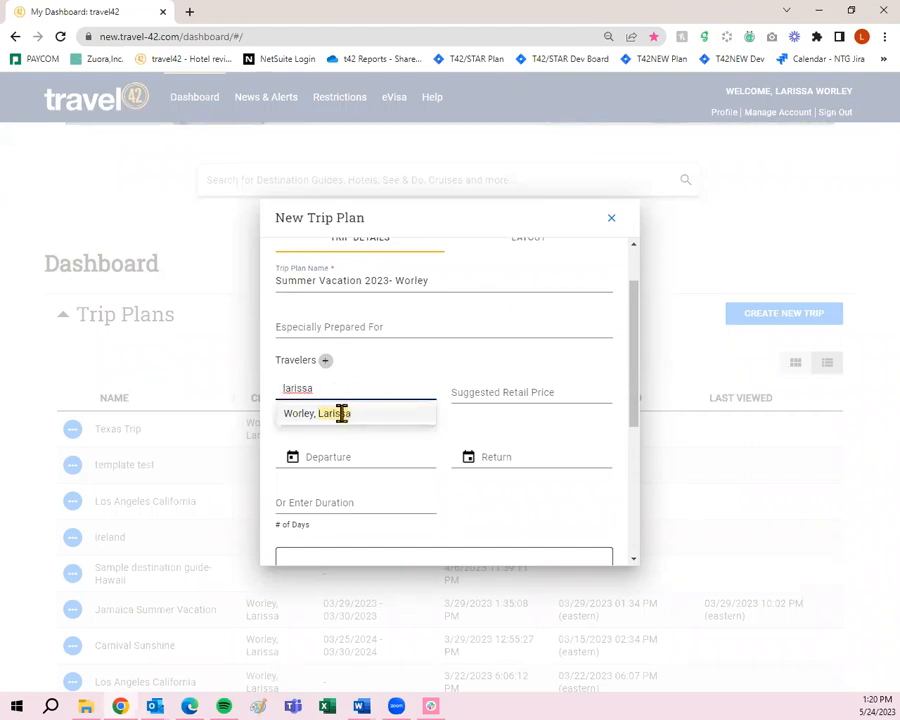
pyautogui.click(337, 413)
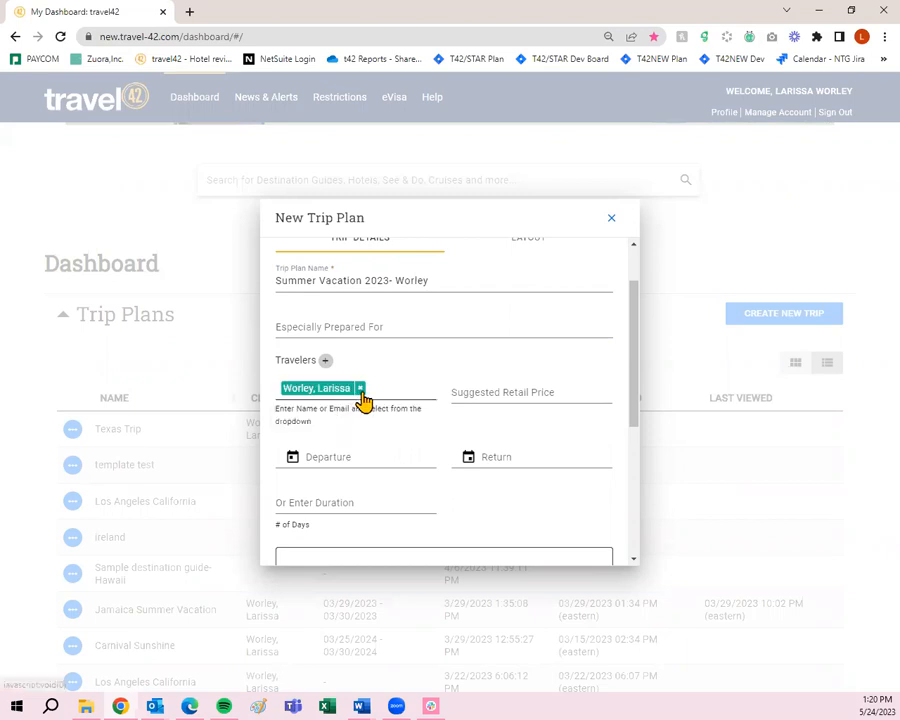
pyautogui.click(360, 389)
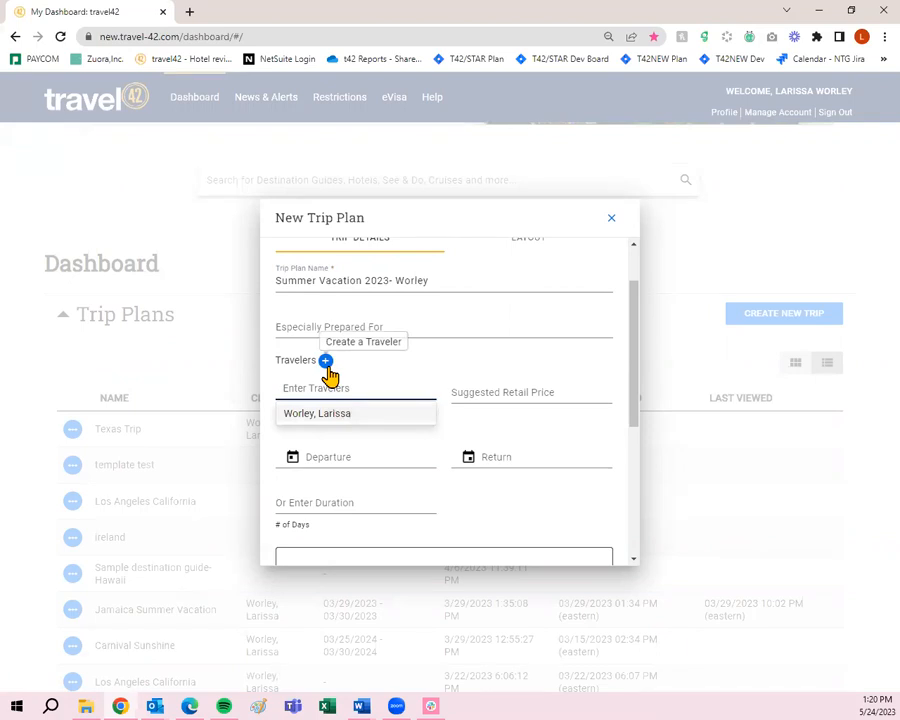
pyautogui.click(327, 364)
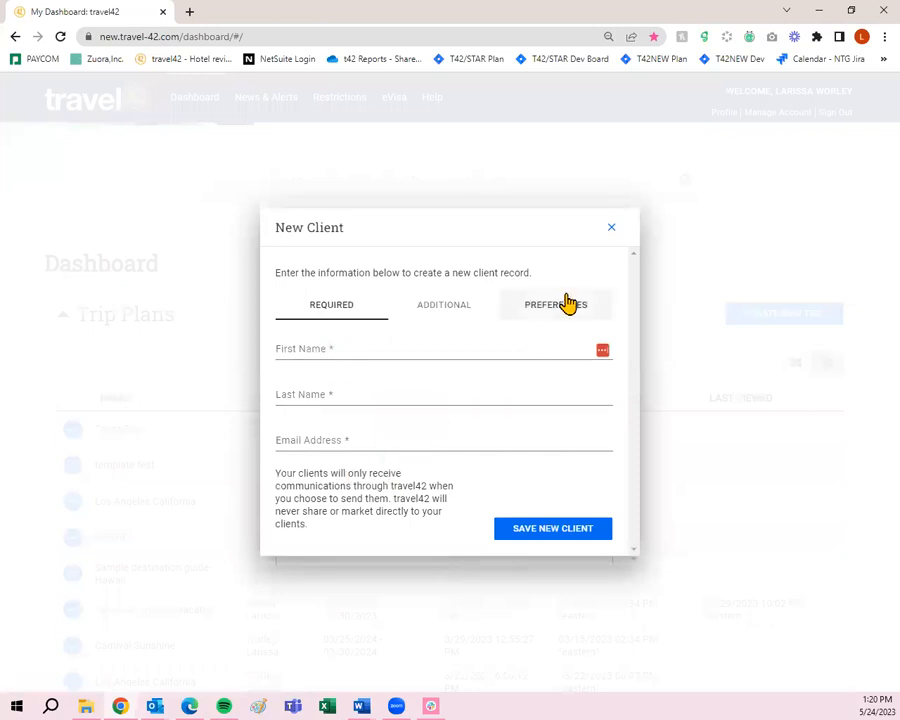
# - Cancel the New Client form, leaving the trip plan's Travelers field empty
pyautogui.click(607, 237)
pyautogui.scroll(-2, 400, 410)
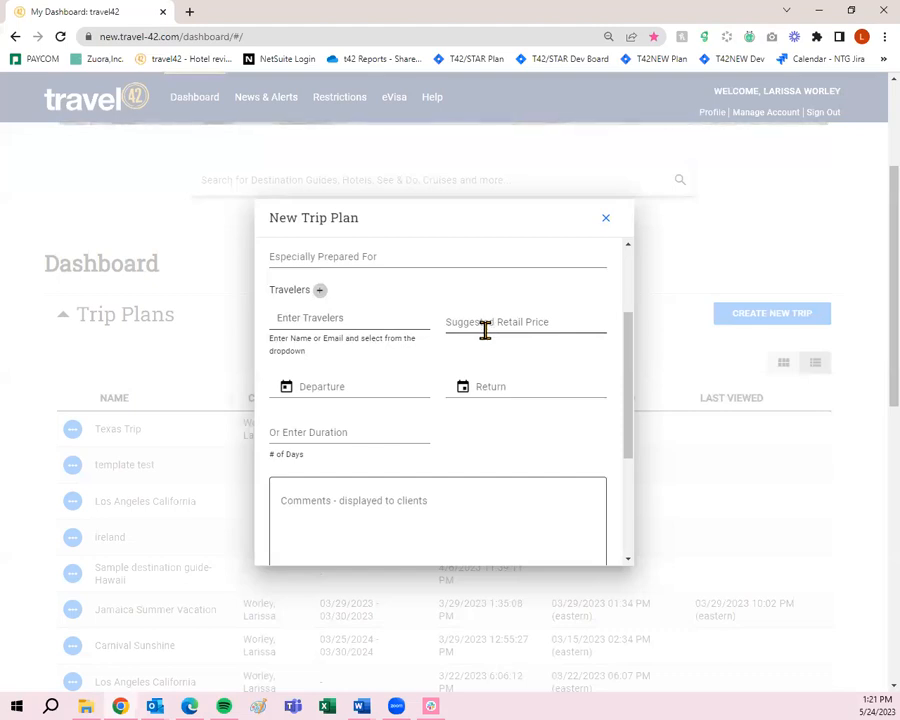
# - Confirm the trip plan name on Trip Details and continue toward the layout options
pyautogui.scroll(-3, 505, 388)
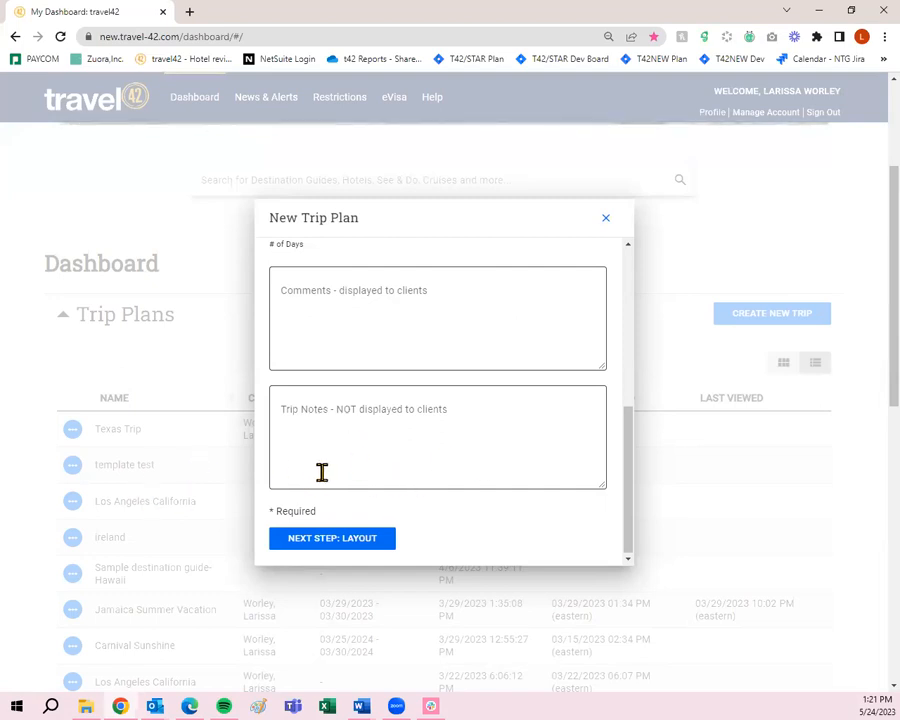
pyautogui.click(358, 548)
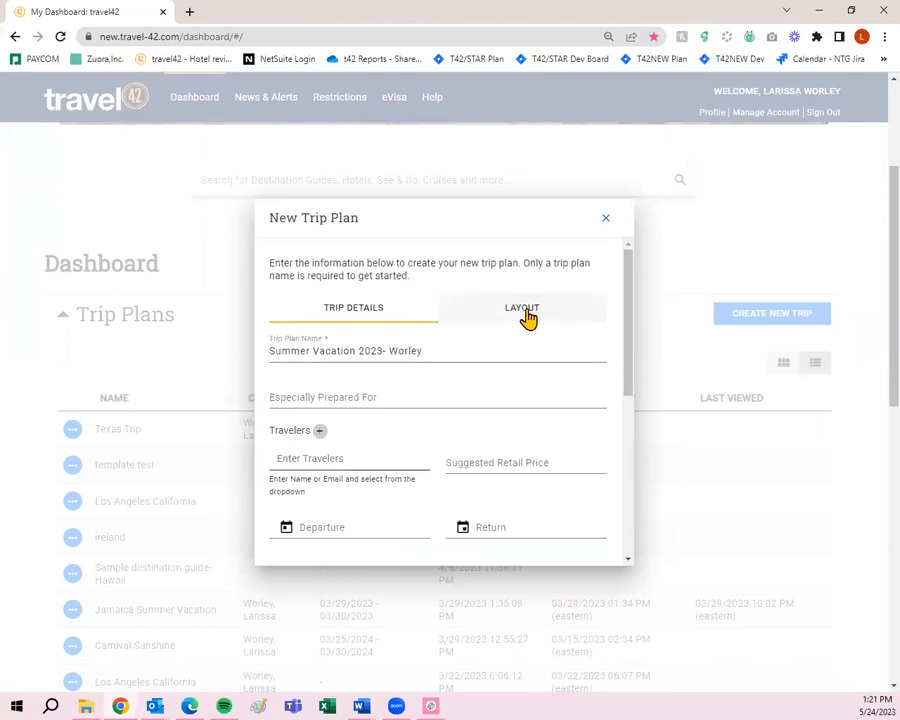
pyautogui.scroll(-5, 462, 413)
# - On the Layout tab, toggle Include Business Card and Show Cover Page off and back on
pyautogui.click(363, 543)
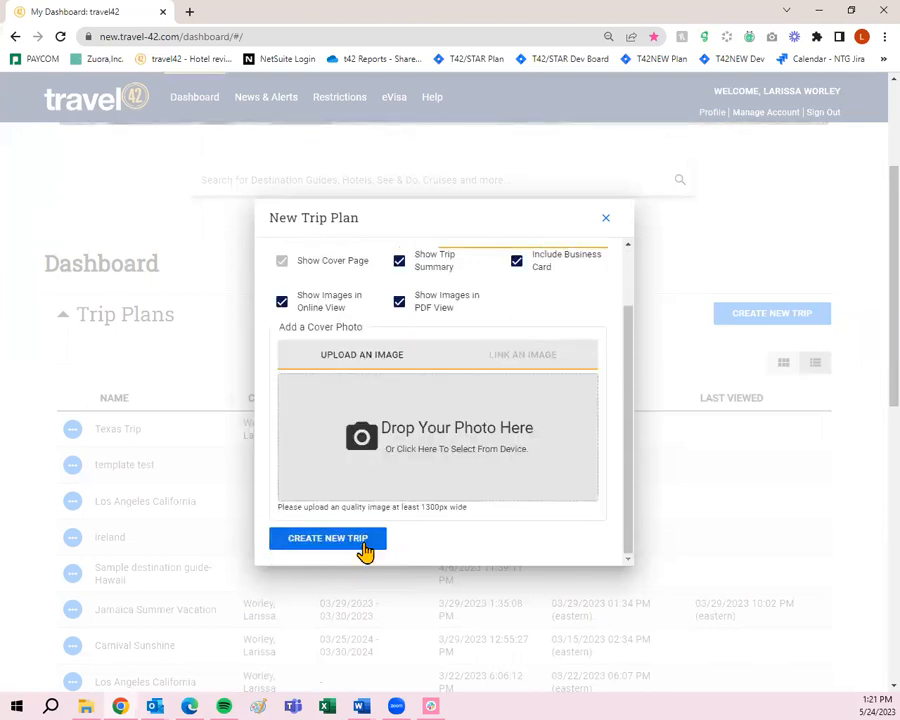
pyautogui.scroll(2, 366, 540)
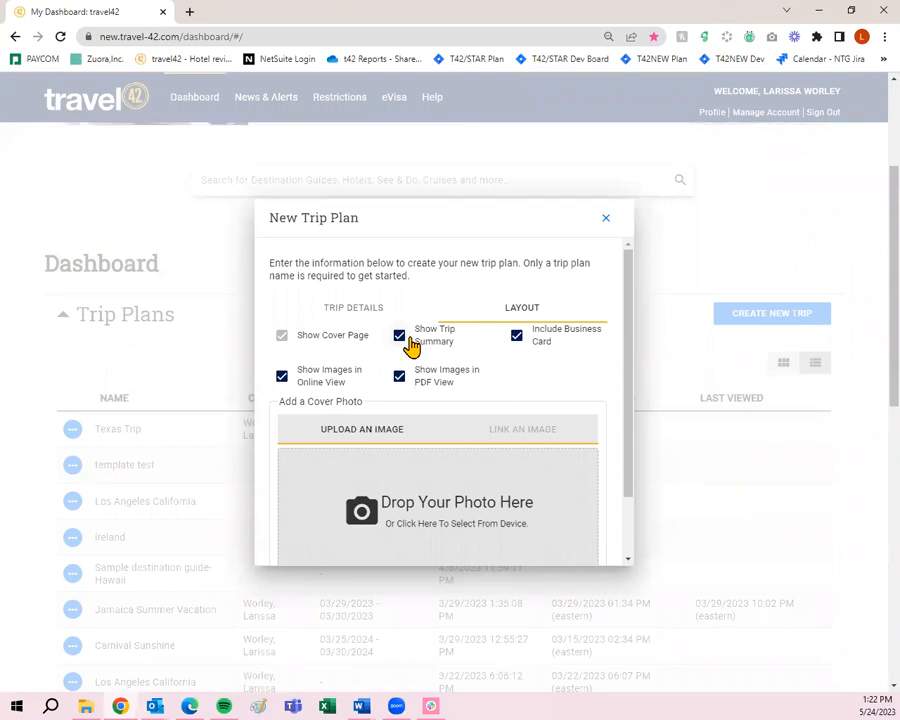
pyautogui.moveTo(325, 345)
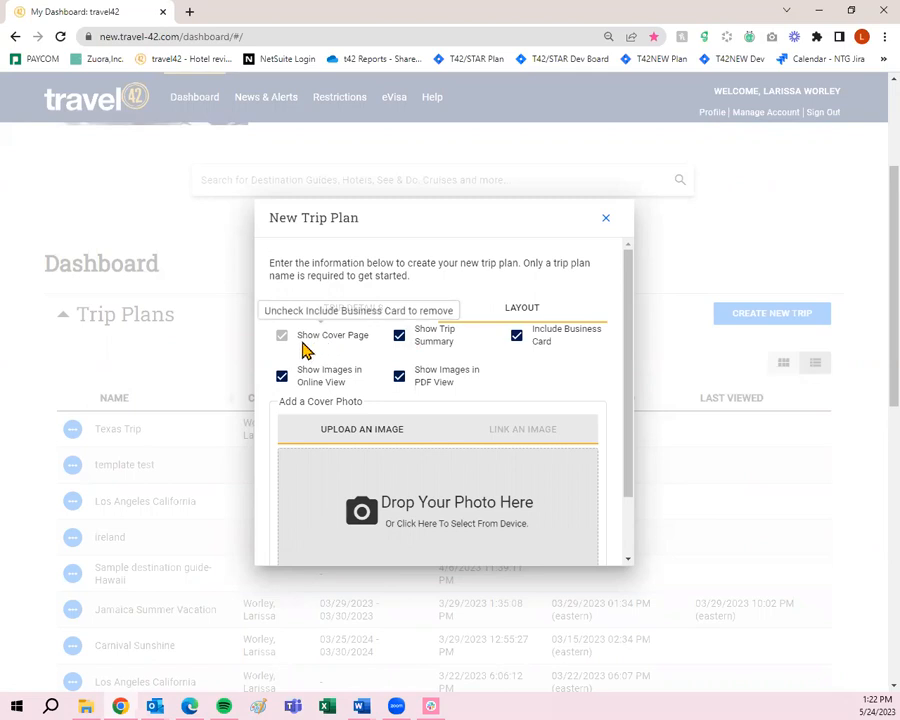
pyautogui.moveTo(282, 352)
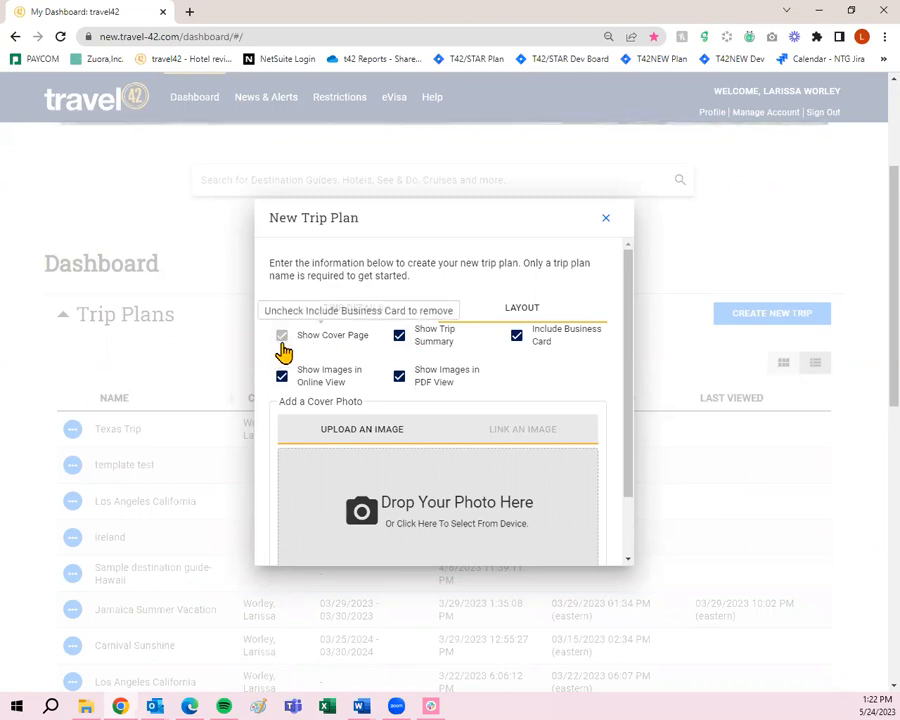
pyautogui.click(512, 340)
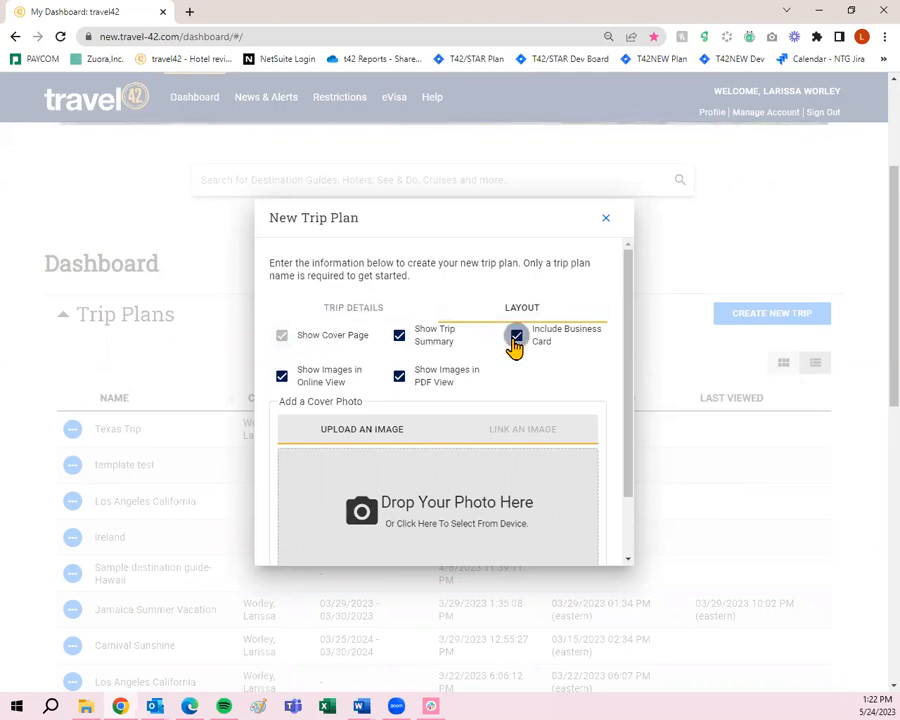
pyautogui.click(282, 335)
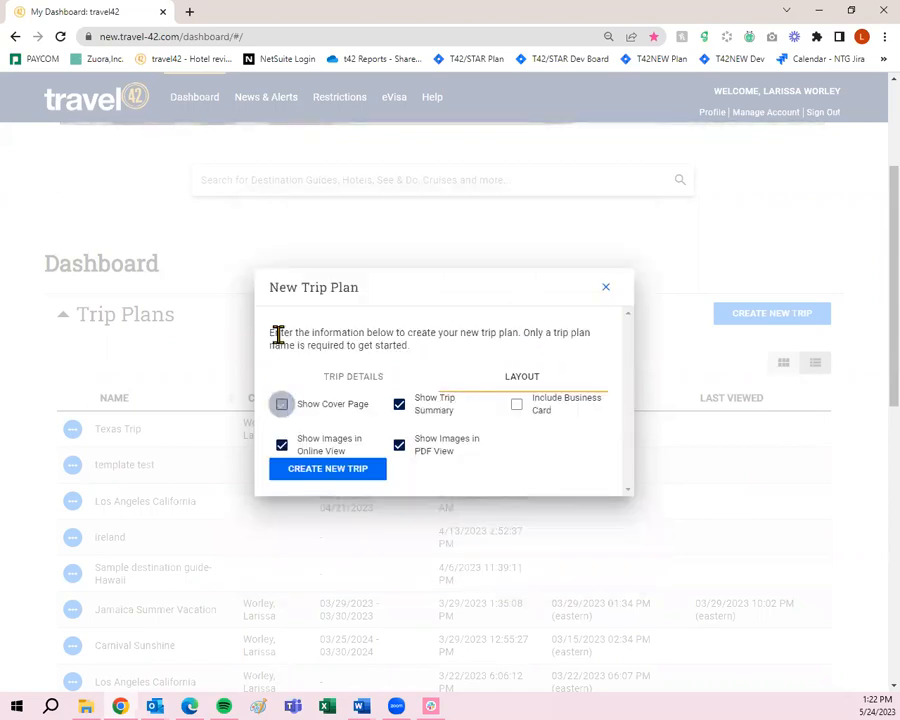
pyautogui.click(284, 406)
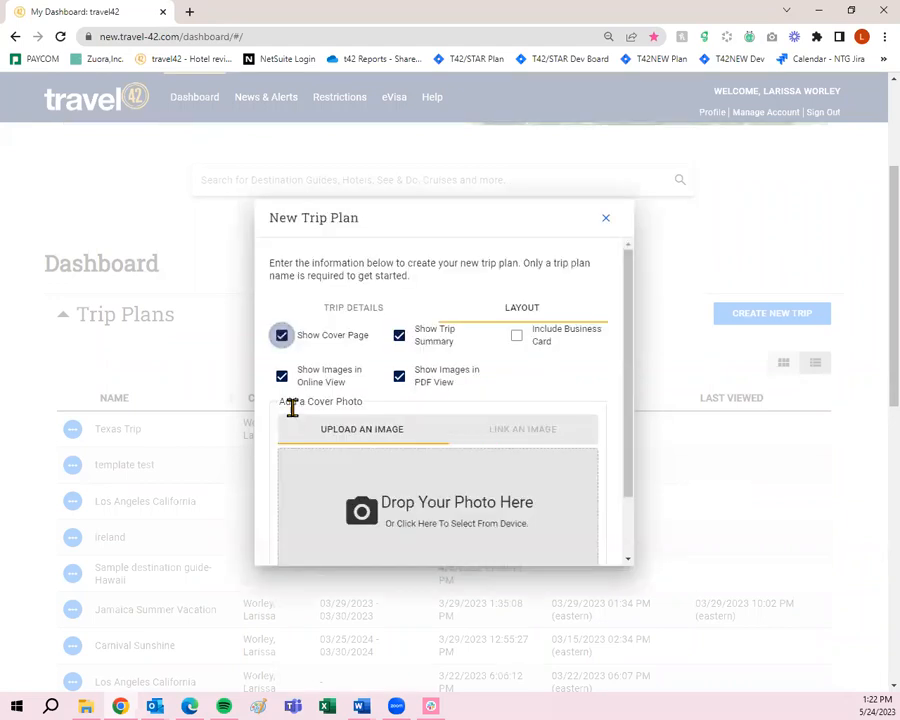
pyautogui.click(518, 340)
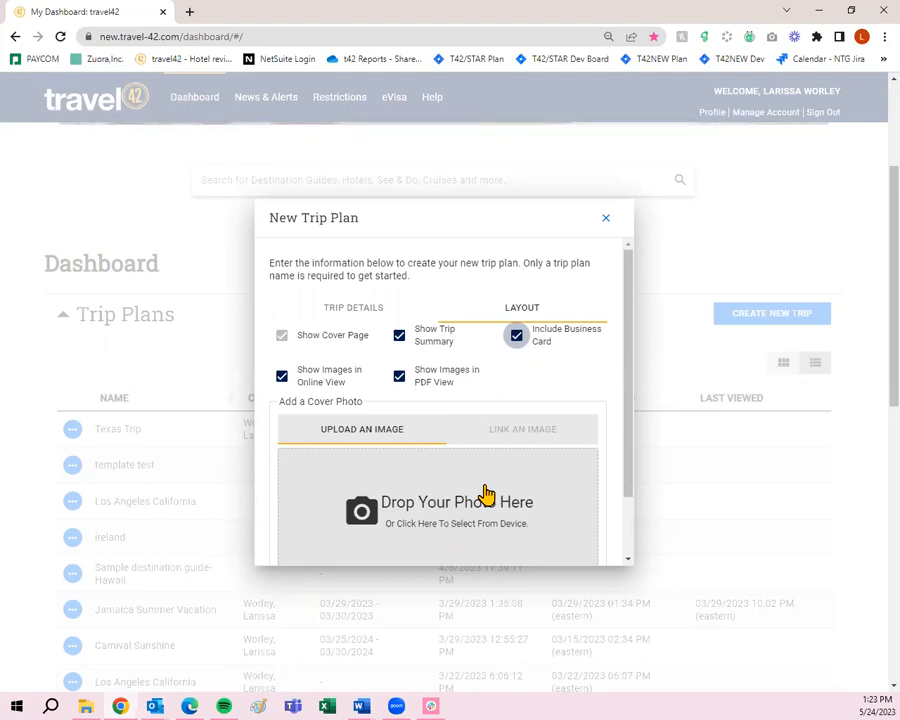
# - Create the new trip plan, opening its empty collection workspace
pyautogui.scroll(-2, 485, 495)
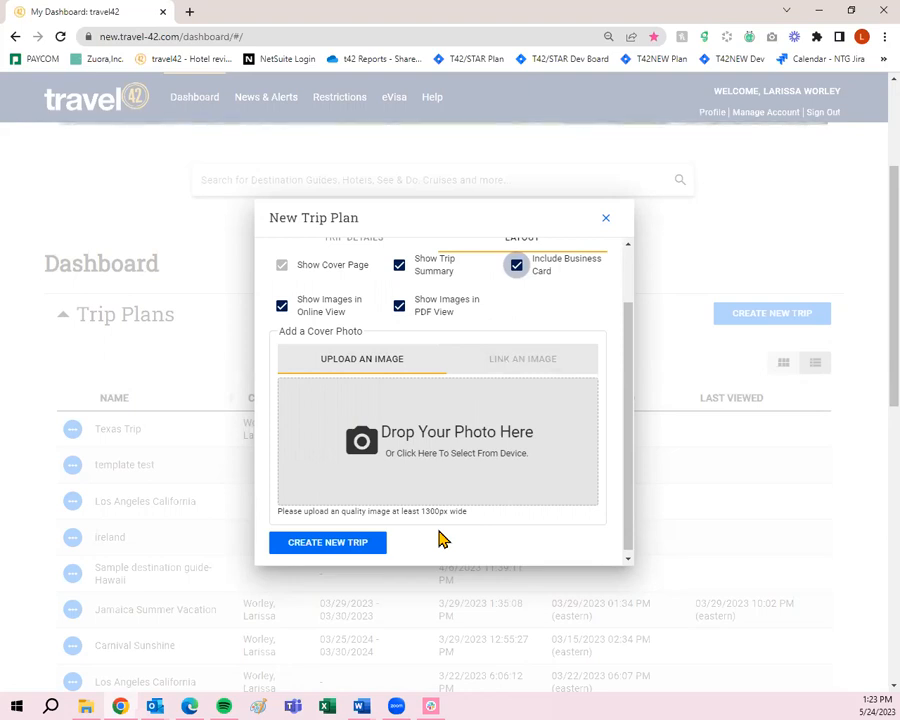
pyautogui.scroll(2, 388, 494)
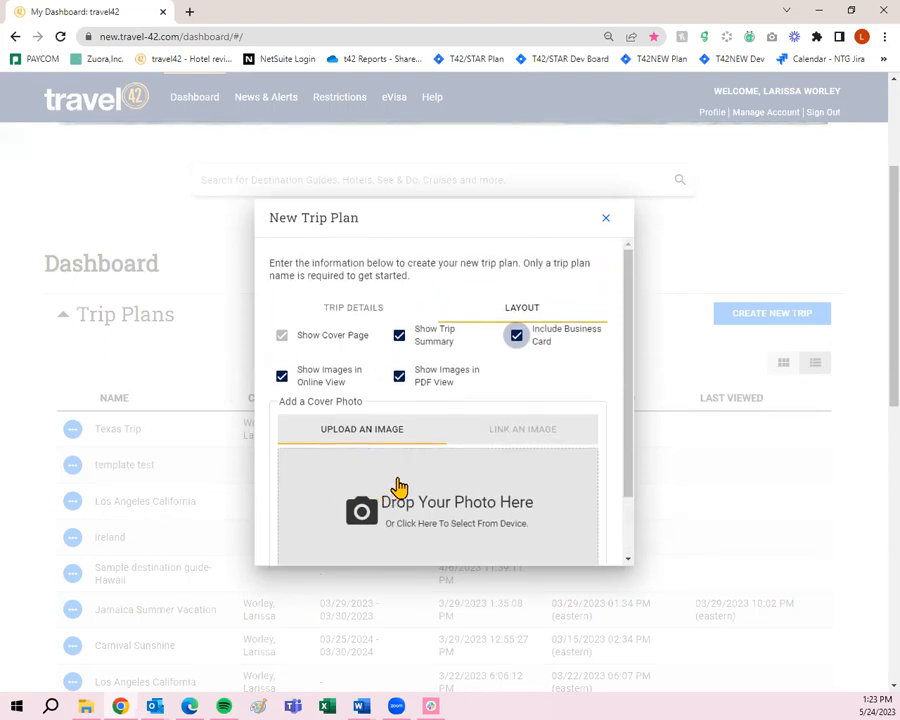
pyautogui.scroll(-2, 394, 484)
pyautogui.click(366, 542)
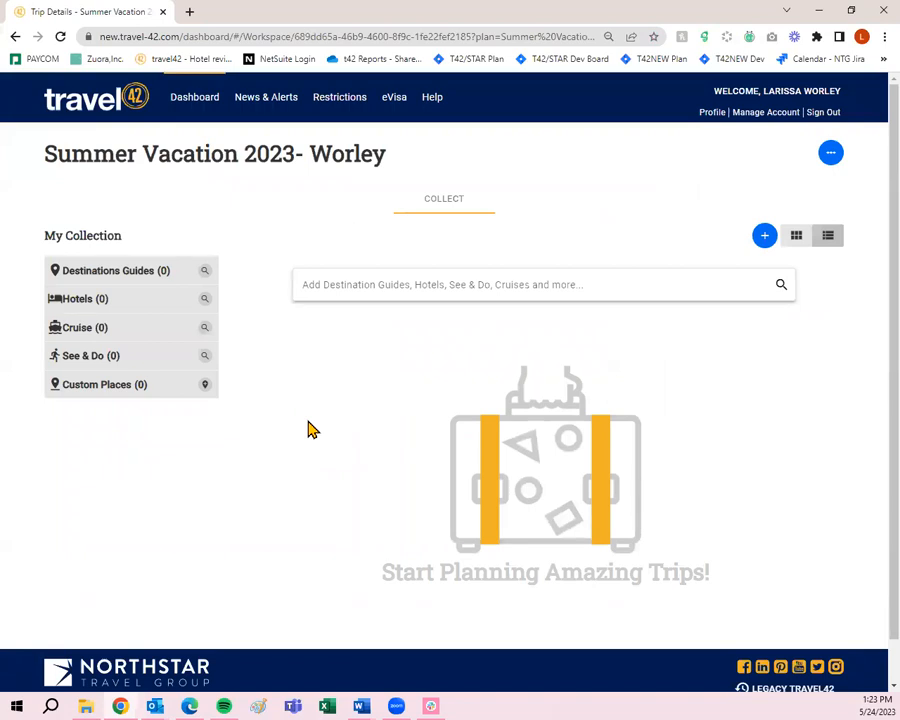
# - Search Add Destination Guides for 'Japan' to list Japan, Tokyo and Osaka guides
pyautogui.click(340, 286)
pyautogui.write('Japan')
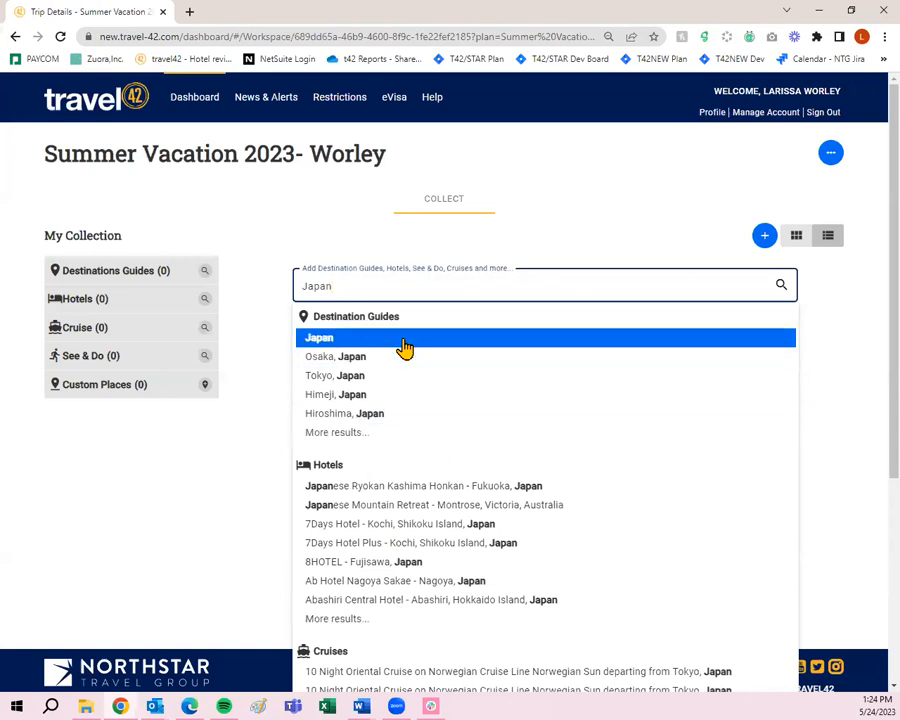
pyautogui.click(781, 287)
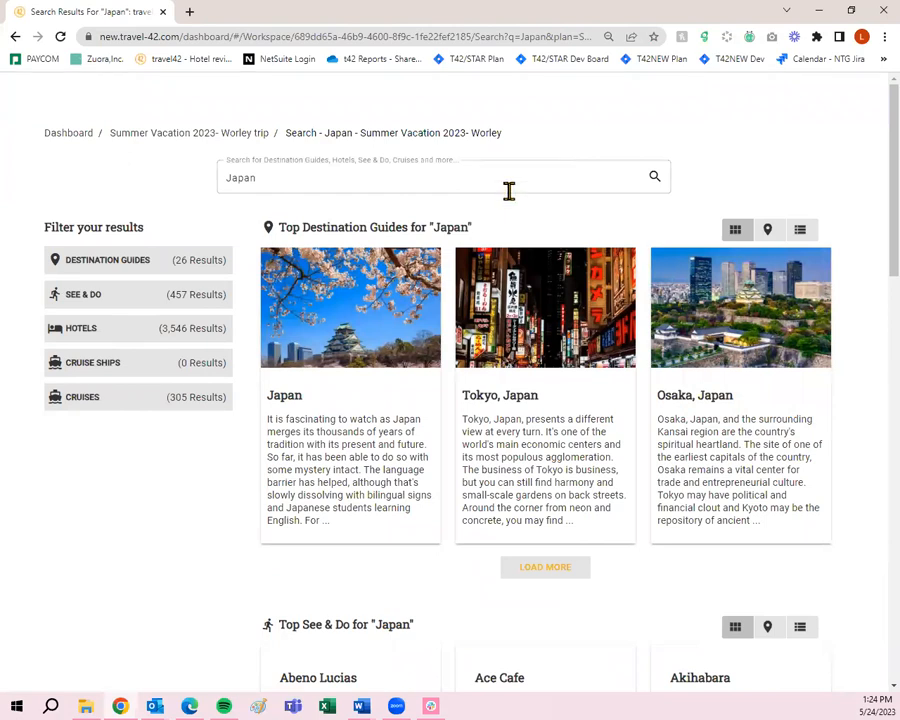
# - Open the full Japan destination guide from its search result card
pyautogui.moveTo(322, 352)
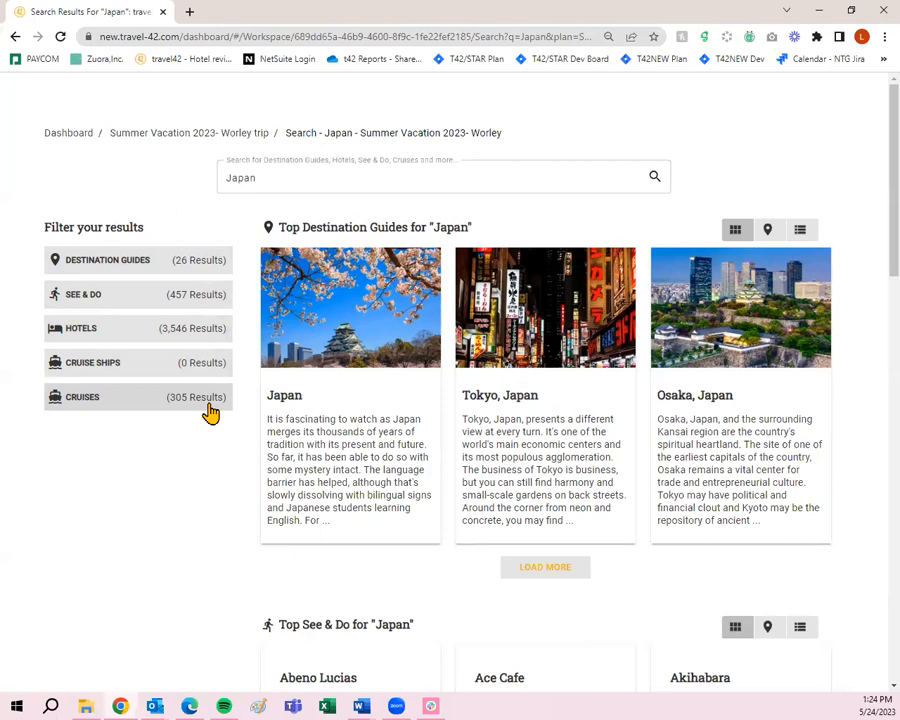
pyautogui.moveTo(328, 415)
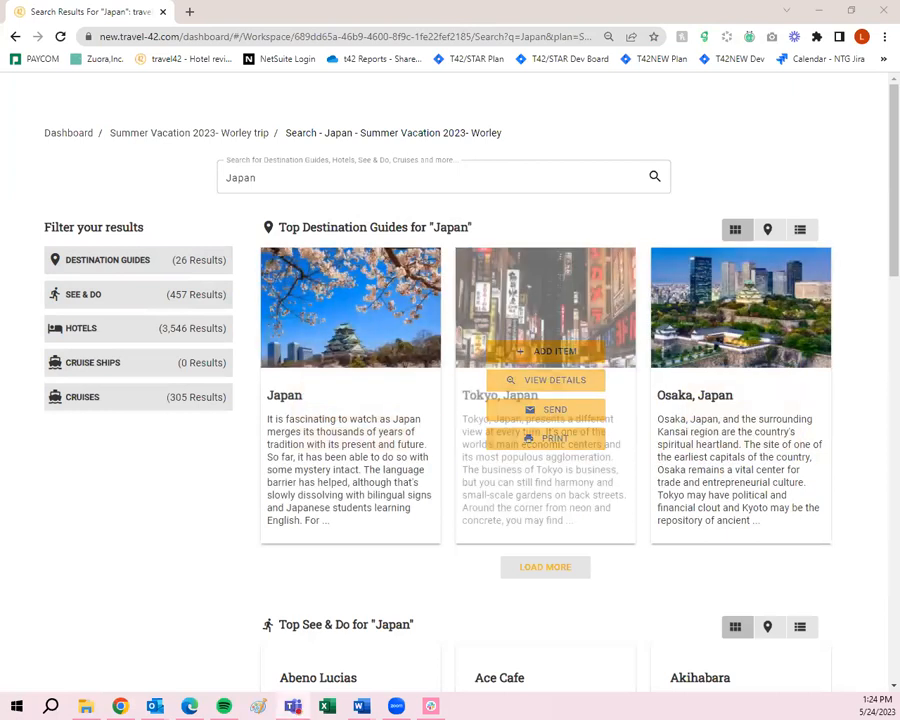
pyautogui.moveTo(360, 378)
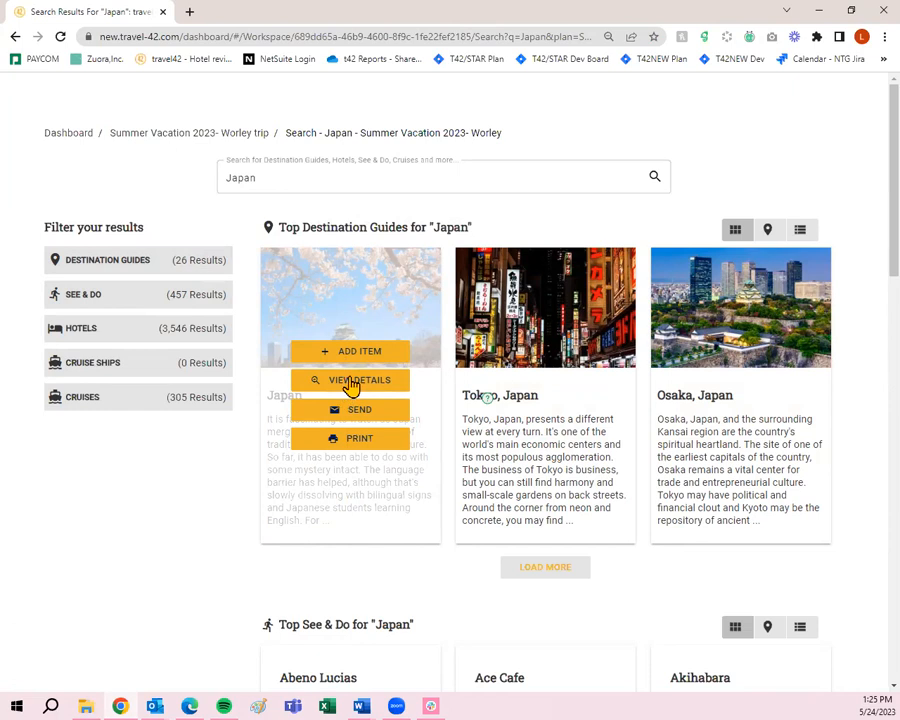
pyautogui.click(351, 382)
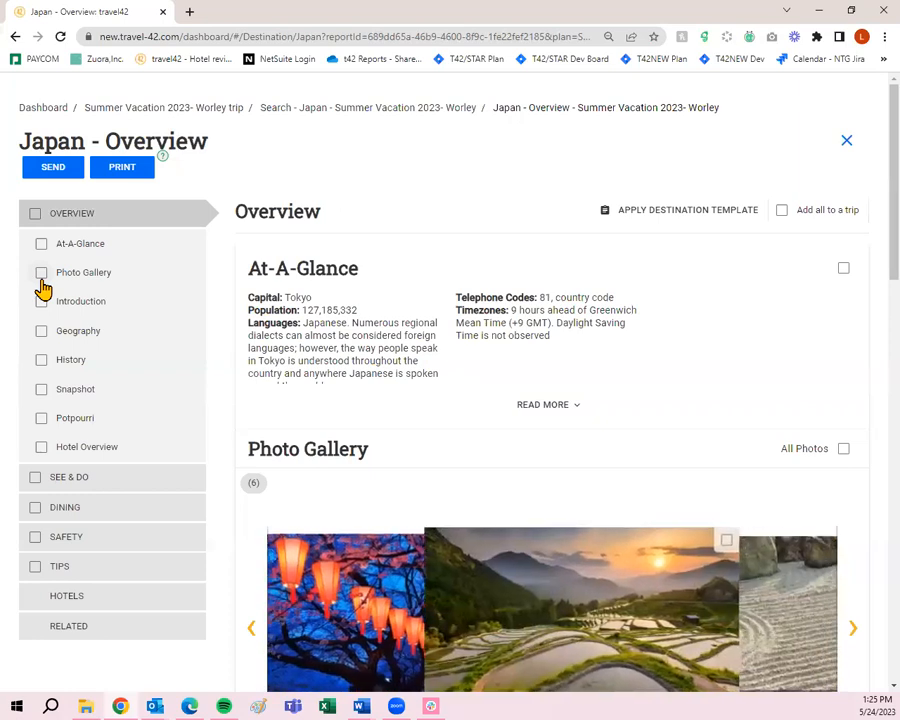
# - Tick At-A-Glance, Photo Gallery with all photos, Introduction and Geography for the trip
pyautogui.click(843, 269)
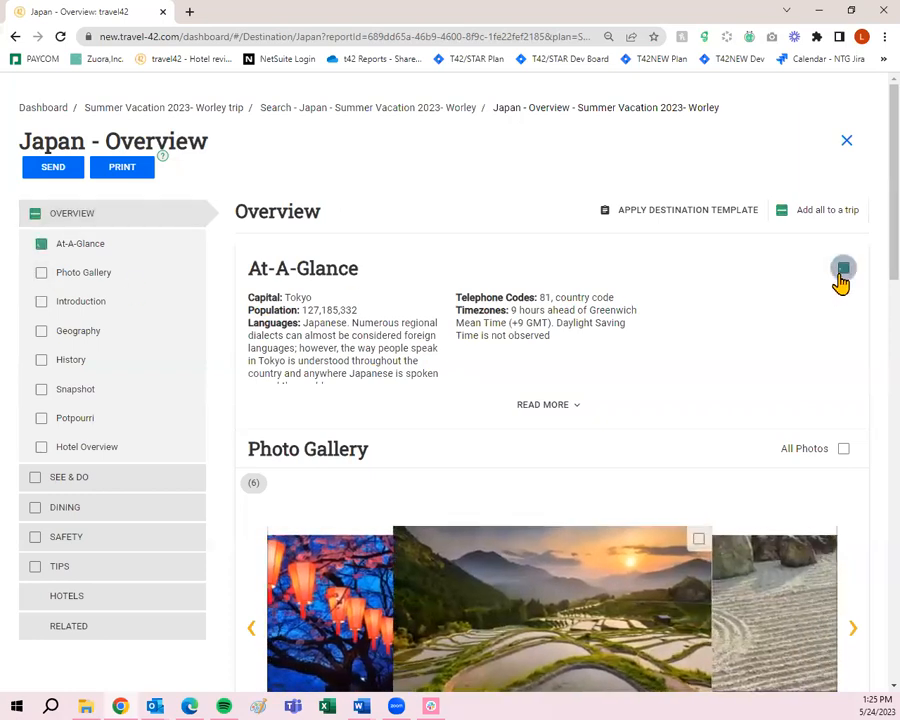
pyautogui.scroll(-1, 840, 283)
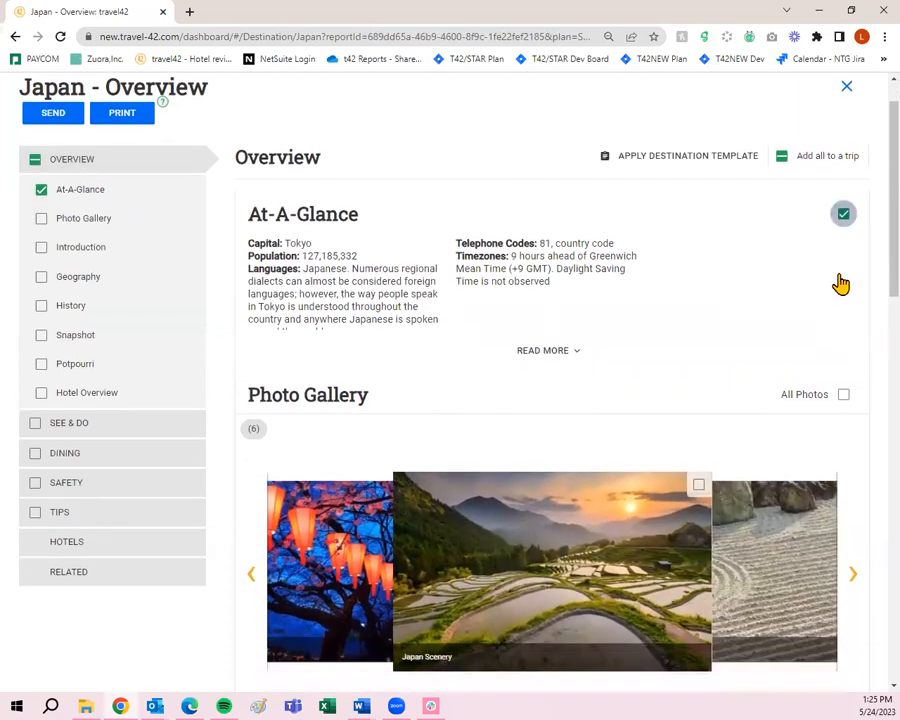
pyautogui.click(42, 205)
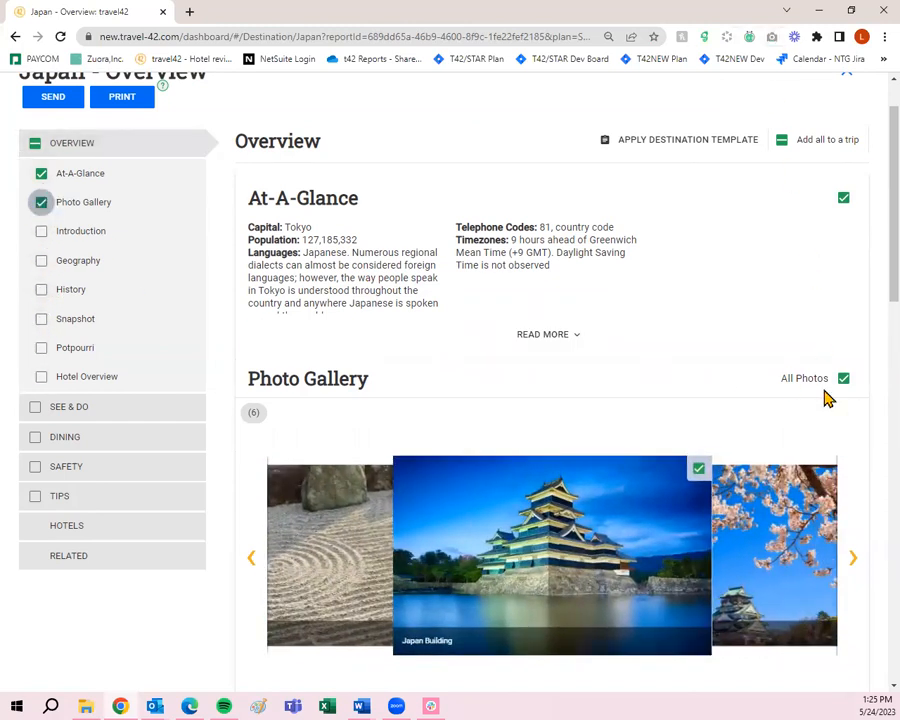
pyautogui.scroll(-1, 838, 526)
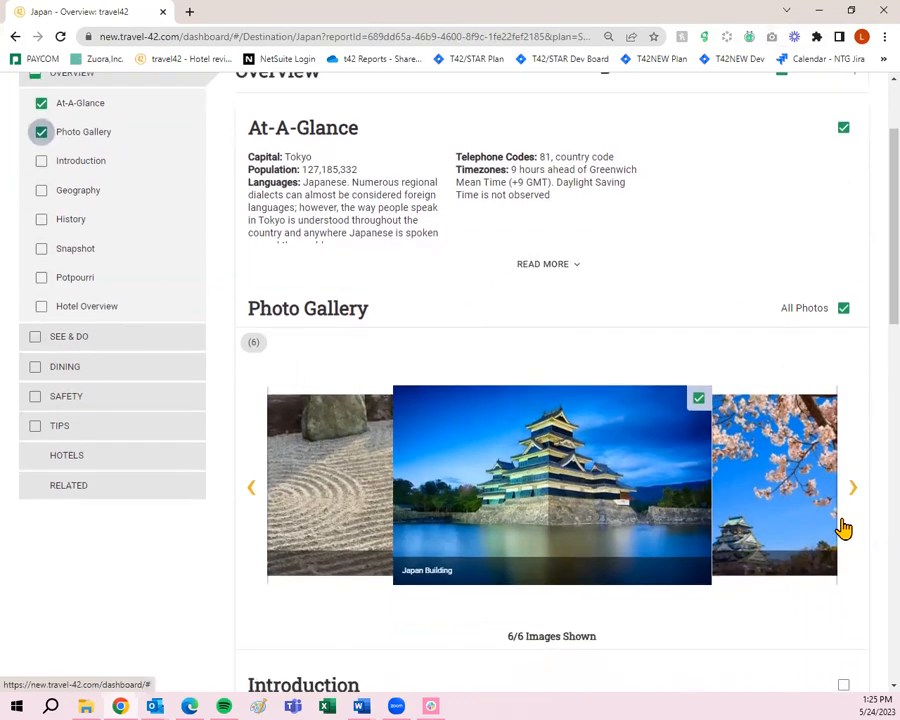
pyautogui.click(42, 163)
pyautogui.scroll(-5, 117, 245)
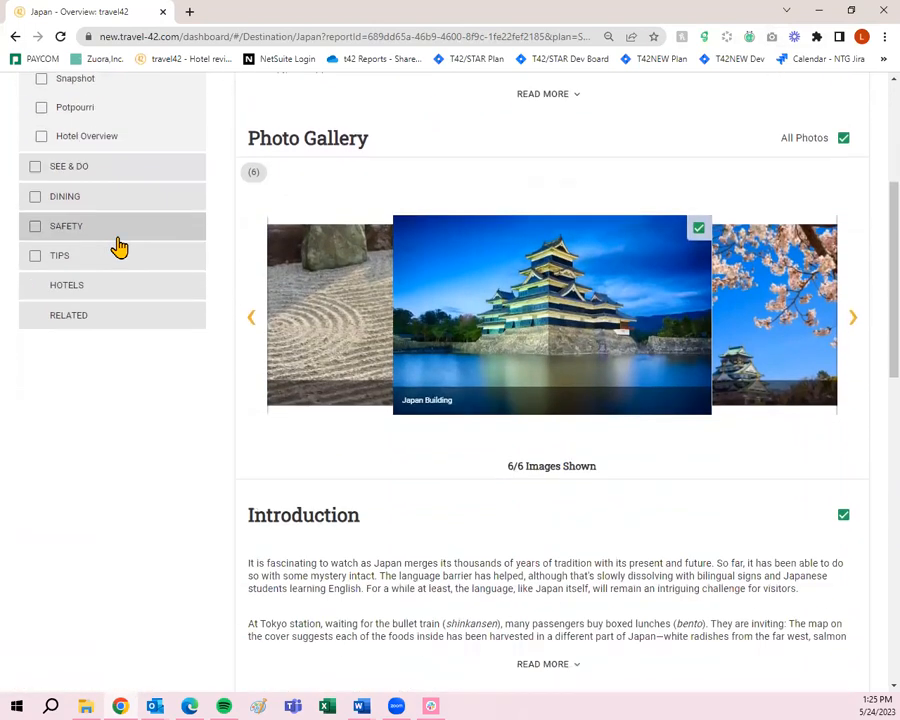
pyautogui.scroll(-2, 813, 327)
pyautogui.click(843, 309)
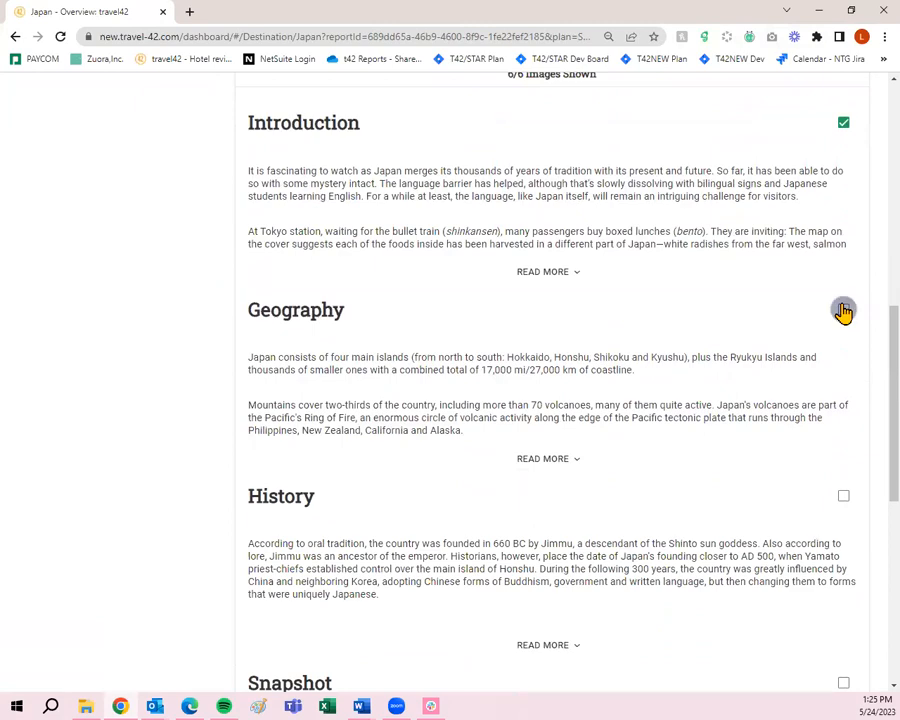
# - Tick History, Snapshot, Potpourri and Hotel Overview, then continue to See & Do
pyautogui.scroll(-2, 836, 326)
pyautogui.click(843, 355)
pyautogui.scroll(-2, 840, 372)
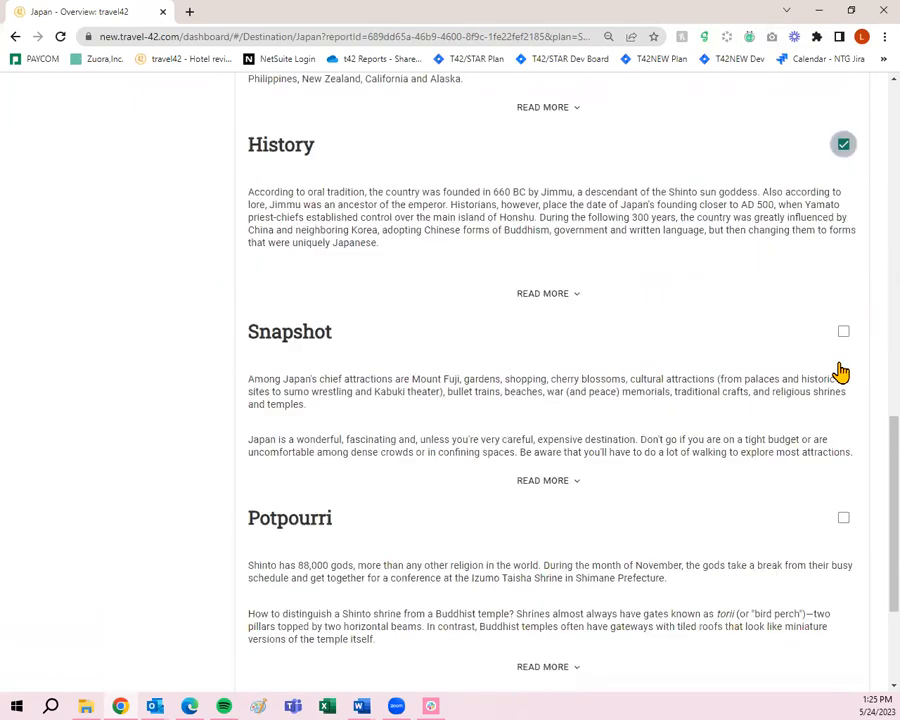
pyautogui.click(841, 334)
pyautogui.scroll(-2, 840, 345)
pyautogui.click(843, 312)
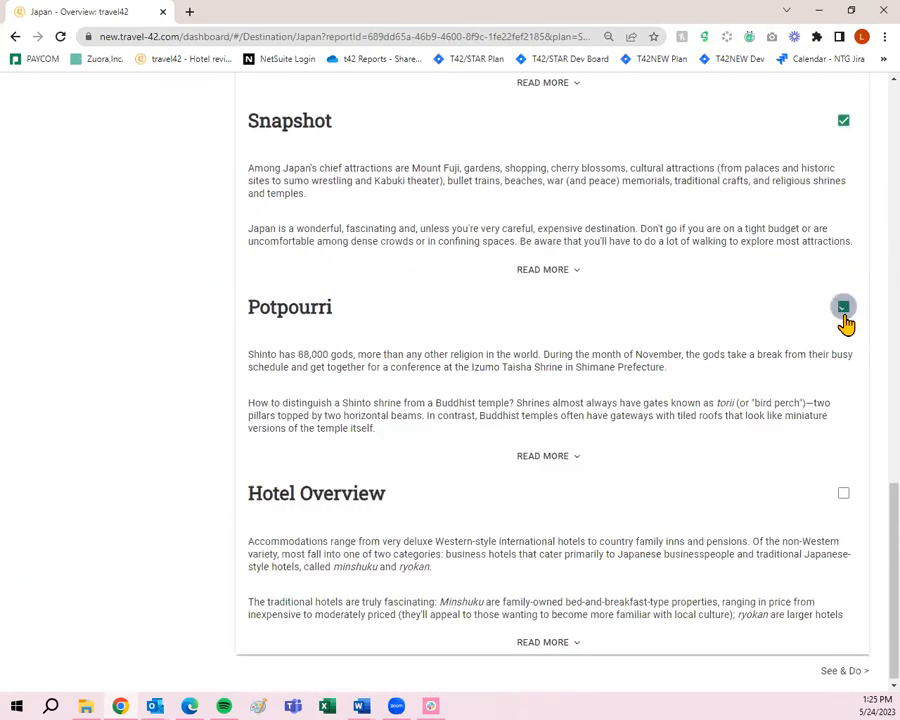
pyautogui.click(843, 494)
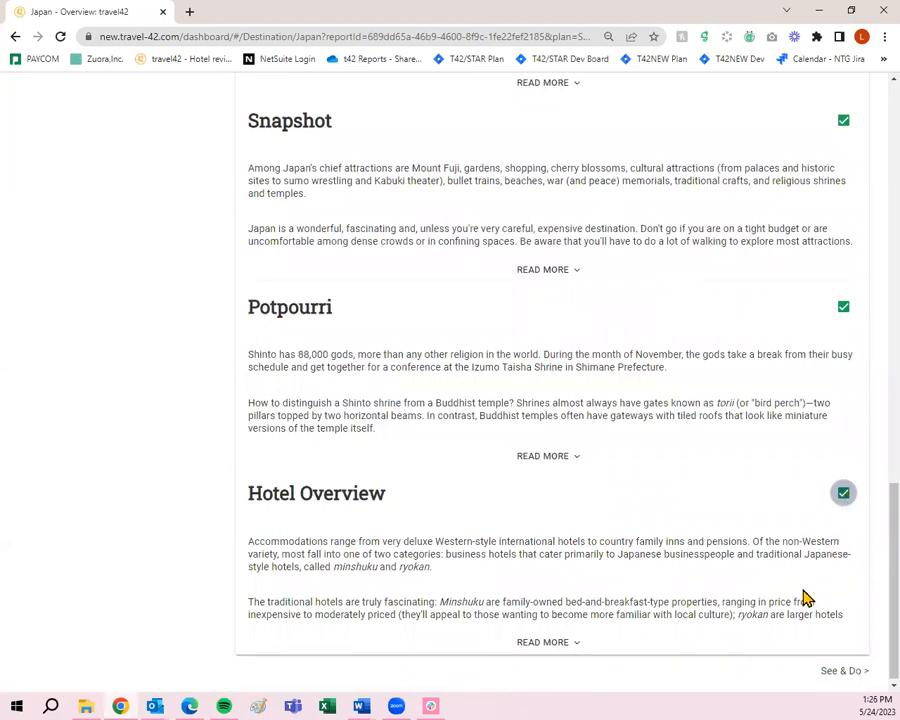
pyautogui.click(843, 673)
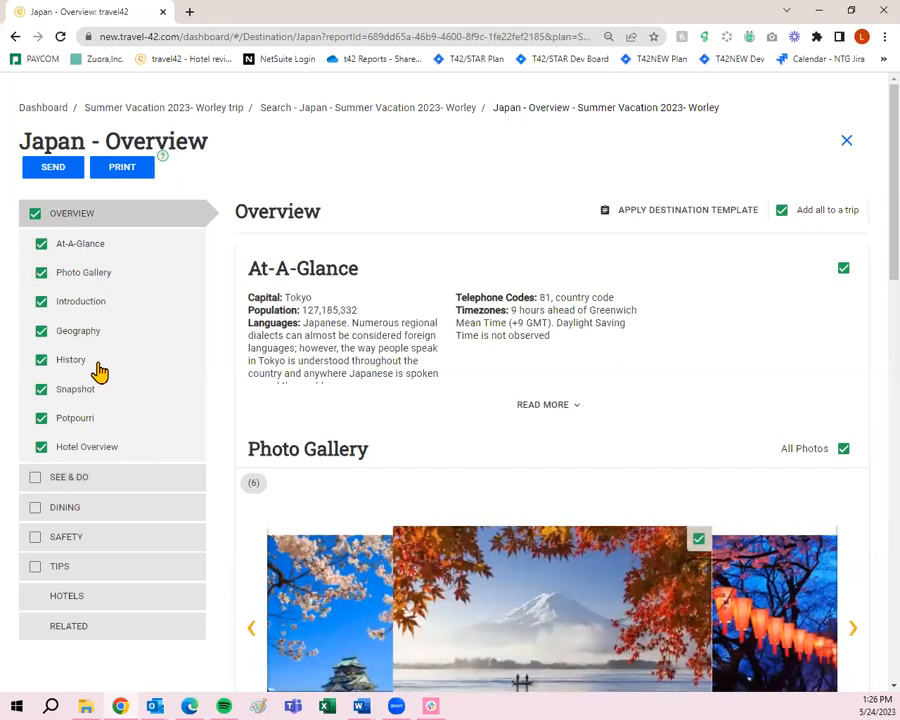
# - Add Japan's Sightseeing, Recreation and Shopping items to the trip
pyautogui.click(119, 494)
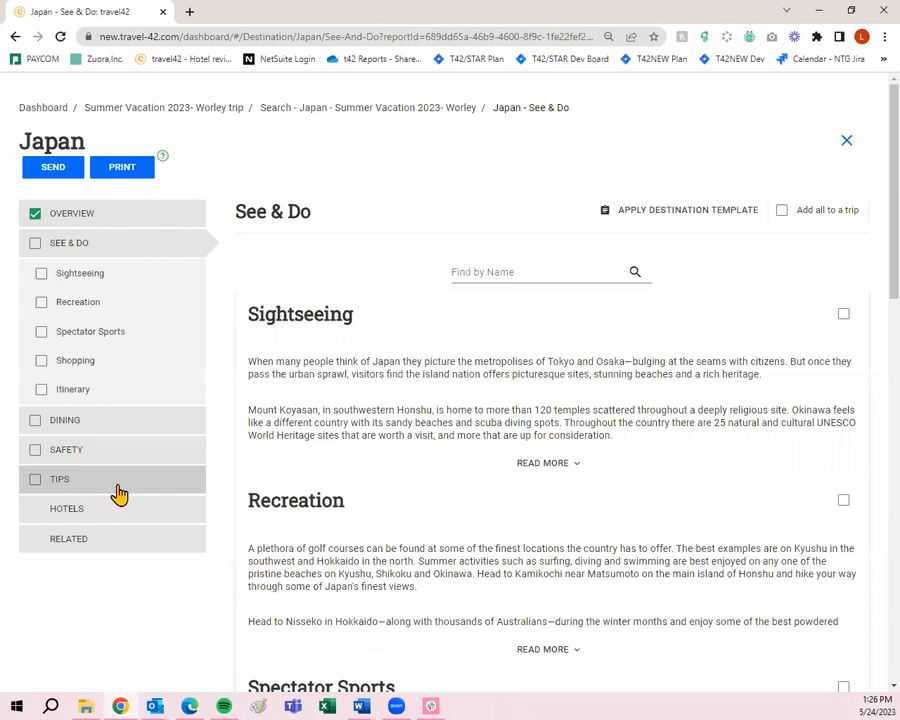
pyautogui.click(843, 316)
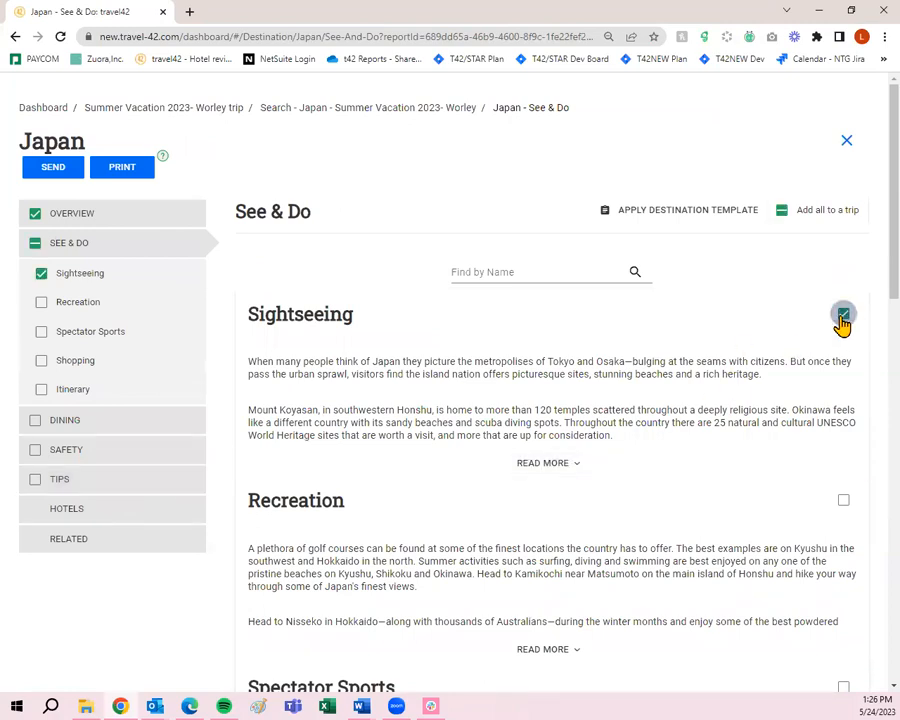
pyautogui.scroll(-1, 838, 322)
pyautogui.click(842, 428)
pyautogui.scroll(-2, 844, 434)
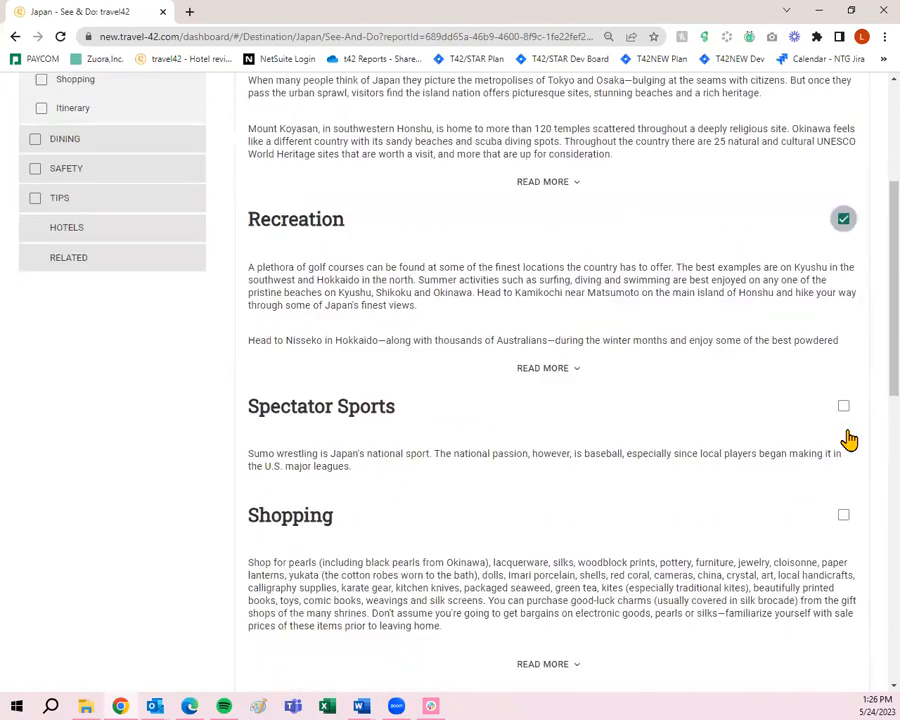
pyautogui.scroll(-2, 678, 406)
pyautogui.click(843, 304)
# - Add the Day By Day itinerary and Local Tours, then continue to Dining
pyautogui.scroll(-2, 839, 307)
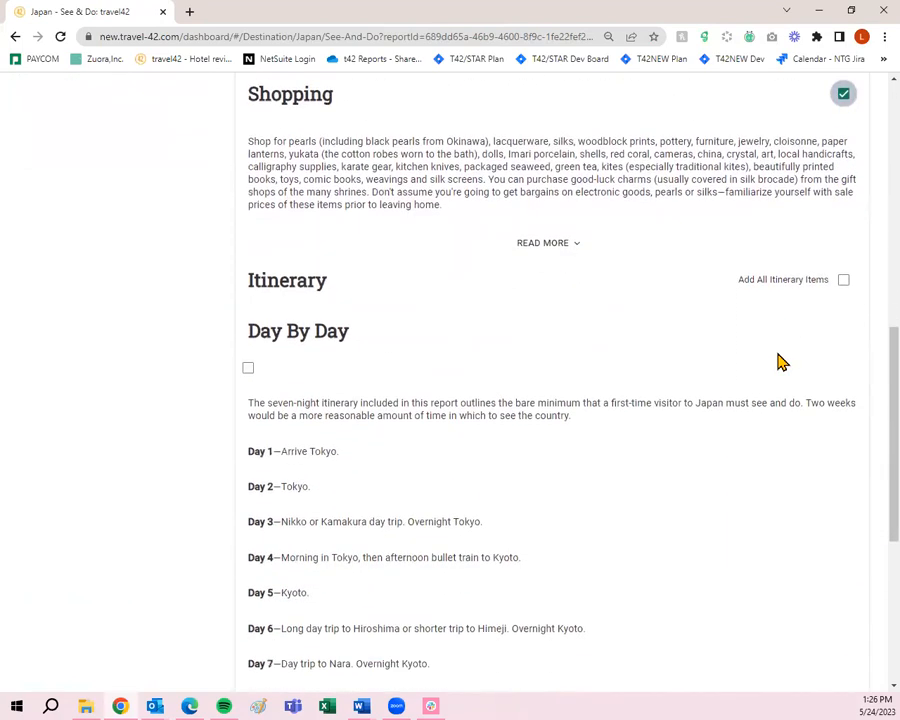
pyautogui.scroll(-1, 782, 362)
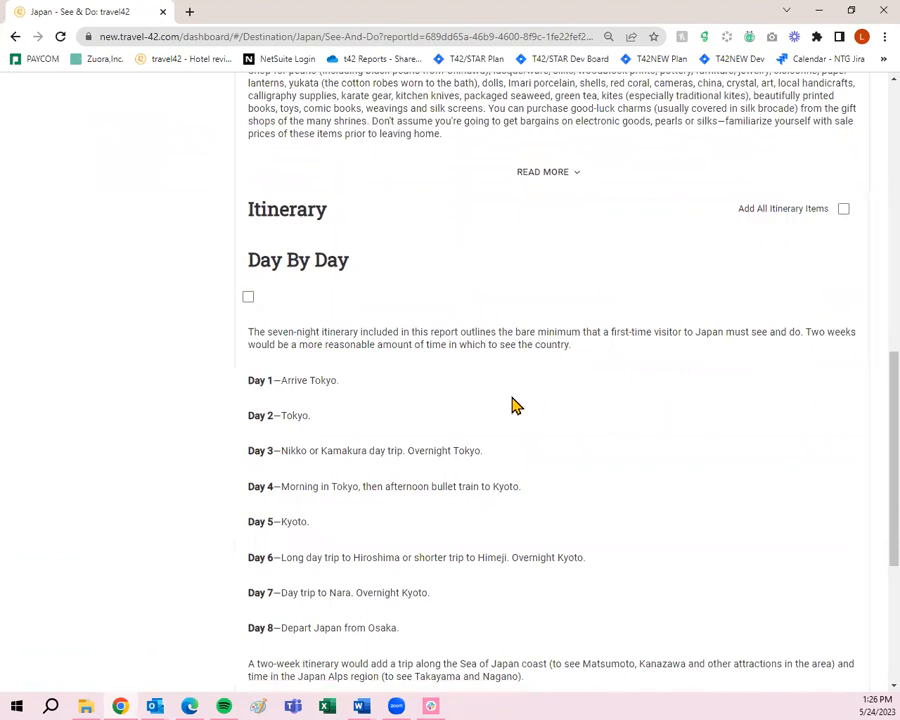
pyautogui.click(248, 298)
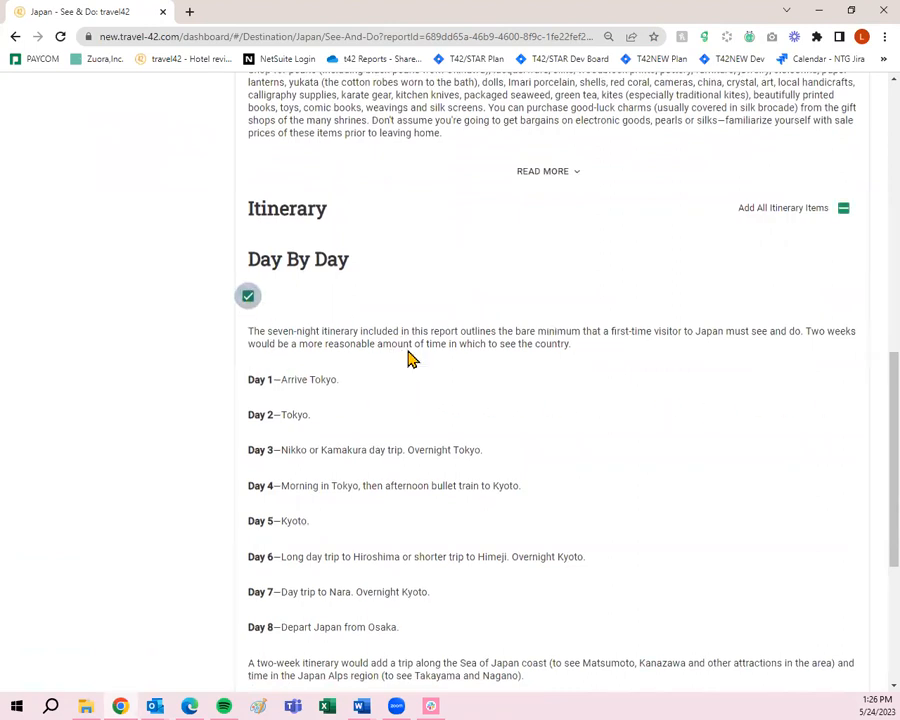
pyautogui.scroll(-3, 408, 357)
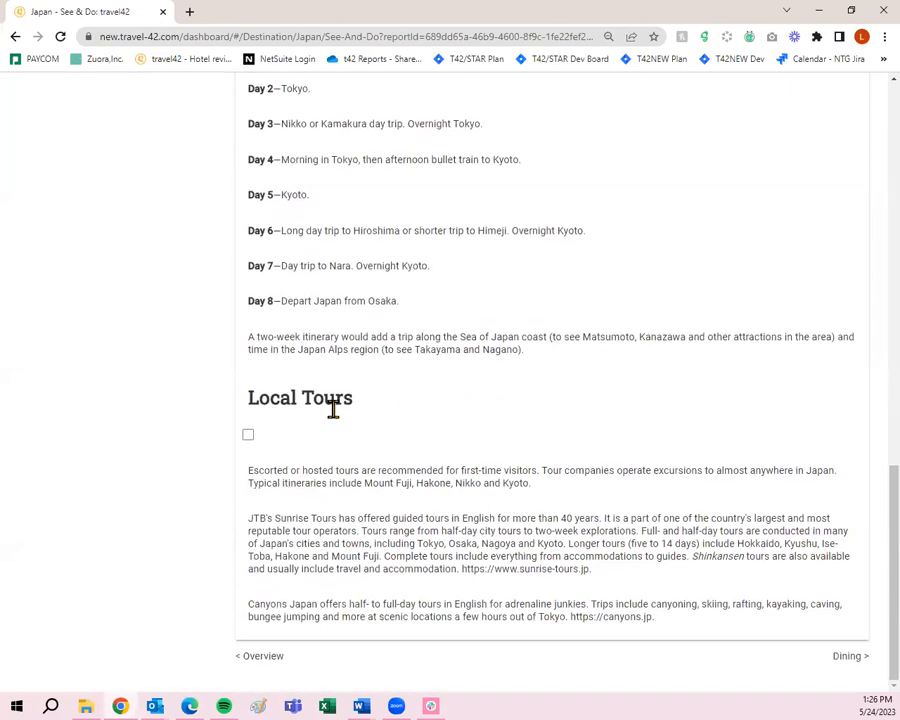
pyautogui.click(248, 434)
pyautogui.scroll(15, 801, 536)
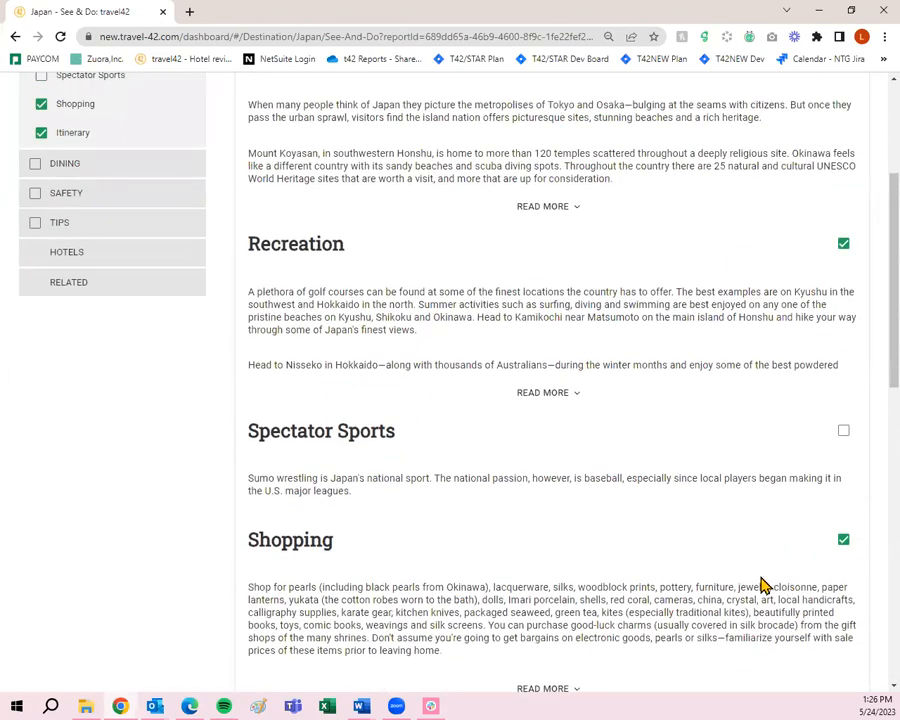
pyautogui.scroll(2, 762, 583)
pyautogui.scroll(-2, 506, 546)
pyautogui.scroll(3, 575, 472)
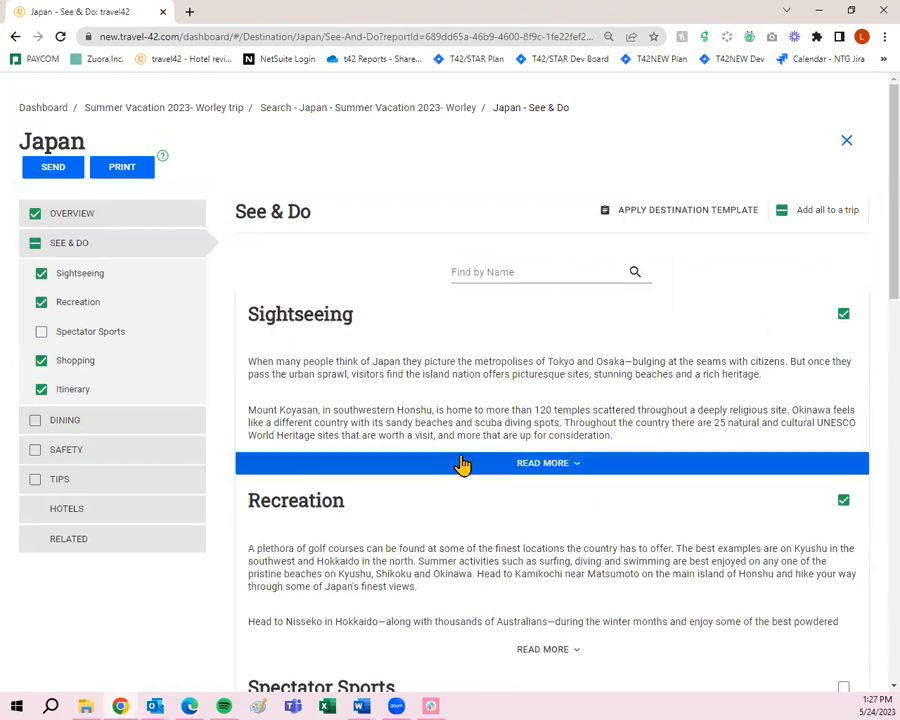
pyautogui.scroll(-3, 462, 464)
pyautogui.scroll(-1, 502, 580)
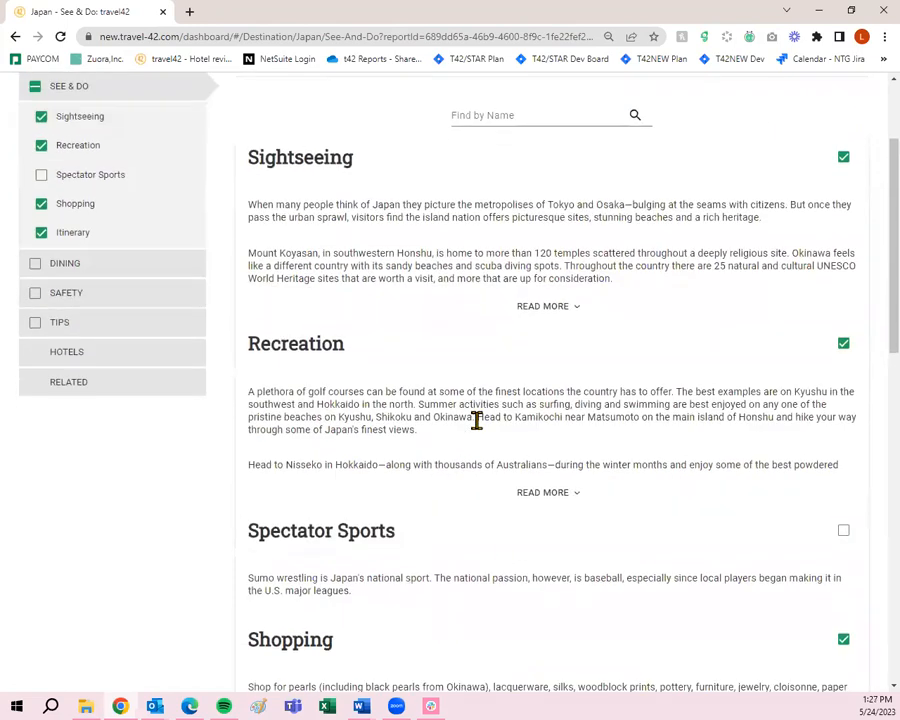
pyautogui.scroll(-1, 477, 420)
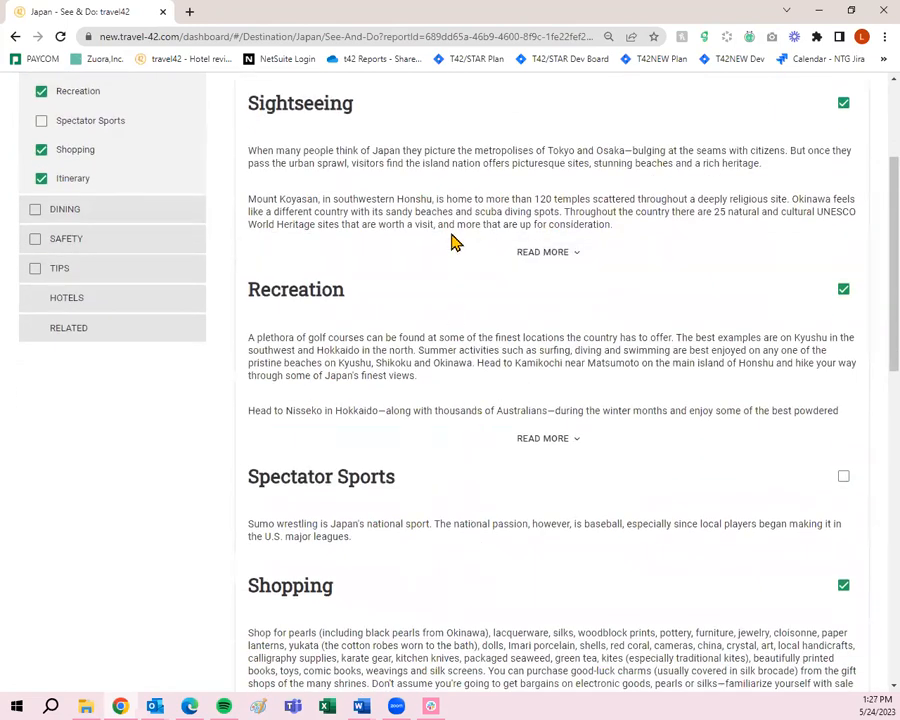
pyautogui.scroll(-10, 728, 364)
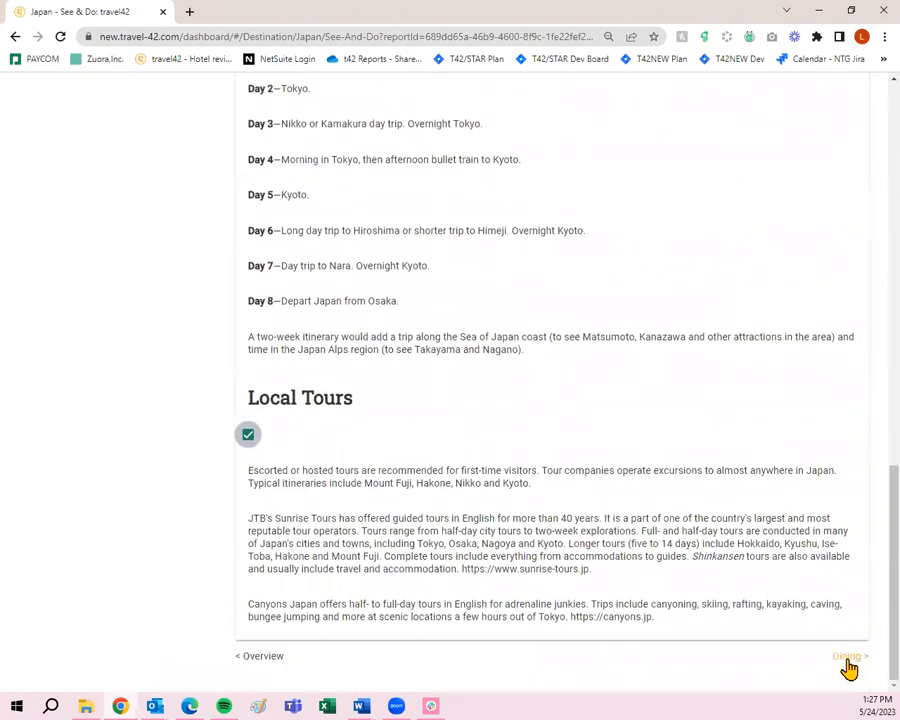
pyautogui.click(848, 657)
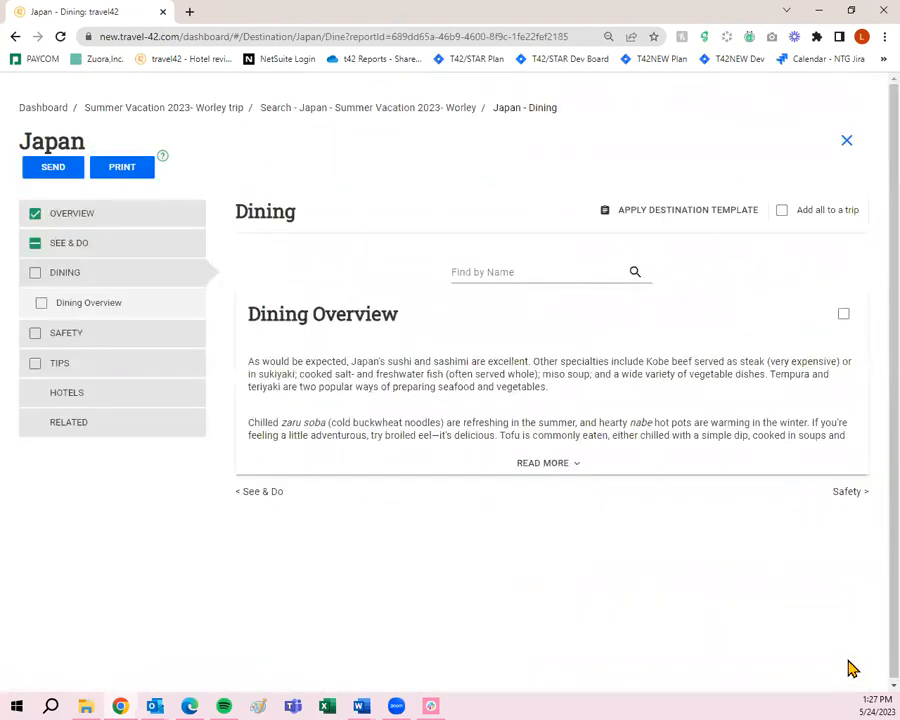
# - Add Dining Overview plus Safety's Etiquette, Personal Safety and Health, then go to Tips
pyautogui.click(843, 316)
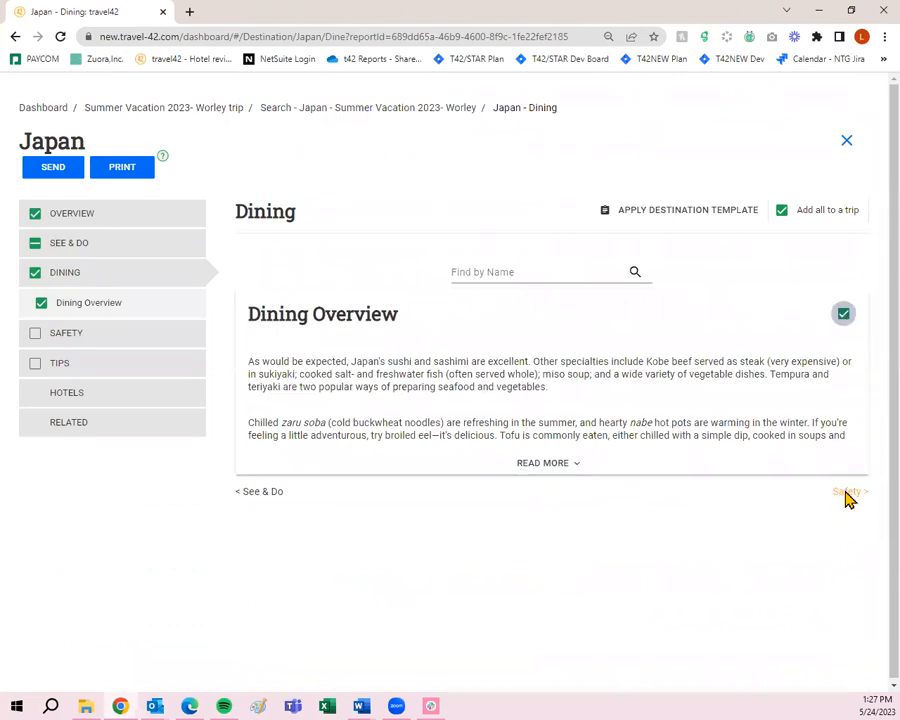
pyautogui.click(848, 494)
pyautogui.click(843, 316)
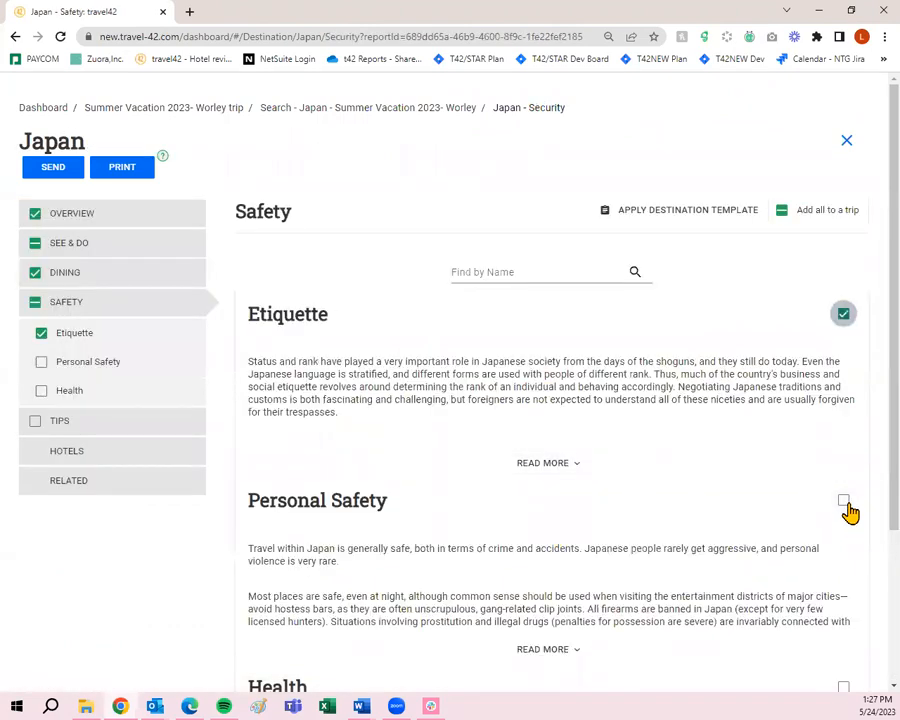
pyautogui.click(844, 502)
pyautogui.scroll(-2, 845, 505)
pyautogui.click(843, 481)
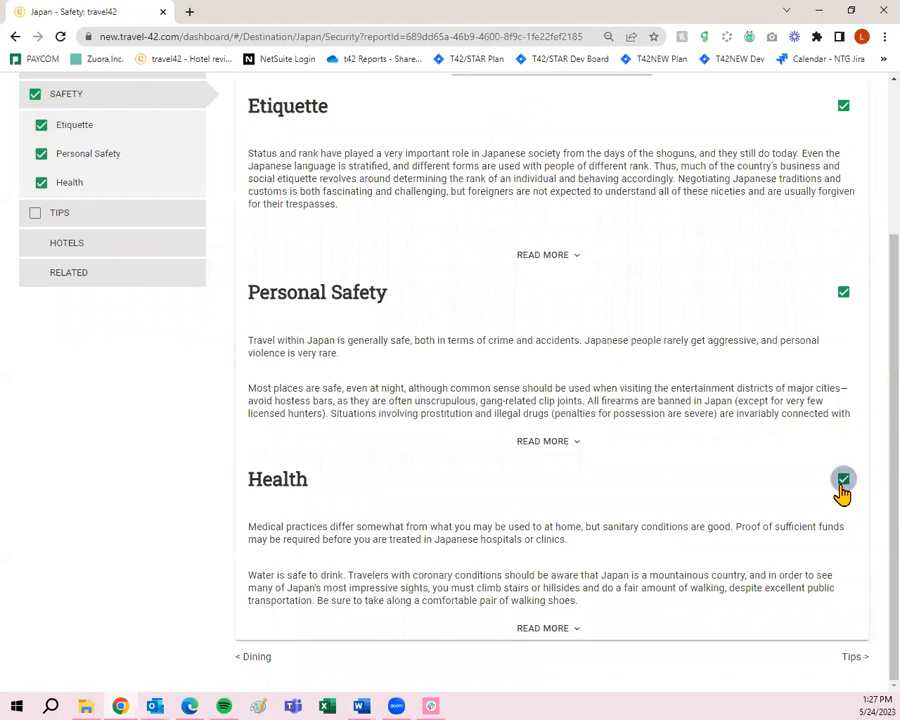
pyautogui.click(850, 658)
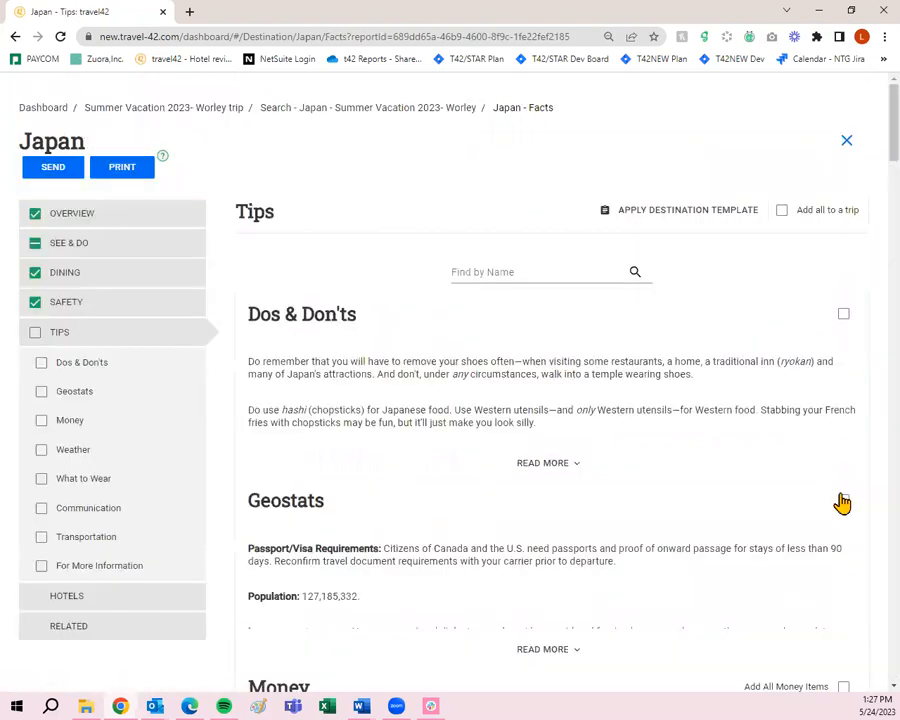
# - Add Dos & Don'ts, Geostats and all Money items to the trip
pyautogui.click(843, 314)
pyautogui.scroll(-1, 844, 378)
pyautogui.click(843, 431)
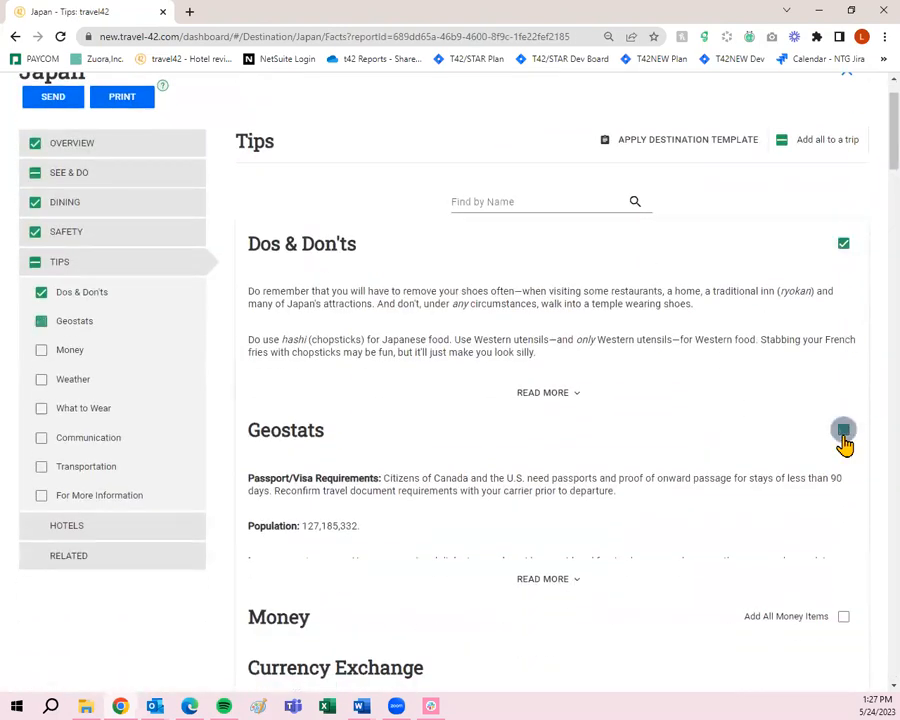
pyautogui.click(842, 617)
pyautogui.scroll(-10, 836, 602)
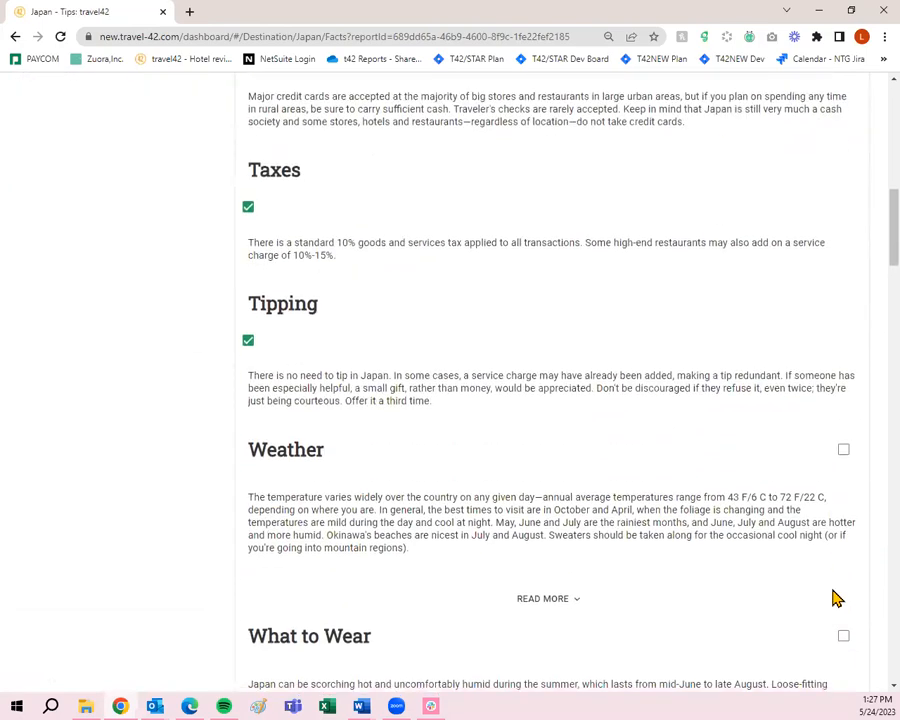
pyautogui.scroll(-7, 836, 598)
# - Add What to Wear and Communication, excluding Mail & Package Services and Newspapers & Magazines
pyautogui.click(843, 148)
pyautogui.click(844, 337)
pyautogui.scroll(-3, 846, 348)
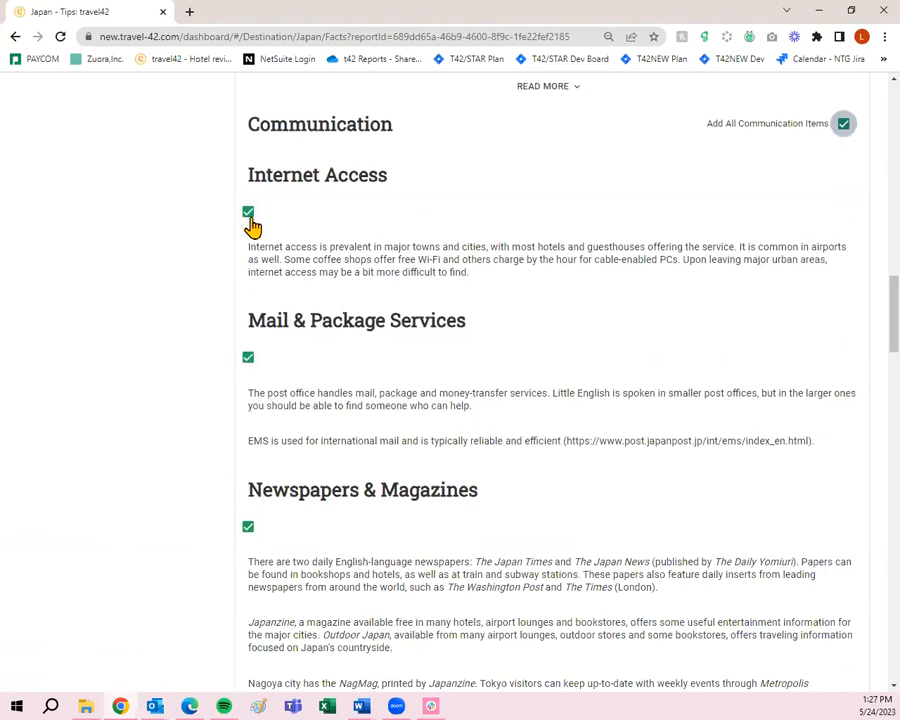
pyautogui.click(248, 360)
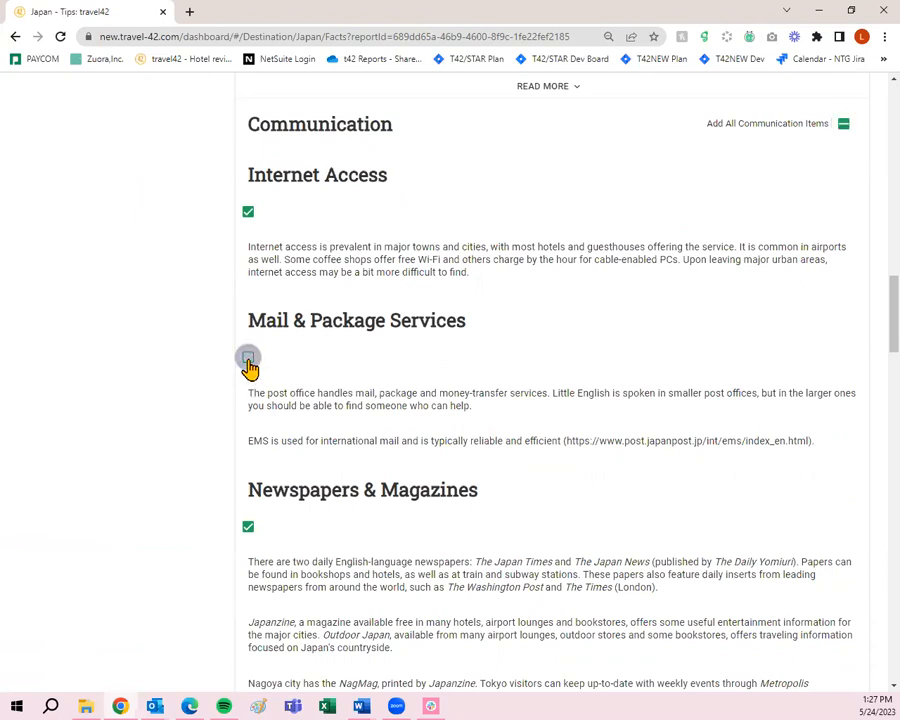
pyautogui.scroll(-3, 249, 366)
pyautogui.click(250, 388)
# - Add the first Transportation item plus Car and Train to the trip
pyautogui.scroll(-3, 280, 388)
pyautogui.scroll(-3, 298, 380)
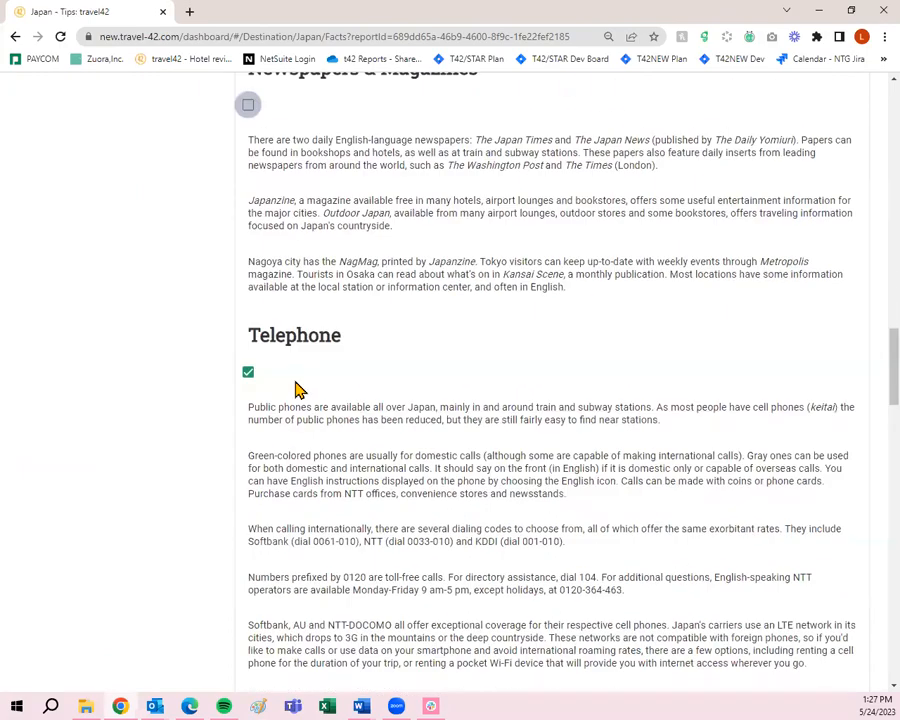
pyautogui.scroll(-7, 279, 376)
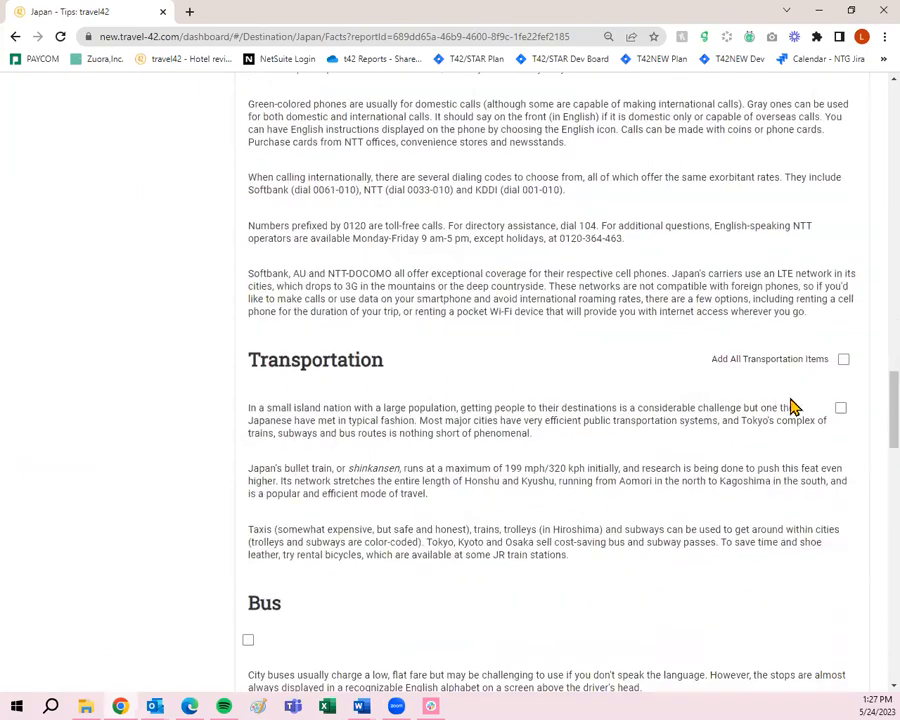
pyautogui.click(840, 411)
pyautogui.scroll(-8, 840, 415)
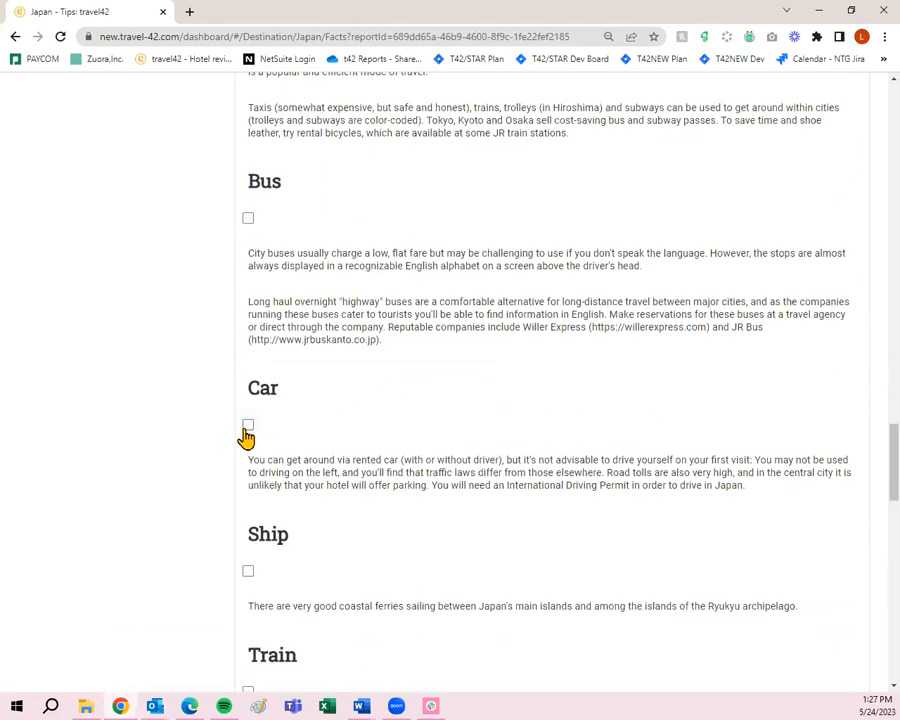
pyautogui.click(248, 425)
pyautogui.scroll(-7, 250, 430)
pyautogui.click(248, 340)
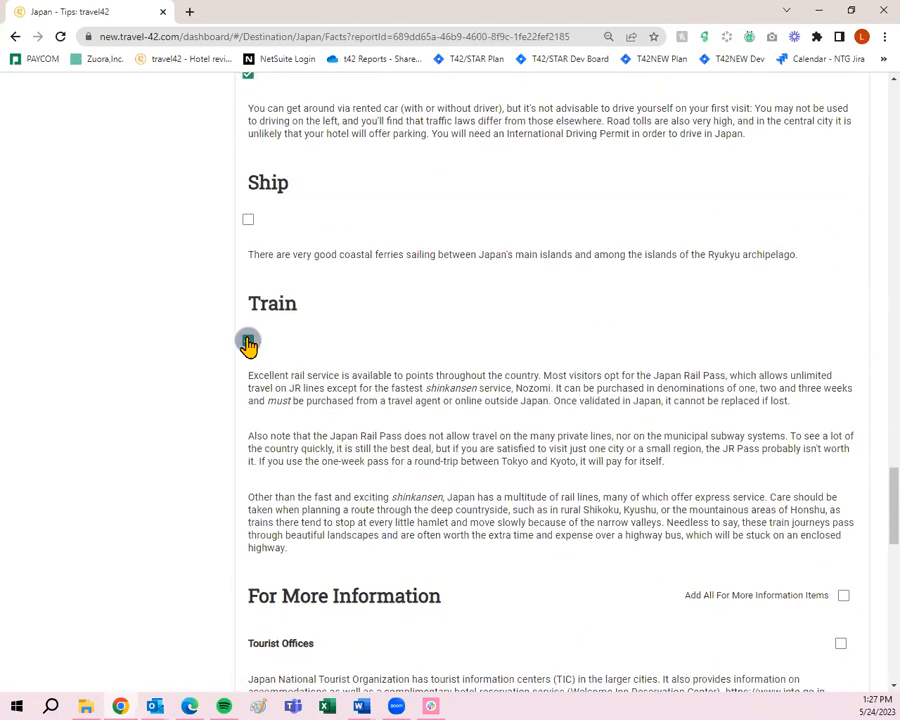
pyautogui.scroll(-8, 474, 402)
# - Add Tourist Offices, Additional Resources and Recommended Reading, then continue to Hotels
pyautogui.click(840, 223)
pyautogui.scroll(-10, 840, 236)
pyautogui.scroll(-2, 840, 241)
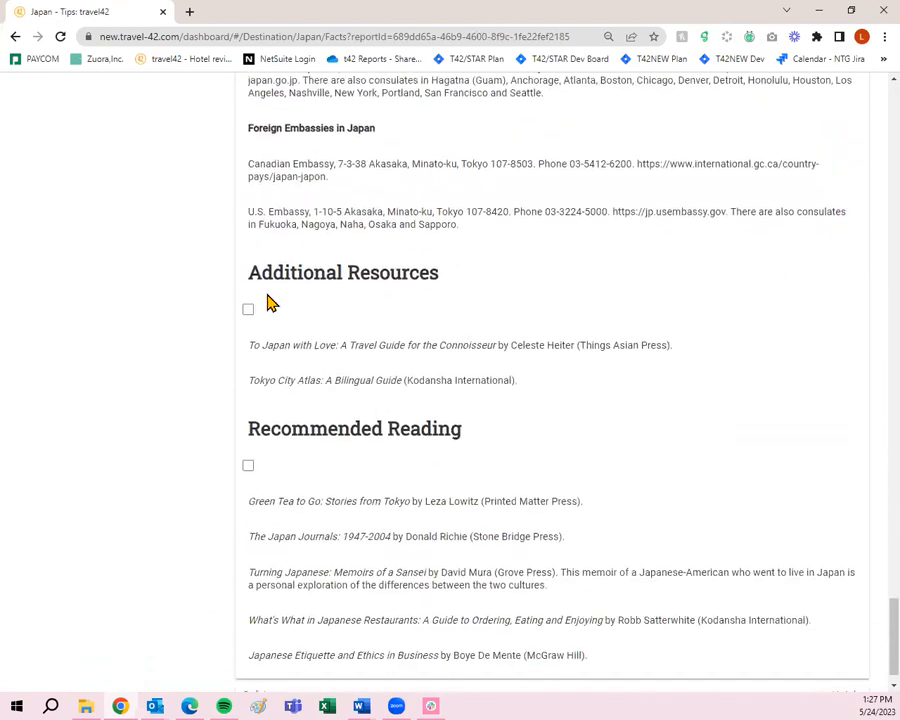
pyautogui.click(248, 309)
pyautogui.click(248, 467)
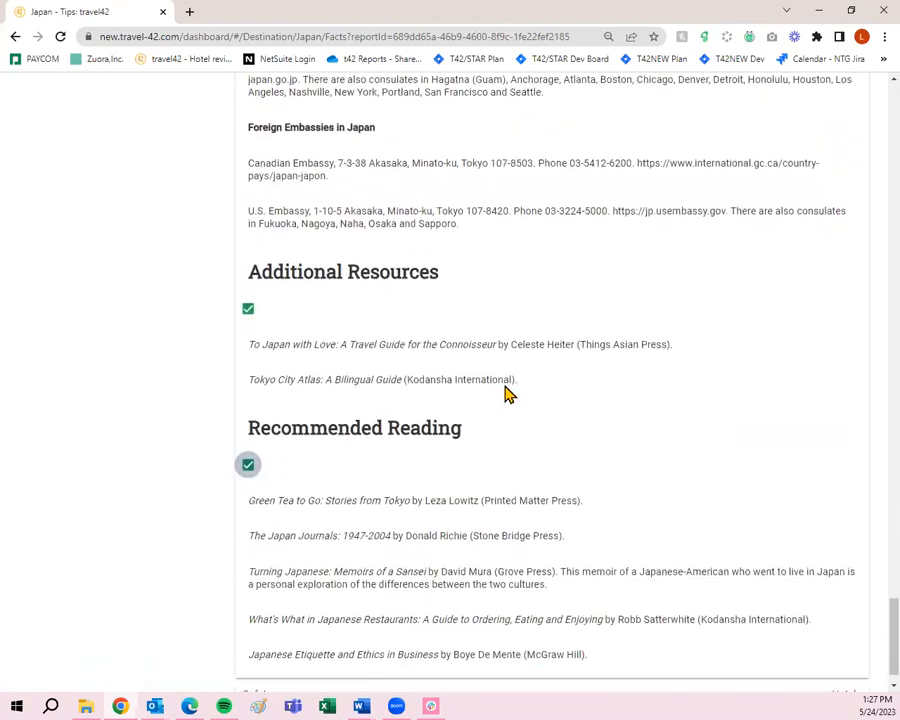
pyautogui.scroll(-1, 550, 400)
pyautogui.click(856, 666)
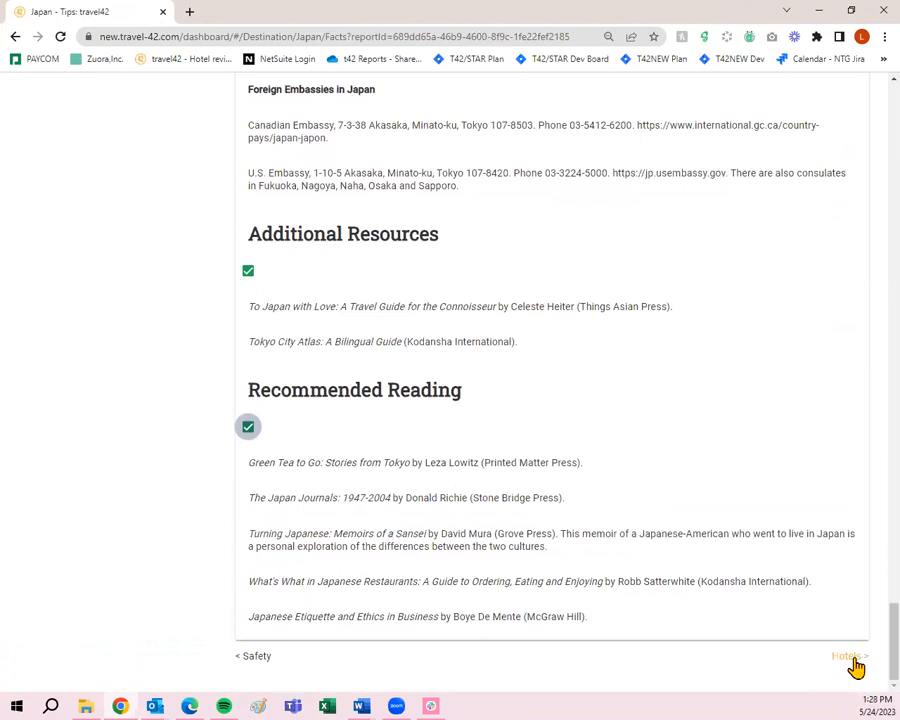
pyautogui.scroll(20, 856, 666)
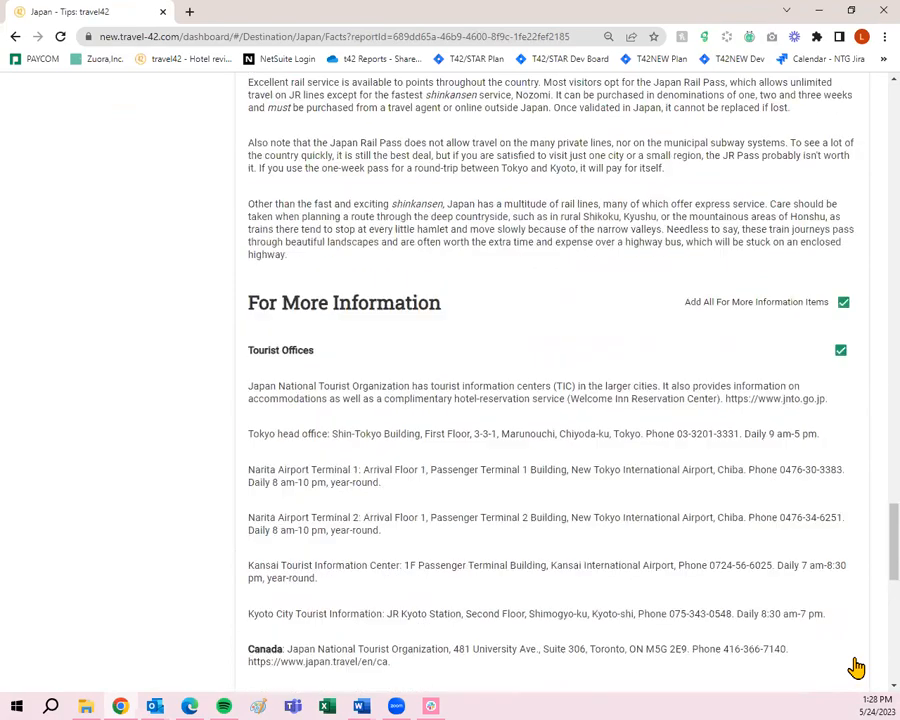
pyautogui.scroll(20, 856, 666)
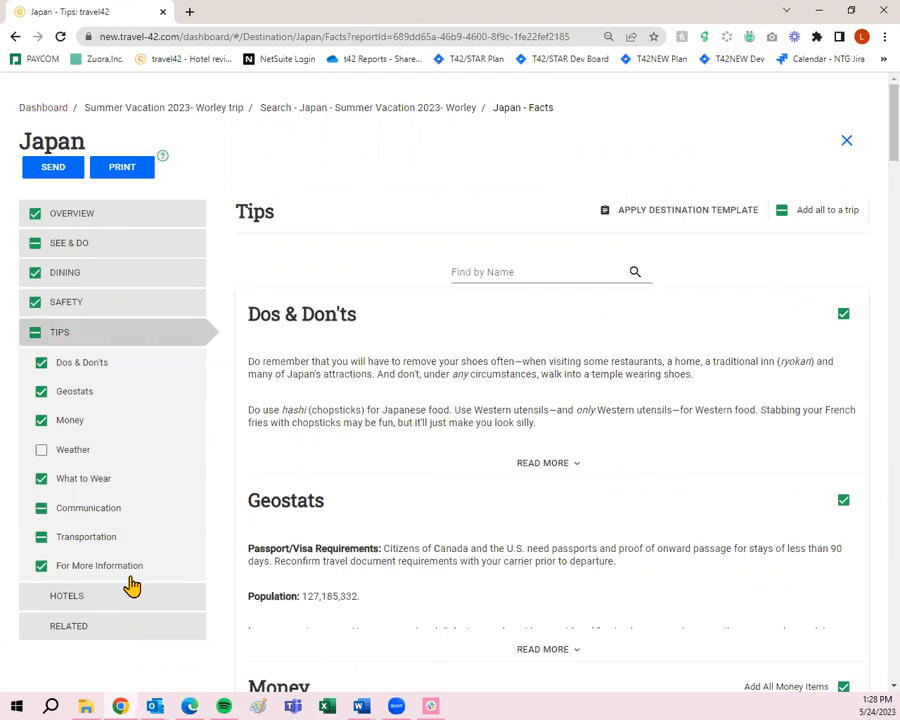
# - Open Japan's Related guides and browse the Tokyo, Osaka and Himeji city guide cards
pyautogui.click(94, 631)
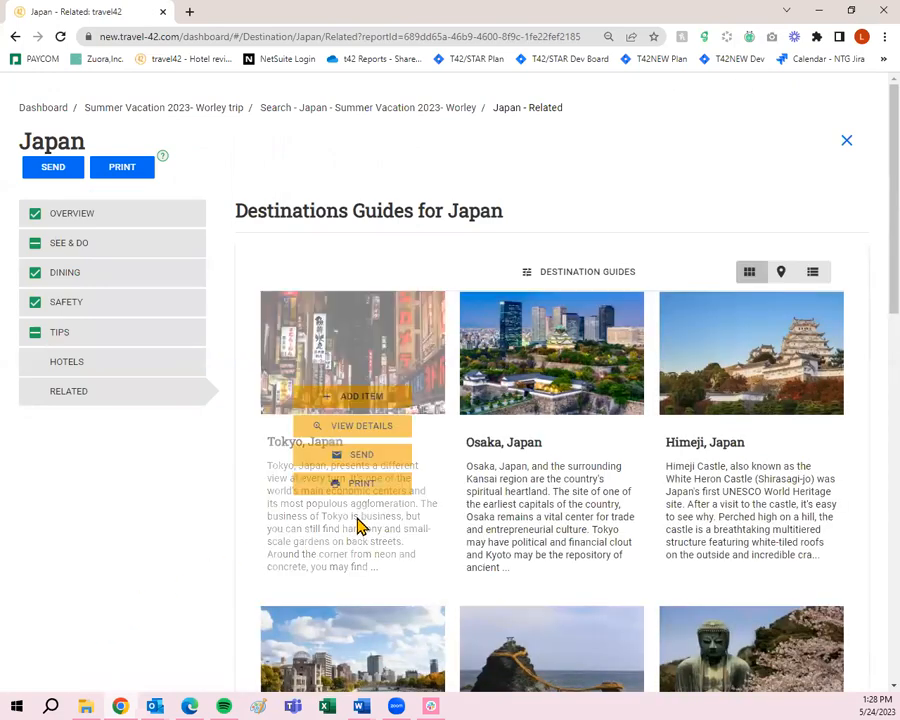
pyautogui.scroll(-3, 514, 476)
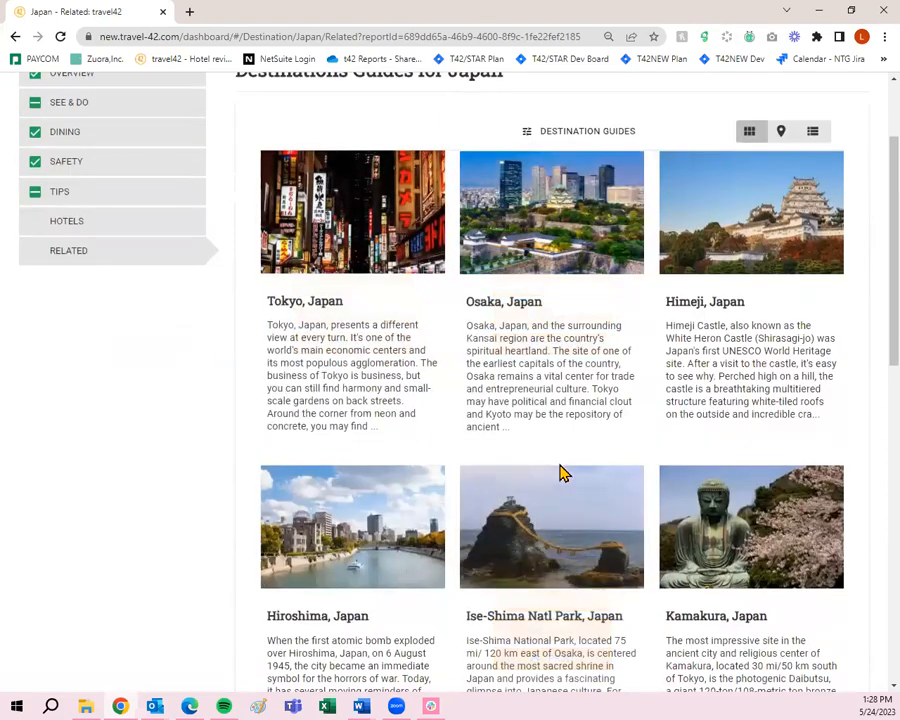
pyautogui.scroll(-2, 720, 461)
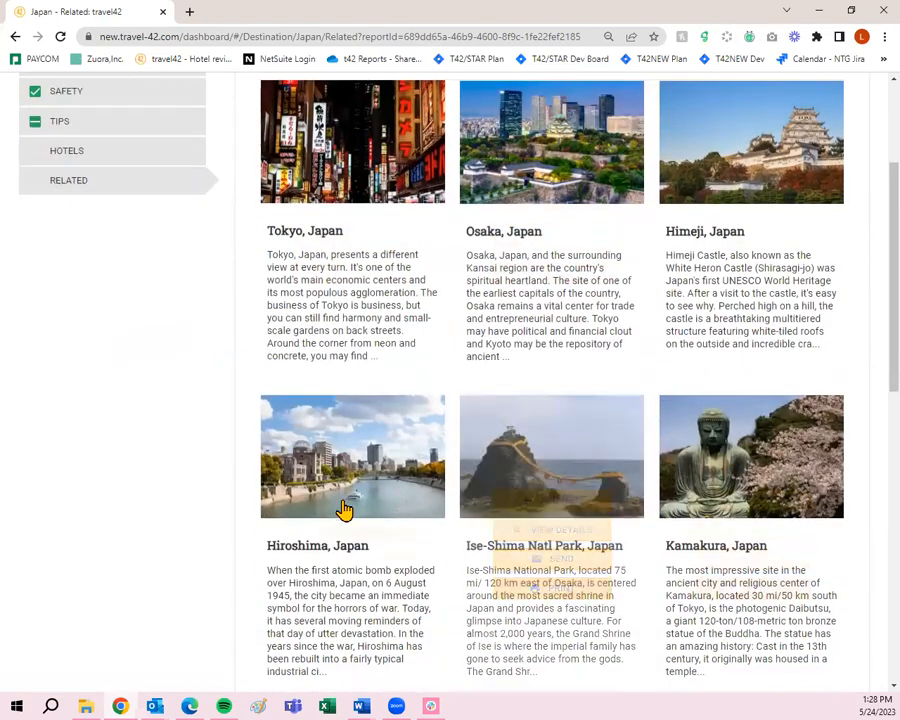
pyautogui.moveTo(285, 511)
pyautogui.scroll(-8, 285, 508)
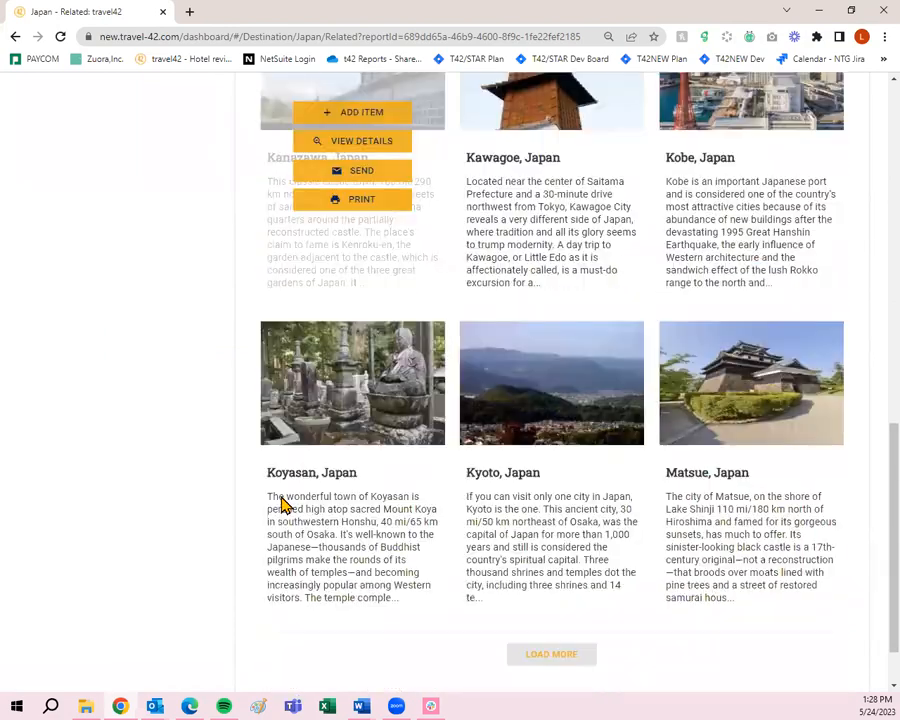
pyautogui.scroll(10, 110, 540)
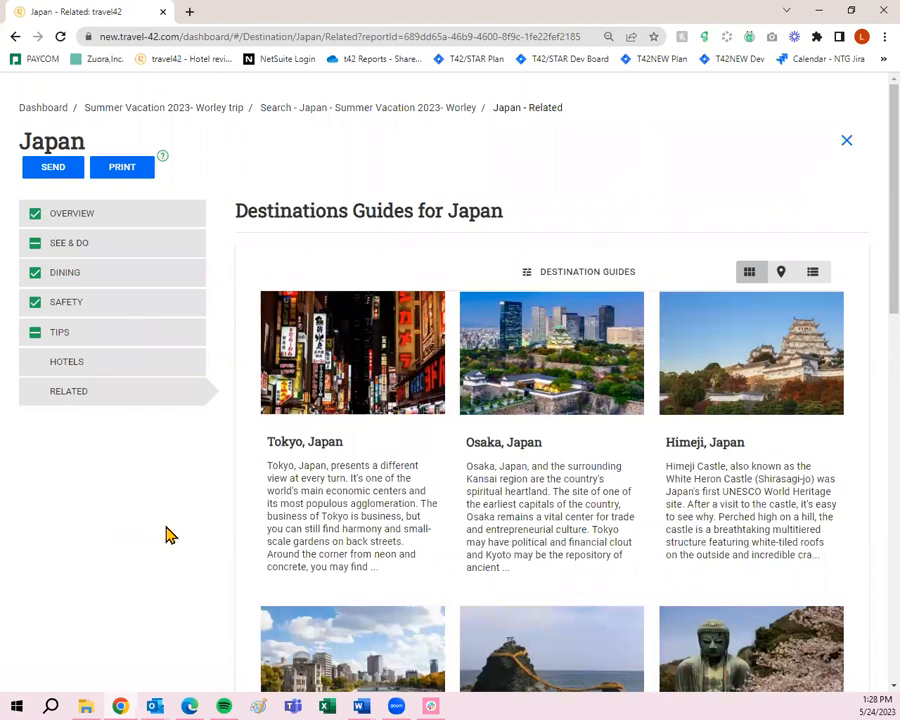
pyautogui.moveTo(362, 502)
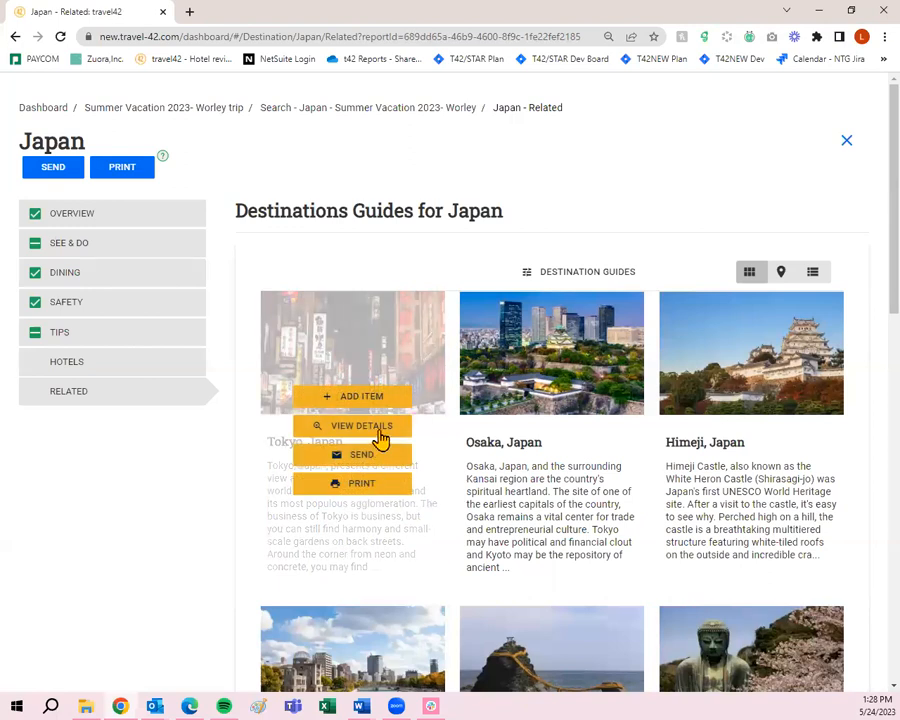
# - Open the Tokyo guide and tick Photo Gallery, Introduction and Highlights
pyautogui.click(379, 434)
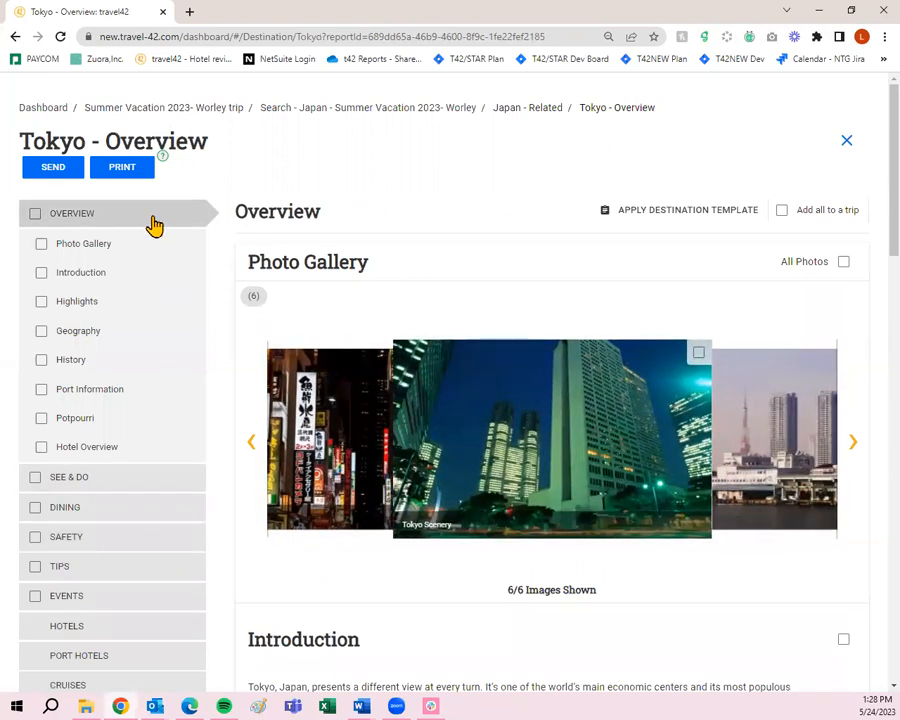
pyautogui.click(39, 250)
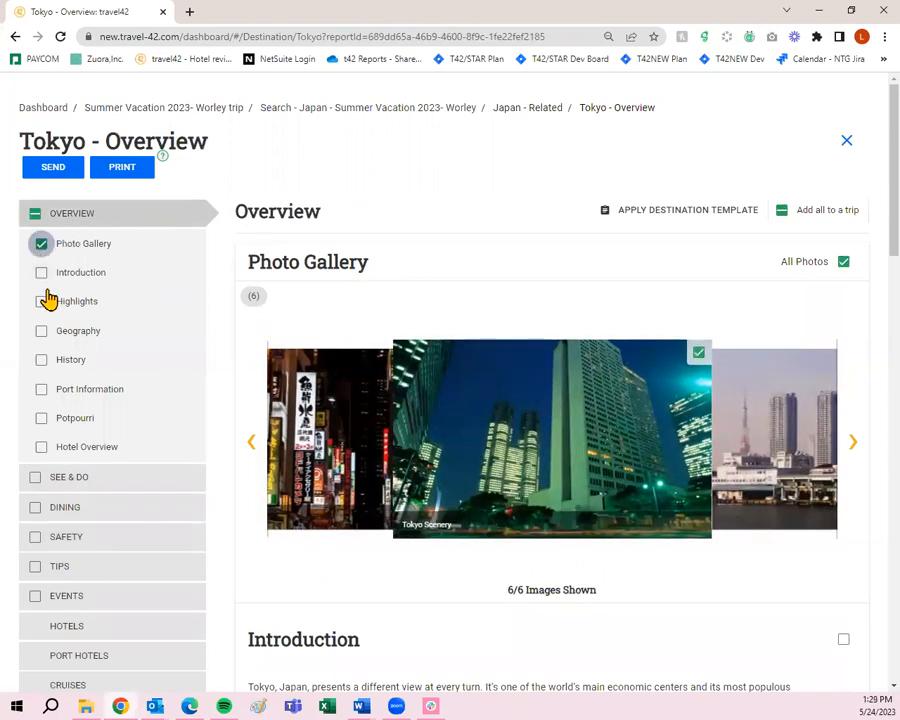
pyautogui.click(42, 276)
pyautogui.click(43, 303)
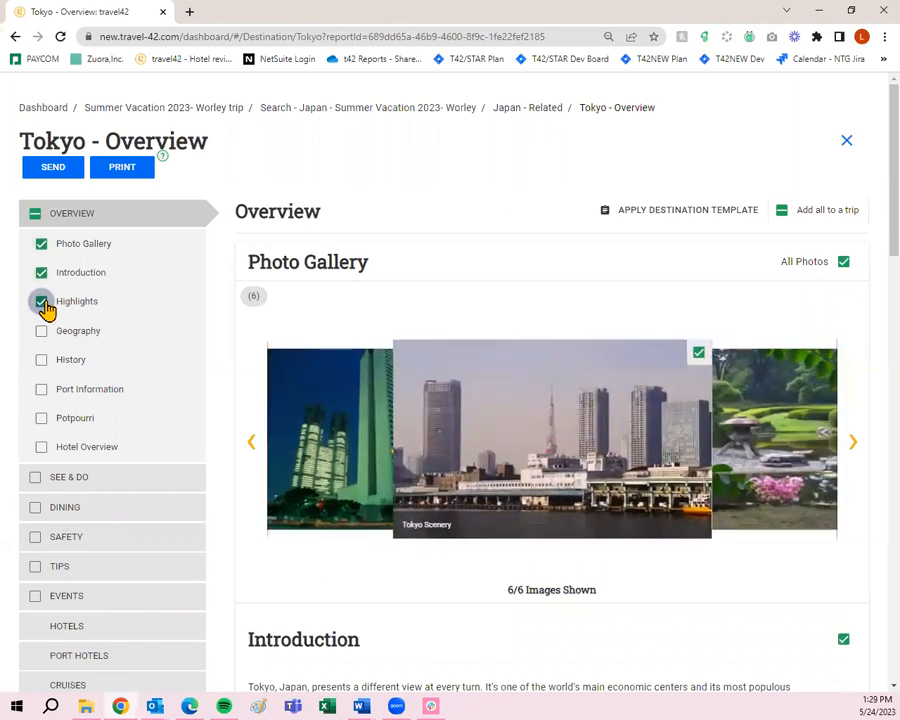
# - Tick Tokyo's Geography, History, Potpourri and Hotel Overview sections, leaving Port Information out
pyautogui.click(43, 333)
pyautogui.click(41, 362)
pyautogui.click(42, 421)
pyautogui.click(42, 449)
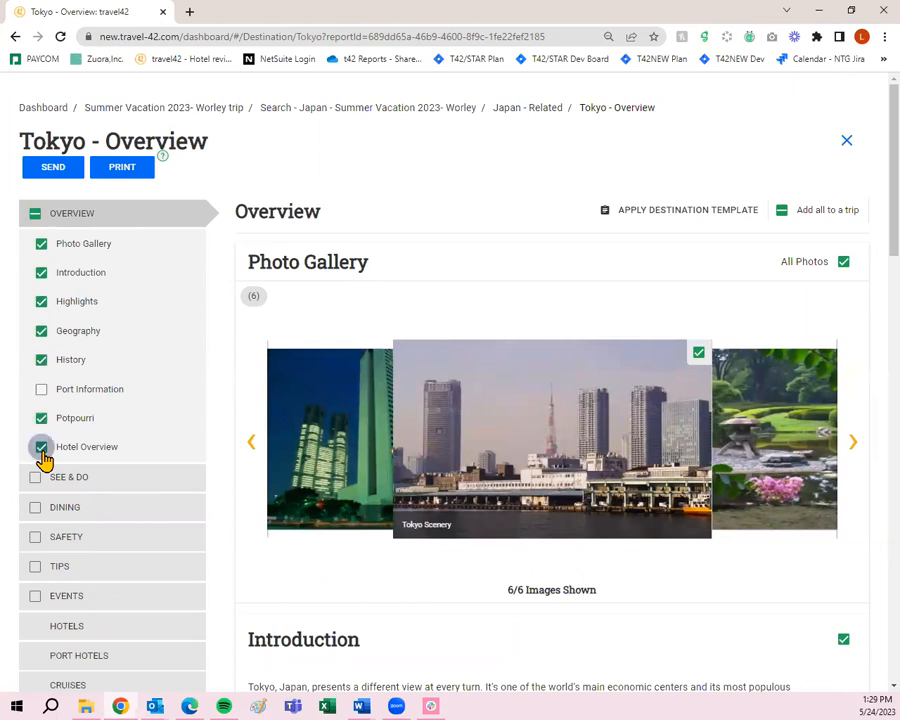
pyautogui.scroll(-2, 110, 414)
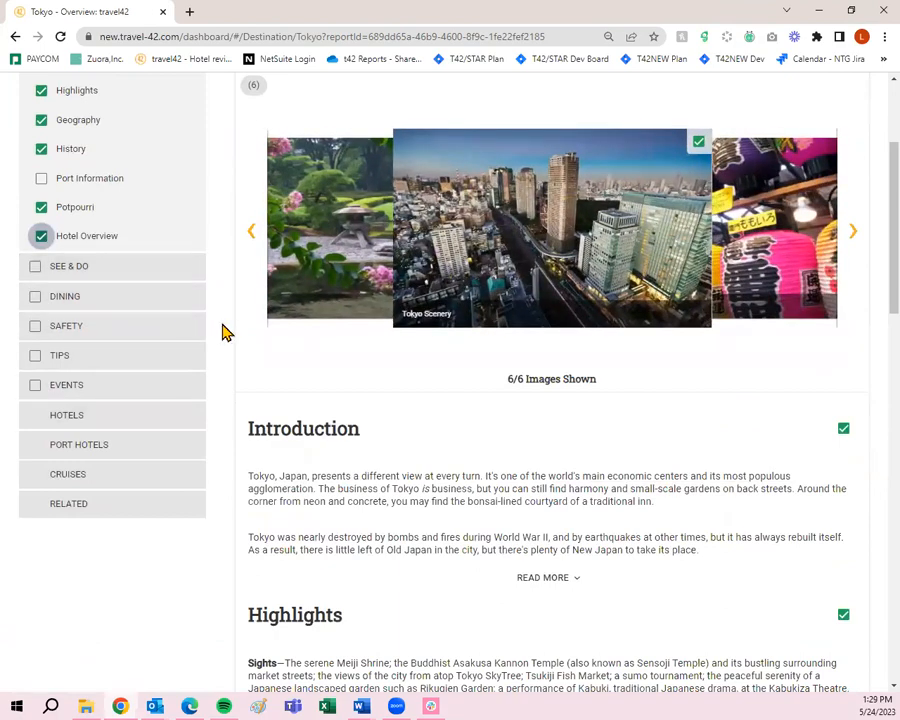
pyautogui.scroll(-8, 536, 434)
pyautogui.scroll(-6, 815, 425)
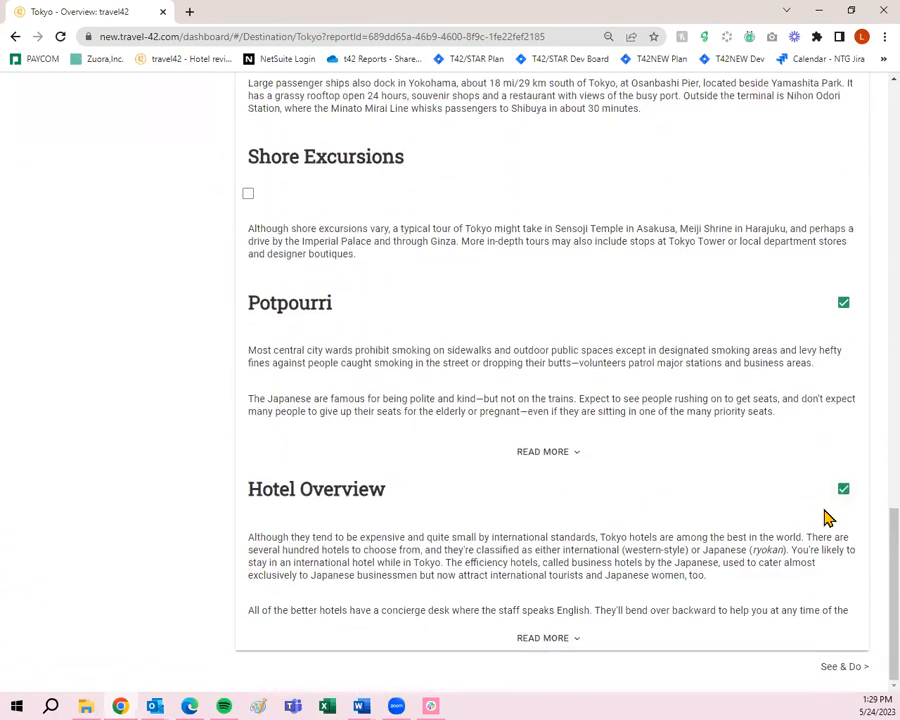
pyautogui.scroll(5, 784, 546)
pyautogui.scroll(10, 786, 548)
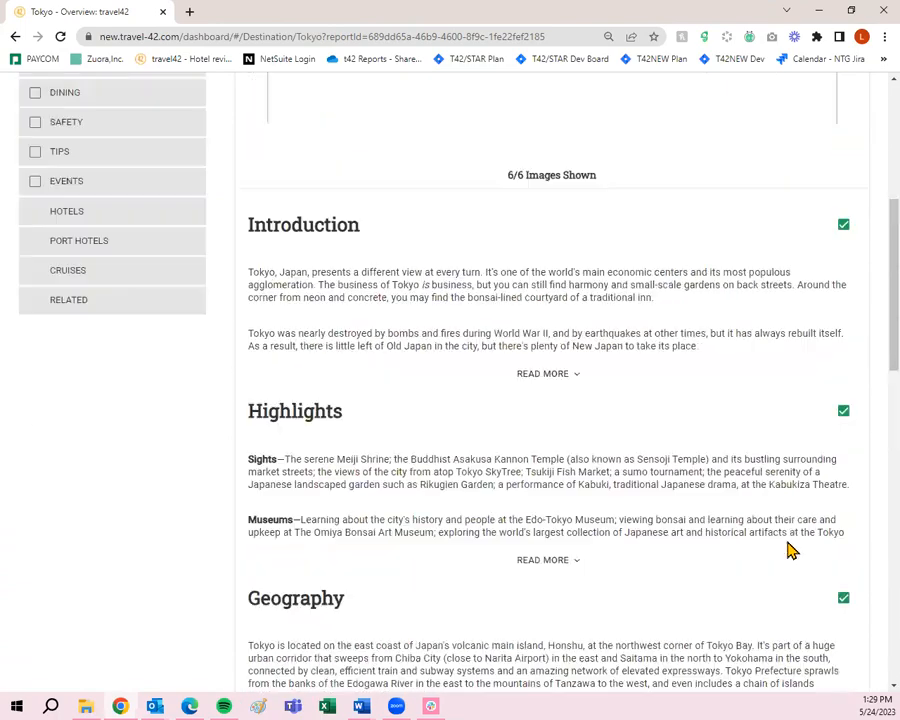
pyautogui.scroll(-3, 813, 518)
pyautogui.scroll(3, 833, 502)
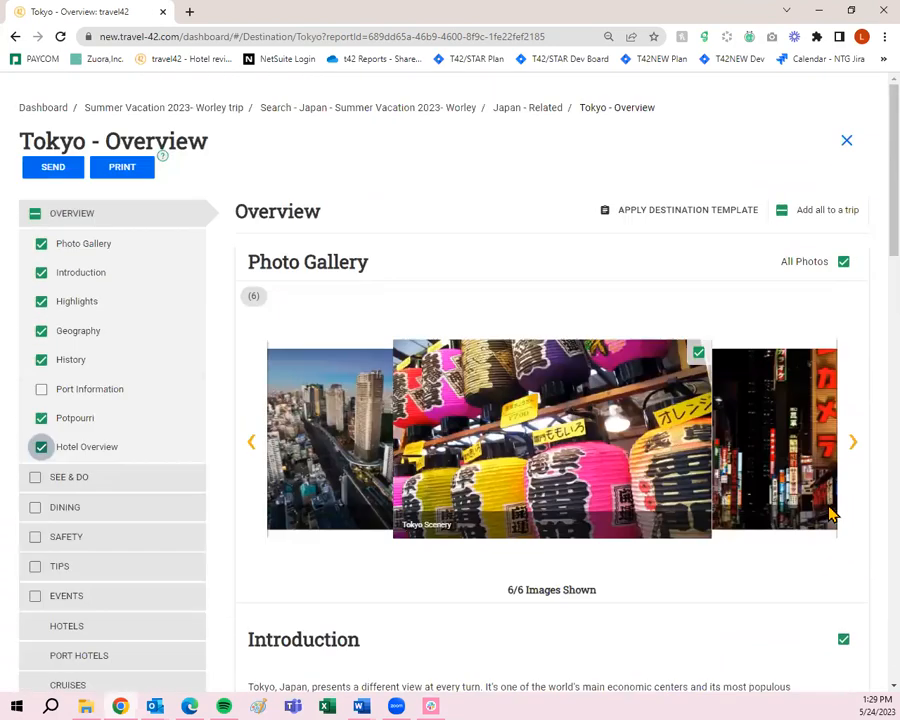
# - In Tokyo See & Do, add the Sightseeing overview, Tokyo Disney Resort and Tokyo Joypolis
pyautogui.click(133, 486)
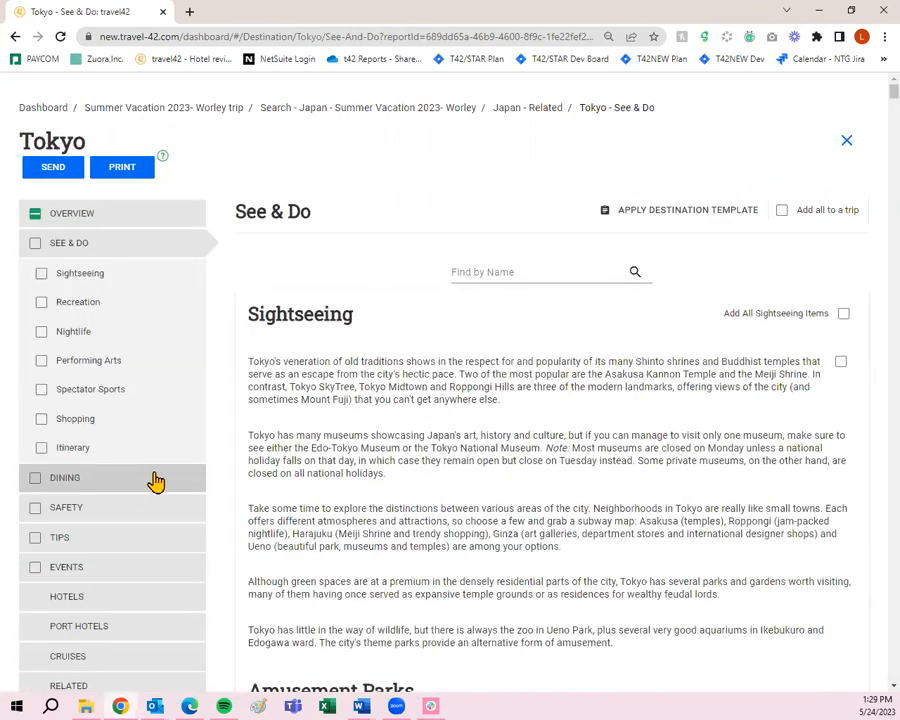
pyautogui.scroll(-1, 640, 410)
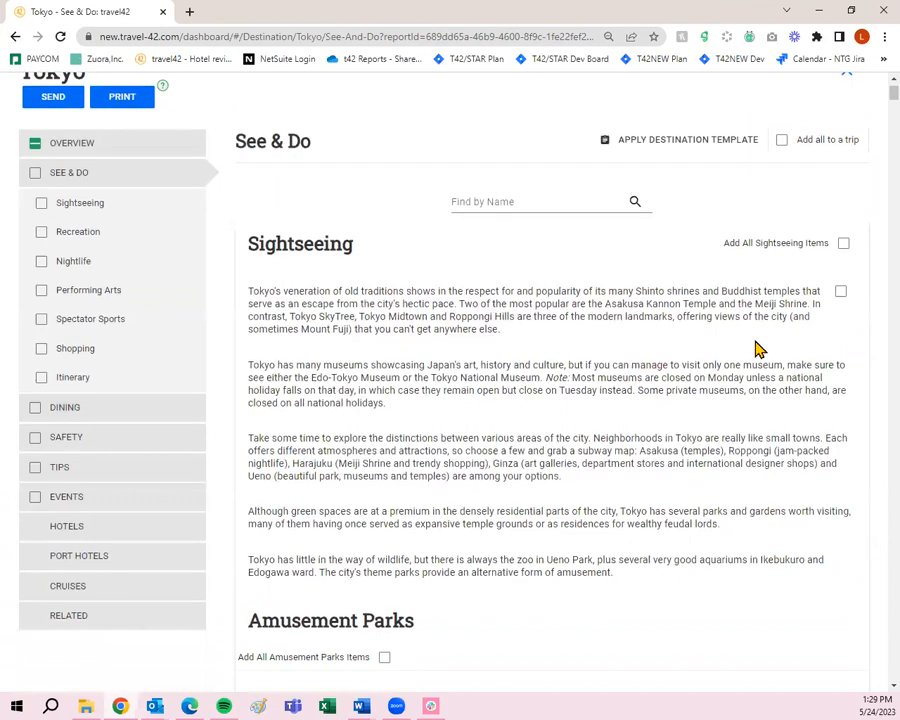
pyautogui.click(840, 293)
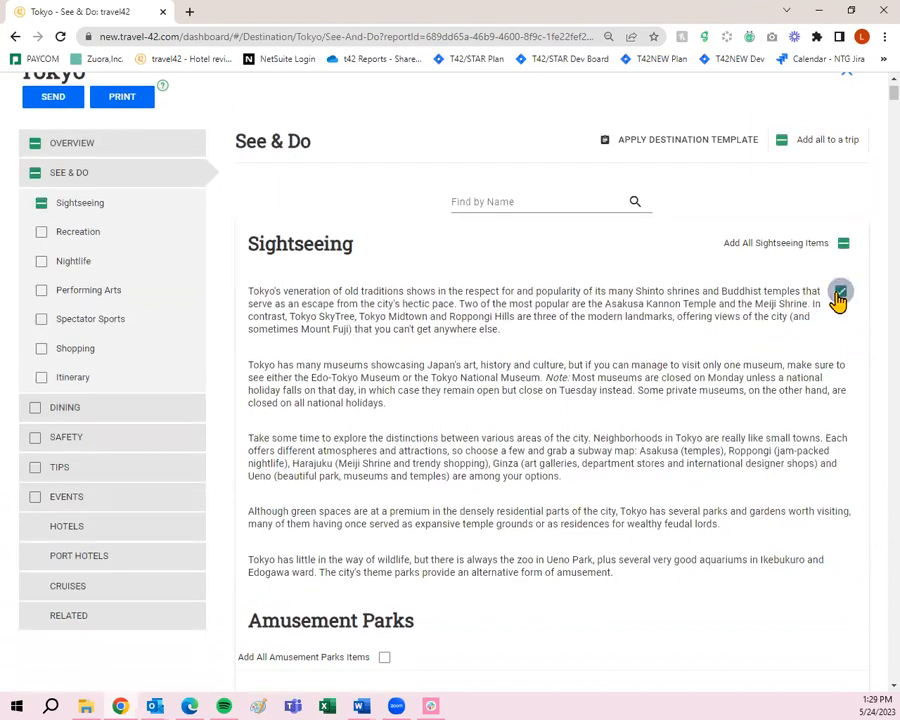
pyautogui.scroll(-2, 838, 298)
pyautogui.scroll(-3, 614, 310)
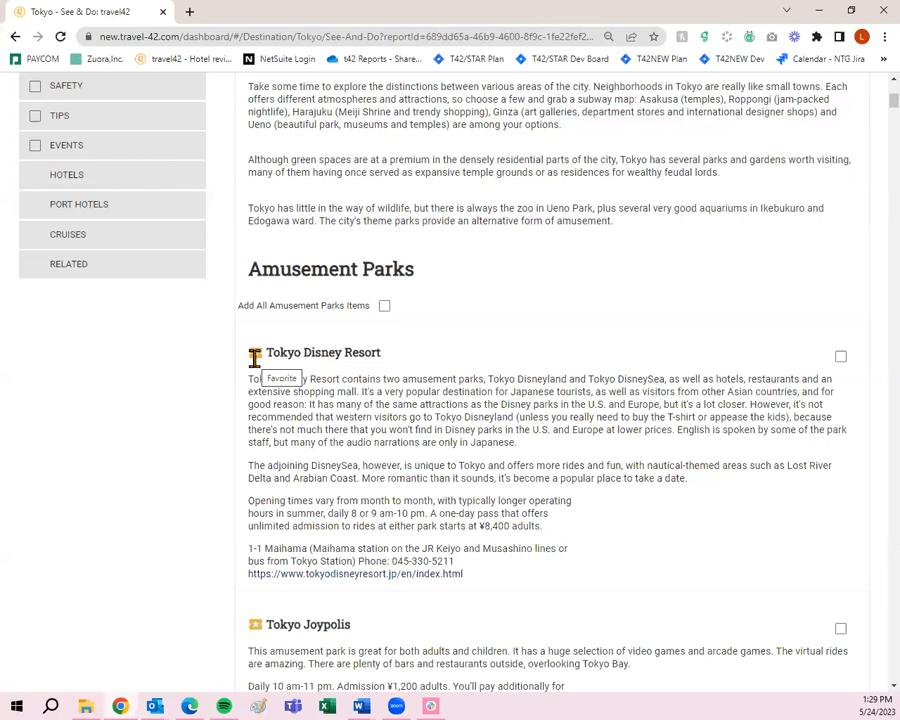
pyautogui.click(840, 357)
pyautogui.scroll(-1, 838, 366)
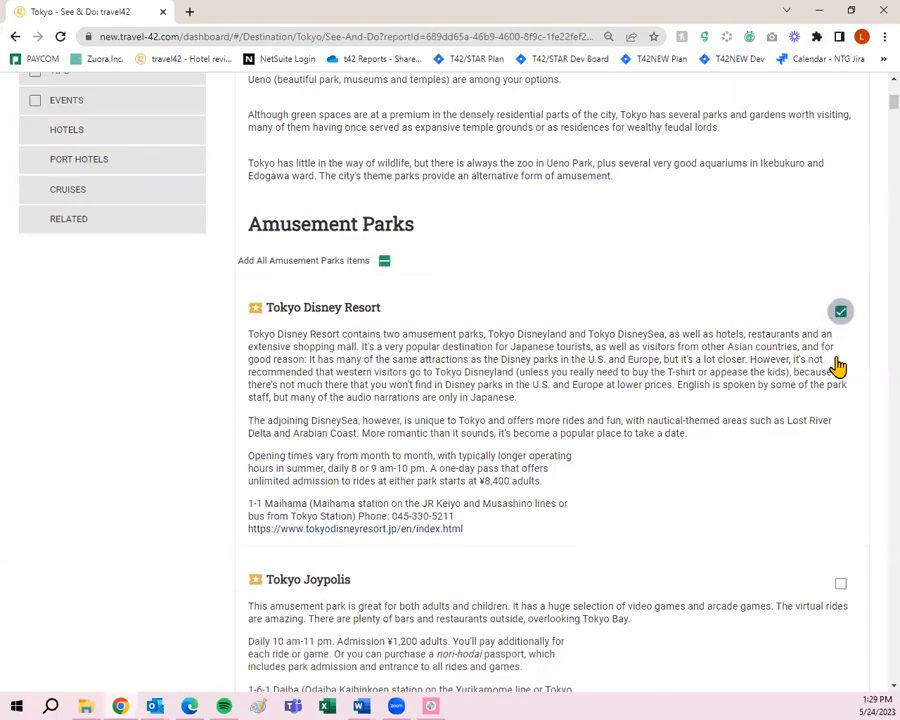
pyautogui.scroll(-4, 838, 366)
pyautogui.click(838, 418)
pyautogui.scroll(-10, 836, 418)
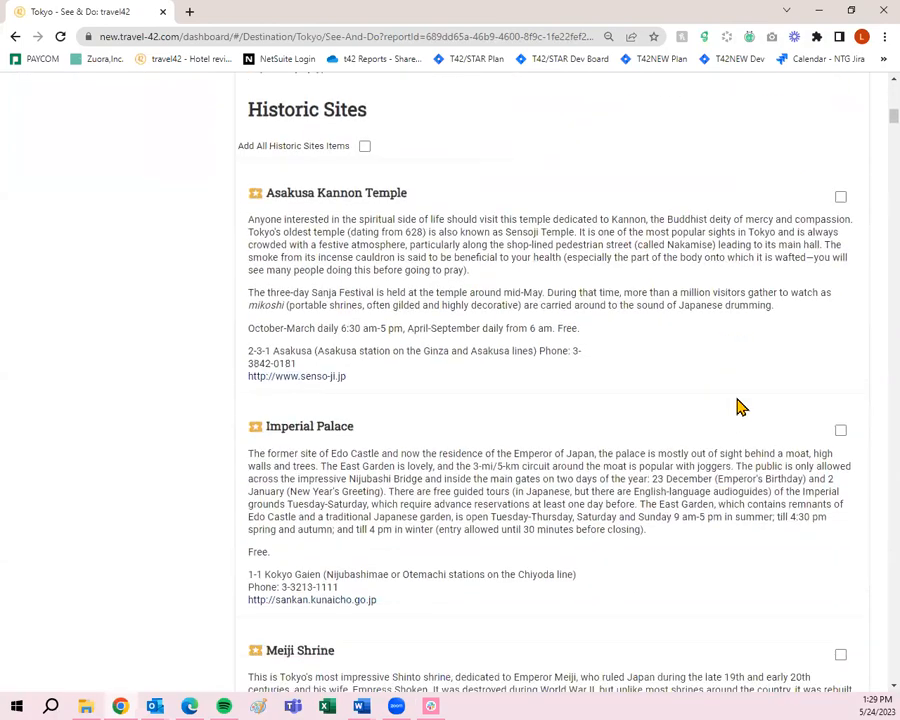
# - Add Asakusa Kannon Temple, Imperial Palace, Meiji Shrine and Roppongi Hills to the trip
pyautogui.click(841, 186)
pyautogui.click(840, 421)
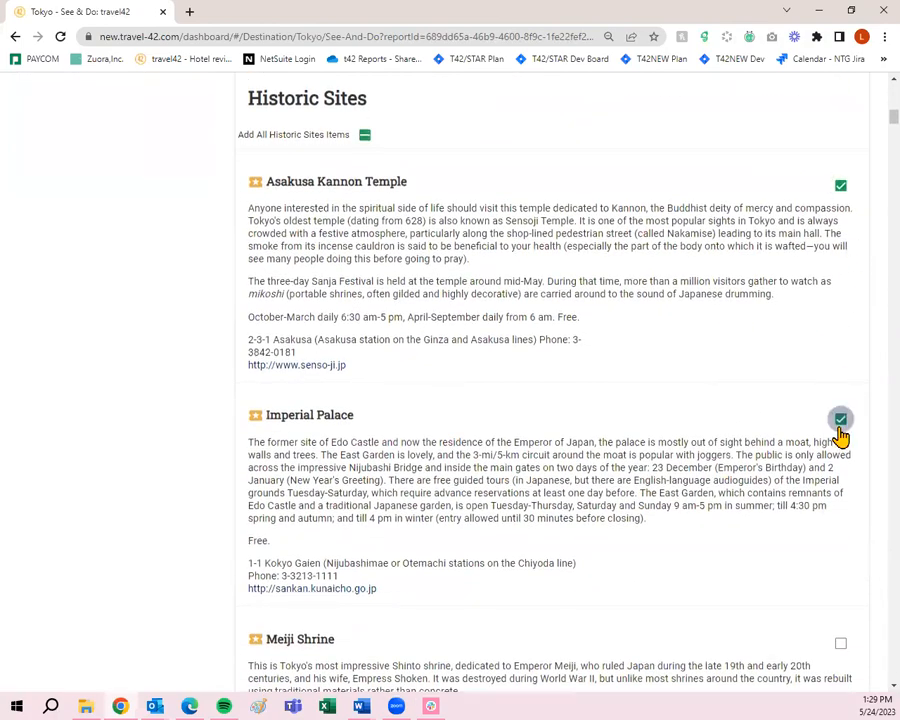
pyautogui.scroll(-8, 838, 434)
pyautogui.scroll(2, 856, 266)
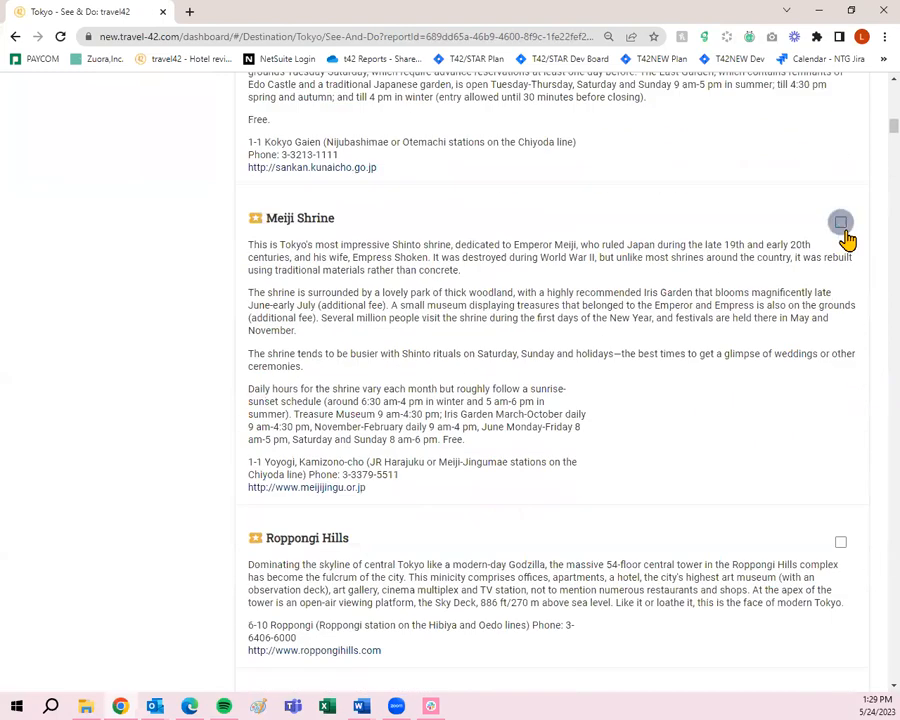
pyautogui.click(840, 223)
pyautogui.scroll(-2, 844, 304)
pyautogui.click(838, 333)
# - Add Tokyo SkyTree, Asakura Choso Museum and Bonsai Village and Museum to the trip
pyautogui.scroll(-1, 805, 346)
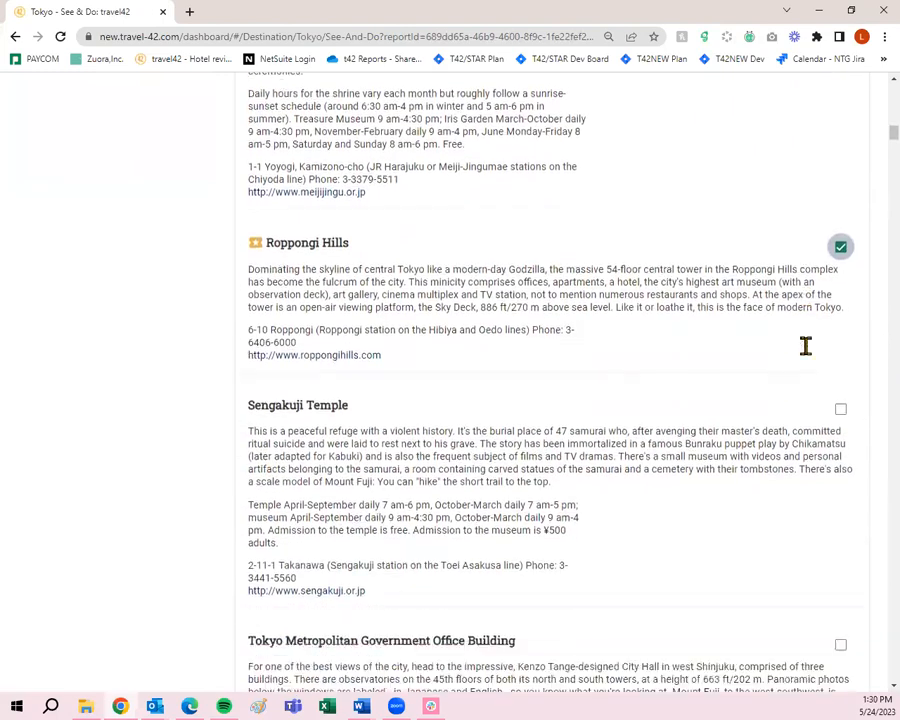
pyautogui.scroll(-2, 806, 350)
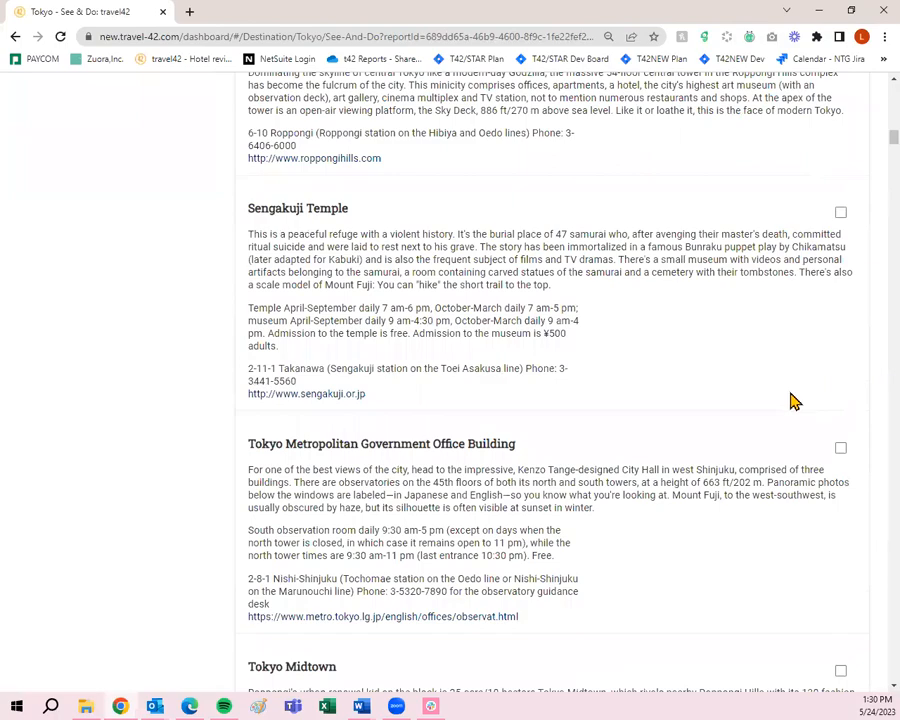
pyautogui.scroll(-5, 790, 392)
pyautogui.click(840, 282)
pyautogui.scroll(-7, 803, 352)
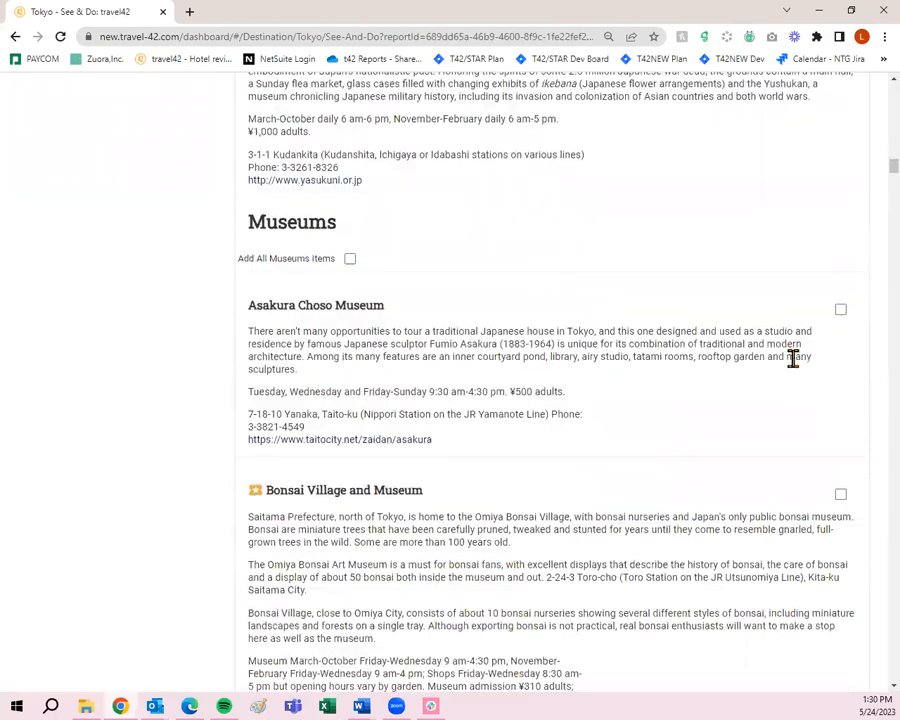
pyautogui.click(840, 309)
pyautogui.click(841, 496)
pyautogui.scroll(-5, 848, 500)
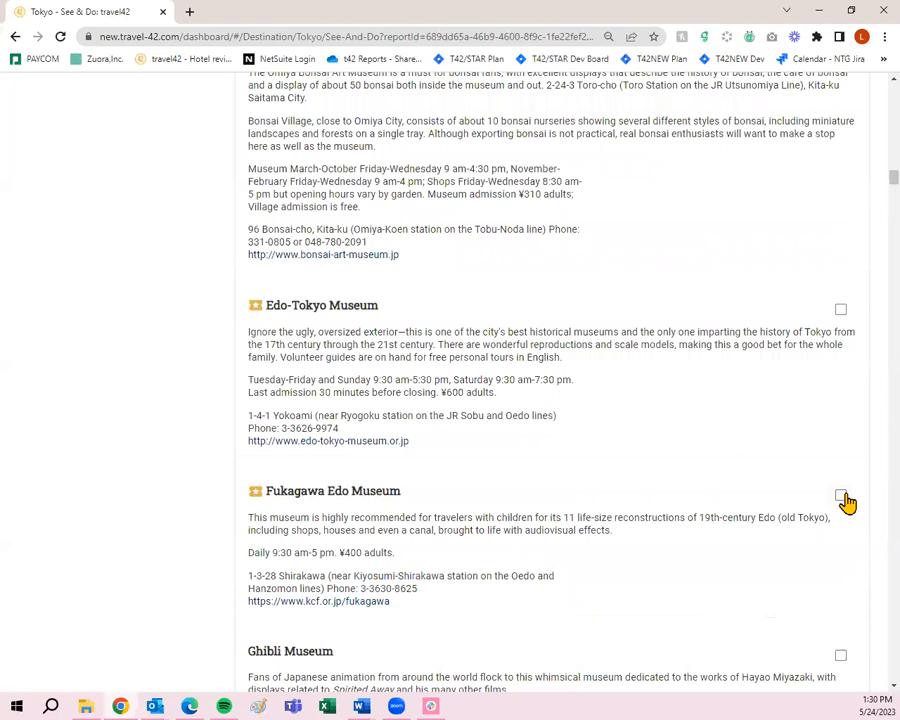
# - Add the Hara Museum and the National Art Center, Tokyo from the museums list to the trip
pyautogui.scroll(-3, 806, 489)
pyautogui.scroll(-2, 806, 490)
pyautogui.click(841, 349)
pyautogui.scroll(-5, 836, 440)
pyautogui.scroll(-2, 833, 420)
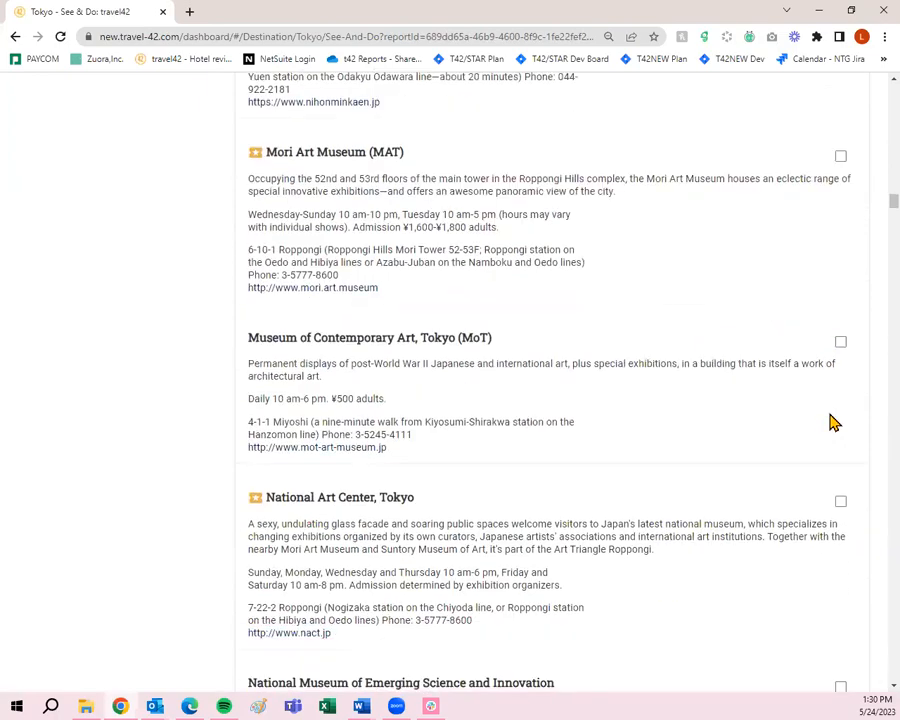
pyautogui.click(839, 364)
pyautogui.scroll(-1, 838, 378)
pyautogui.scroll(-13, 838, 378)
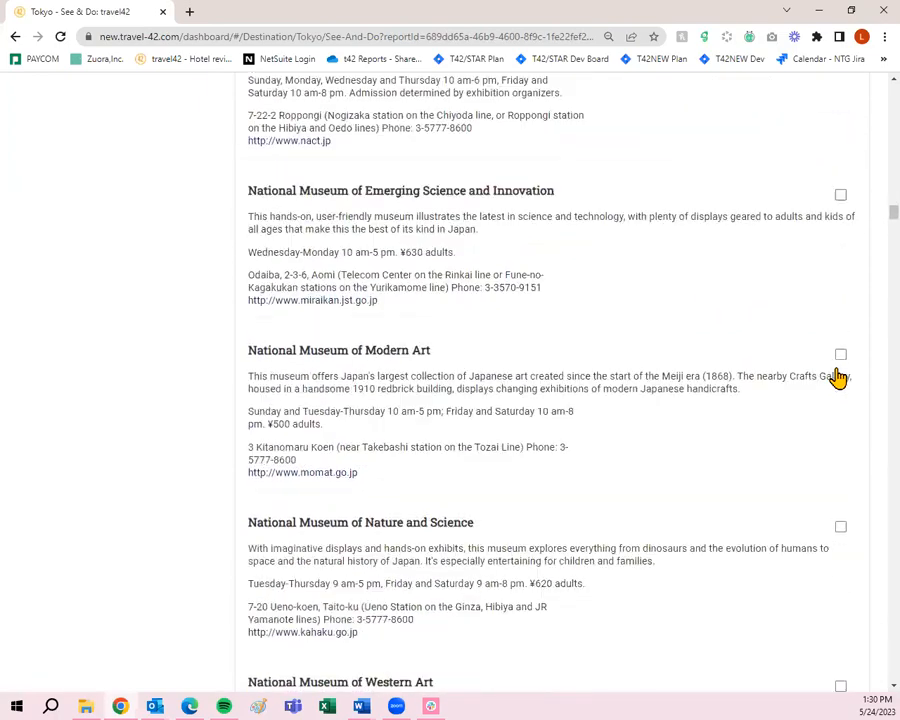
pyautogui.scroll(-9, 838, 376)
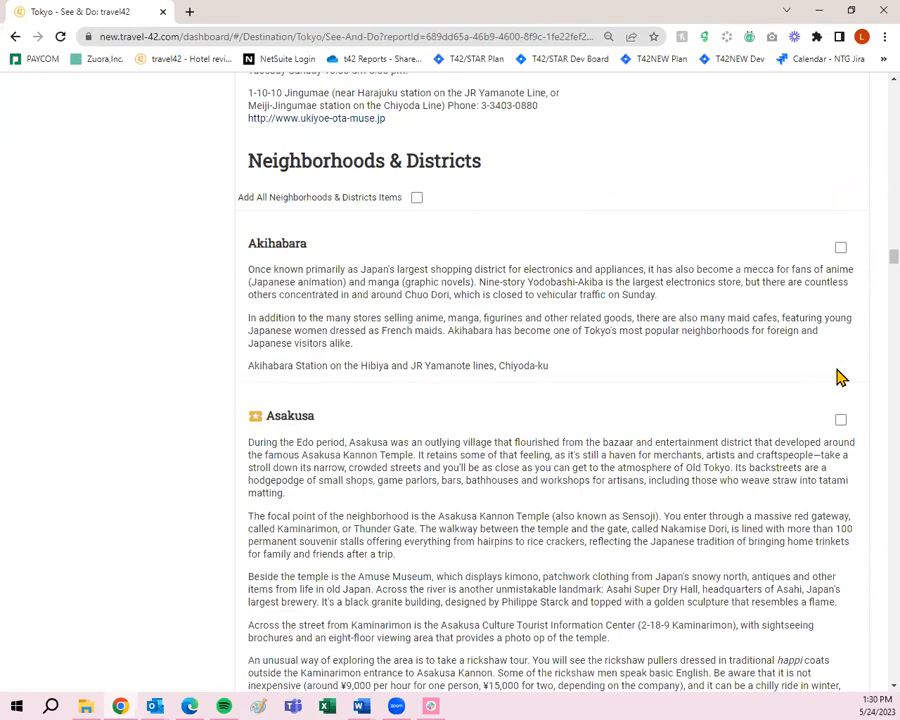
# - Add the Asakusa, Ginza, Harajuku/Omotesando, Odaiba and Roppongi districts to the trip
pyautogui.scroll(-3, 836, 375)
pyautogui.click(838, 280)
pyautogui.scroll(-6, 833, 295)
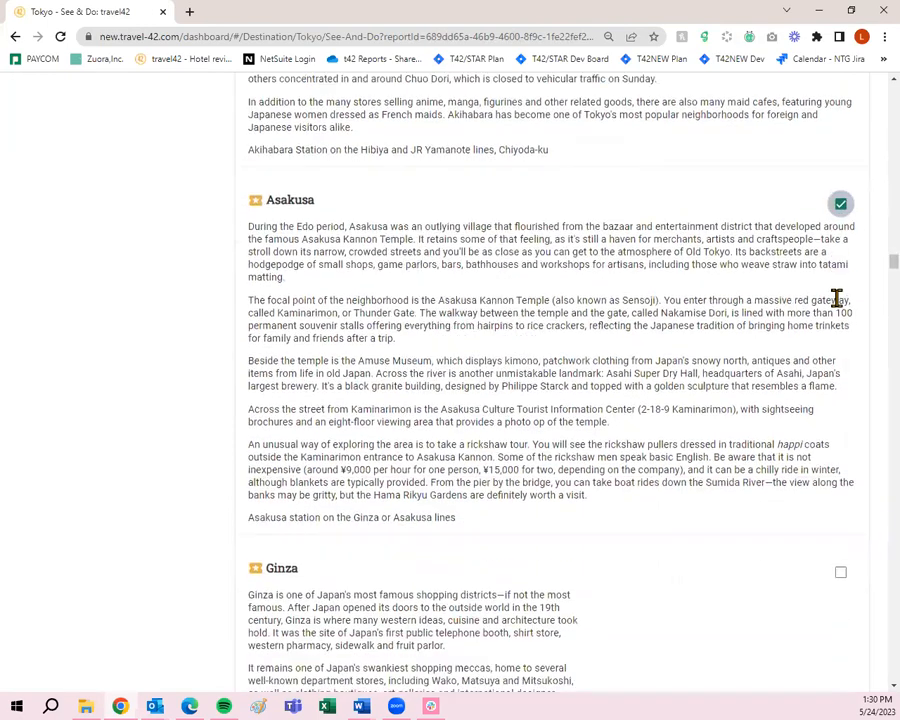
pyautogui.scroll(-3, 830, 311)
pyautogui.click(837, 225)
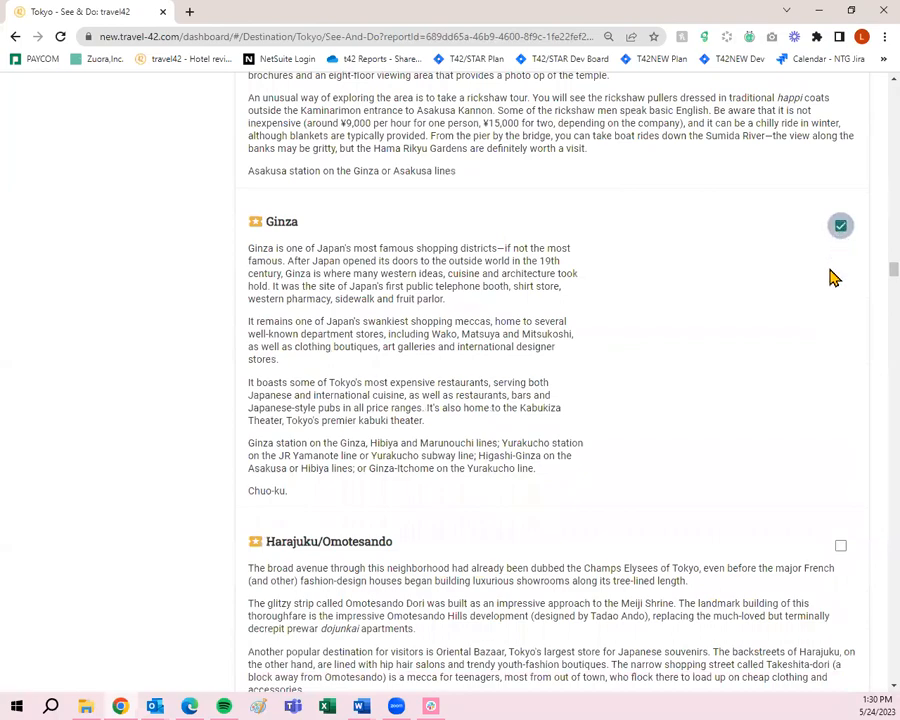
pyautogui.scroll(-3, 829, 330)
pyautogui.click(840, 406)
pyautogui.scroll(-4, 838, 410)
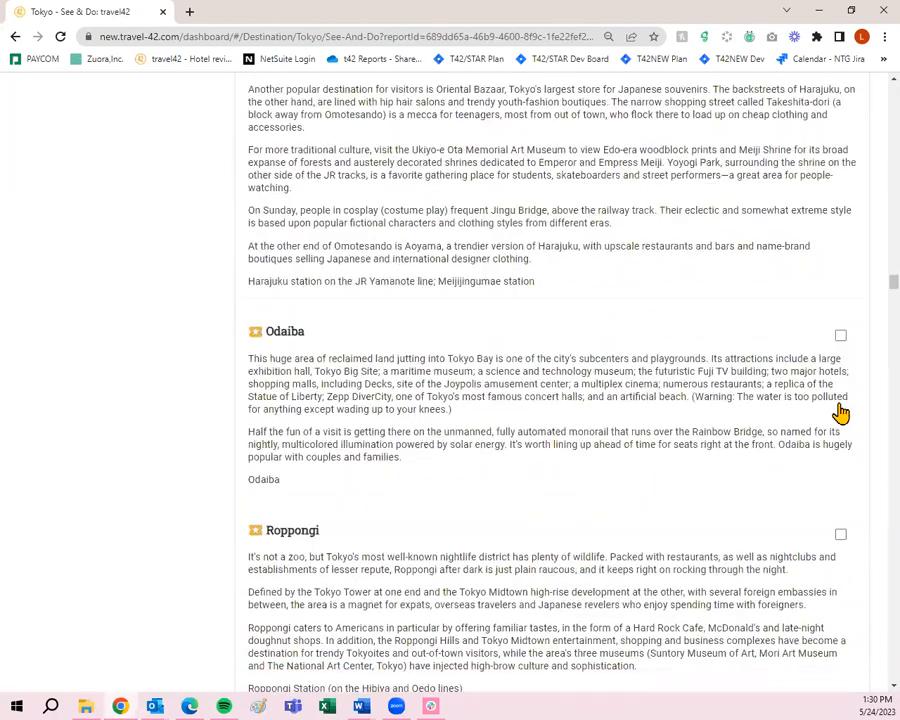
pyautogui.click(839, 338)
pyautogui.scroll(-3, 828, 355)
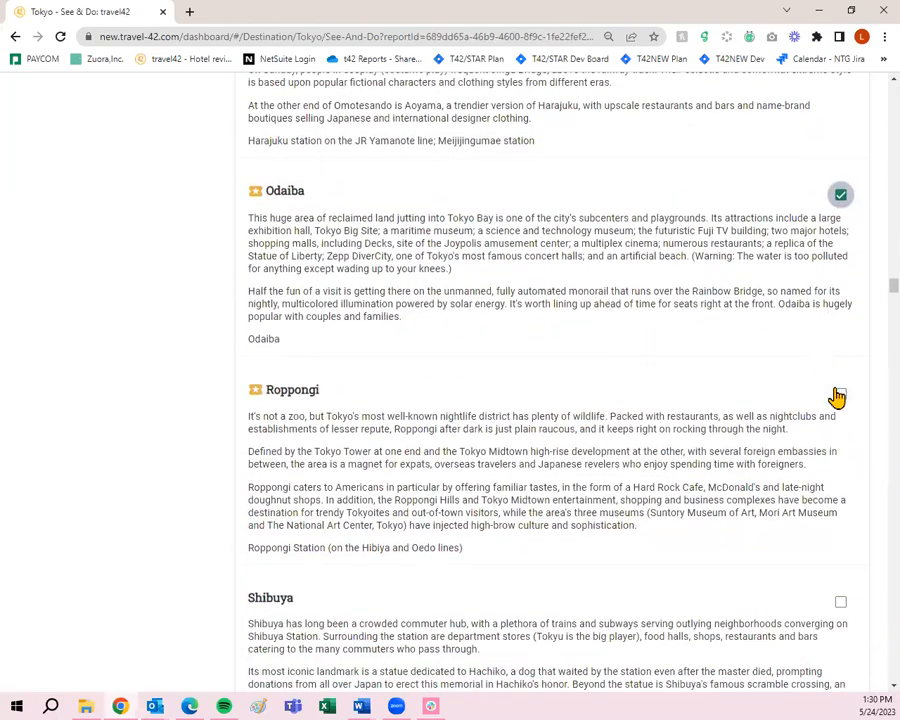
pyautogui.click(840, 396)
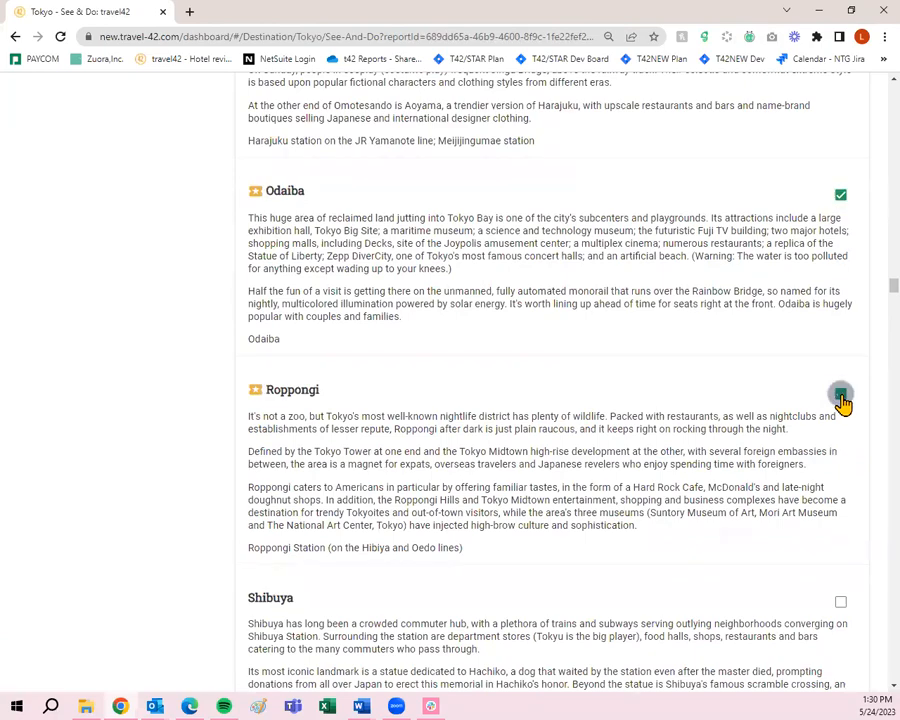
# - Add Shinjuku Gyoen Garden, the Hiking & Walking overview and Mount Fuji to the trip
pyautogui.scroll(-3, 798, 400)
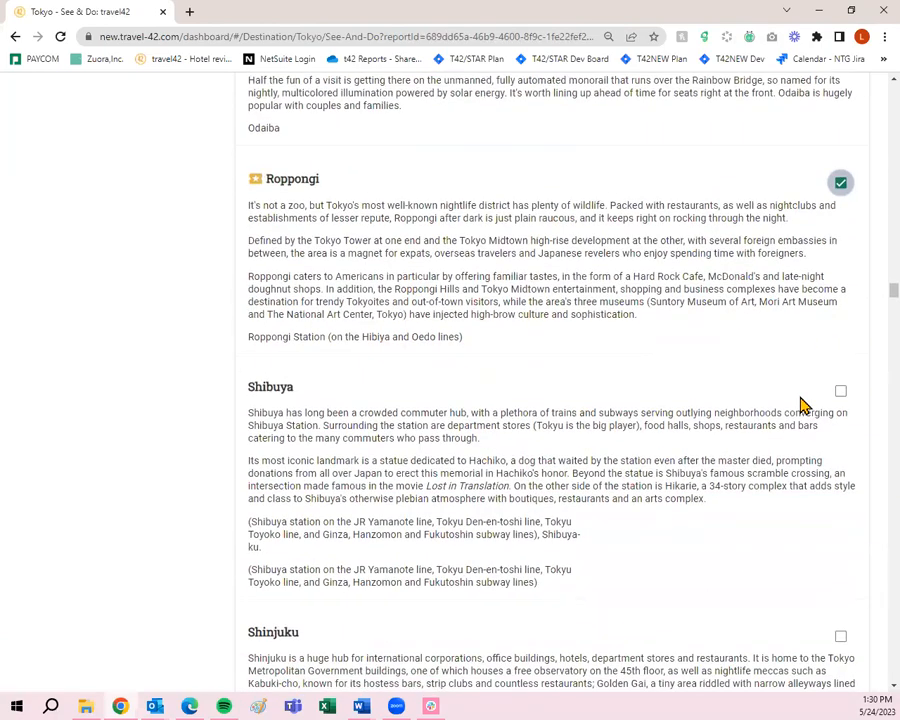
pyautogui.scroll(-6, 800, 405)
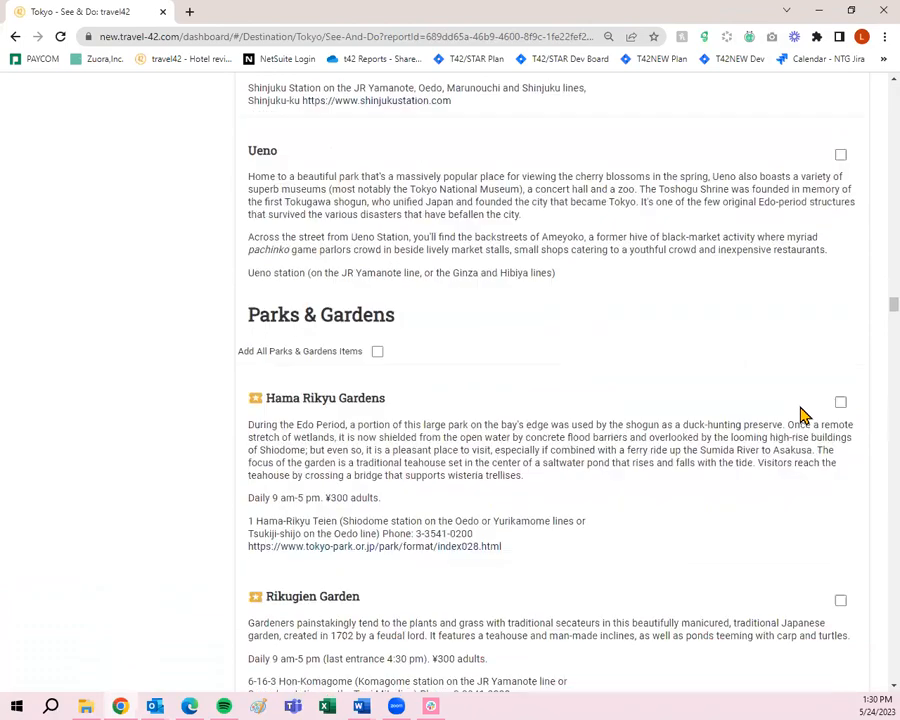
pyautogui.scroll(-6, 798, 405)
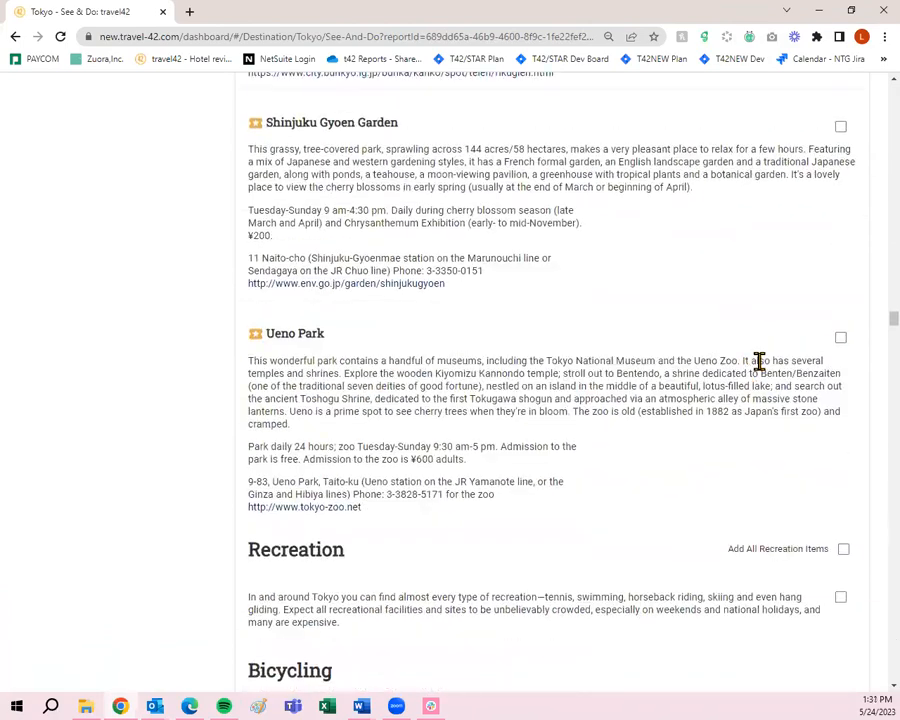
pyautogui.scroll(2, 762, 360)
pyautogui.click(841, 267)
pyautogui.scroll(-7, 842, 272)
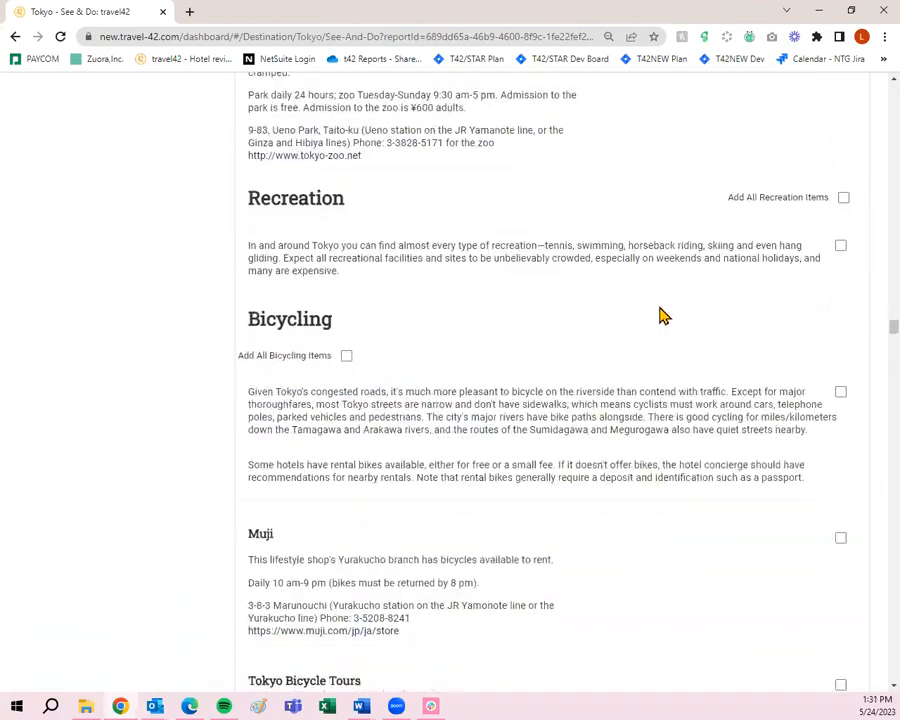
pyautogui.scroll(-3, 496, 346)
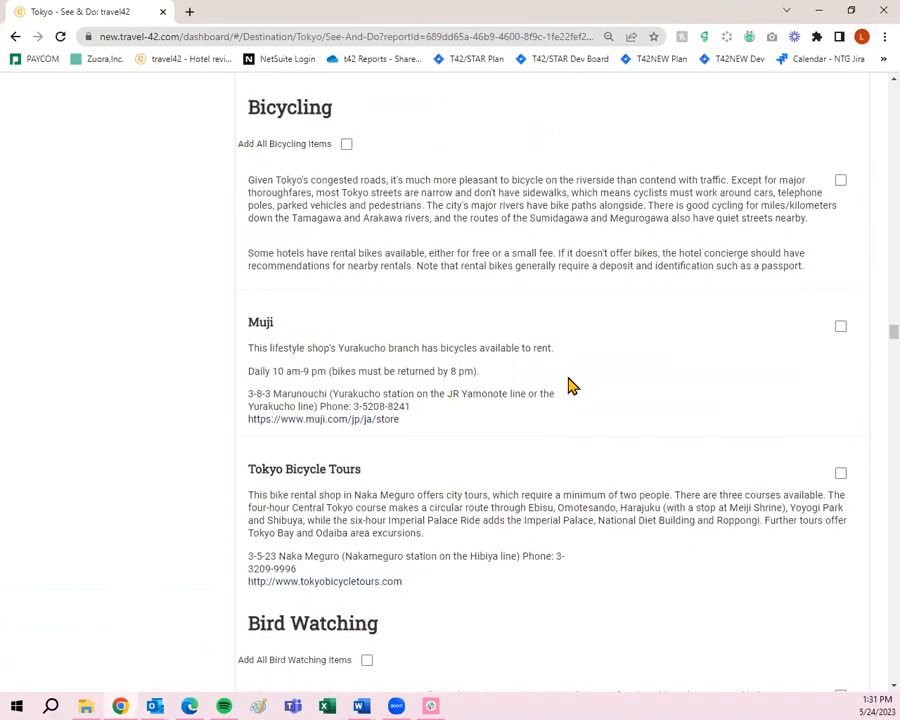
pyautogui.scroll(-9, 586, 388)
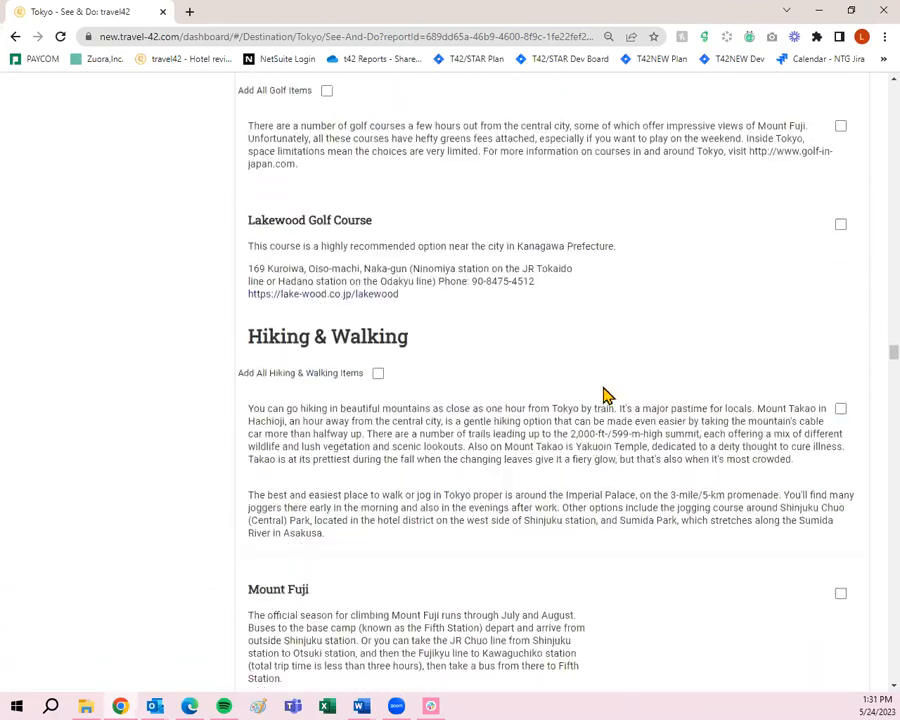
pyautogui.scroll(-3, 634, 397)
pyautogui.scroll(1, 700, 395)
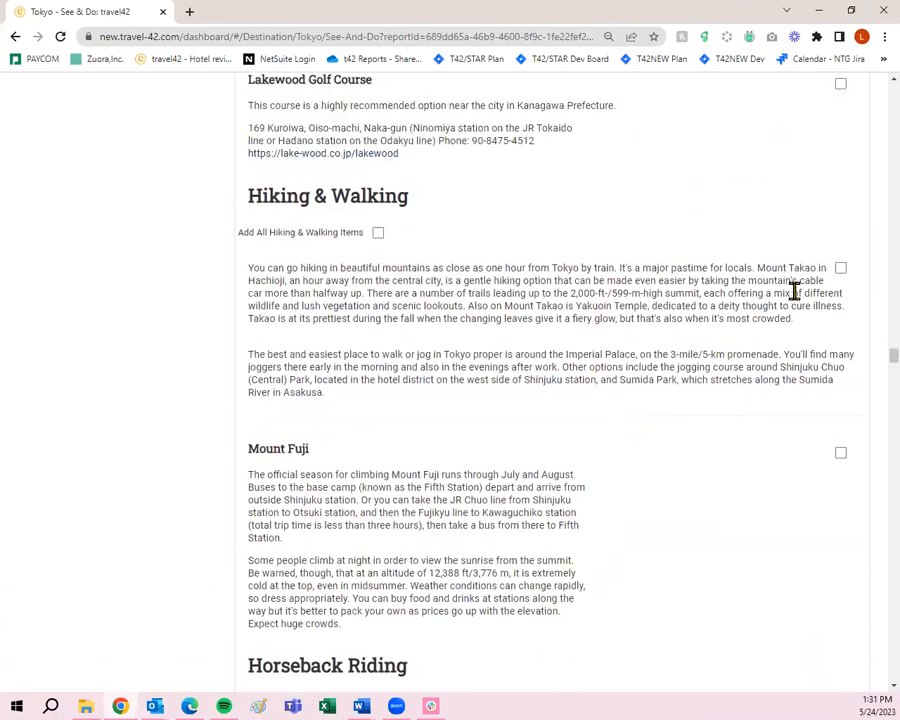
pyautogui.click(838, 269)
pyautogui.scroll(-3, 822, 300)
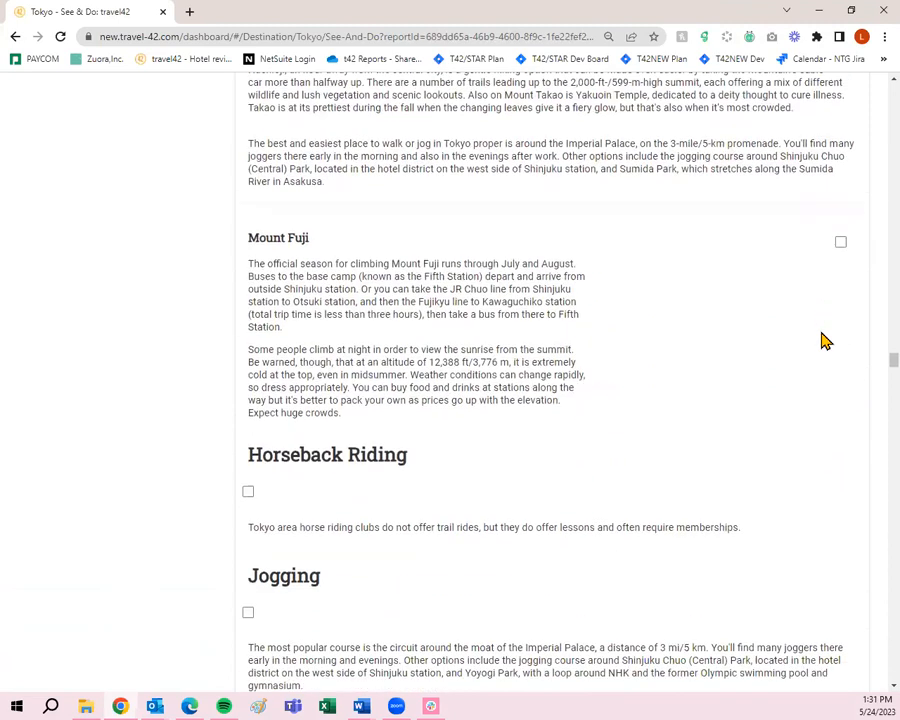
pyautogui.click(836, 242)
pyautogui.scroll(-3, 700, 342)
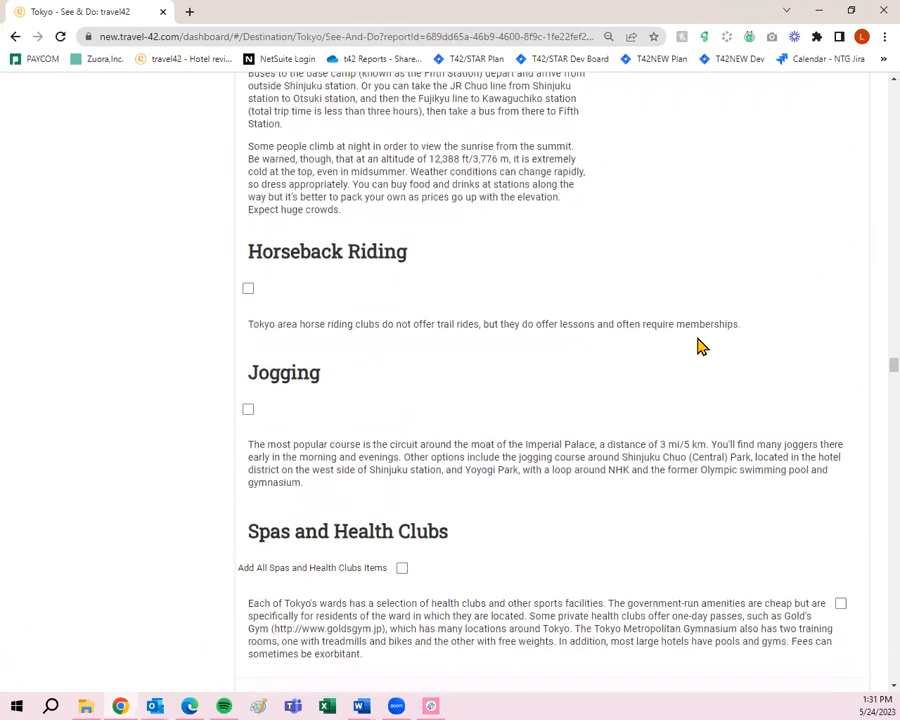
pyautogui.scroll(-2, 700, 345)
pyautogui.scroll(-1, 640, 352)
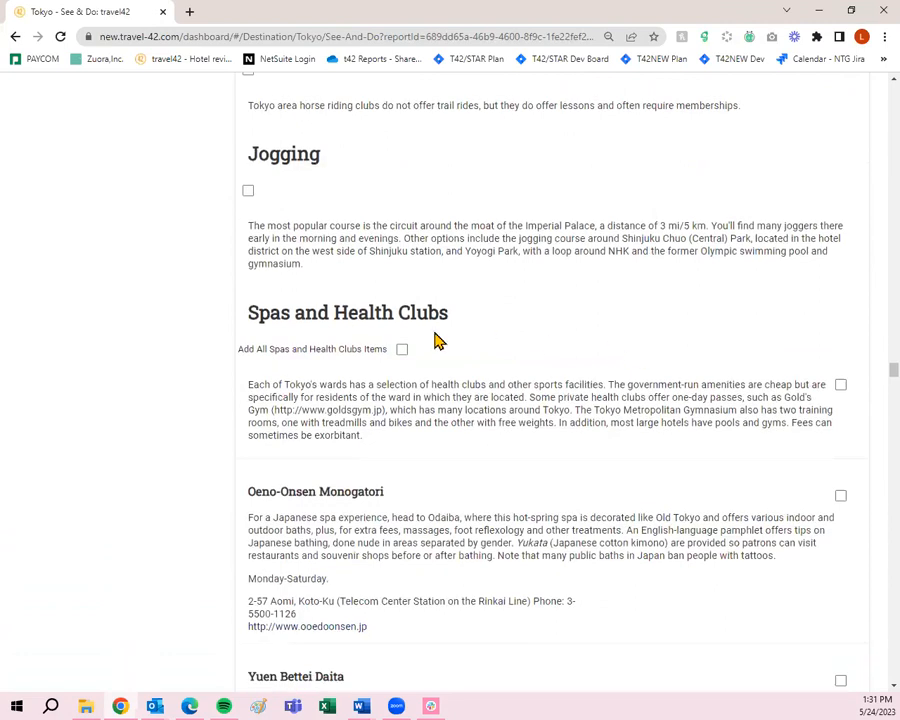
# - Add all Spas and Health Clubs and all Bars, Taverns & Pubs items, plus the Nightlife overview
pyautogui.click(401, 349)
pyautogui.scroll(-2, 512, 360)
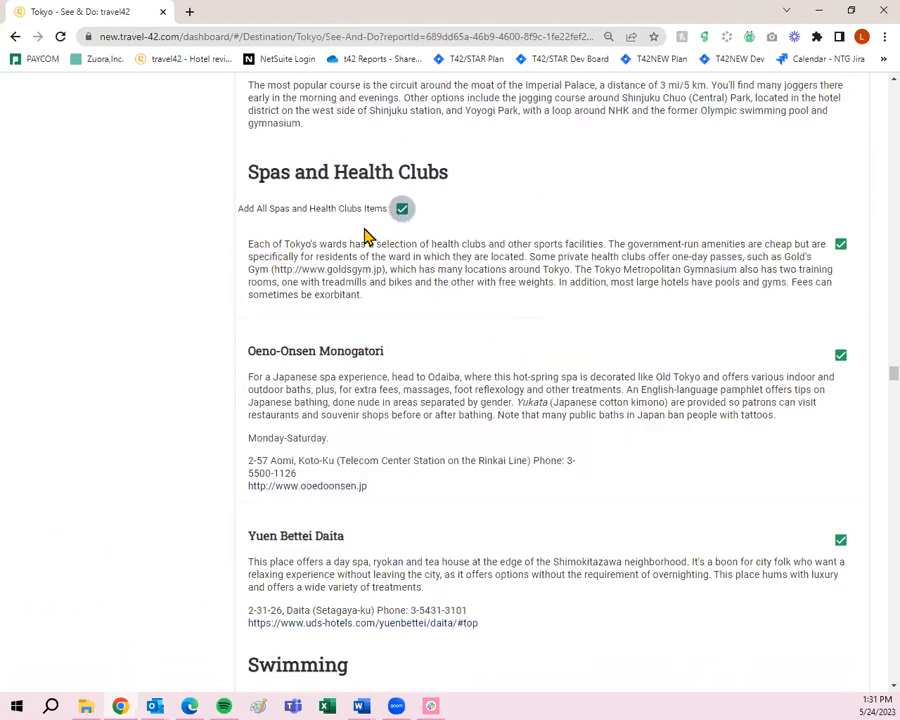
pyautogui.scroll(-5, 824, 402)
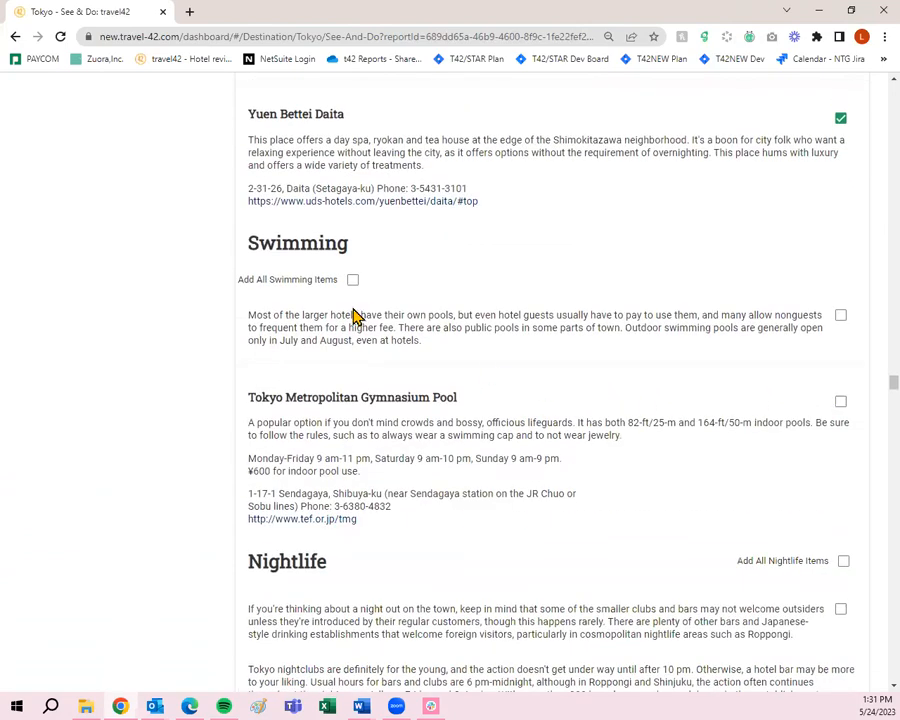
pyautogui.scroll(-1, 362, 315)
pyautogui.scroll(-5, 482, 337)
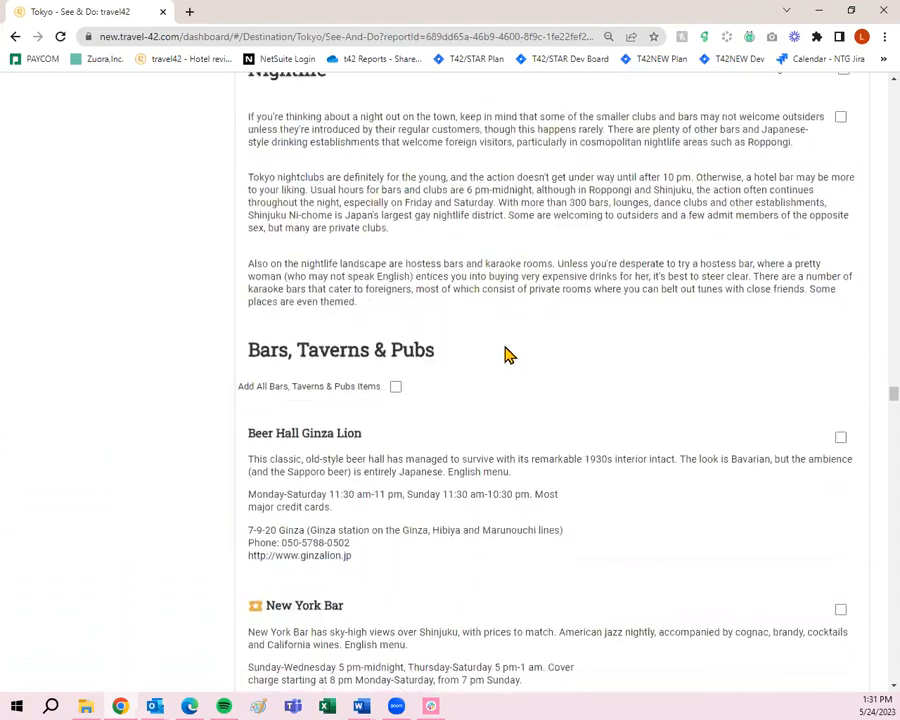
pyautogui.click(395, 386)
pyautogui.click(838, 116)
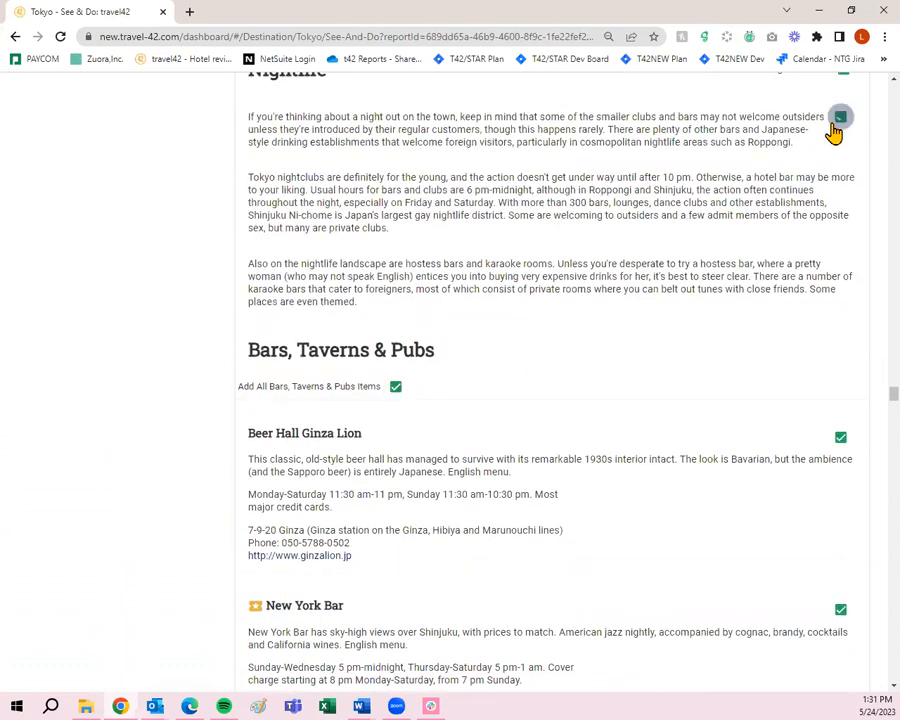
# - Add Blue Note Tokyo, Cotton Club, Liquid Room and Kabukiza Theatre to the trip
pyautogui.scroll(-4, 762, 314)
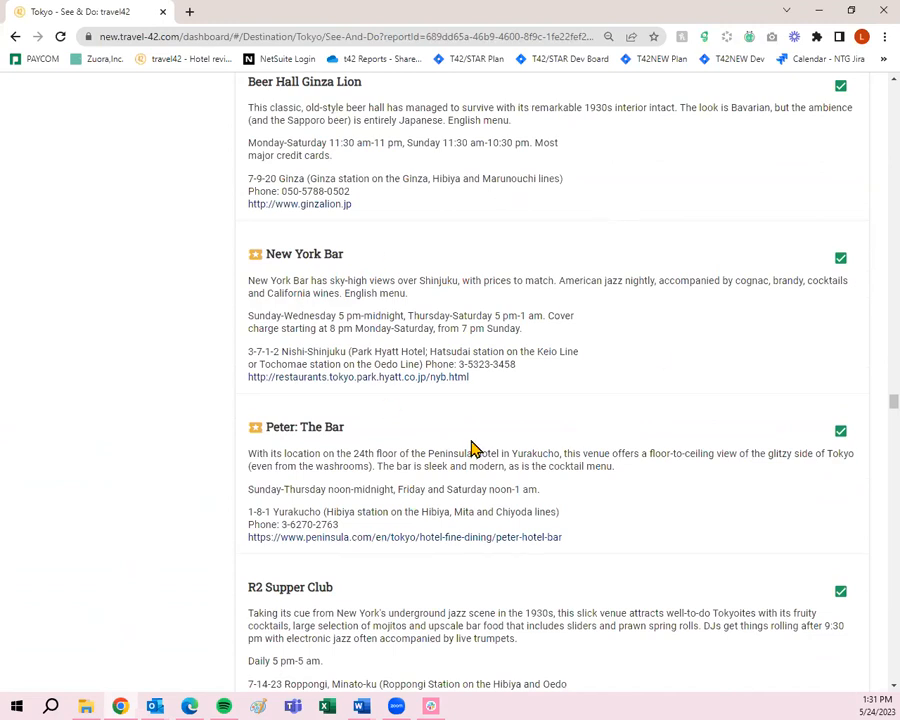
pyautogui.scroll(3, 474, 449)
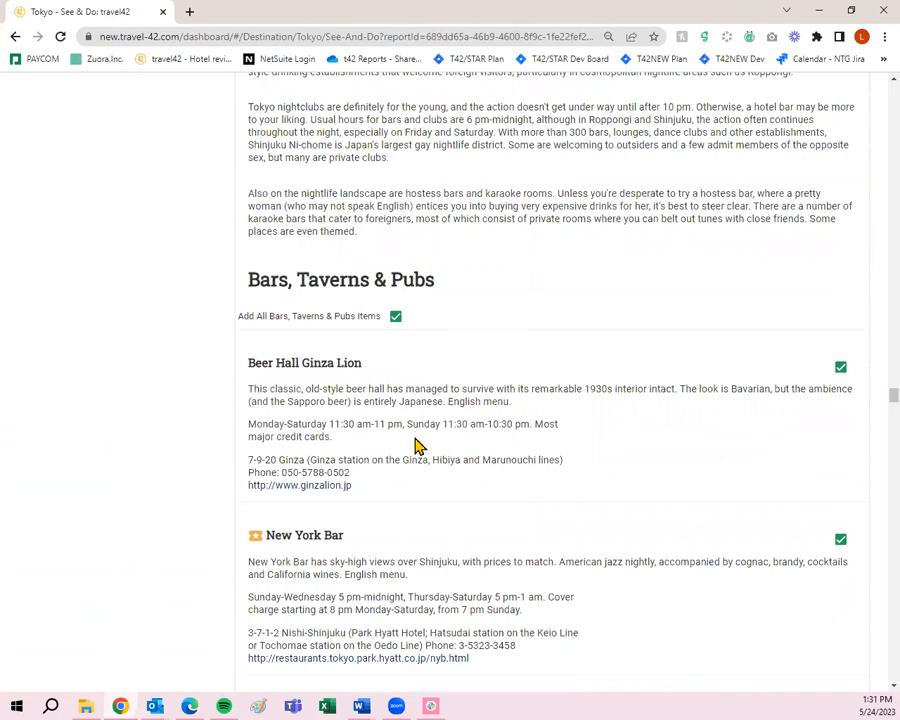
pyautogui.scroll(-10, 418, 446)
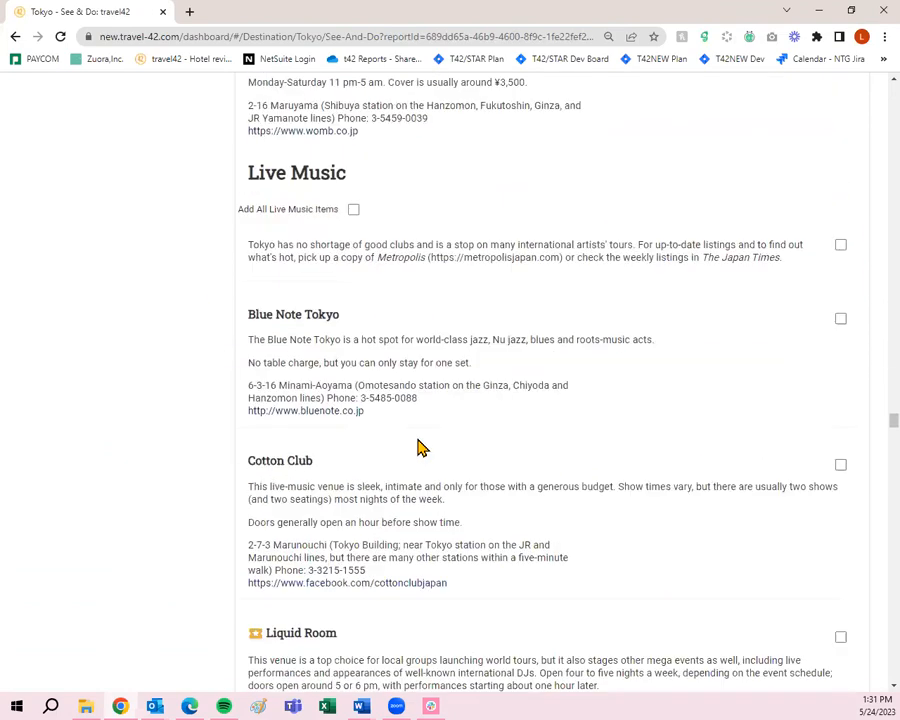
pyautogui.click(840, 289)
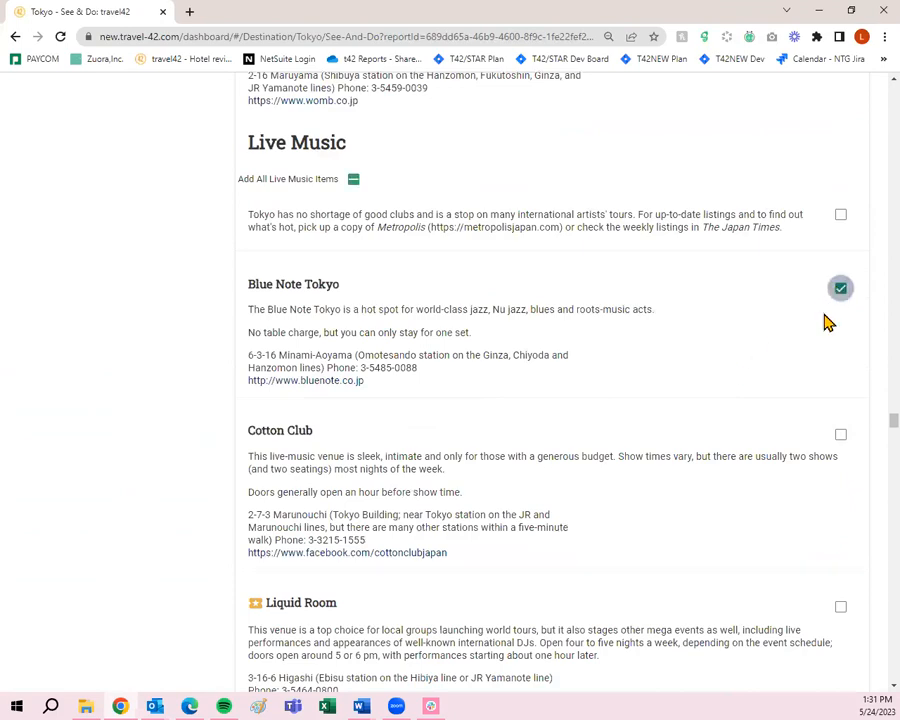
pyautogui.scroll(-2, 826, 322)
pyautogui.click(840, 294)
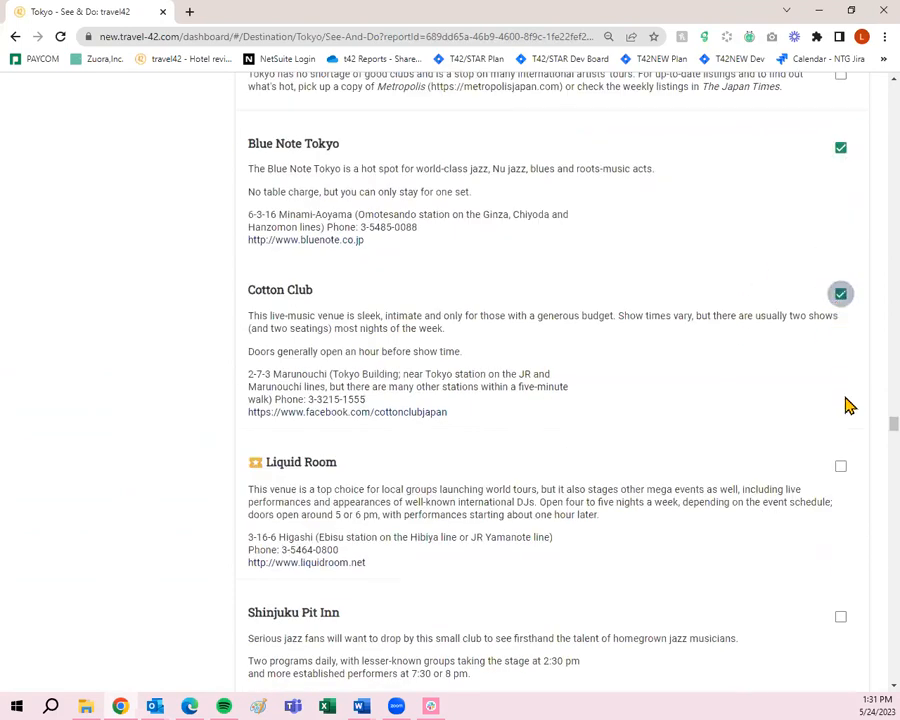
pyautogui.click(838, 468)
pyautogui.scroll(-10, 810, 474)
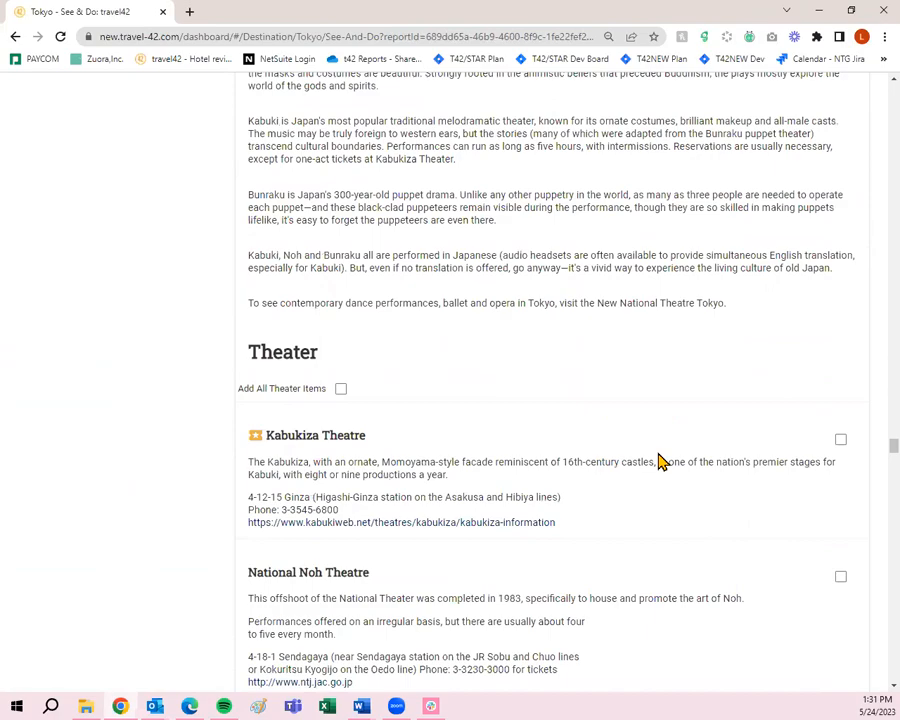
pyautogui.scroll(-2, 660, 461)
pyautogui.click(840, 288)
pyautogui.scroll(-10, 840, 300)
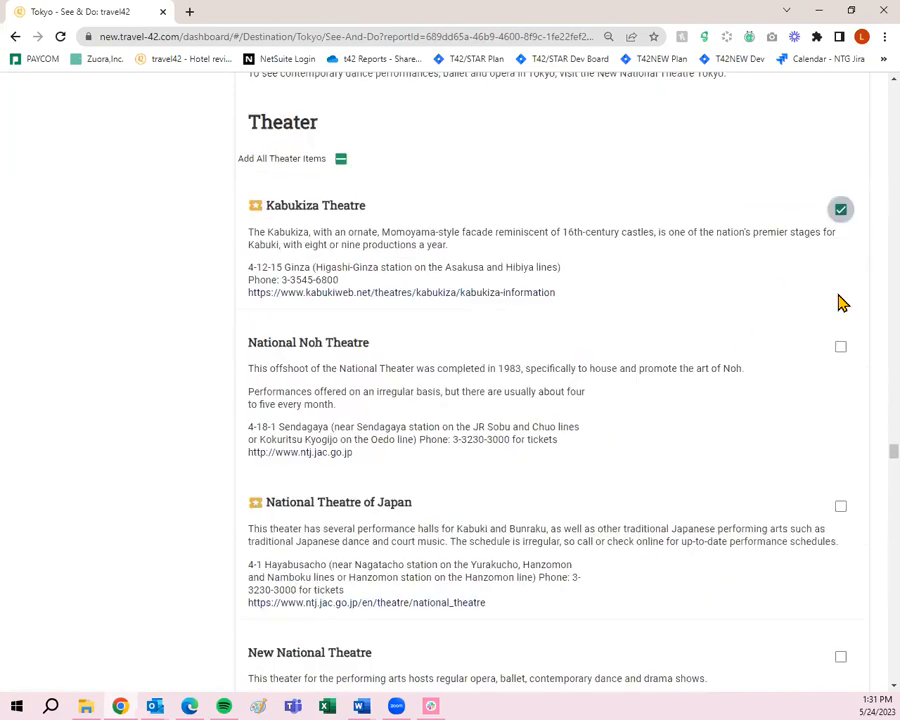
pyautogui.scroll(-11, 798, 338)
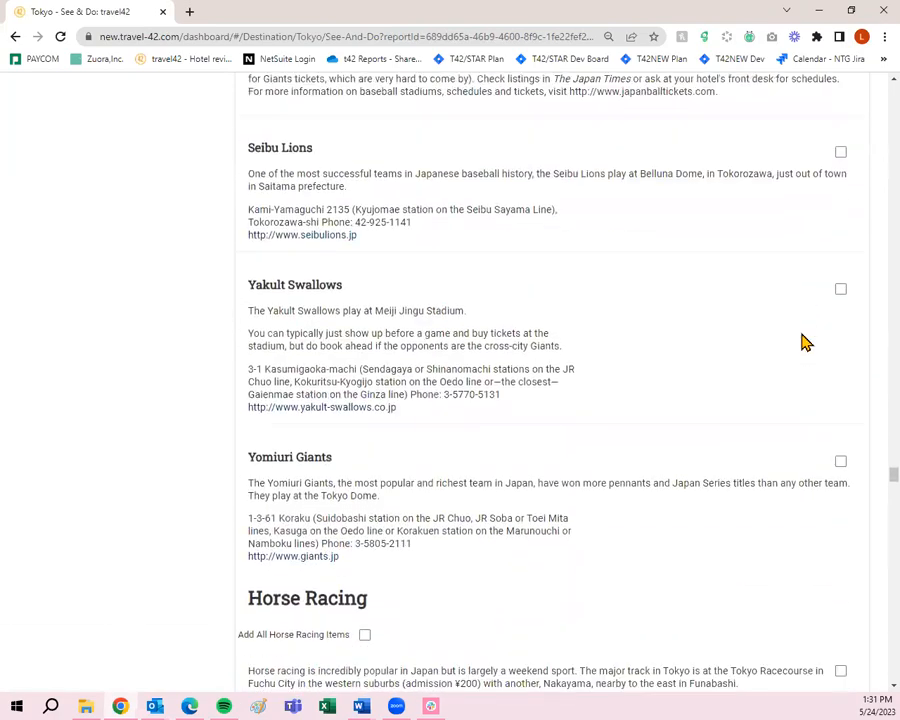
pyautogui.scroll(-12, 798, 338)
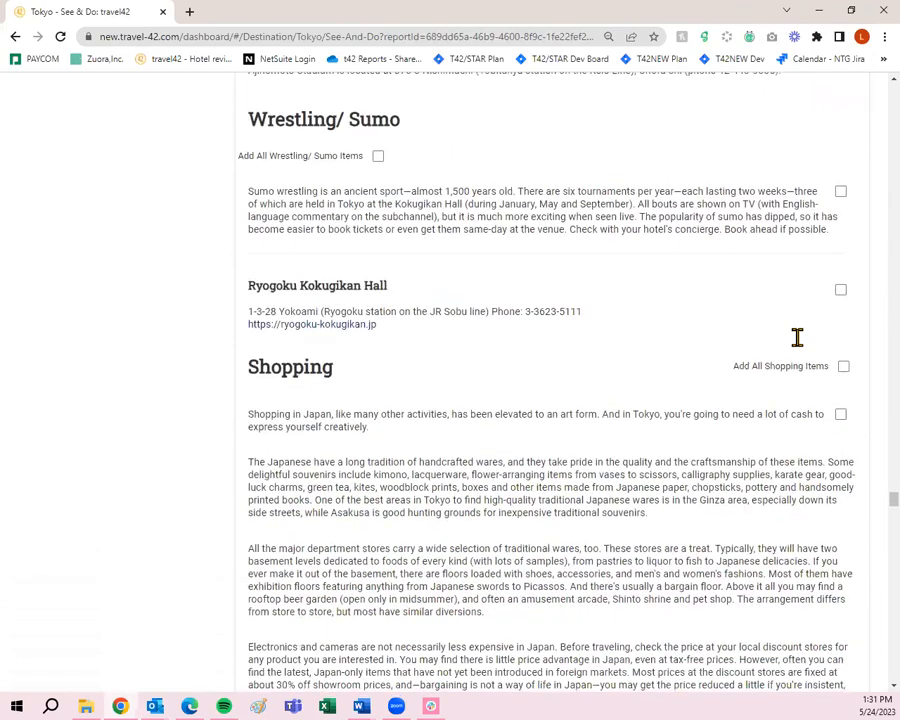
pyautogui.scroll(2, 836, 286)
# - Add the Shopping overview plus all Bookstores, Department Stores, Markets, Shopping Areas and Specialty Stores items
pyautogui.click(836, 272)
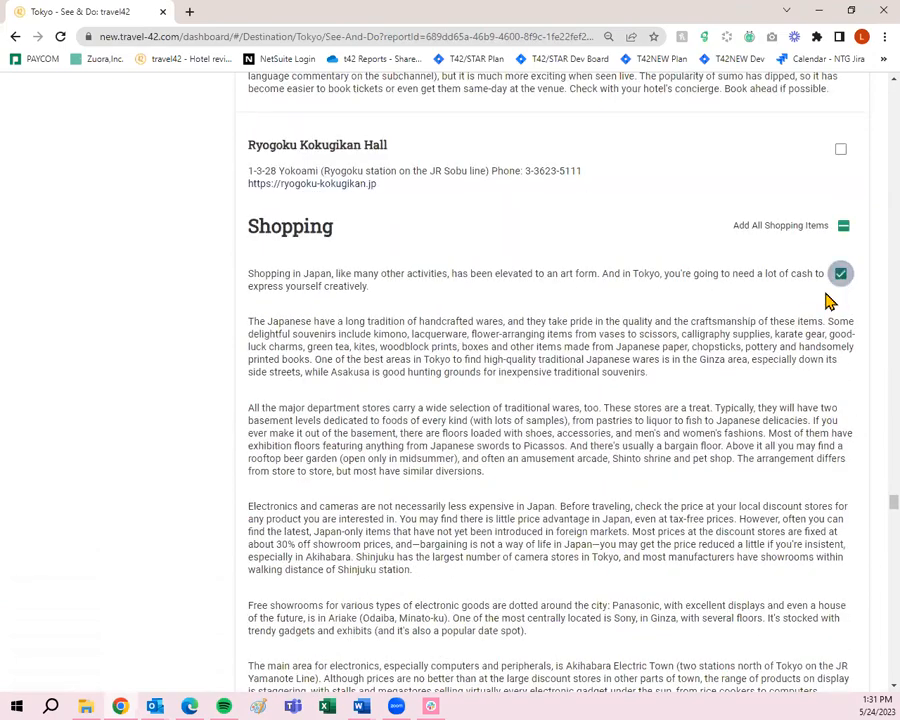
pyautogui.scroll(-6, 822, 300)
pyautogui.scroll(-1, 776, 365)
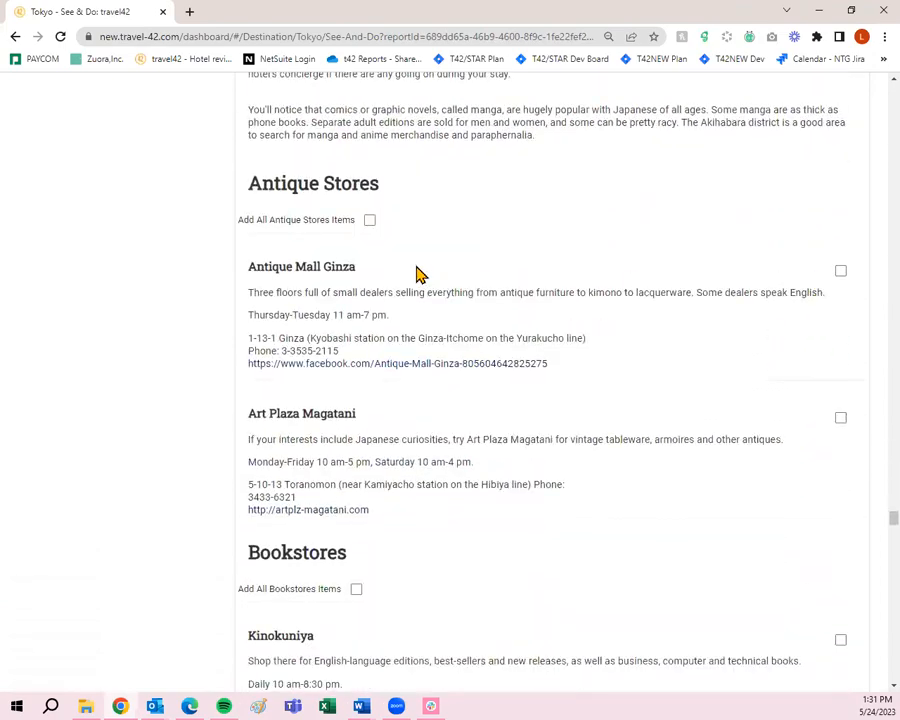
pyautogui.scroll(-3, 430, 295)
pyautogui.click(358, 240)
pyautogui.scroll(-2, 465, 302)
pyautogui.scroll(-3, 465, 302)
pyautogui.click(386, 240)
pyautogui.scroll(-4, 420, 270)
pyautogui.scroll(-6, 423, 277)
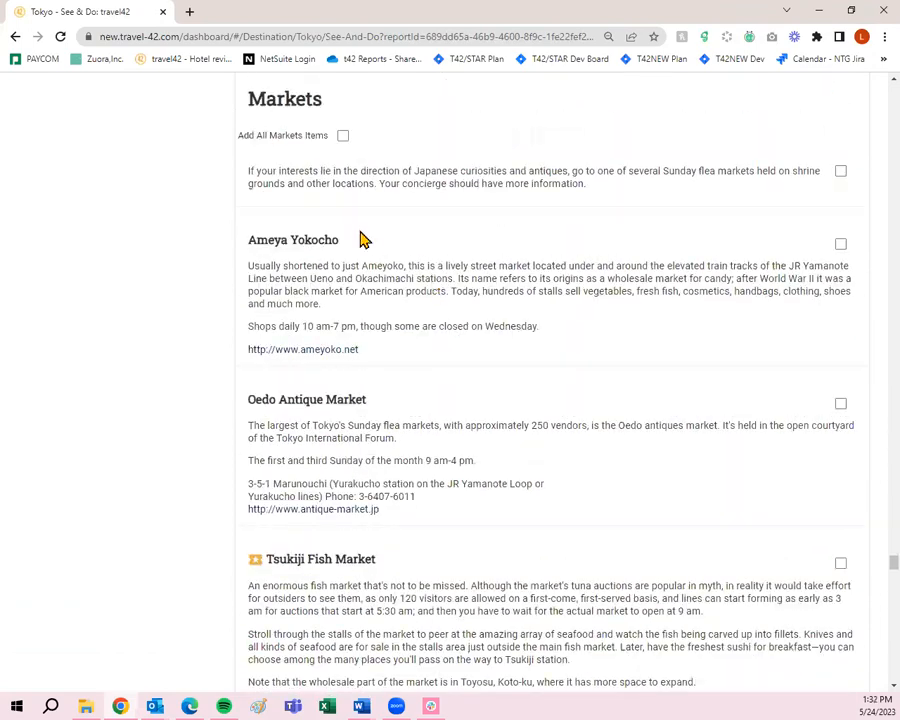
pyautogui.click(342, 138)
pyautogui.scroll(-7, 480, 308)
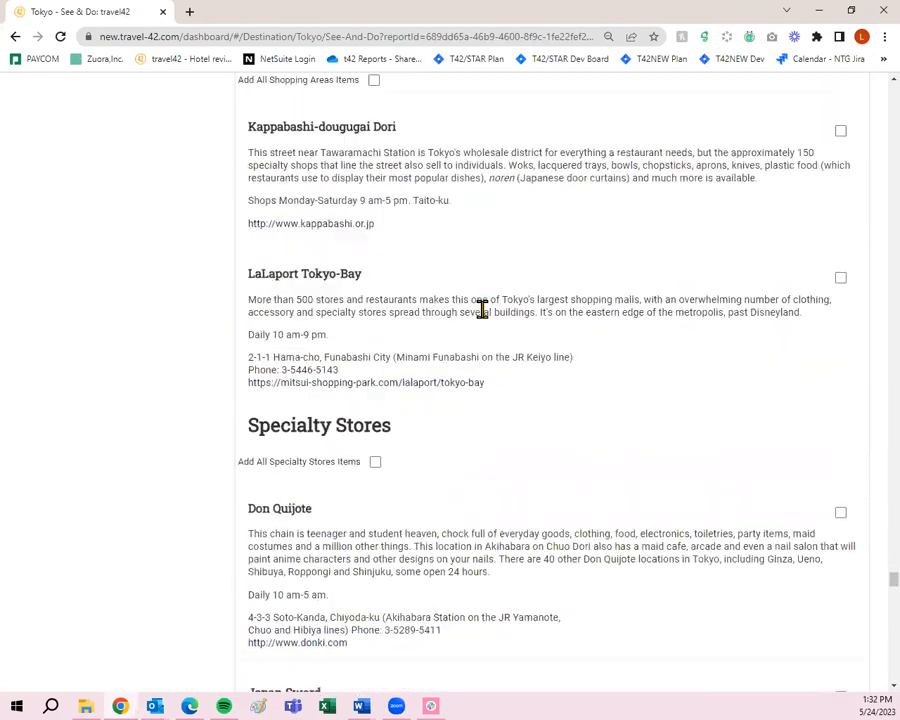
pyautogui.scroll(1, 393, 155)
pyautogui.click(375, 130)
pyautogui.scroll(-3, 418, 170)
pyautogui.click(374, 236)
# - Add the Day Trips itinerary and all Local Tours items to the trip
pyautogui.scroll(-3, 380, 238)
pyautogui.scroll(-16, 424, 266)
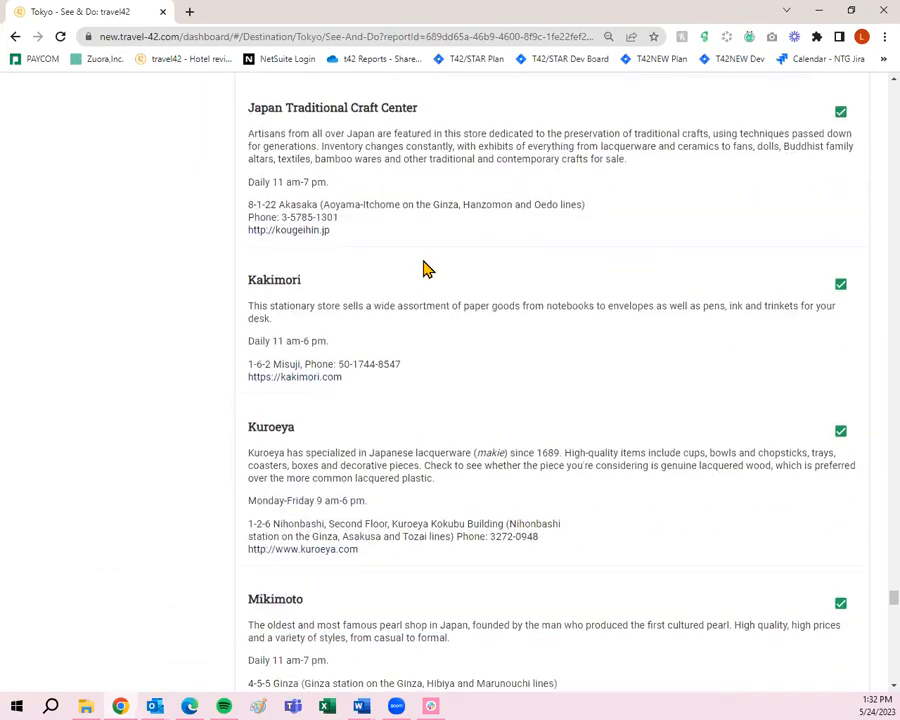
pyautogui.scroll(-5, 435, 277)
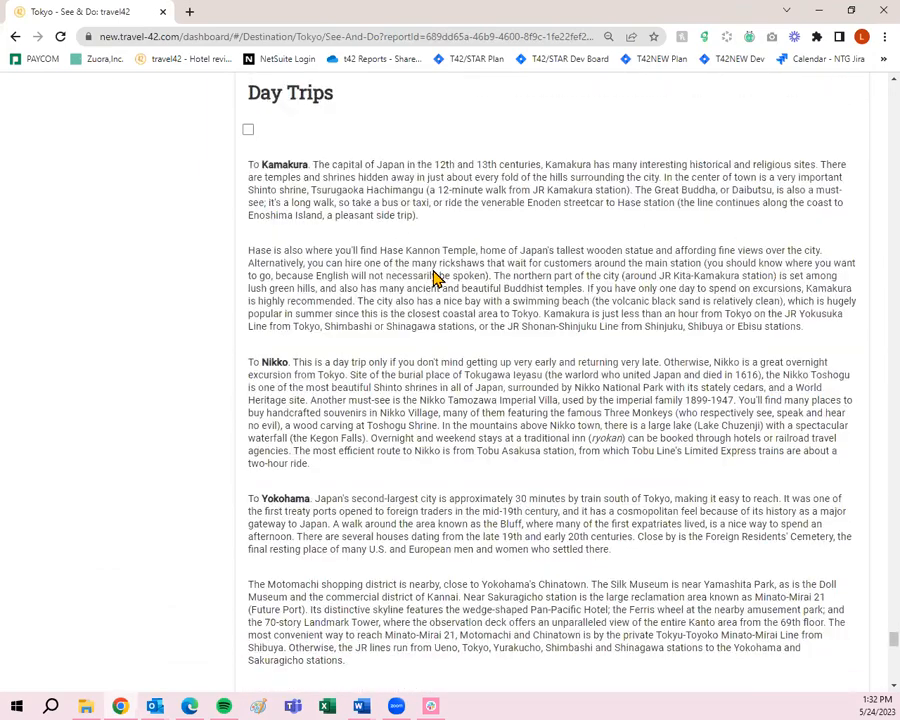
pyautogui.scroll(2, 428, 277)
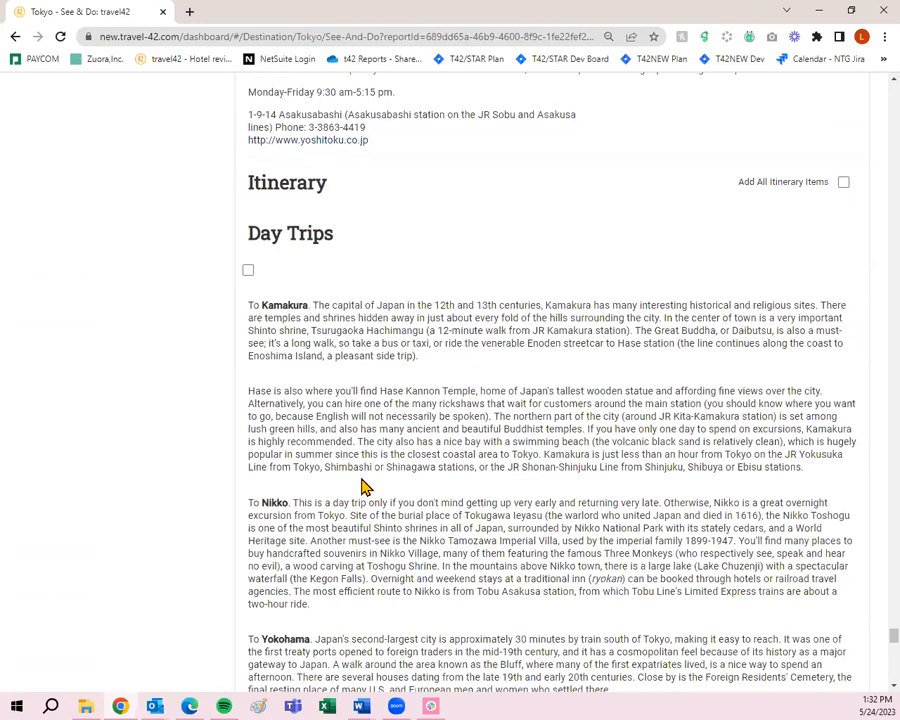
pyautogui.click(248, 270)
pyautogui.scroll(-3, 602, 390)
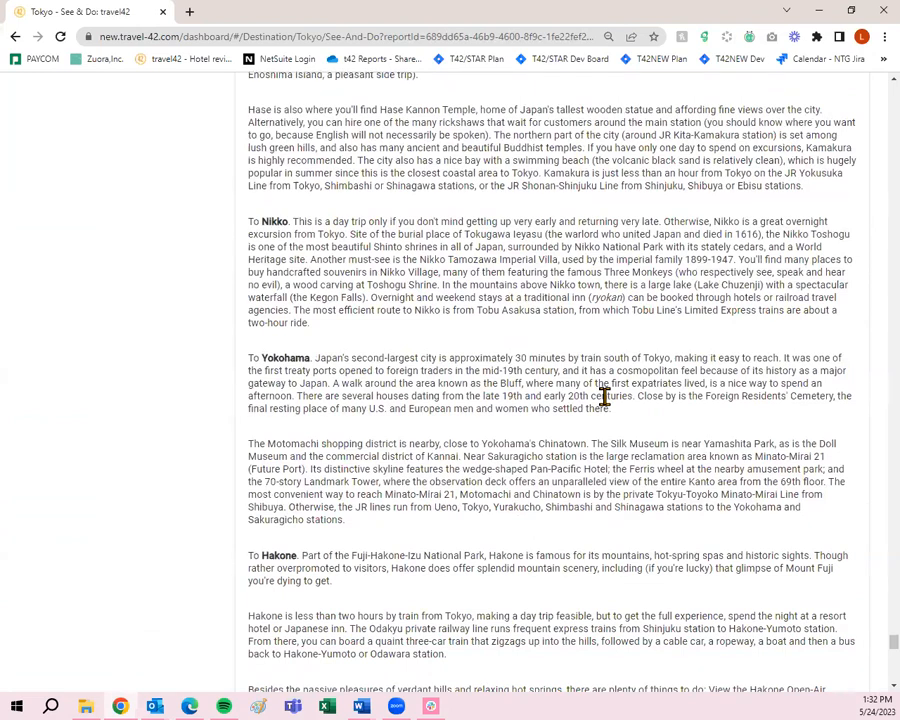
pyautogui.scroll(1, 280, 310)
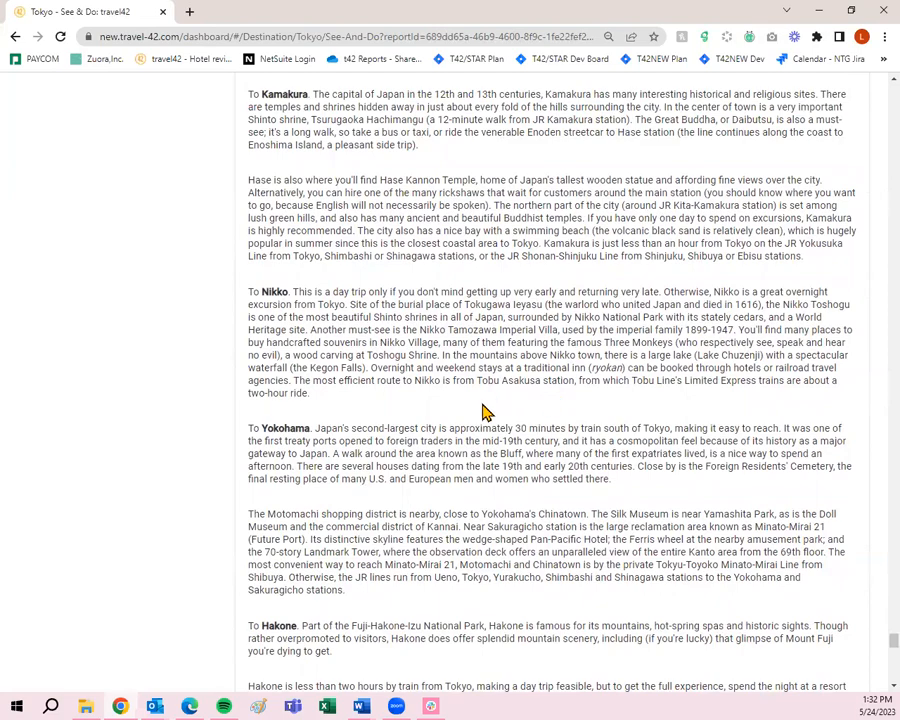
pyautogui.scroll(-6, 464, 426)
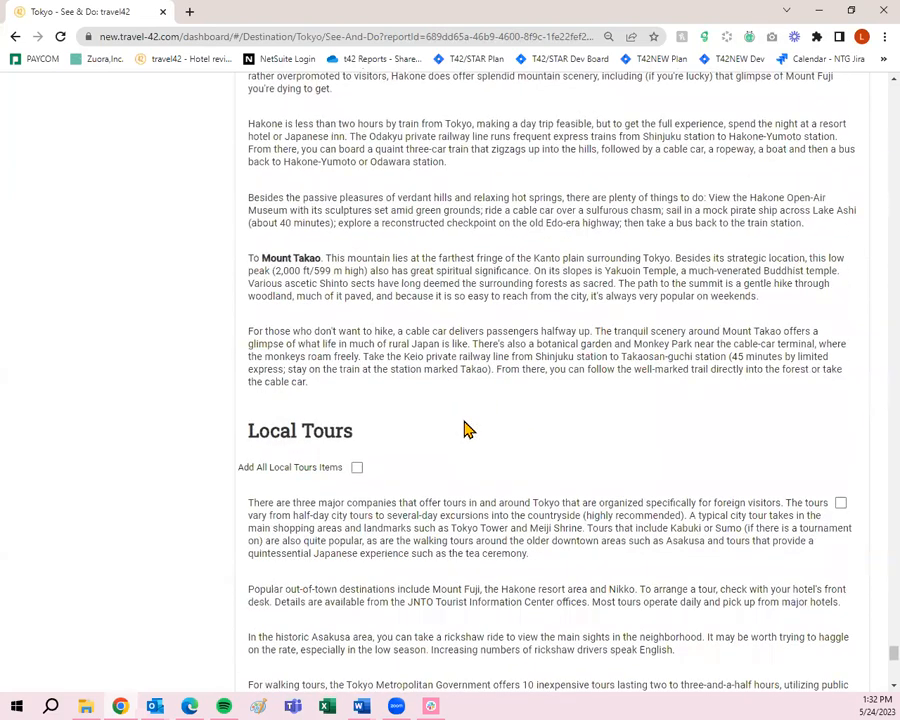
pyautogui.click(357, 467)
pyautogui.scroll(-1, 355, 479)
pyautogui.scroll(-8, 488, 440)
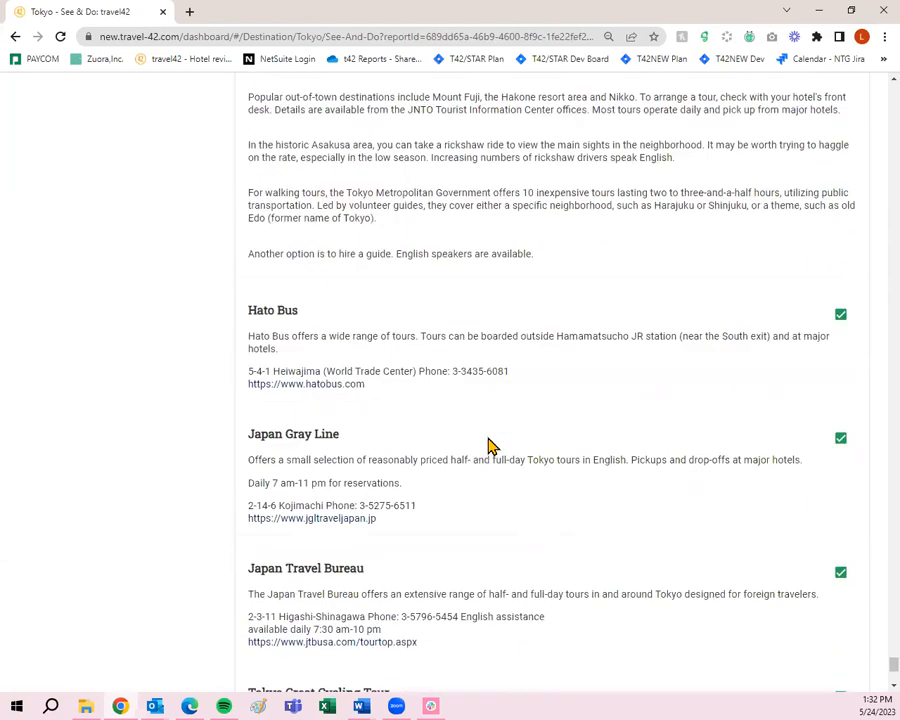
pyautogui.scroll(-1, 490, 446)
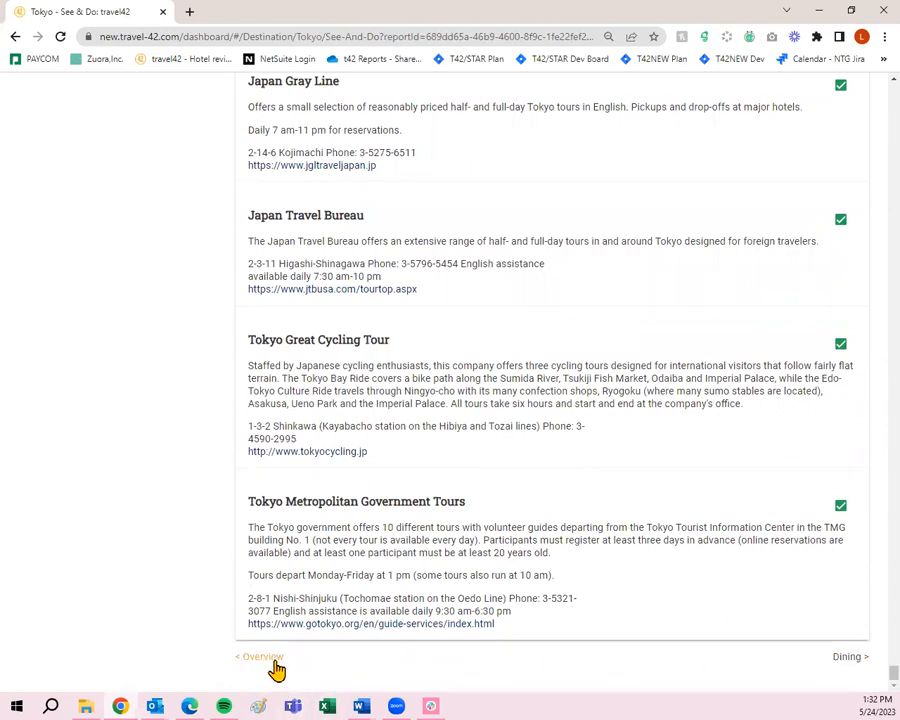
# - On the Tokyo Dining page, add the Dining Overview and all Local & Regional restaurants
pyautogui.click(843, 660)
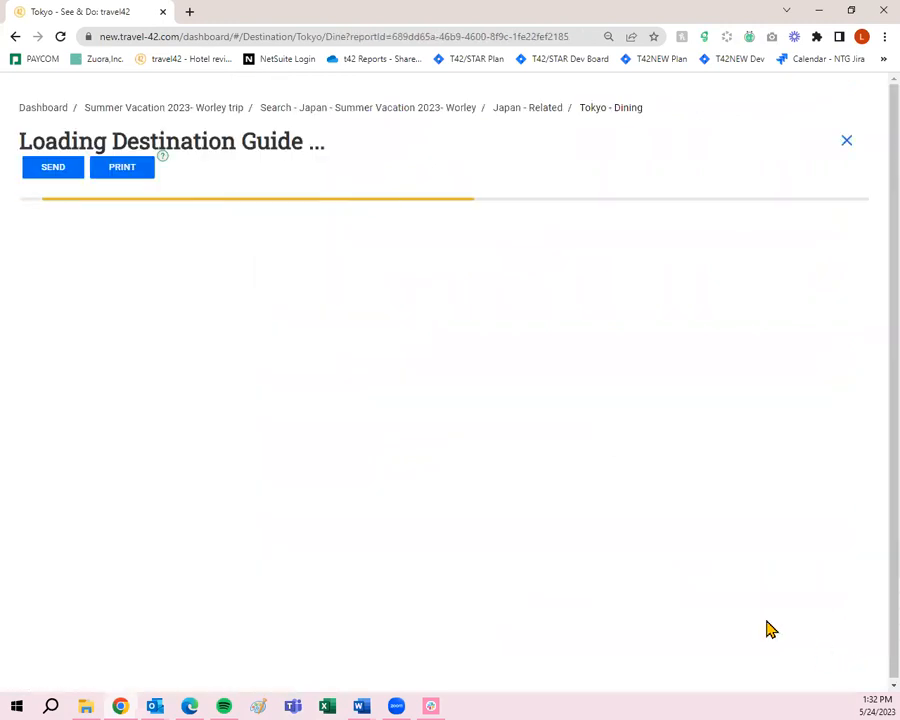
pyautogui.click(843, 314)
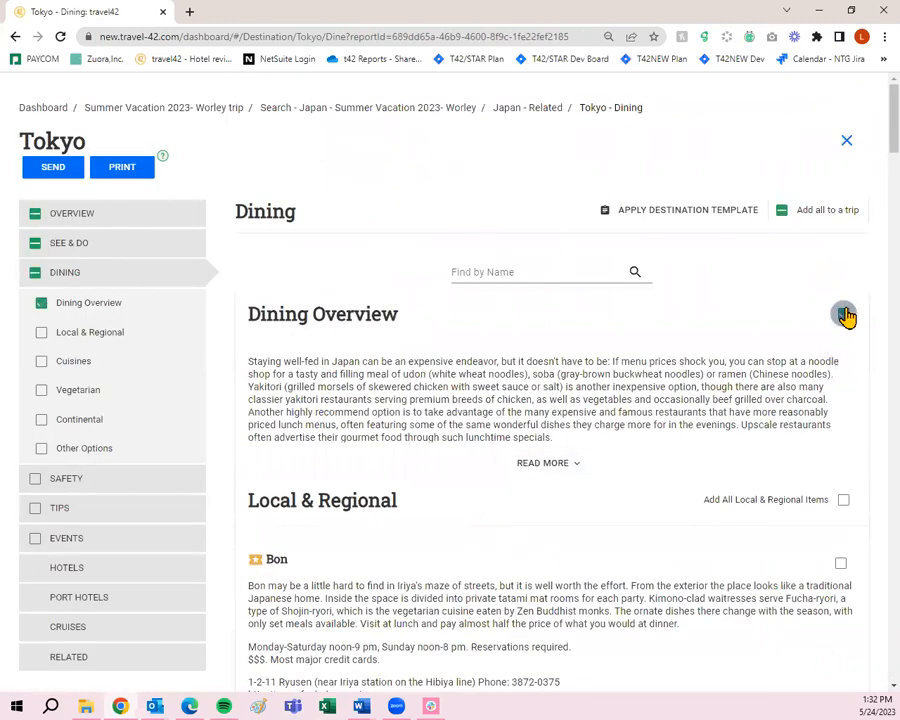
pyautogui.scroll(-2, 846, 318)
pyautogui.scroll(-2, 625, 370)
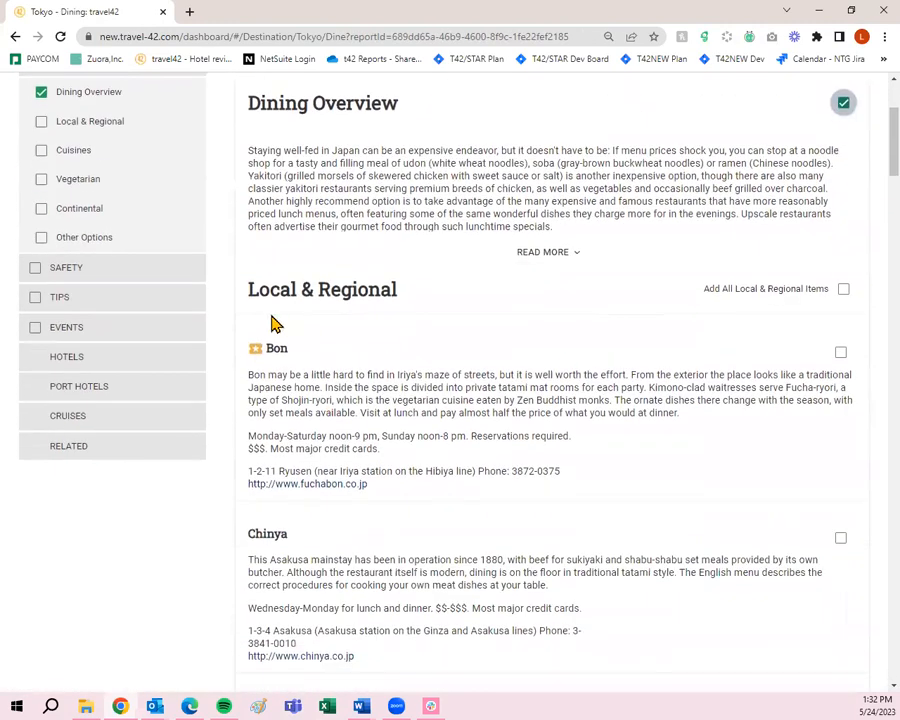
pyautogui.click(843, 289)
pyautogui.scroll(-10, 743, 346)
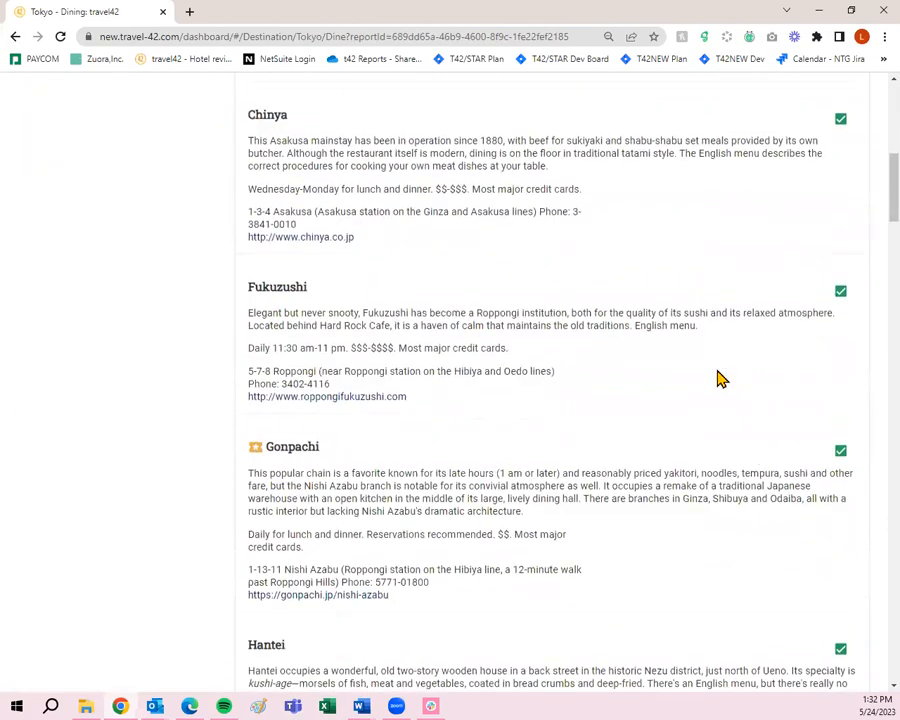
pyautogui.scroll(-15, 720, 380)
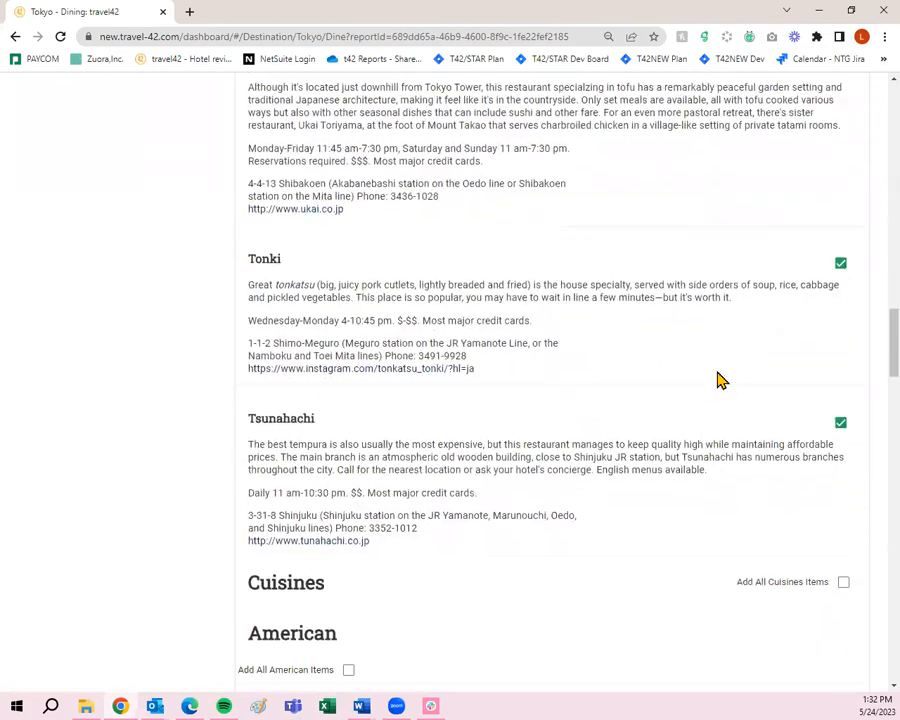
pyautogui.scroll(-15, 717, 378)
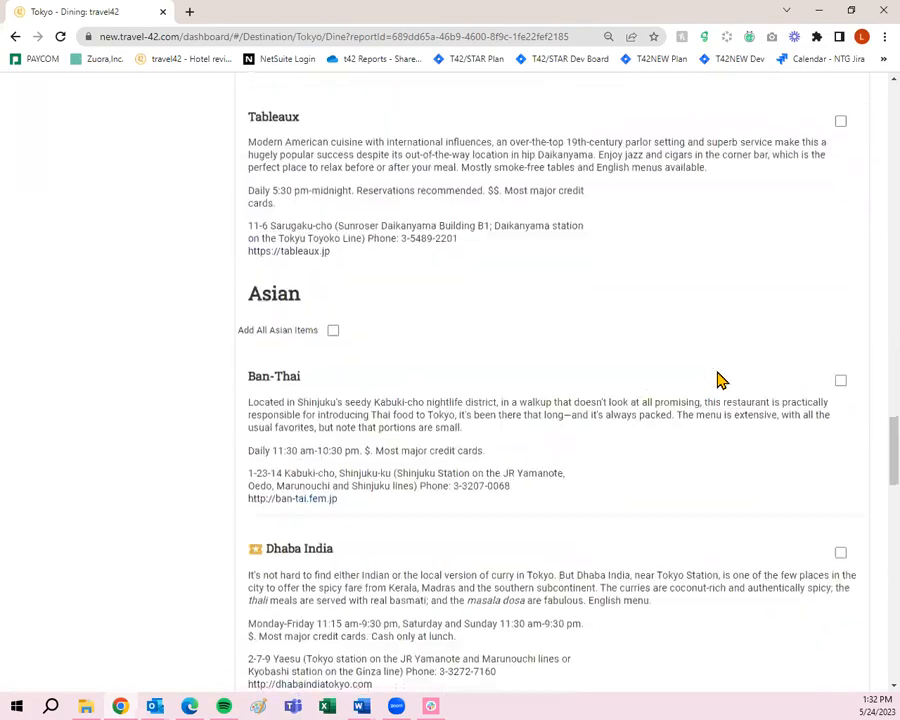
pyautogui.scroll(-15, 717, 378)
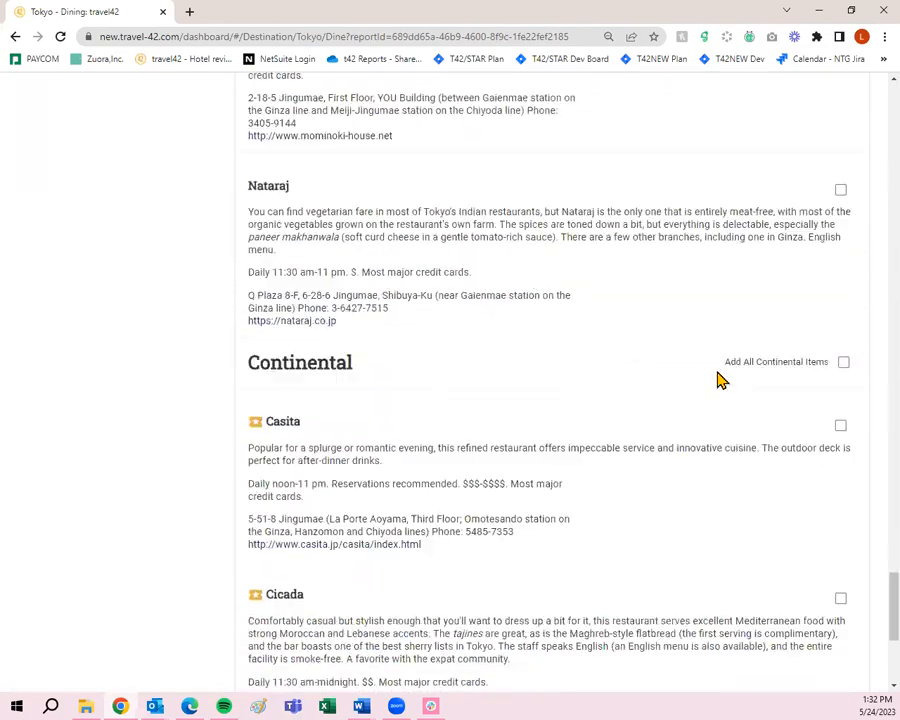
pyautogui.scroll(-2, 720, 378)
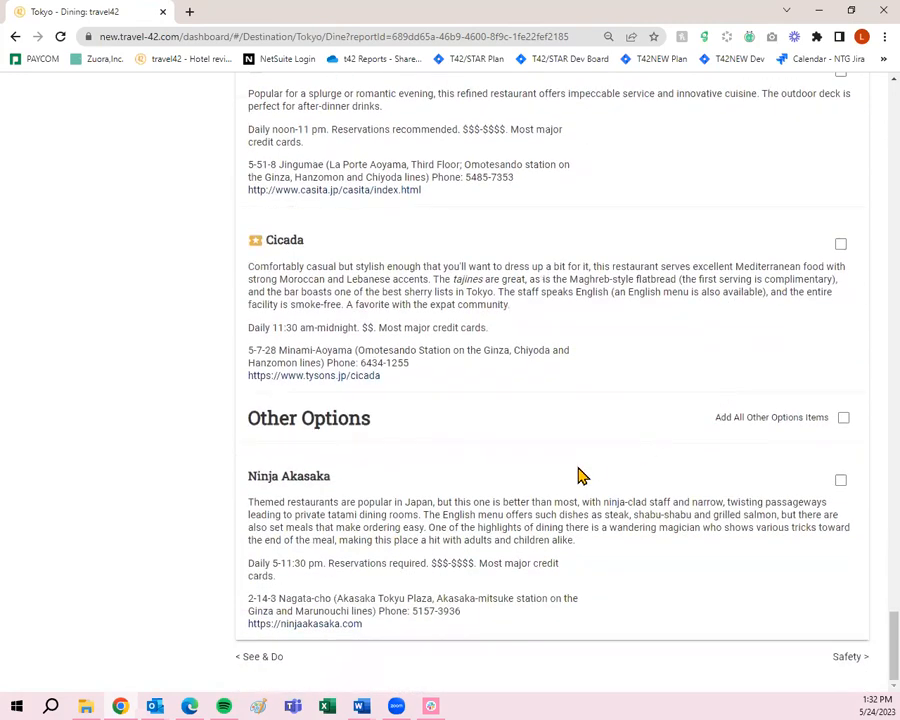
# - Add all four Tokyo Safety sections: Etiquette, Personal Safety, Health and Disabled Advisory
pyautogui.click(845, 660)
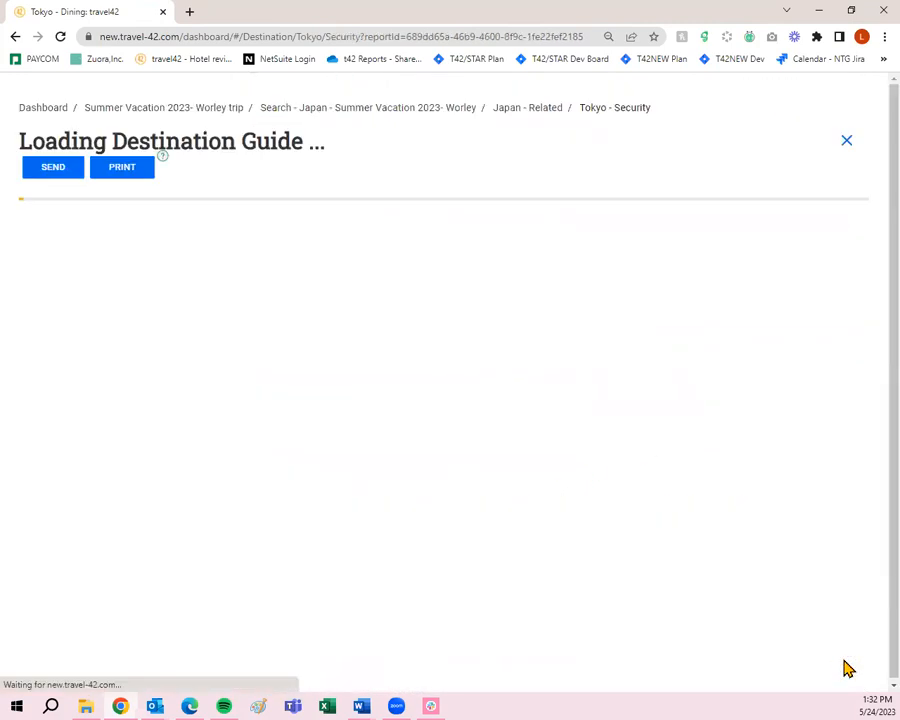
pyautogui.click(843, 315)
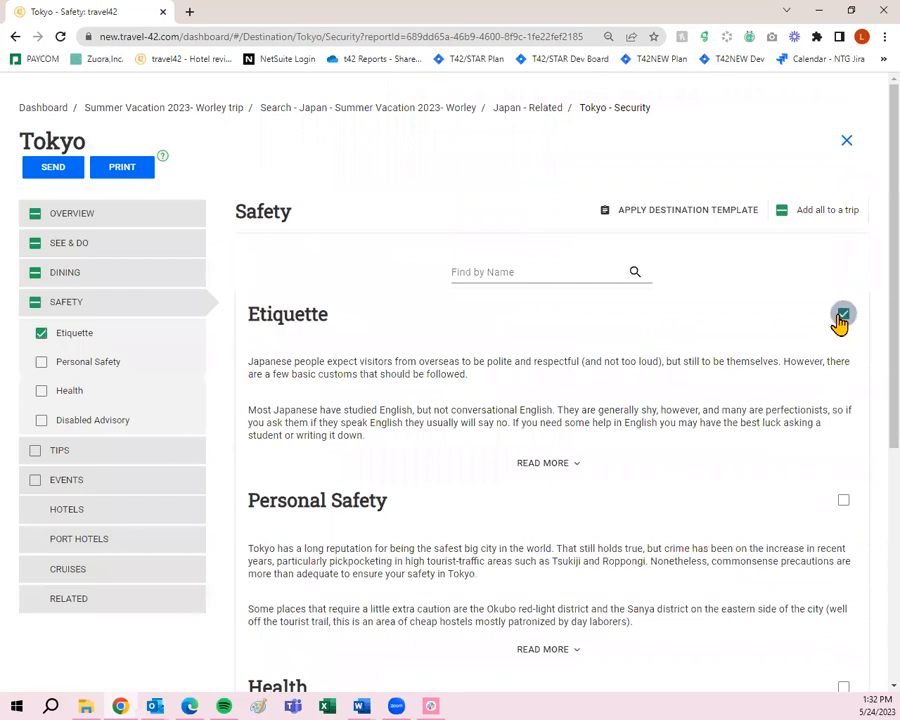
pyautogui.click(841, 499)
pyautogui.scroll(-2, 836, 517)
pyautogui.scroll(-1, 836, 517)
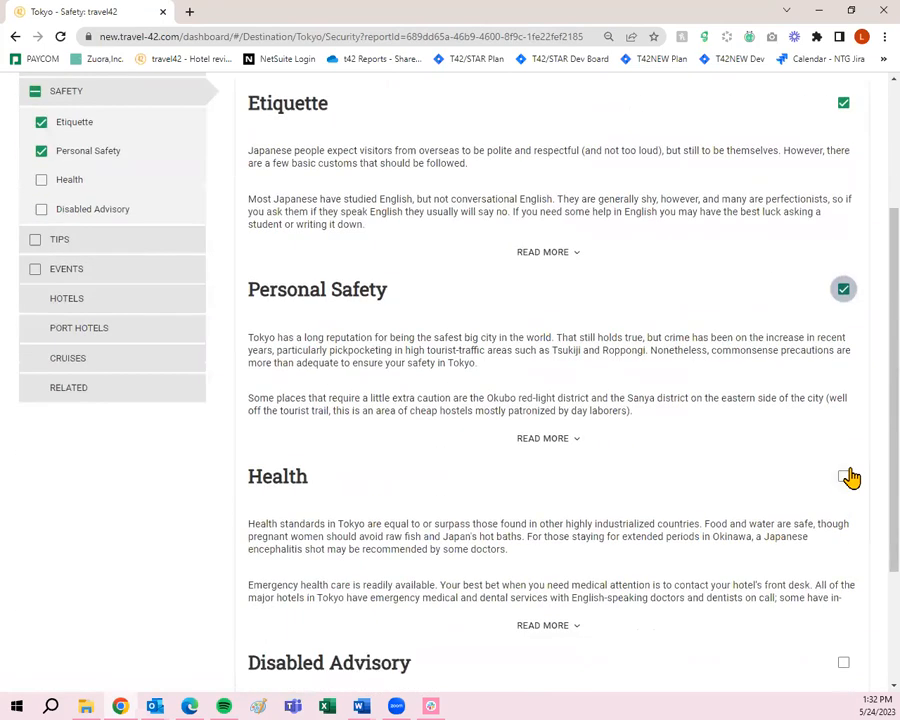
pyautogui.click(845, 474)
pyautogui.scroll(-2, 847, 476)
pyautogui.click(845, 480)
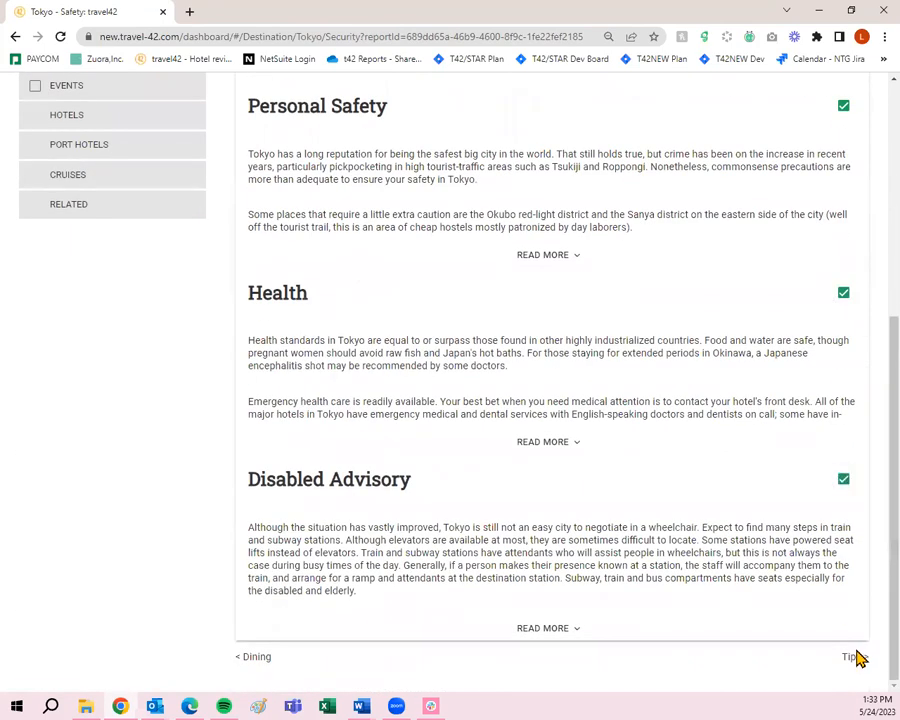
# - On the Tips page, add Dos & Don'ts, Geostats, Money, What to Wear and Weather
pyautogui.click(856, 657)
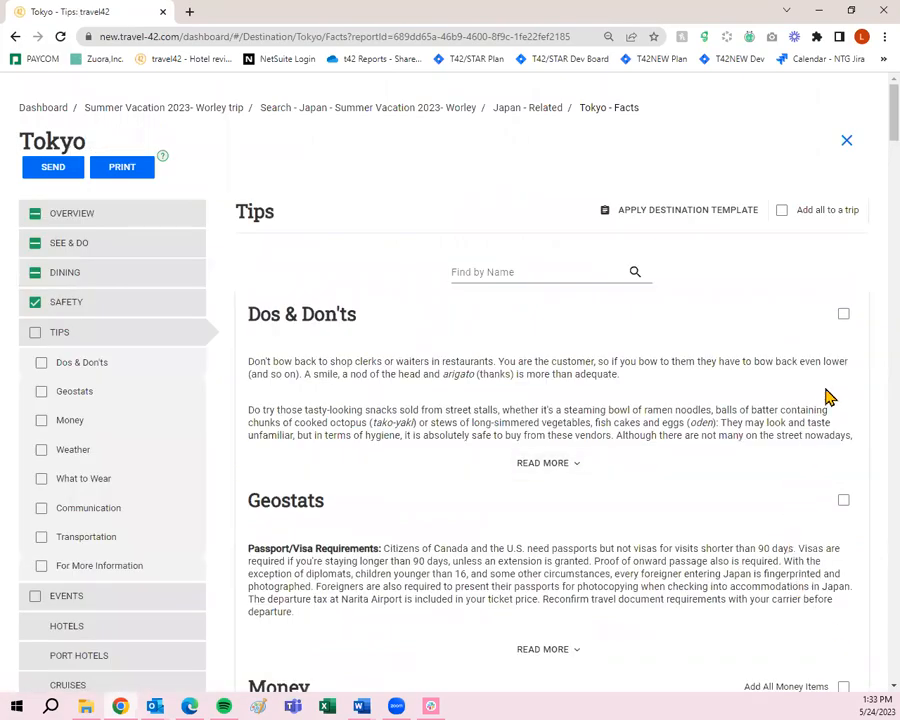
pyautogui.click(843, 314)
pyautogui.click(843, 500)
pyautogui.scroll(-2, 849, 505)
pyautogui.click(845, 477)
pyautogui.scroll(-7, 848, 490)
pyautogui.scroll(-4, 846, 489)
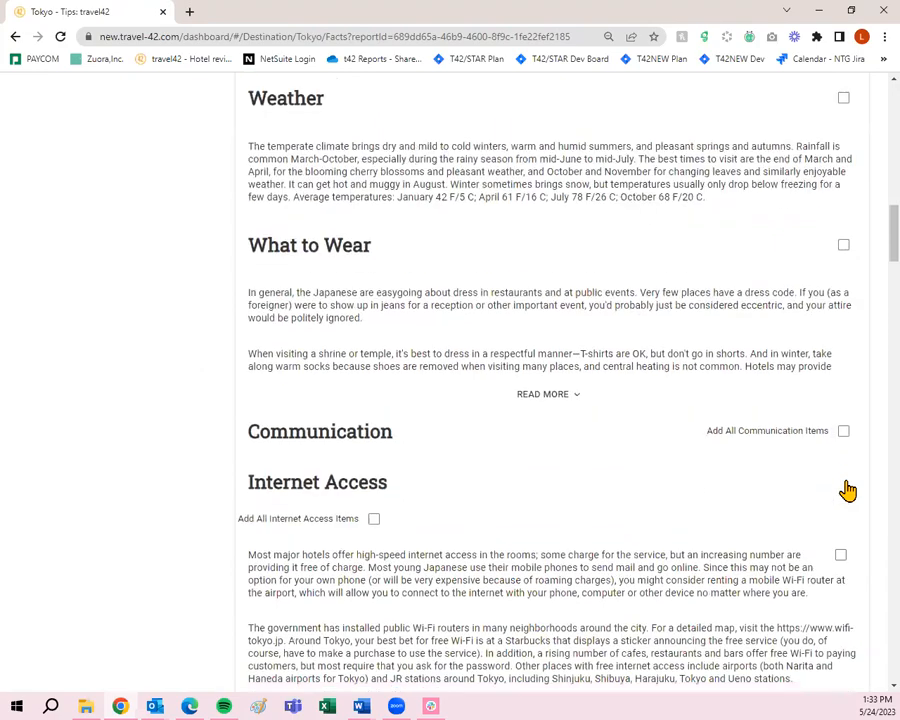
pyautogui.click(842, 246)
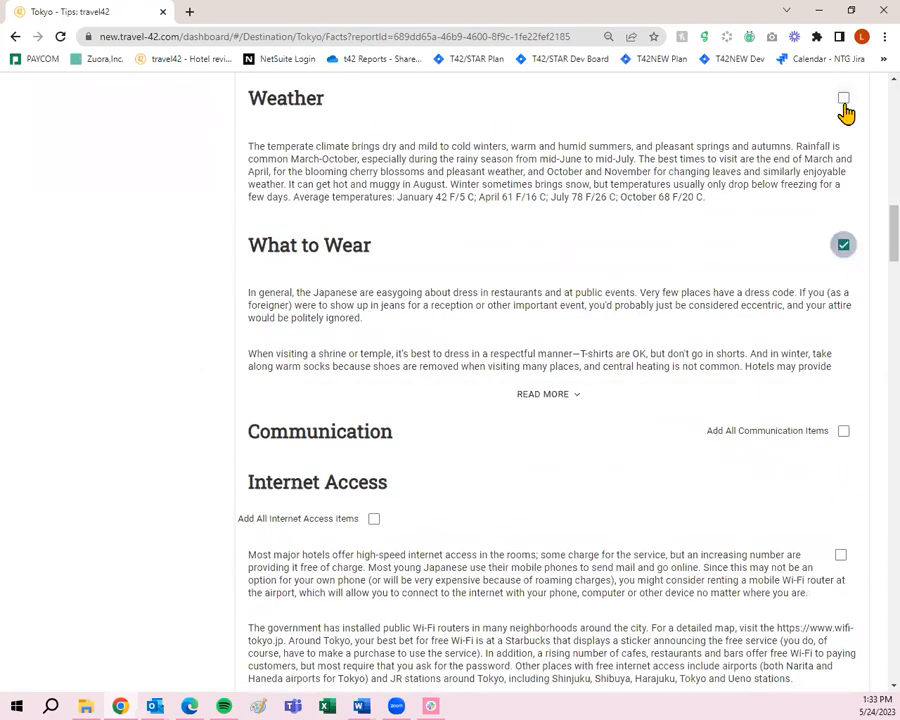
pyautogui.click(843, 99)
pyautogui.scroll(-5, 743, 385)
pyautogui.scroll(-20, 728, 430)
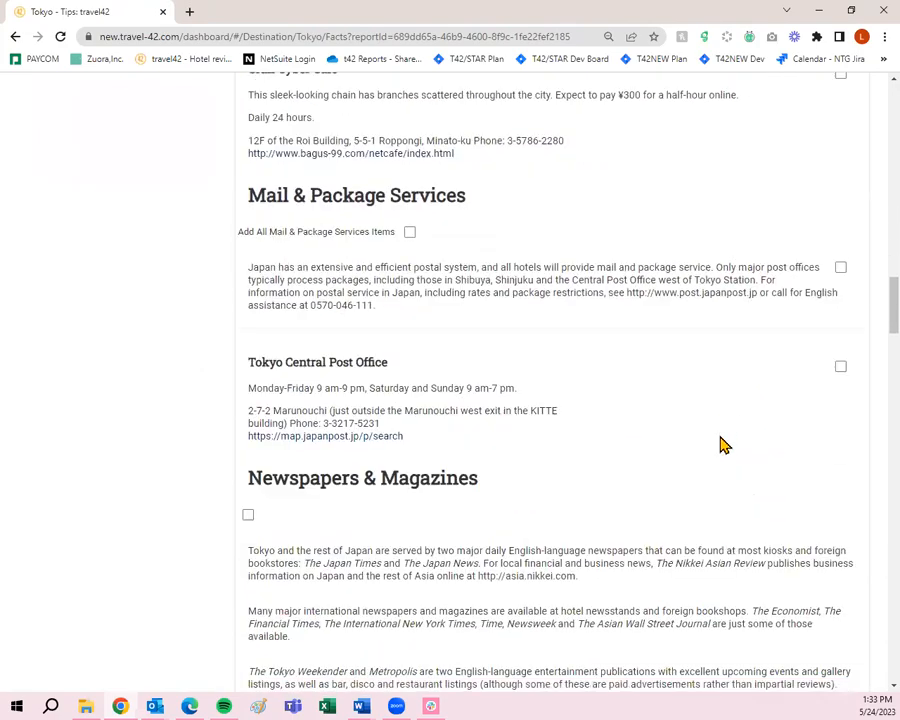
pyautogui.scroll(-12, 722, 460)
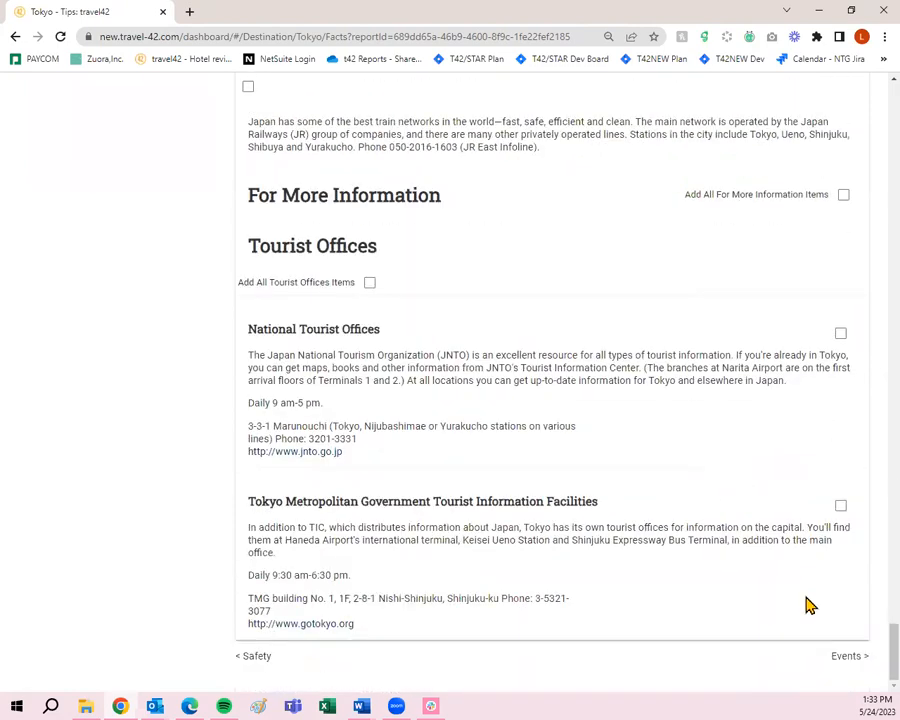
pyautogui.click(855, 658)
# - Browse the Tokyo Events page without adding anything, then continue to Hotels
pyautogui.scroll(-3, 735, 593)
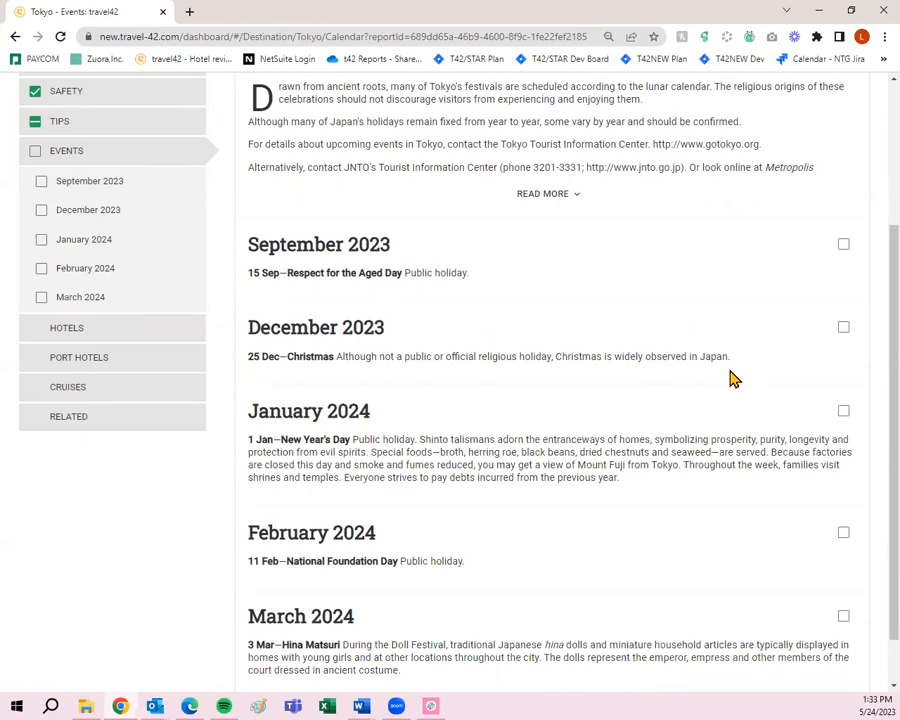
pyautogui.scroll(-1, 634, 545)
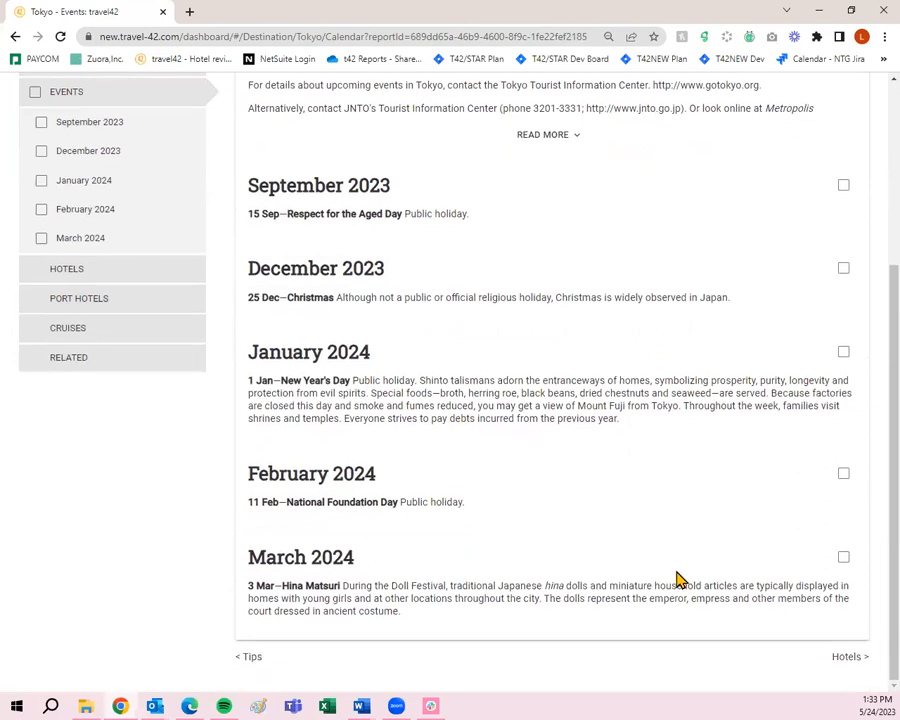
pyautogui.scroll(4, 774, 646)
pyautogui.scroll(-4, 774, 646)
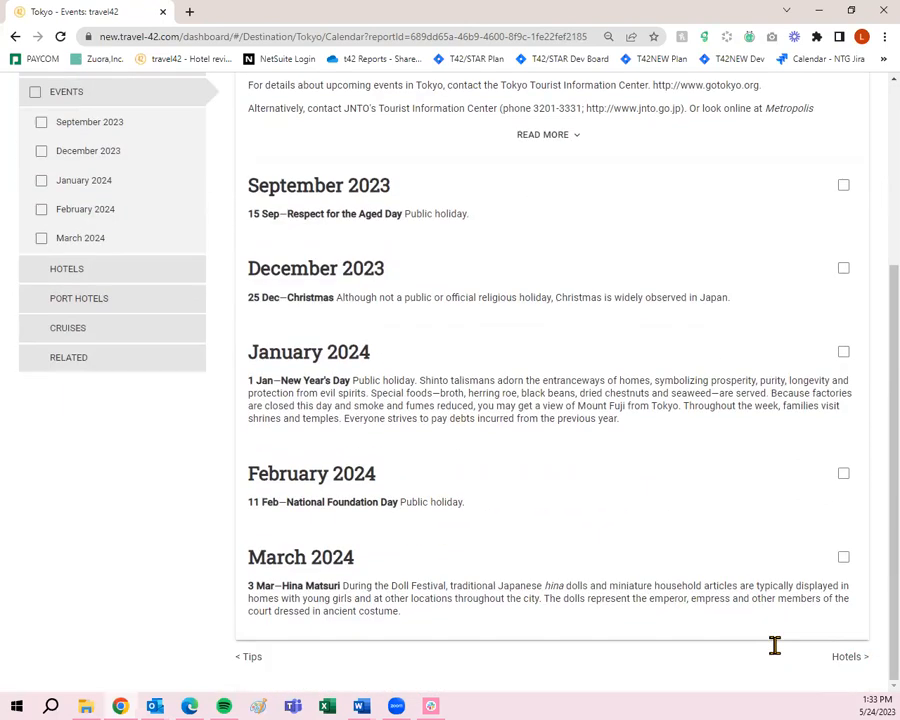
pyautogui.click(843, 665)
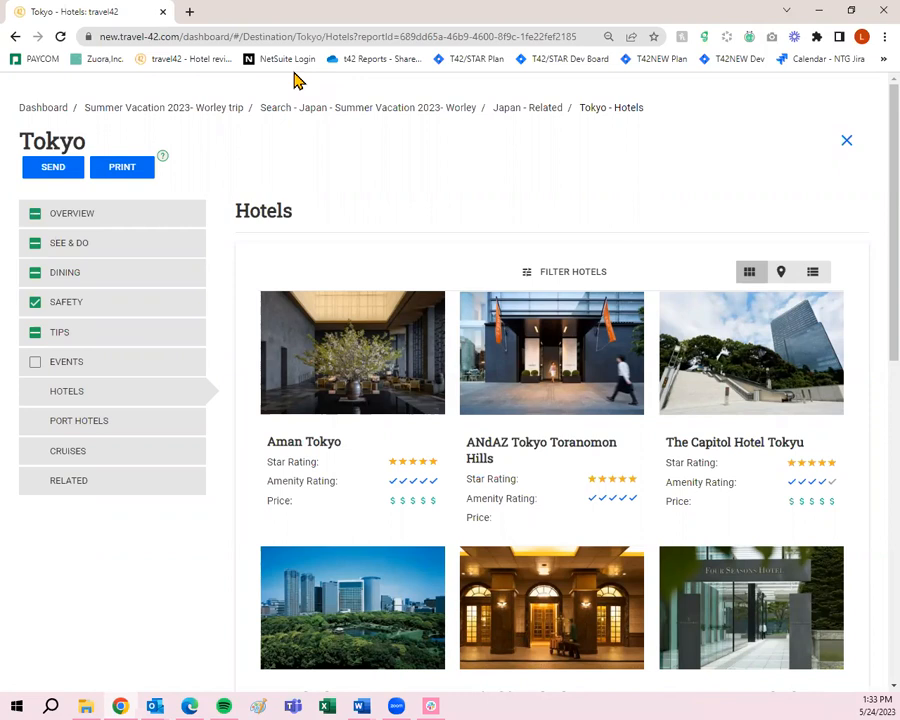
# - Load more Tokyo hotels, bringing in Hoshinoya Tokyo and Hotel Okura Tokyo Bay
pyautogui.moveTo(313, 385)
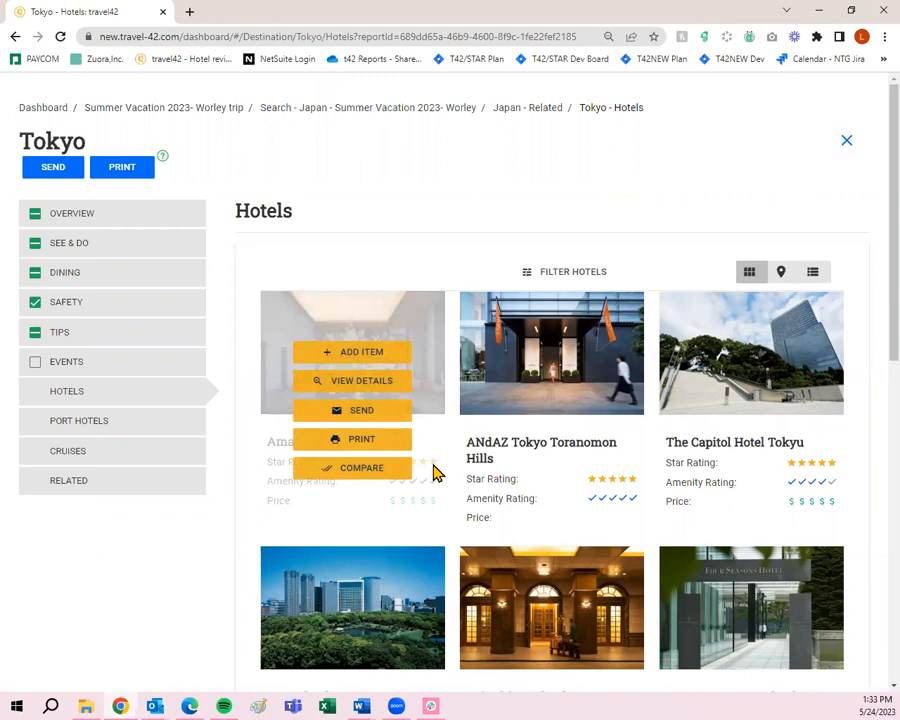
pyautogui.scroll(-5, 764, 494)
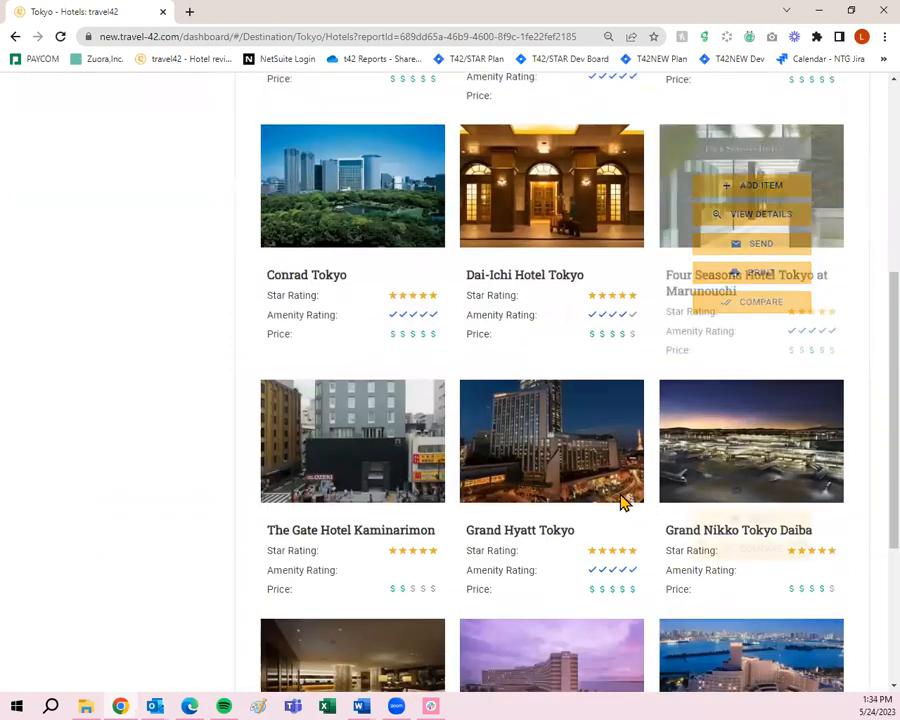
pyautogui.scroll(-3, 572, 489)
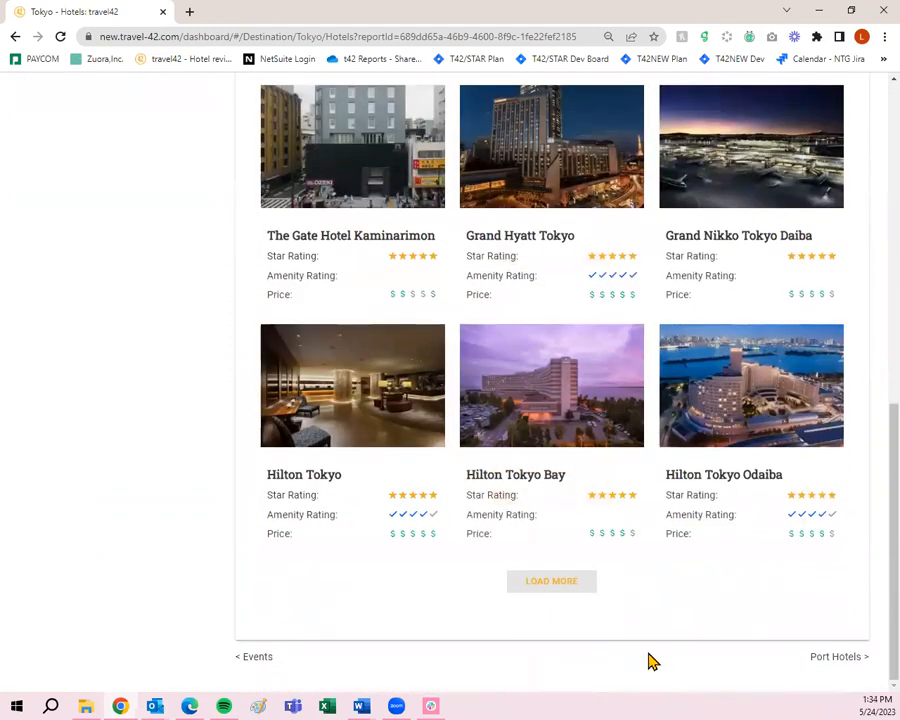
pyautogui.click(544, 582)
pyautogui.scroll(-5, 643, 532)
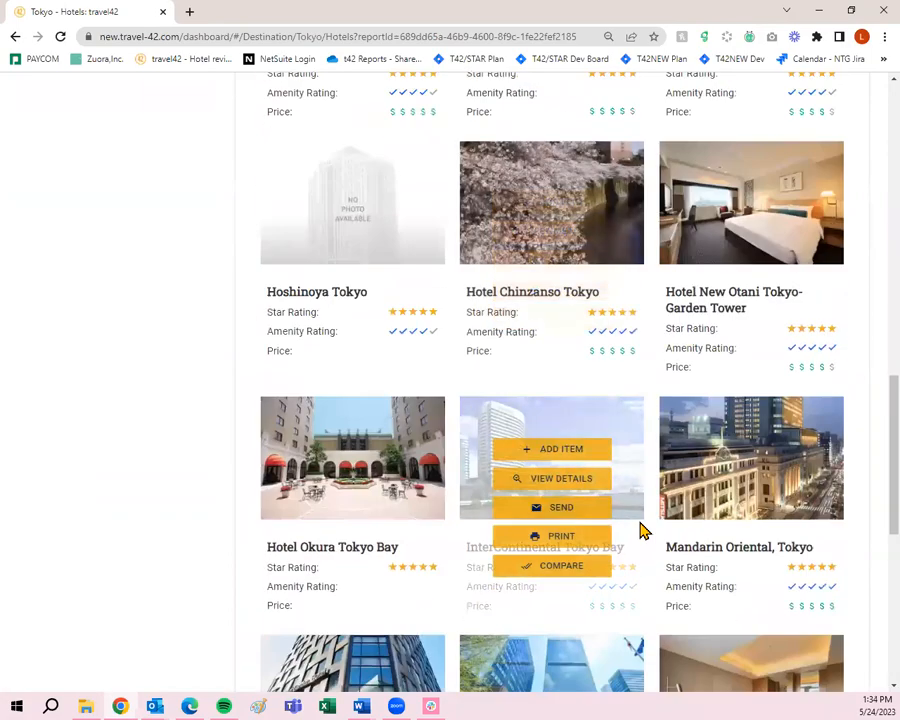
pyautogui.scroll(15, 645, 535)
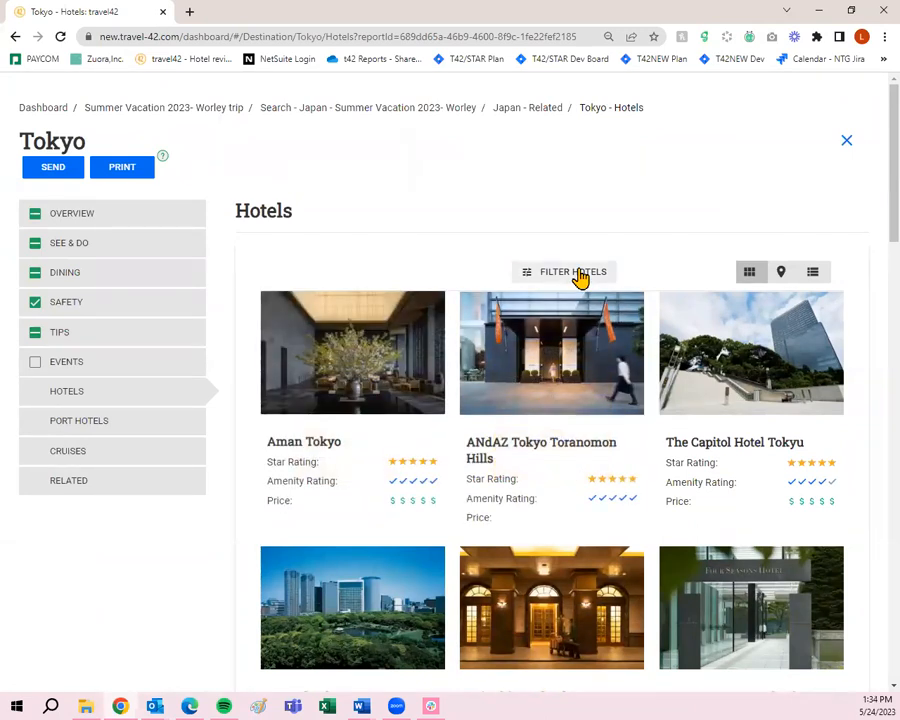
pyautogui.click(574, 278)
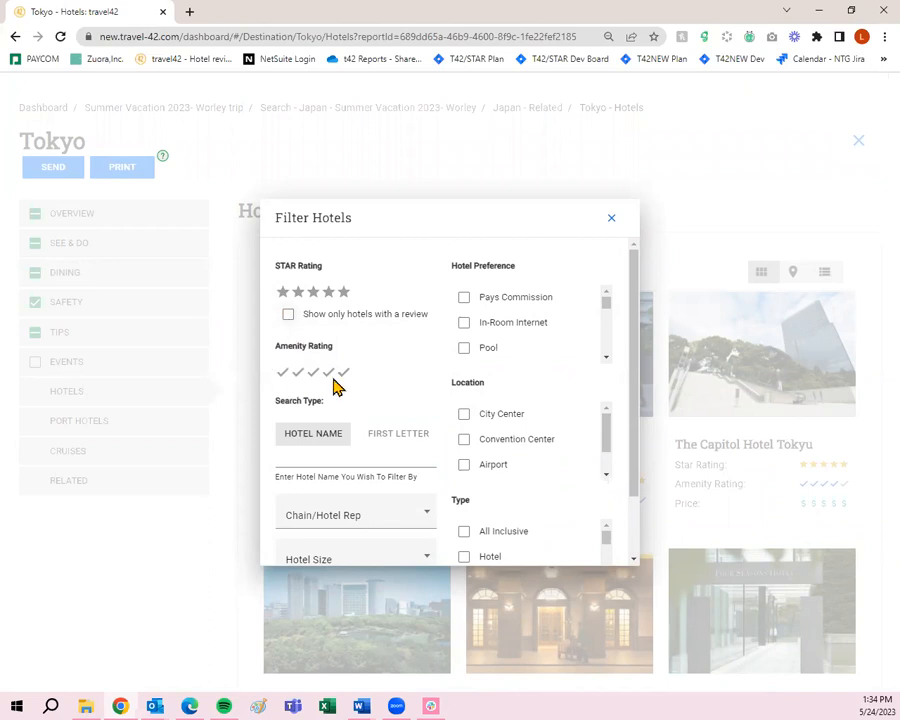
pyautogui.scroll(-1, 350, 385)
pyautogui.scroll(-2, 350, 385)
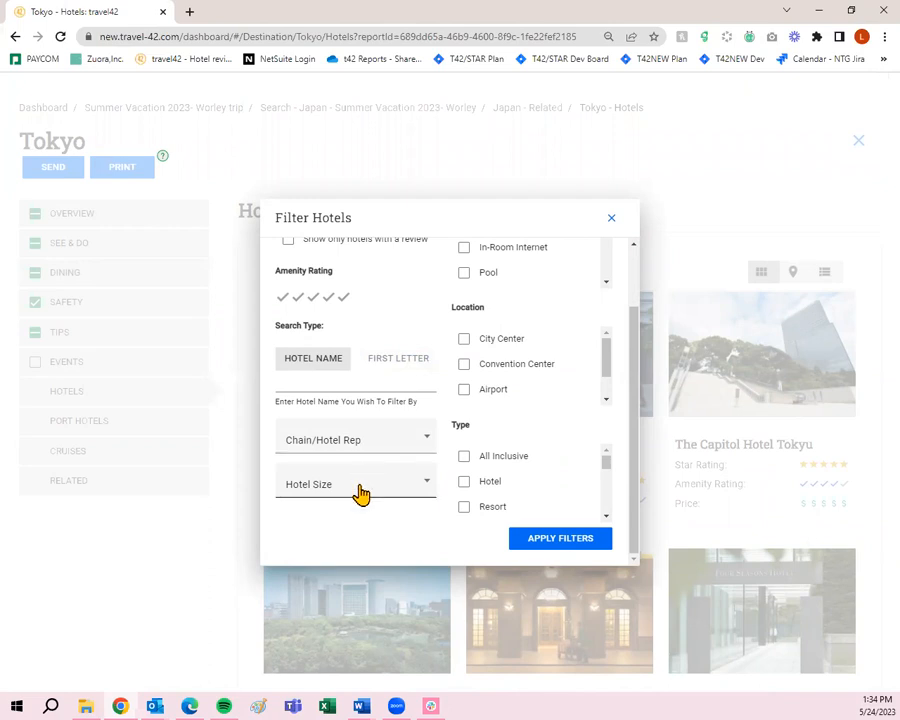
pyautogui.scroll(1, 430, 478)
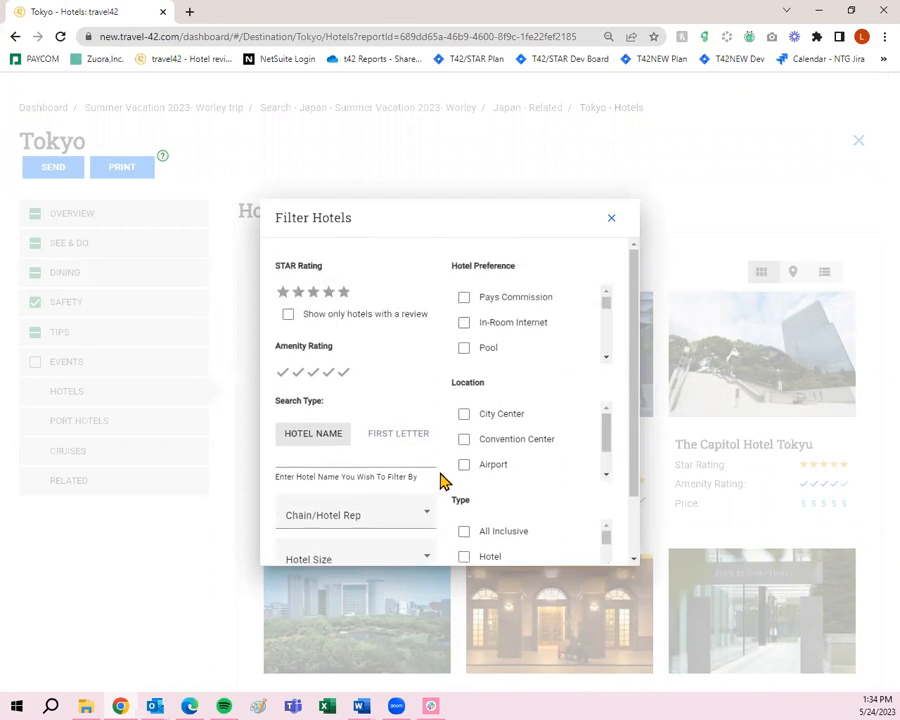
pyautogui.scroll(-2, 505, 318)
pyautogui.scroll(-1, 394, 440)
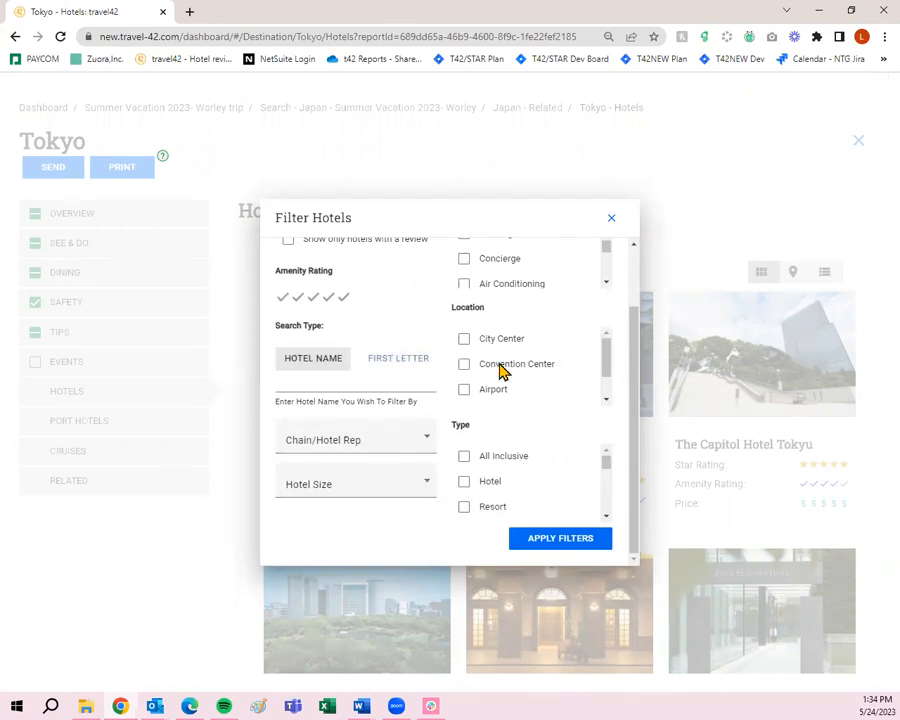
# - Dismiss the hotel filters and open Aman Tokyo's details page
pyautogui.click(610, 220)
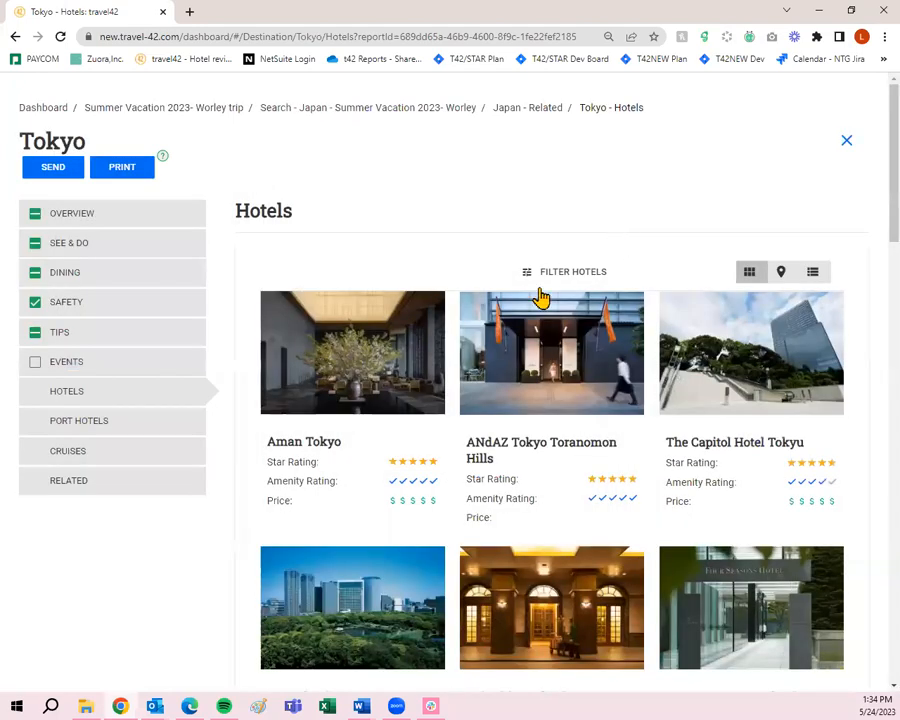
pyautogui.moveTo(390, 366)
pyautogui.moveTo(336, 418)
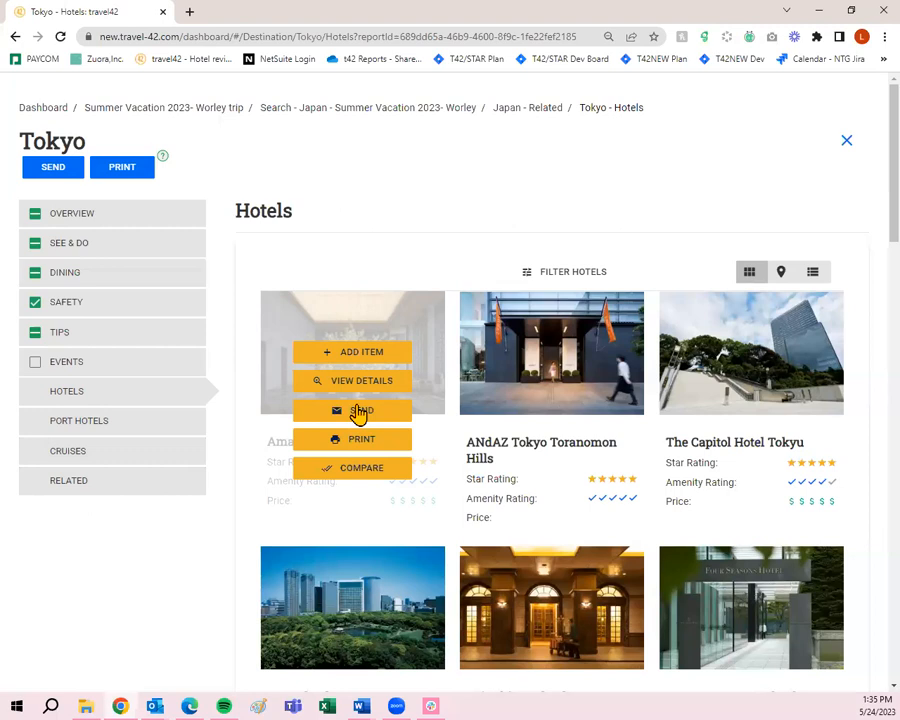
pyautogui.click(352, 384)
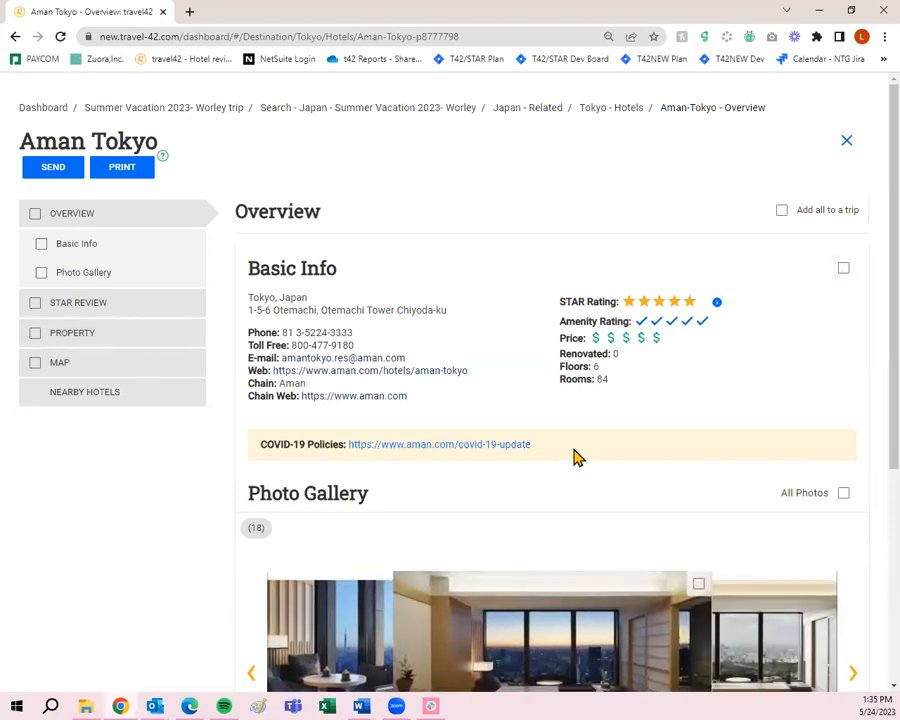
# - Add Aman Tokyo's Basic Info and all of its photos to the trip
pyautogui.click(843, 272)
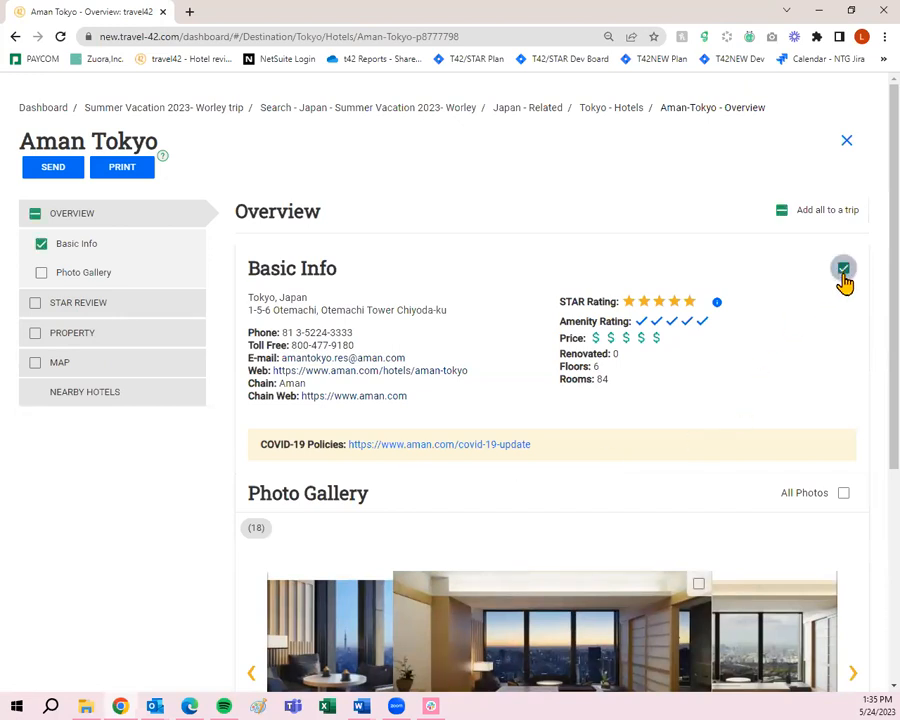
pyautogui.scroll(-3, 842, 281)
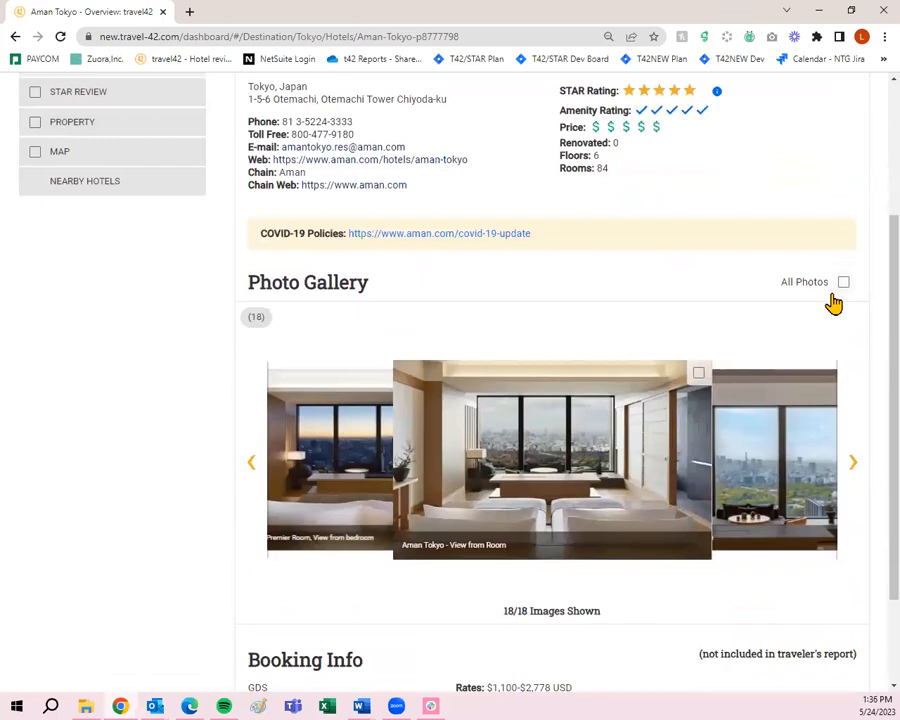
pyautogui.click(843, 283)
pyautogui.scroll(-2, 841, 296)
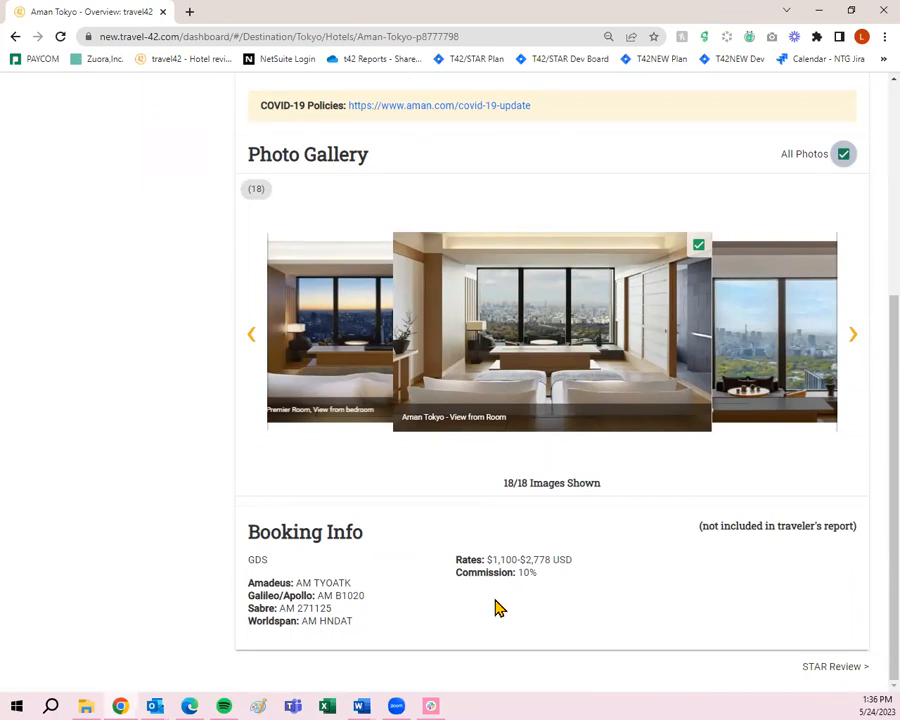
# - Add Aman Tokyo's STAR Review to the trip
pyautogui.click(833, 669)
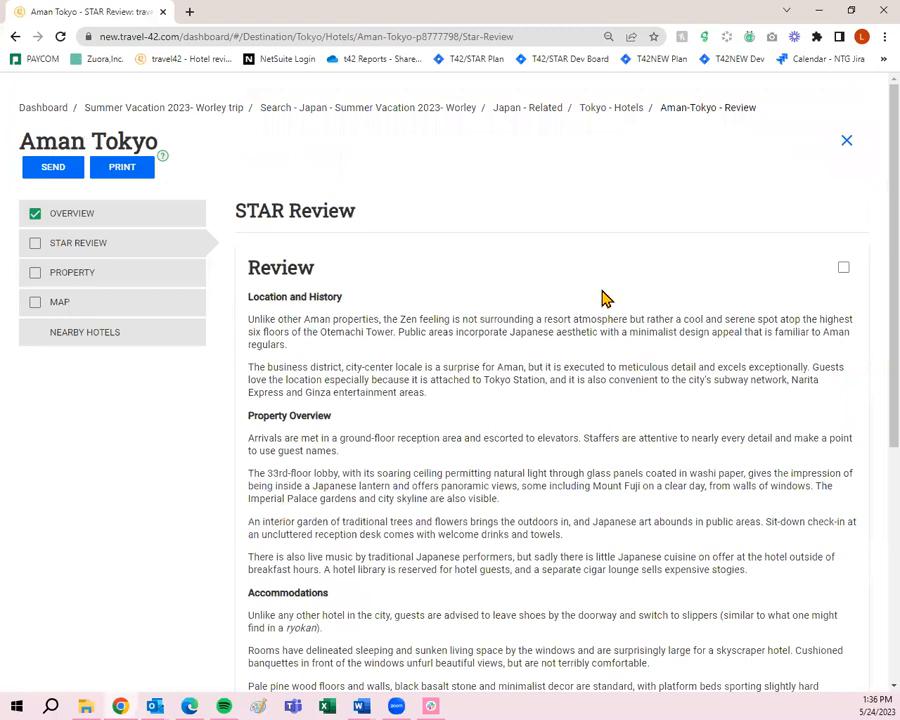
pyautogui.click(843, 268)
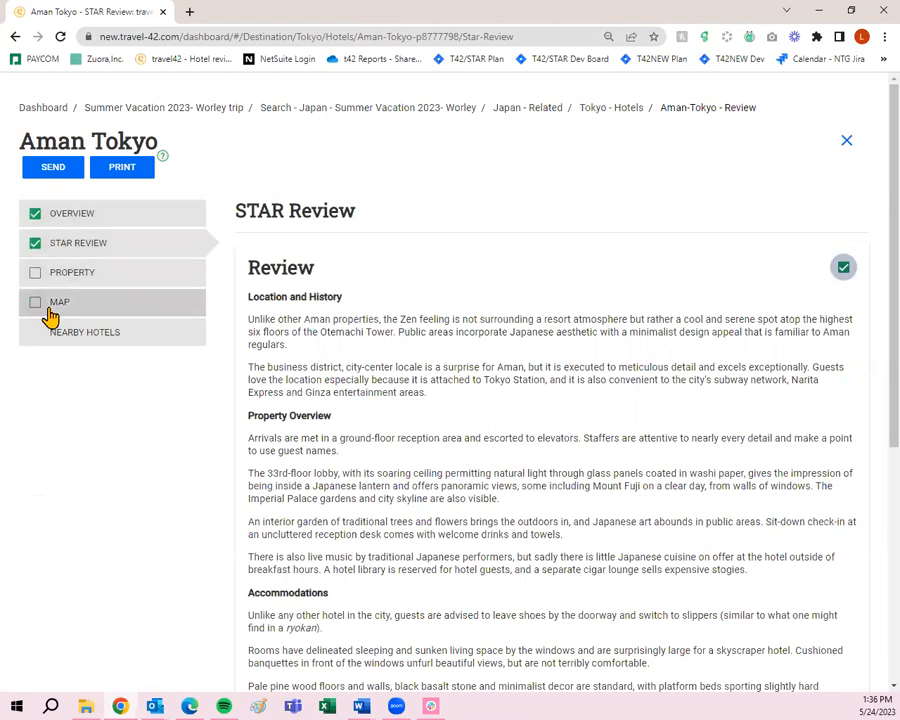
pyautogui.scroll(-2, 462, 314)
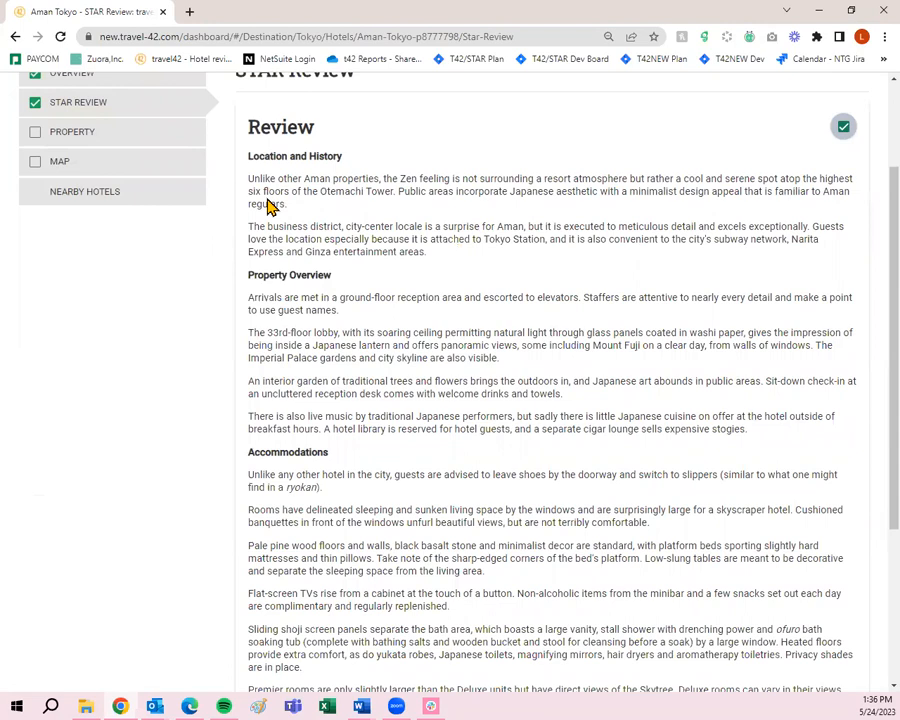
pyautogui.scroll(-3, 360, 370)
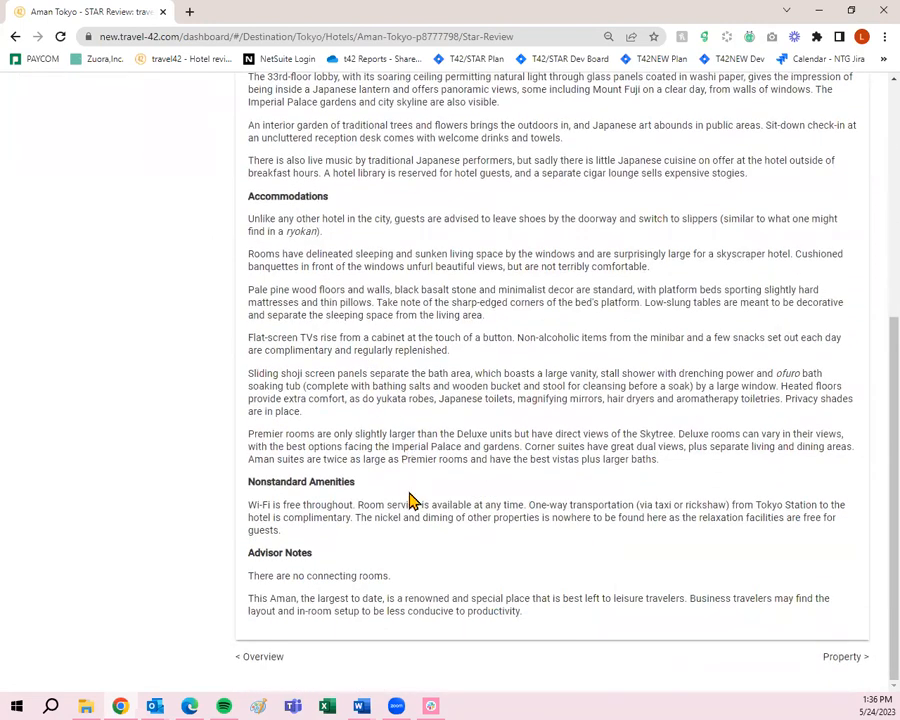
pyautogui.scroll(5, 403, 595)
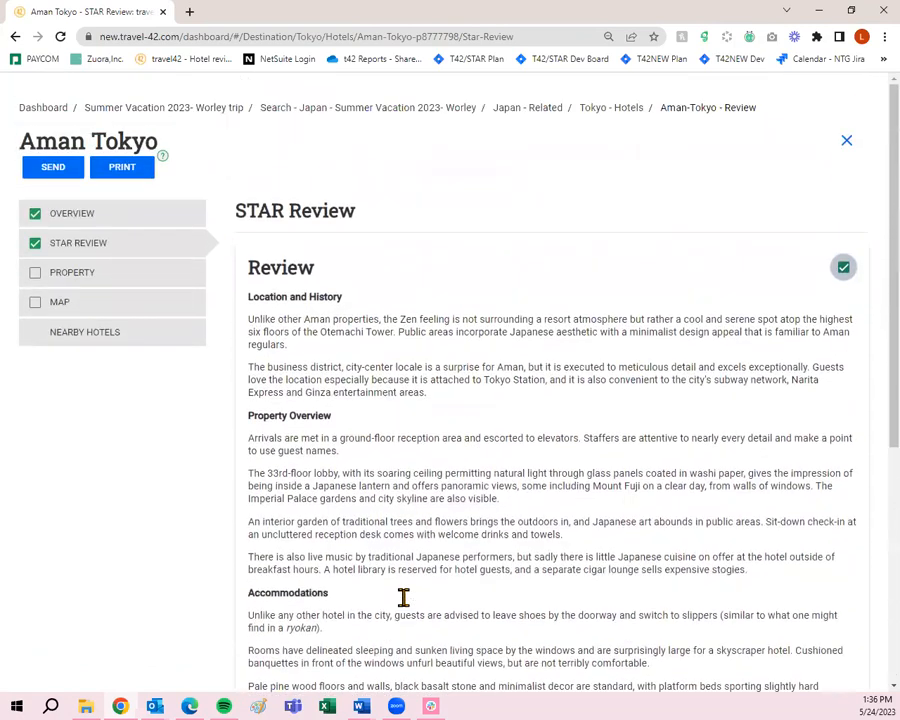
# - Include Aman Tokyo's Room Amenities, Hotel Facilities, Restaurants On-Site, Recreation, Rates & Policies and Location sections
pyautogui.click(162, 291)
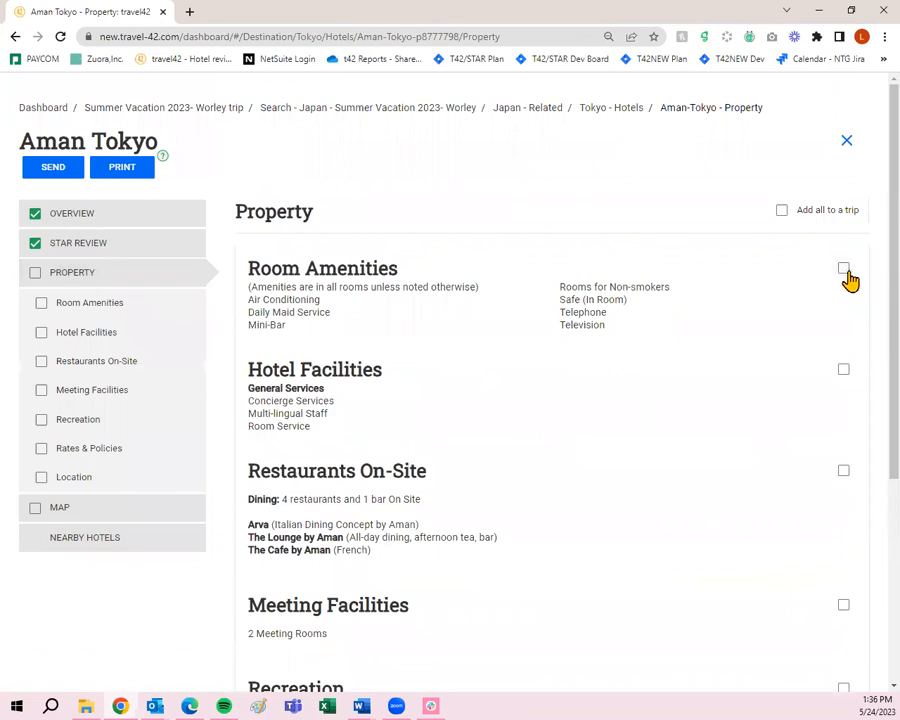
pyautogui.click(843, 270)
pyautogui.click(842, 372)
pyautogui.scroll(-2, 841, 382)
pyautogui.click(842, 331)
pyautogui.scroll(-2, 840, 344)
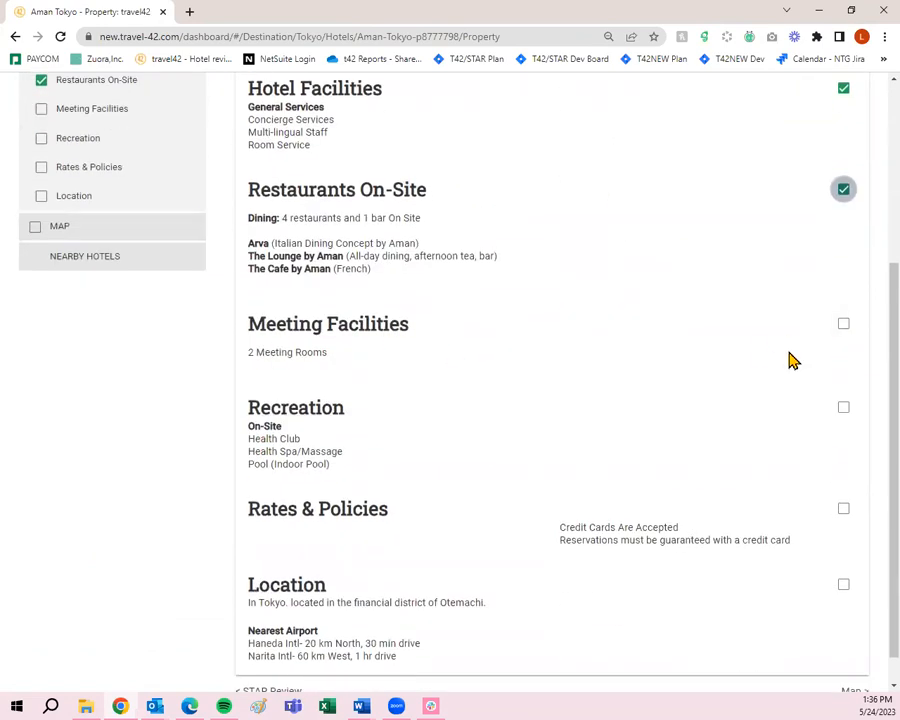
pyautogui.scroll(-1, 788, 360)
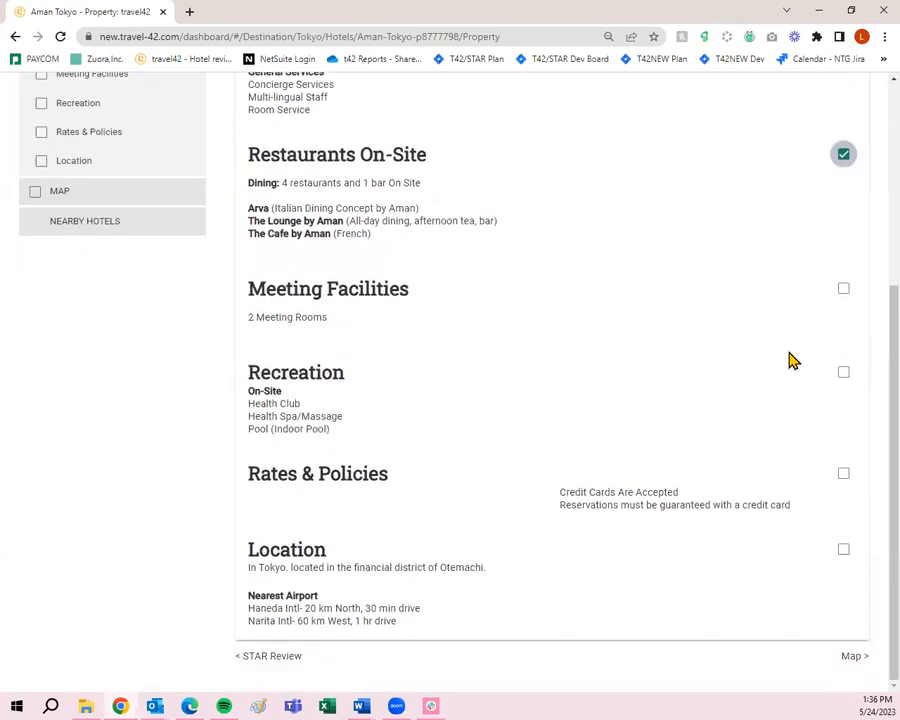
pyautogui.click(842, 374)
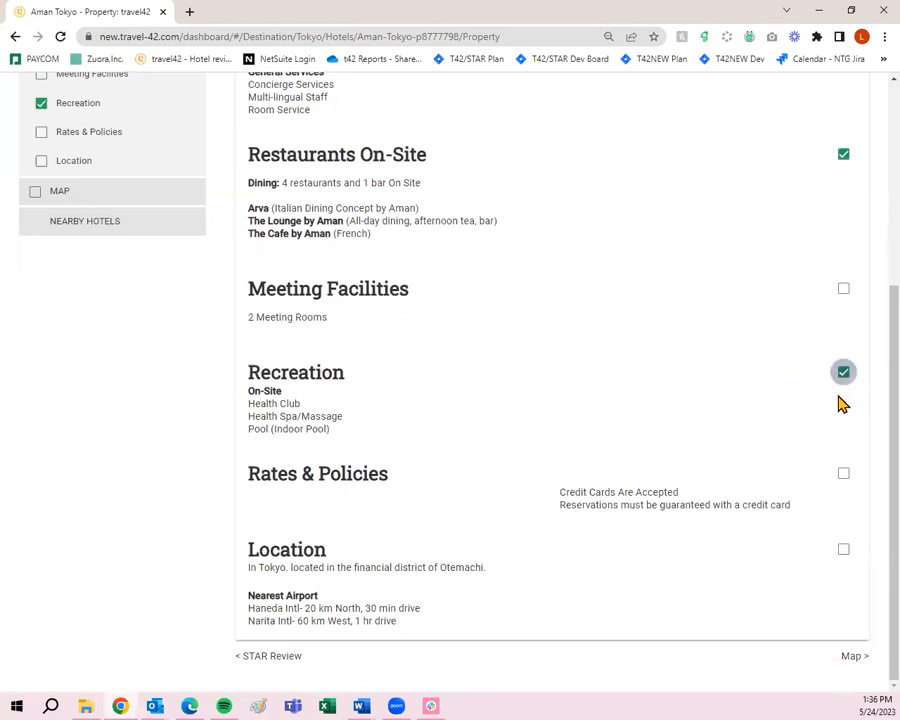
pyautogui.click(844, 477)
pyautogui.click(843, 554)
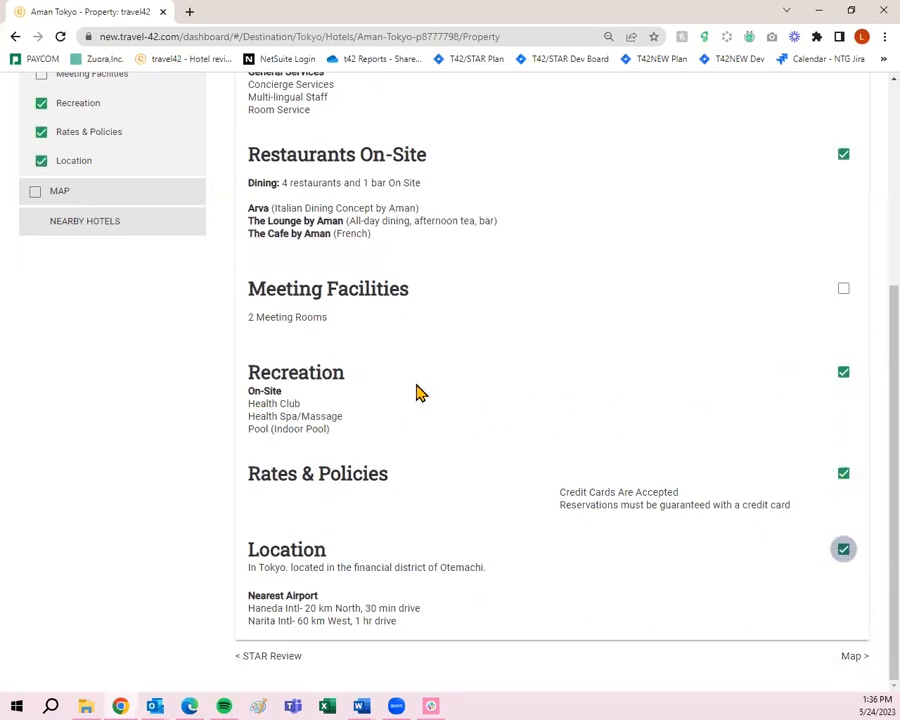
pyautogui.scroll(5, 88, 366)
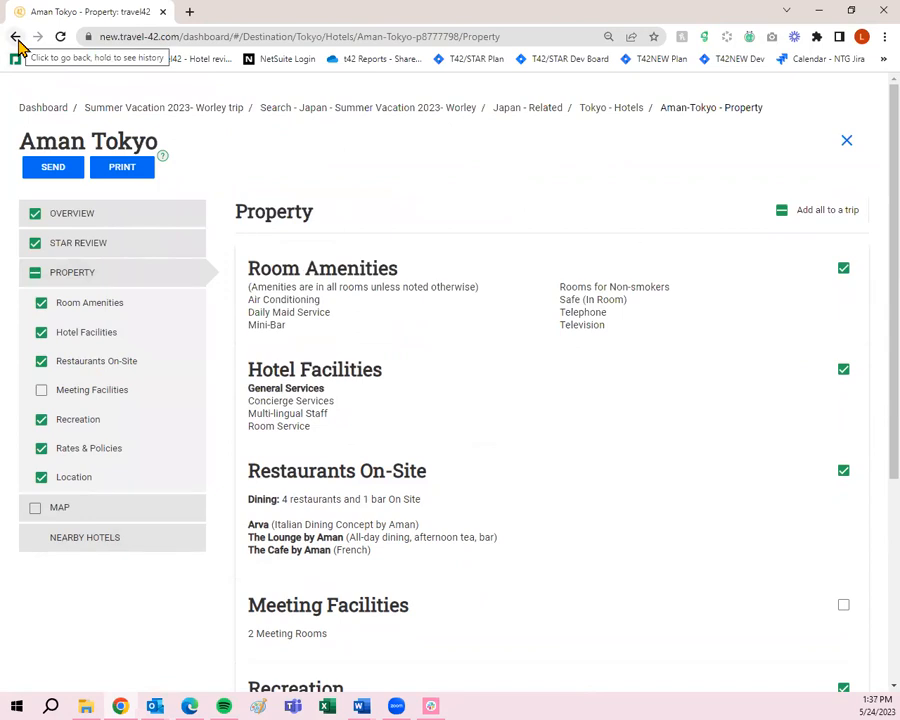
# - Go back to the Tokyo hotels list and open ANdAZ Tokyo Toranomon Hills' details
pyautogui.click(610, 119)
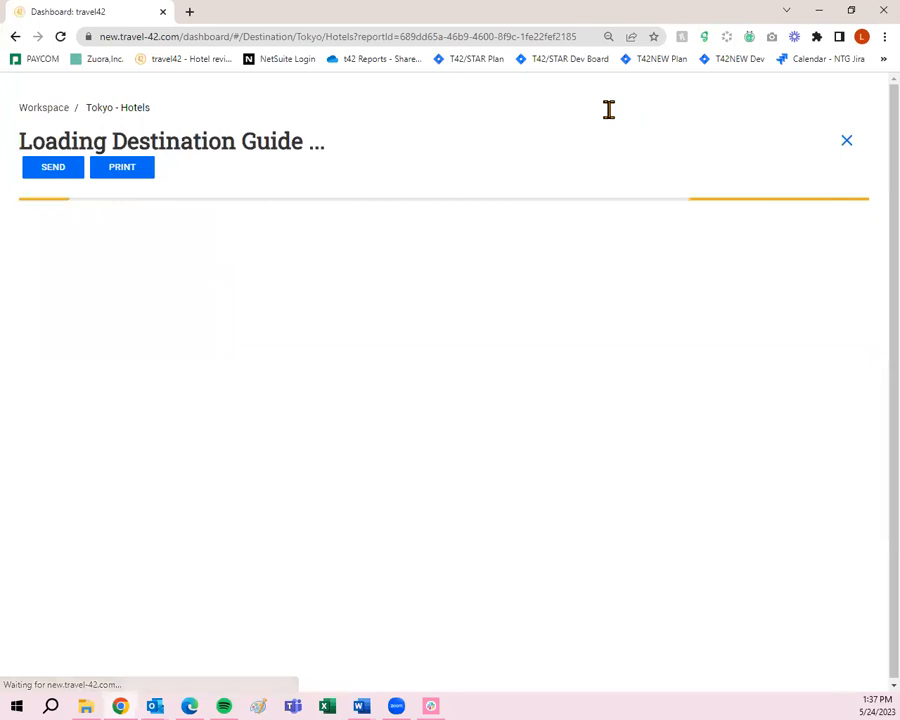
pyautogui.scroll(-1, 625, 190)
pyautogui.moveTo(597, 327)
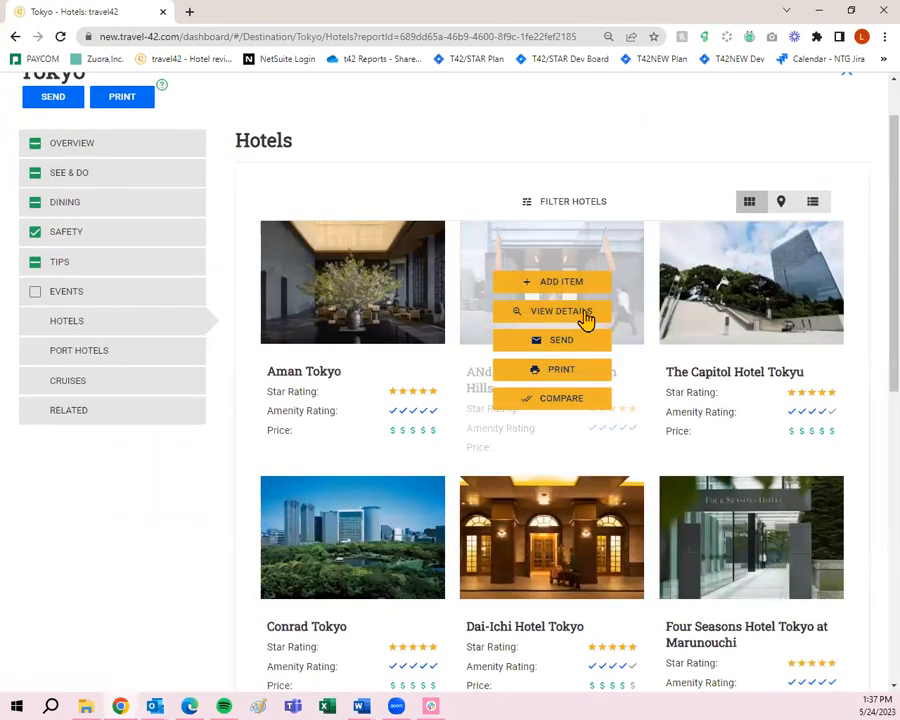
pyautogui.click(586, 316)
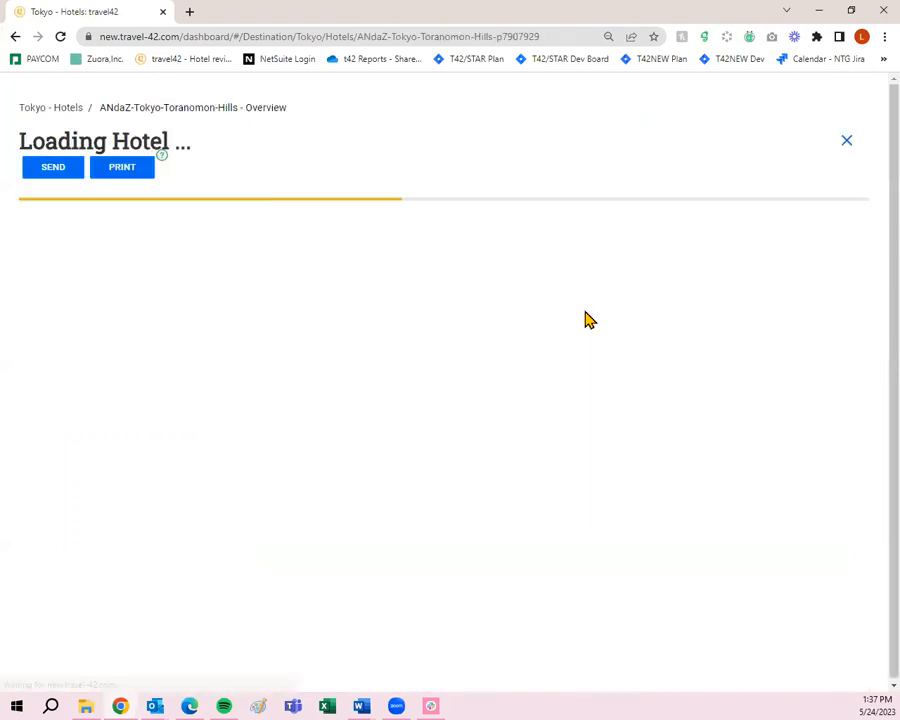
# - Tick ANdAZ's Overview, STAR Review and Property sections, then return to the Tokyo hotels list
pyautogui.scroll(-5, 586, 318)
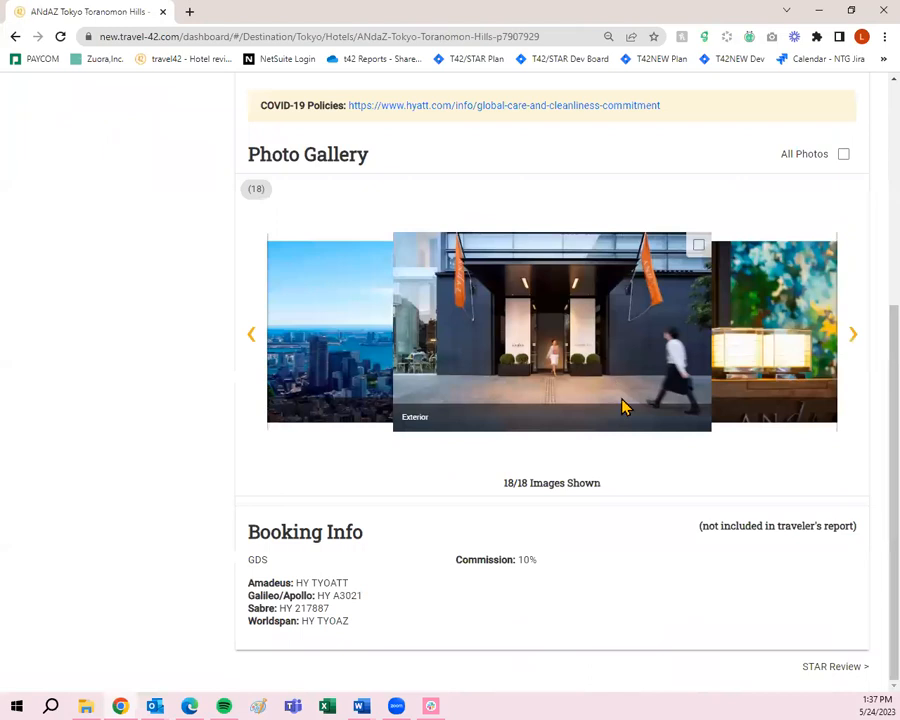
pyautogui.scroll(5, 624, 406)
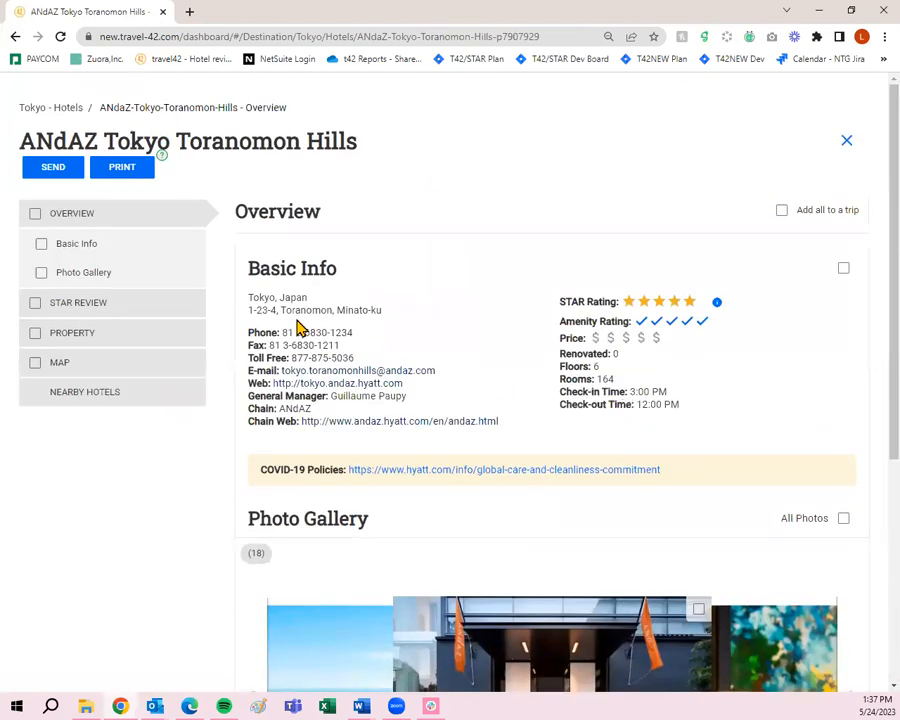
pyautogui.click(35, 221)
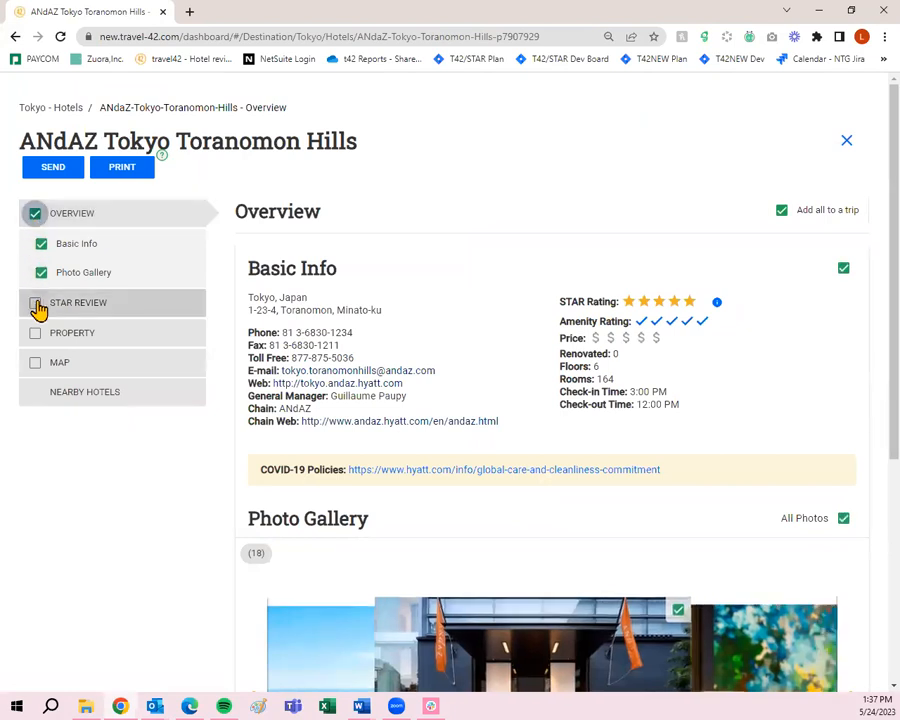
pyautogui.click(35, 306)
pyautogui.click(37, 336)
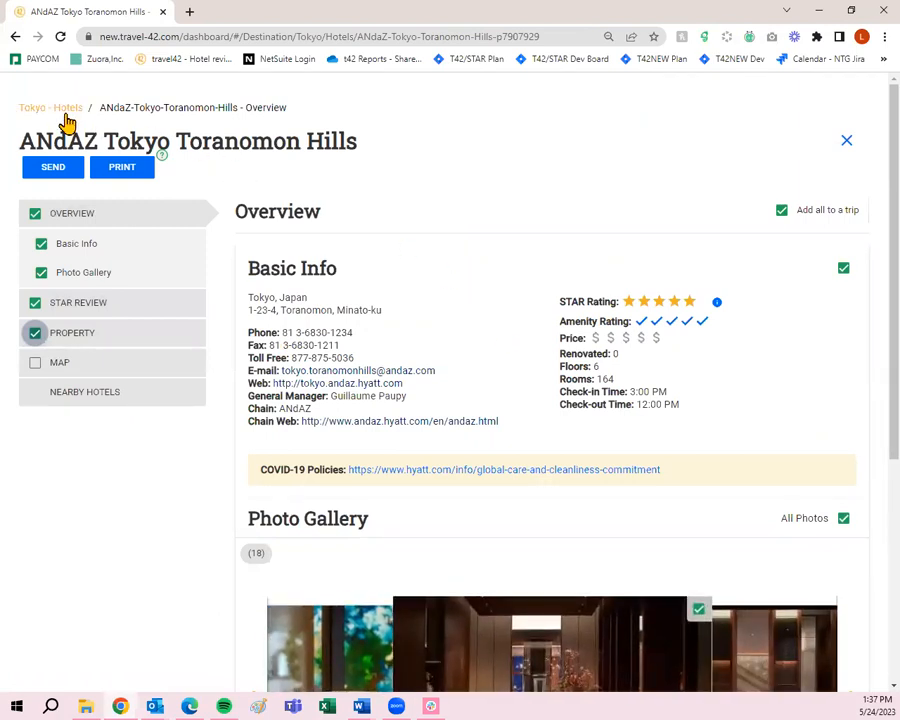
pyautogui.click(64, 112)
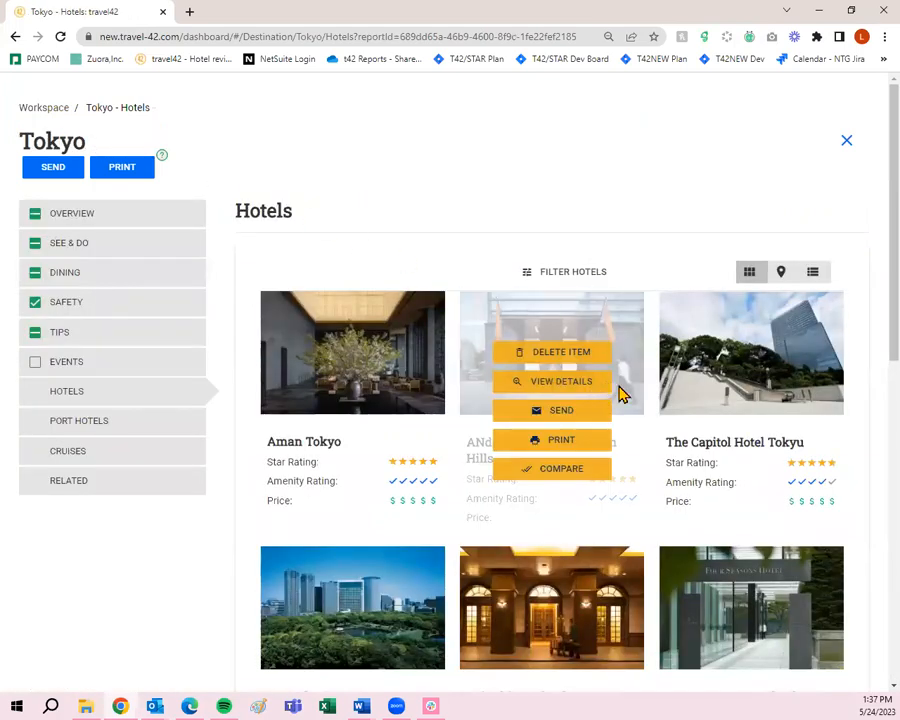
# - Add The Capitol Hotel Tokyu's Overview, STAR Review and Property, leaving Map unticked, then return to the list
pyautogui.click(746, 390)
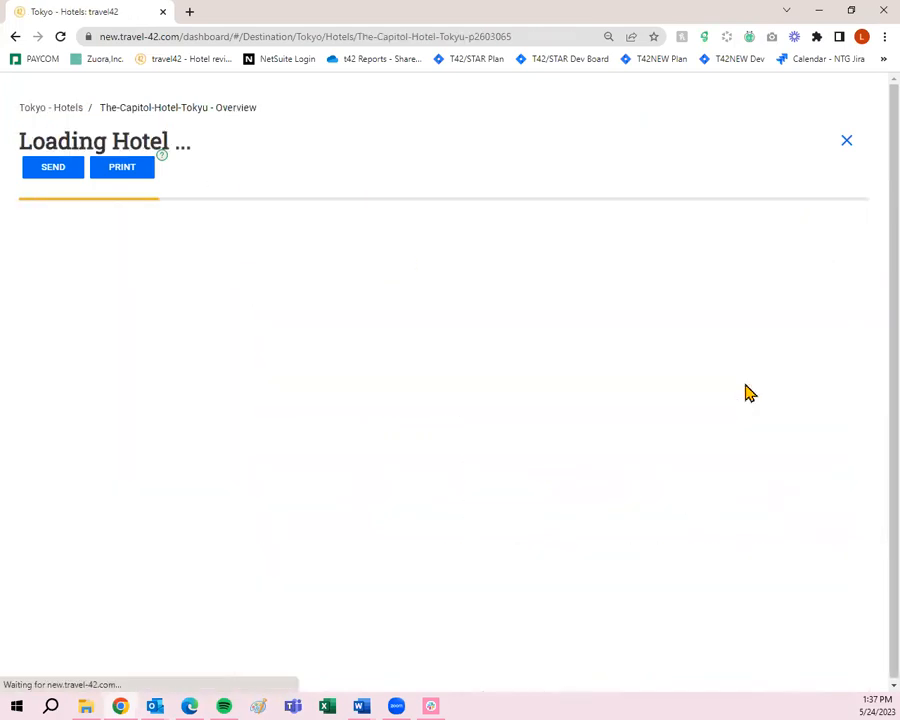
pyautogui.click(36, 216)
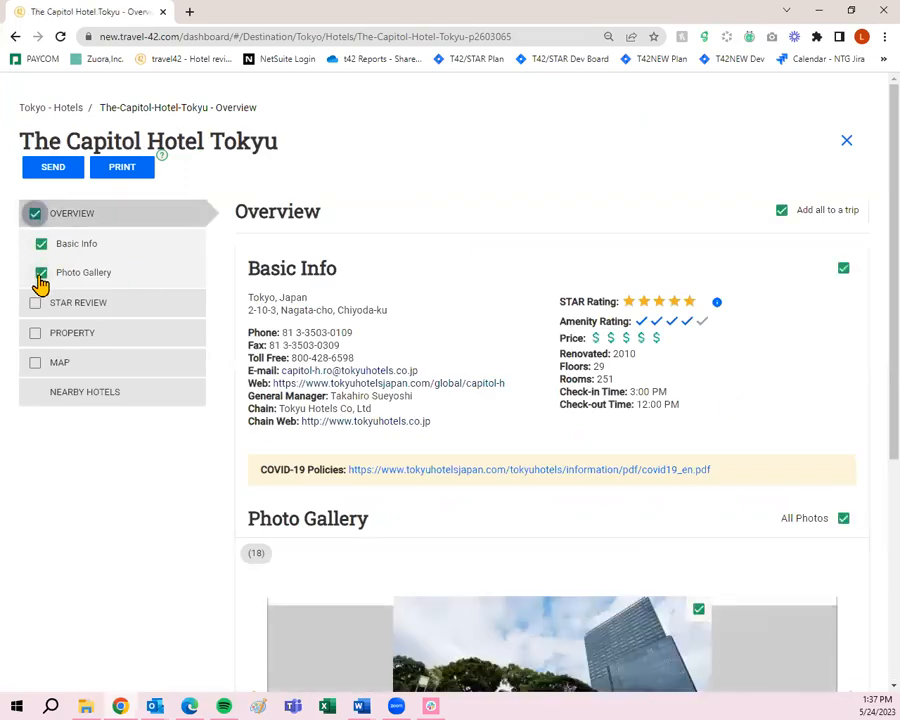
pyautogui.click(35, 302)
pyautogui.click(35, 332)
pyautogui.click(37, 364)
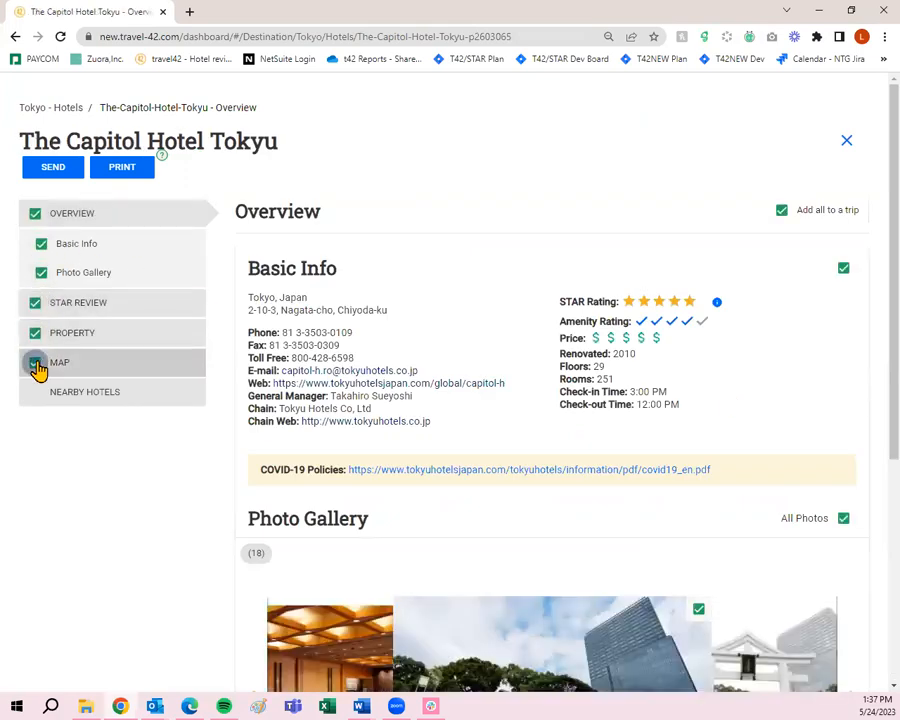
pyautogui.click(44, 366)
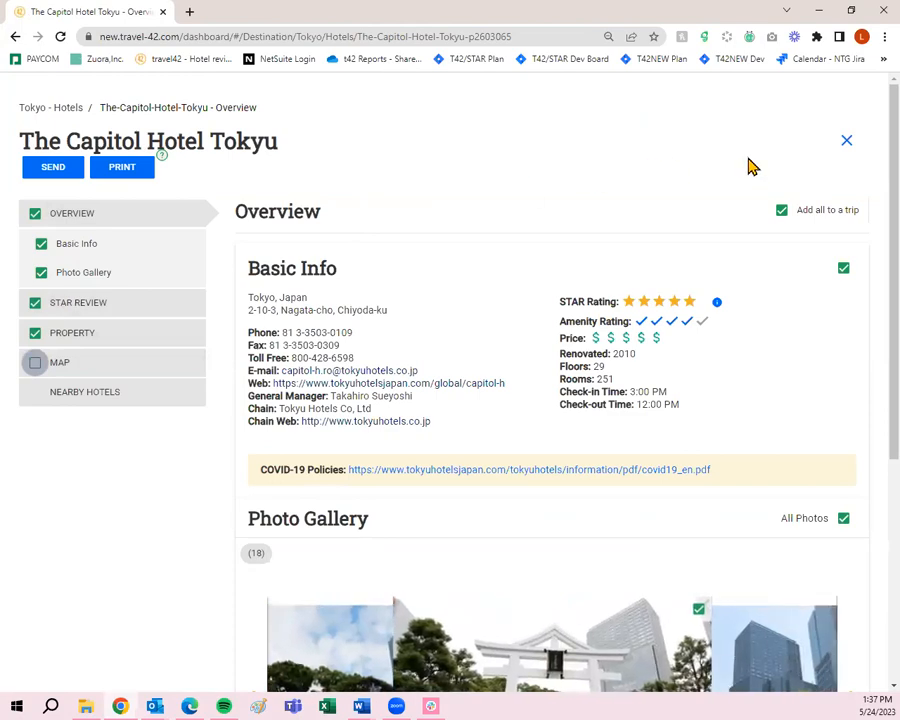
pyautogui.click(58, 110)
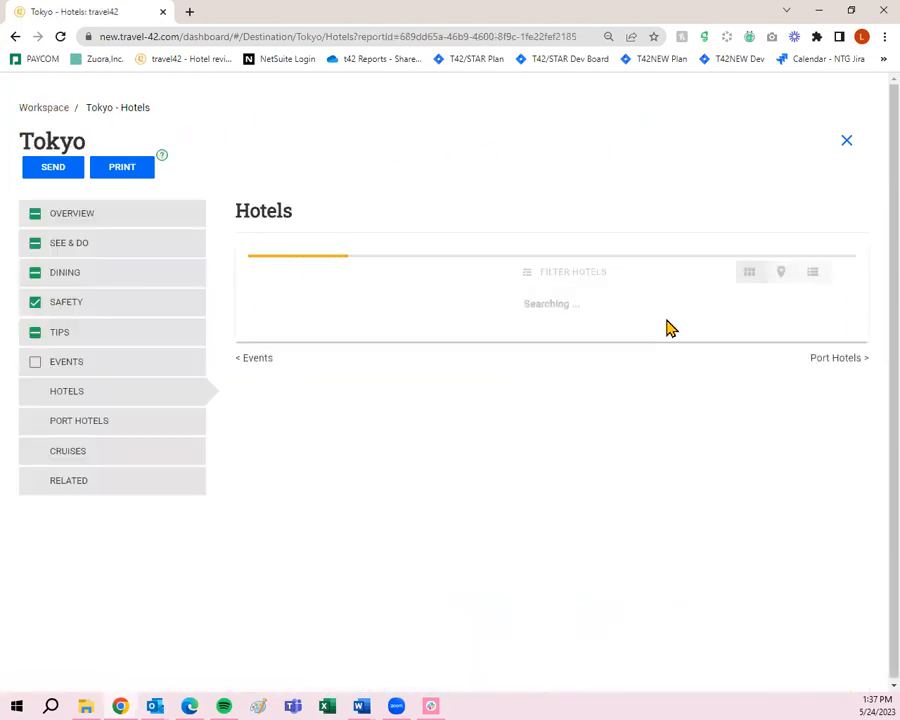
# - Open Dai-Ichi Hotel Tokyo's details and page through six of its photos
pyautogui.scroll(-3, 643, 440)
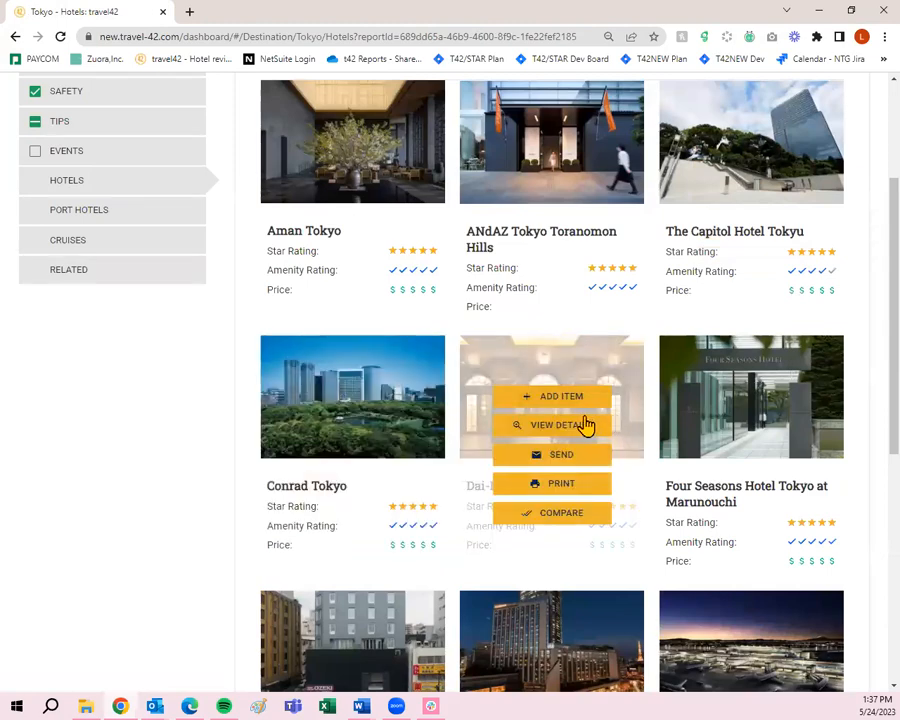
pyautogui.click(580, 426)
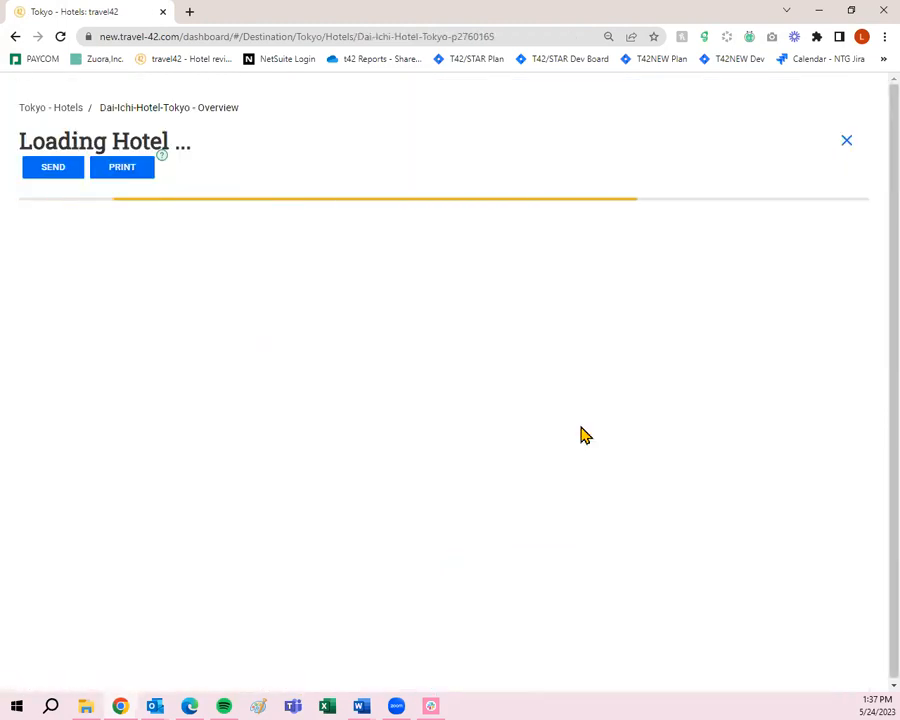
pyautogui.scroll(-3, 540, 430)
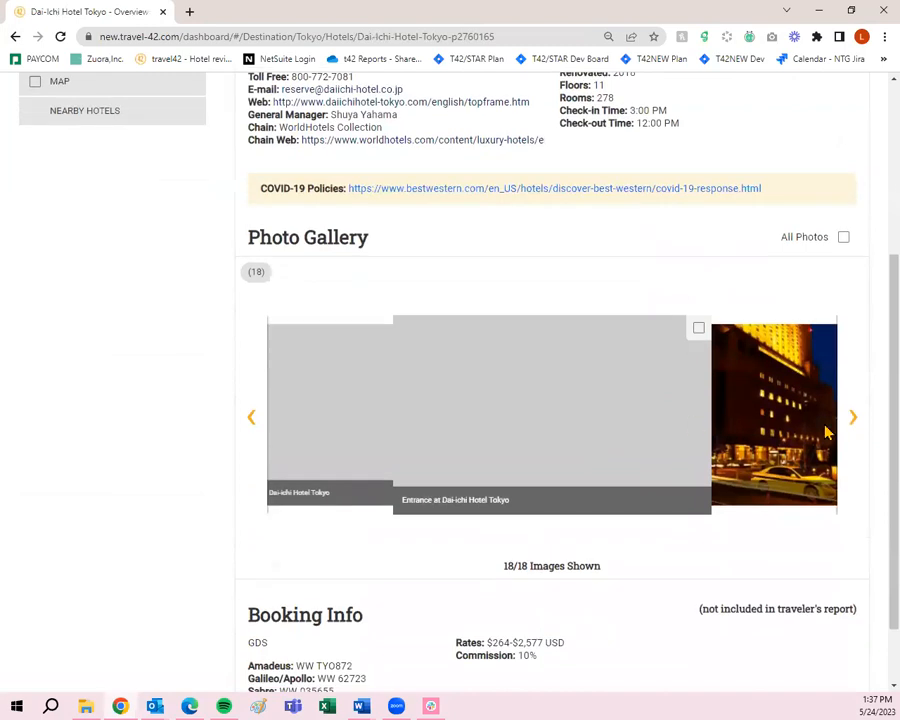
pyautogui.click(848, 420)
pyautogui.click(848, 420)
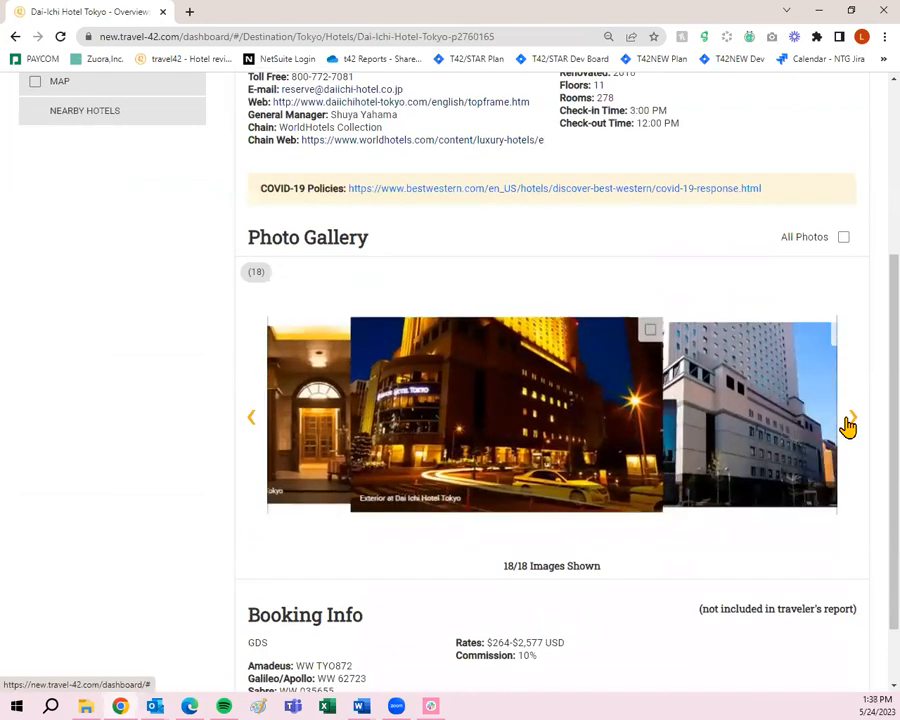
pyautogui.click(848, 420)
pyautogui.click(848, 420)
pyautogui.click(848, 420)
pyautogui.click(848, 420)
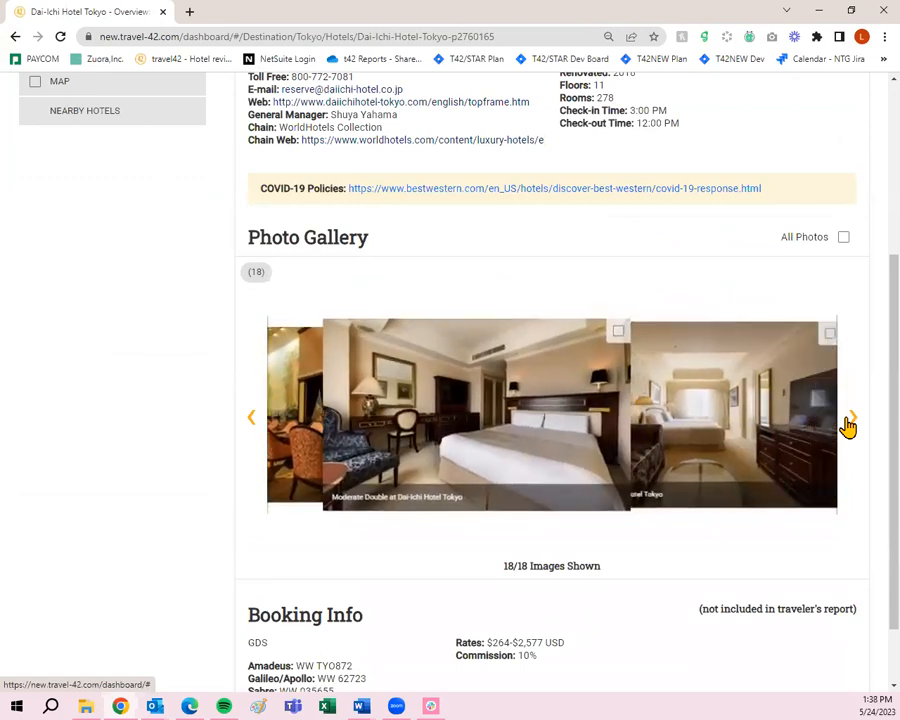
pyautogui.scroll(3, 848, 400)
# - Include Dai-Ichi's Basic Info, All Photos and STAR Review in the trip
pyautogui.click(843, 268)
pyautogui.scroll(-1, 837, 305)
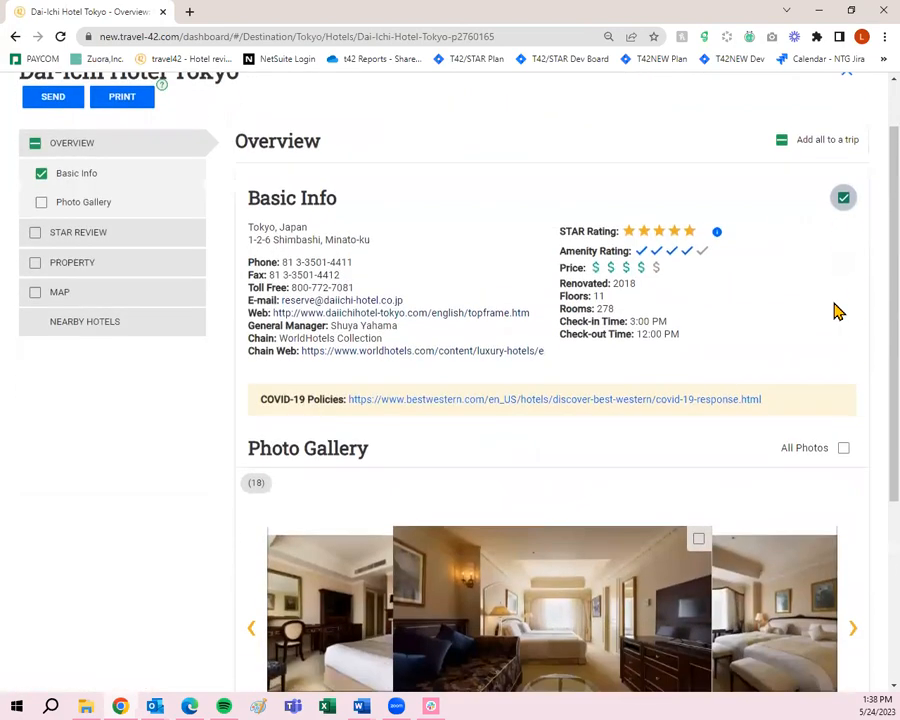
pyautogui.click(843, 447)
pyautogui.scroll(-3, 840, 480)
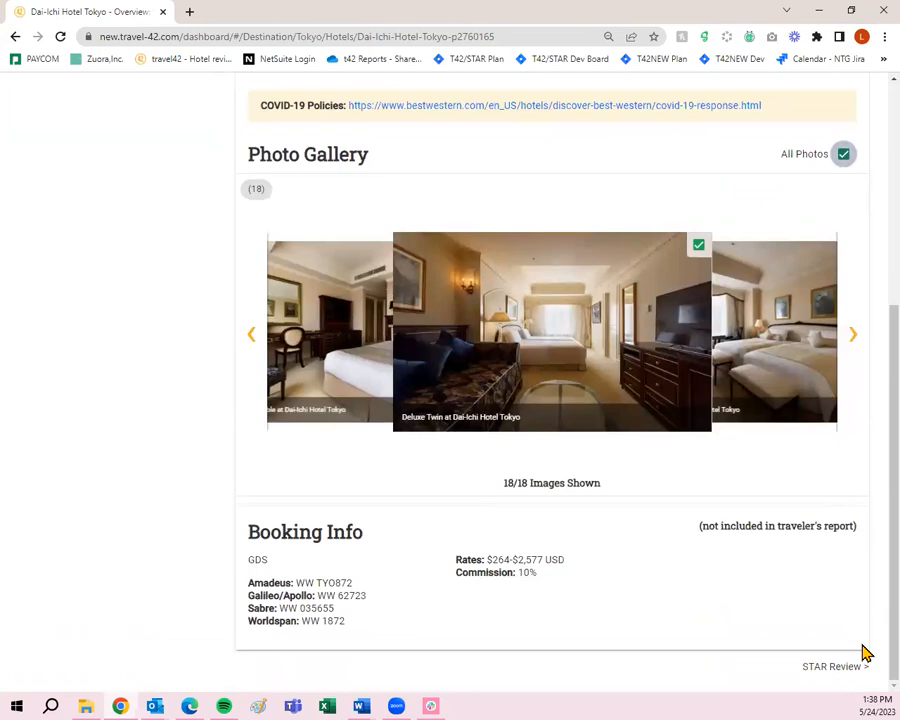
pyautogui.click(836, 666)
pyautogui.click(842, 267)
pyautogui.scroll(-2, 843, 284)
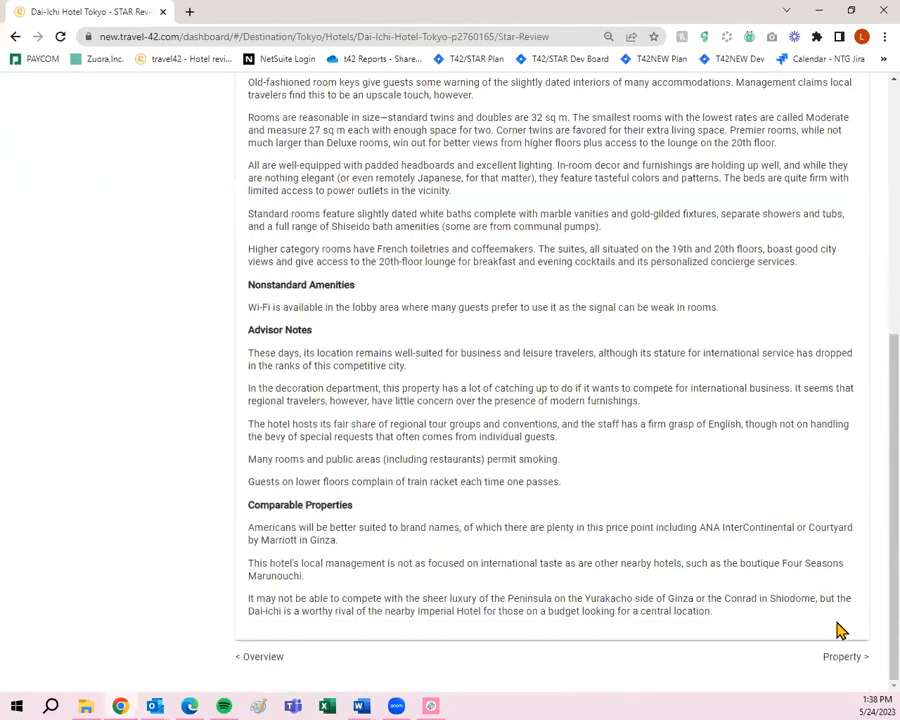
# - Tick Room Amenities, Hotel Facilities, Restaurants On-Site, Recreation, Rates & Policies and Location under Property
pyautogui.click(842, 657)
pyautogui.click(843, 268)
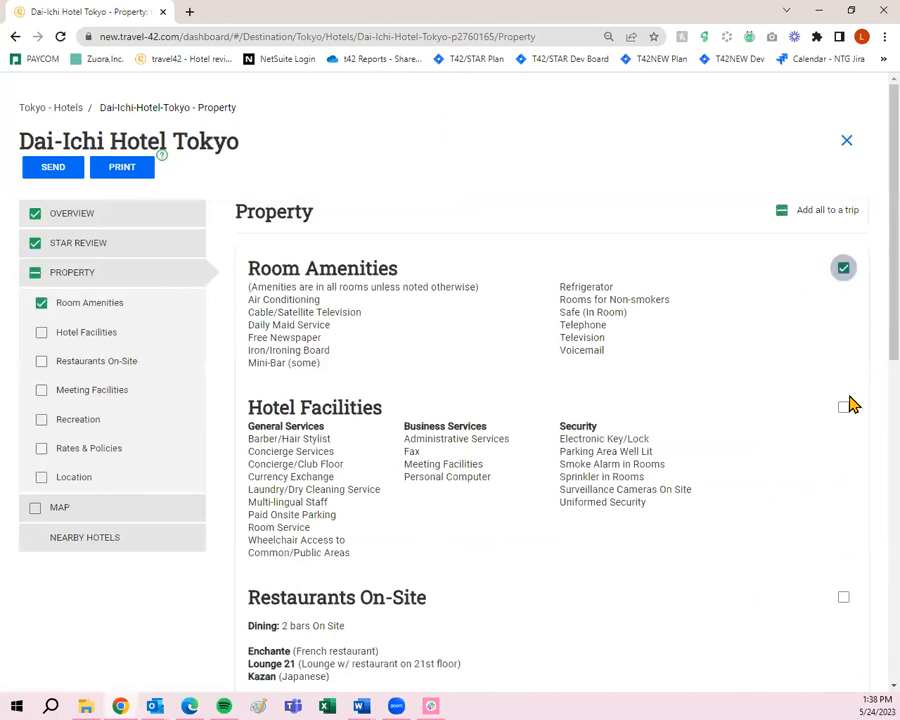
pyautogui.click(843, 407)
pyautogui.click(843, 597)
pyautogui.scroll(-5, 838, 597)
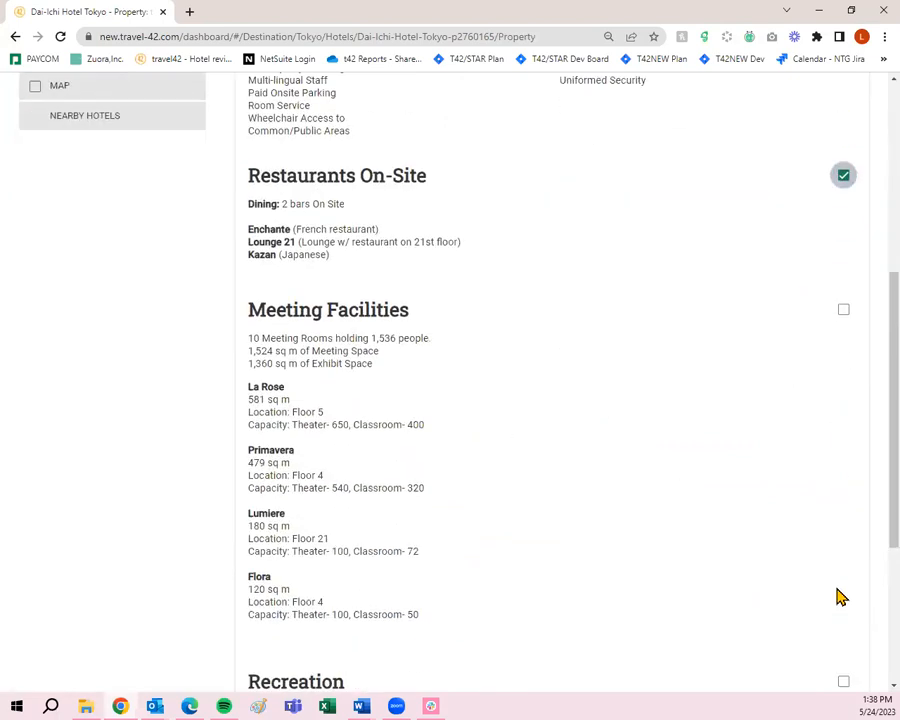
pyautogui.scroll(-3, 830, 360)
pyautogui.click(843, 384)
pyautogui.click(843, 473)
pyautogui.click(843, 549)
pyautogui.scroll(5, 757, 545)
pyautogui.scroll(3, 757, 545)
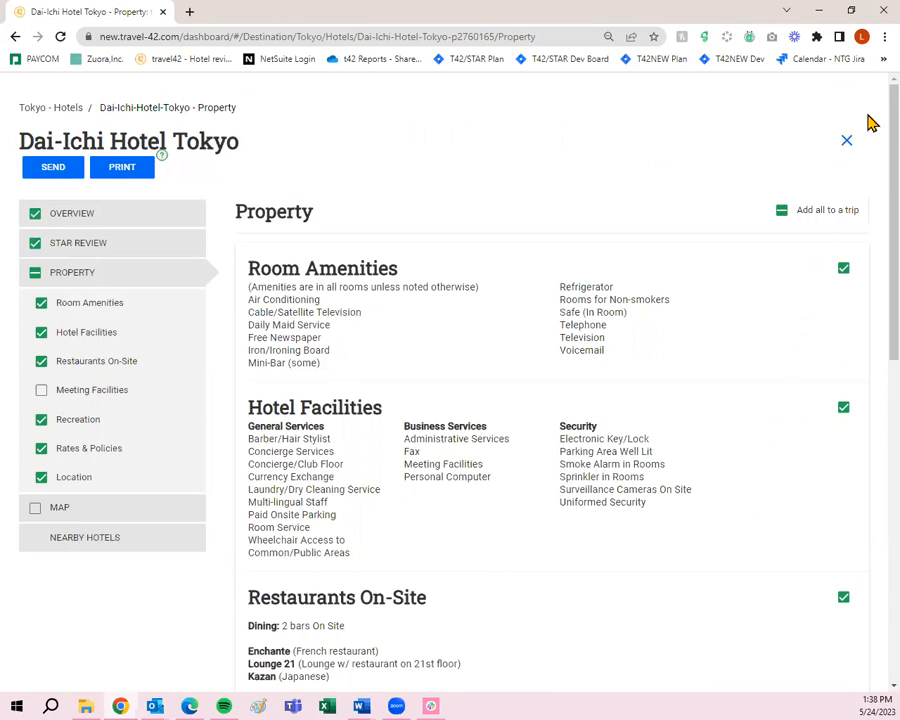
# - Close the Dai-Ichi overlay and open the Summer Vacation 2023- Worley trip from the Dashboard
pyautogui.click(847, 148)
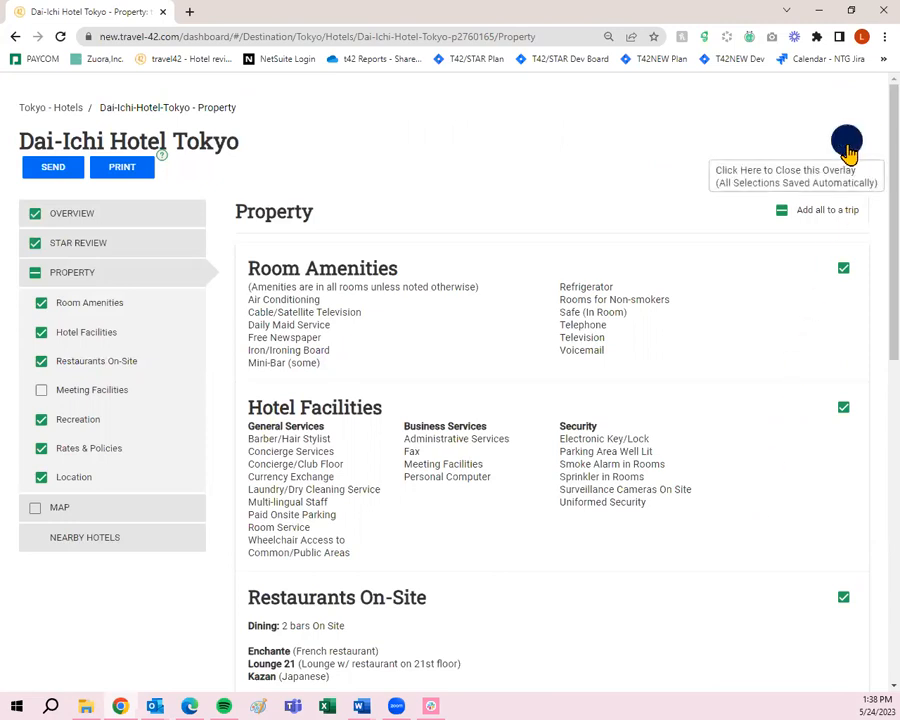
pyautogui.scroll(-3, 813, 405)
pyautogui.scroll(-1, 814, 407)
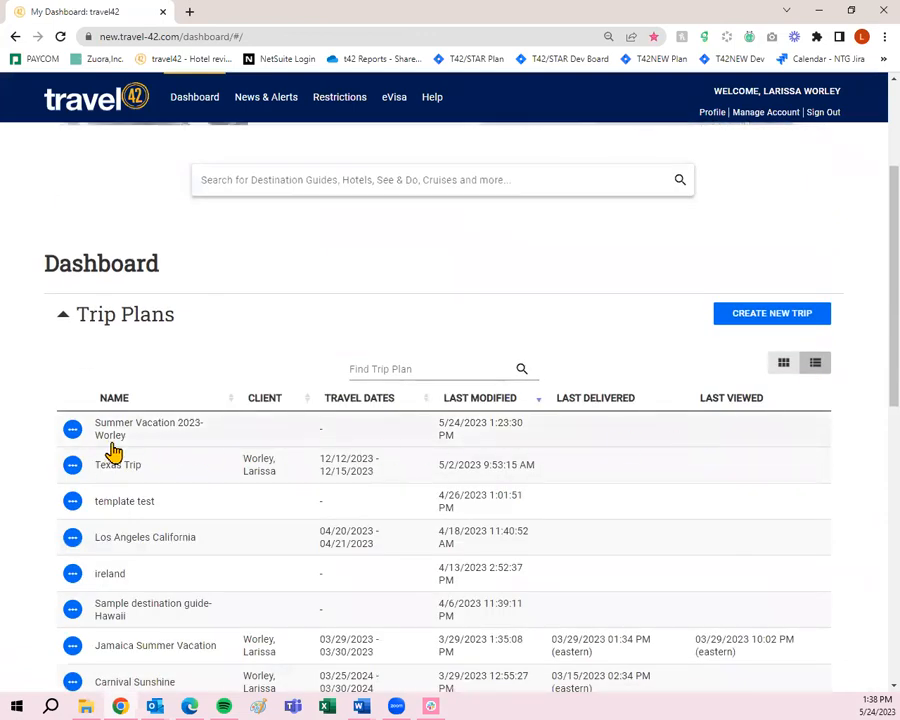
pyautogui.click(70, 432)
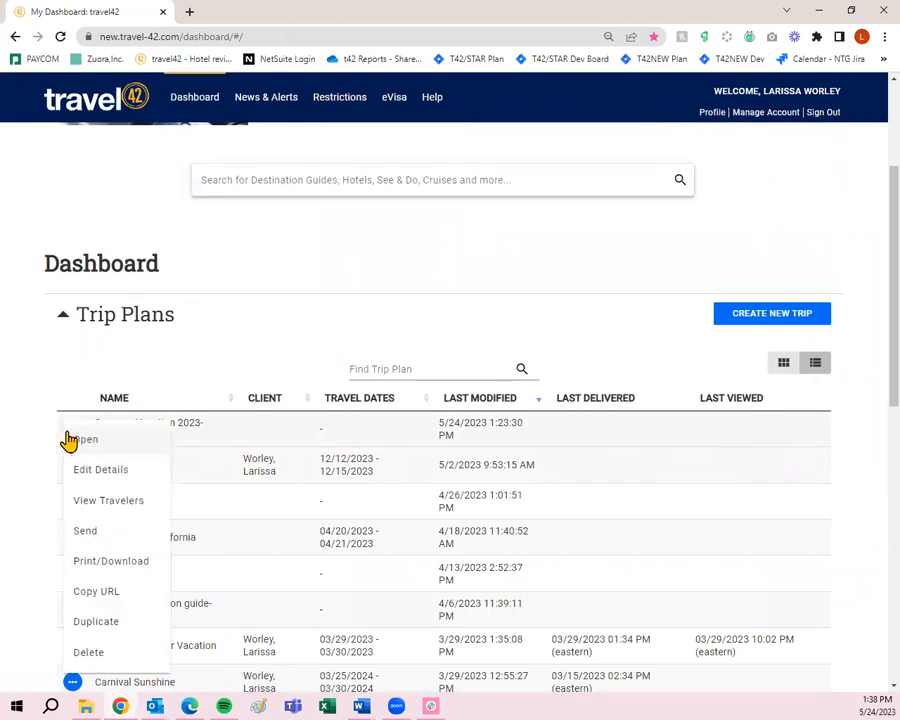
pyautogui.click(117, 447)
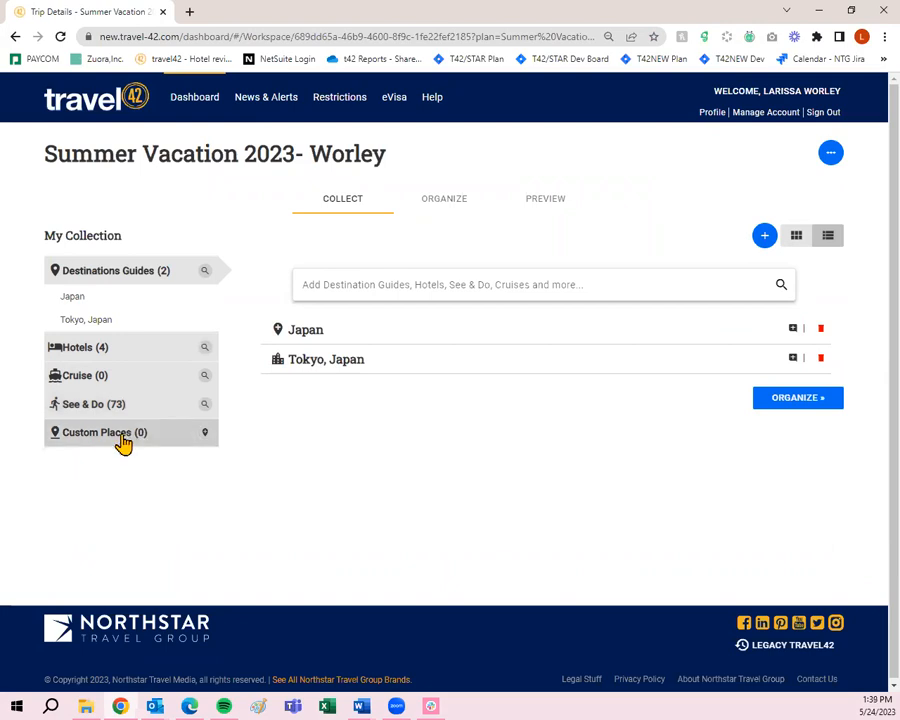
pyautogui.click(205, 436)
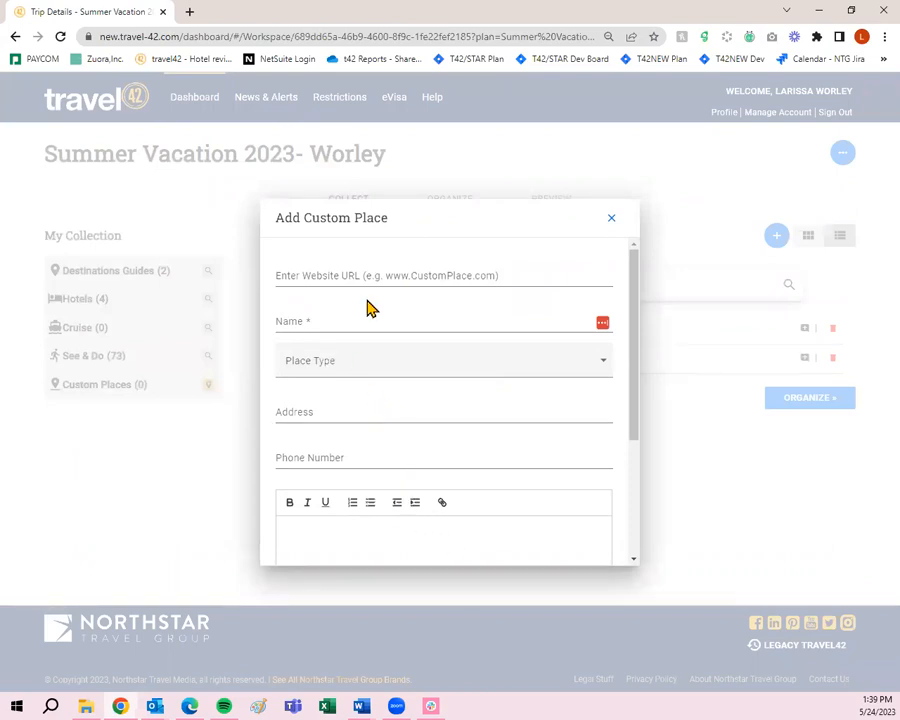
pyautogui.click(389, 364)
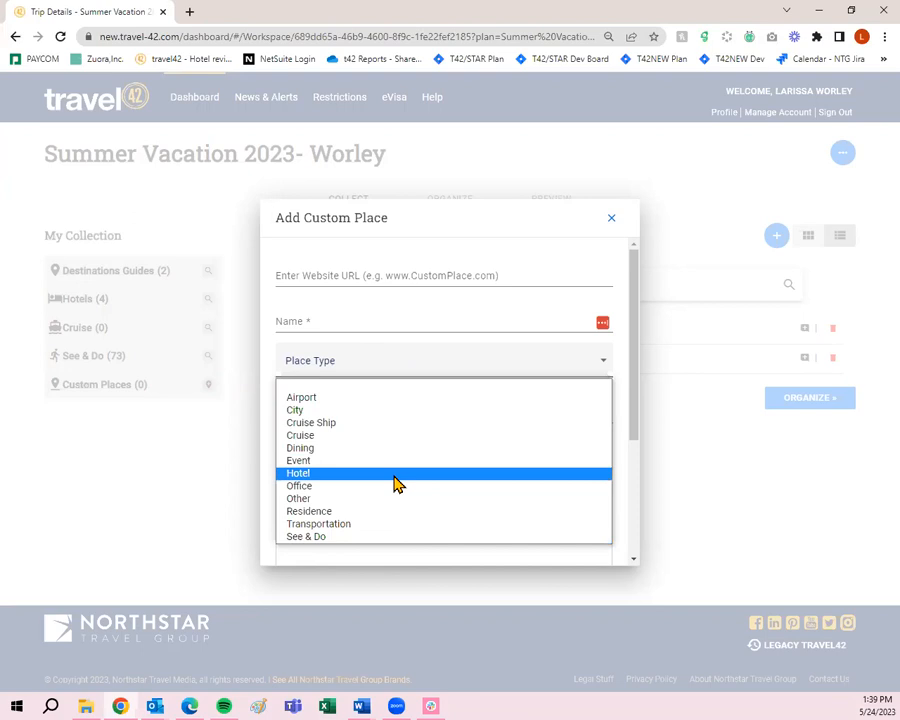
pyautogui.click(364, 323)
pyautogui.scroll(-2, 388, 516)
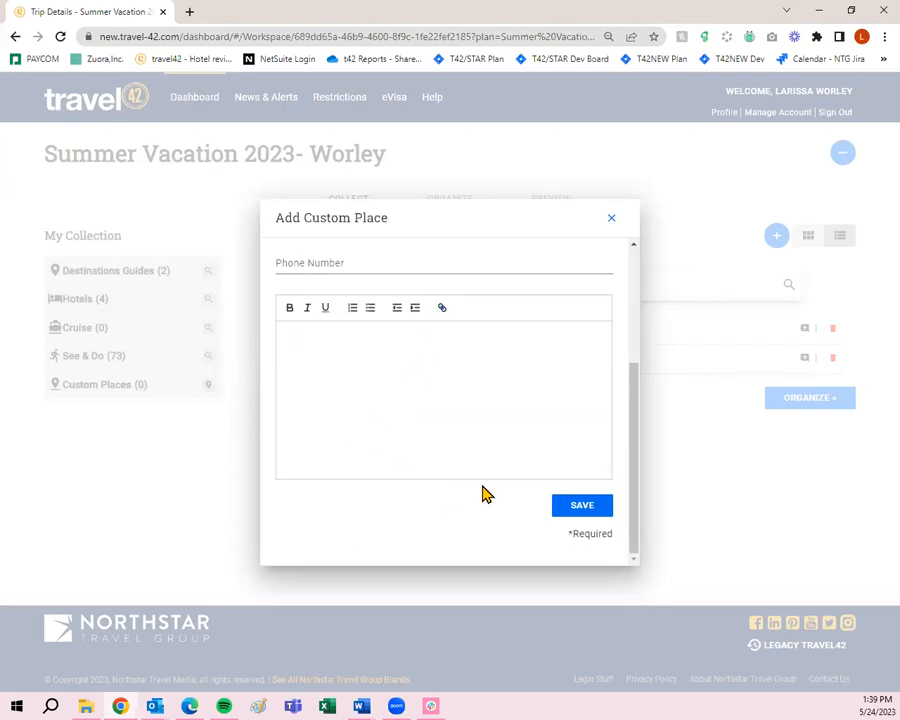
pyautogui.scroll(2, 430, 466)
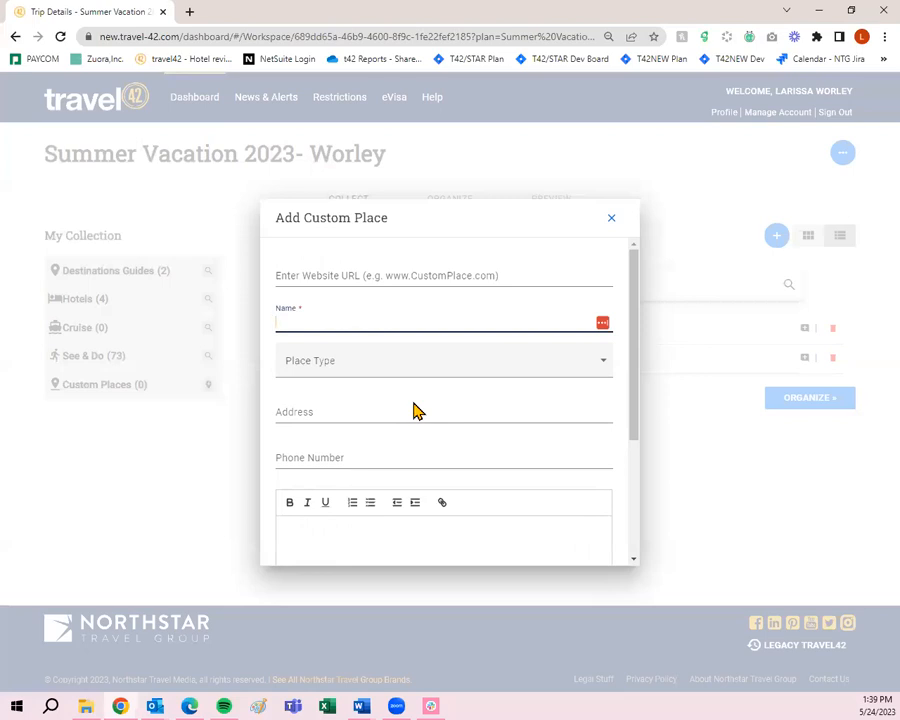
pyautogui.scroll(-2, 488, 326)
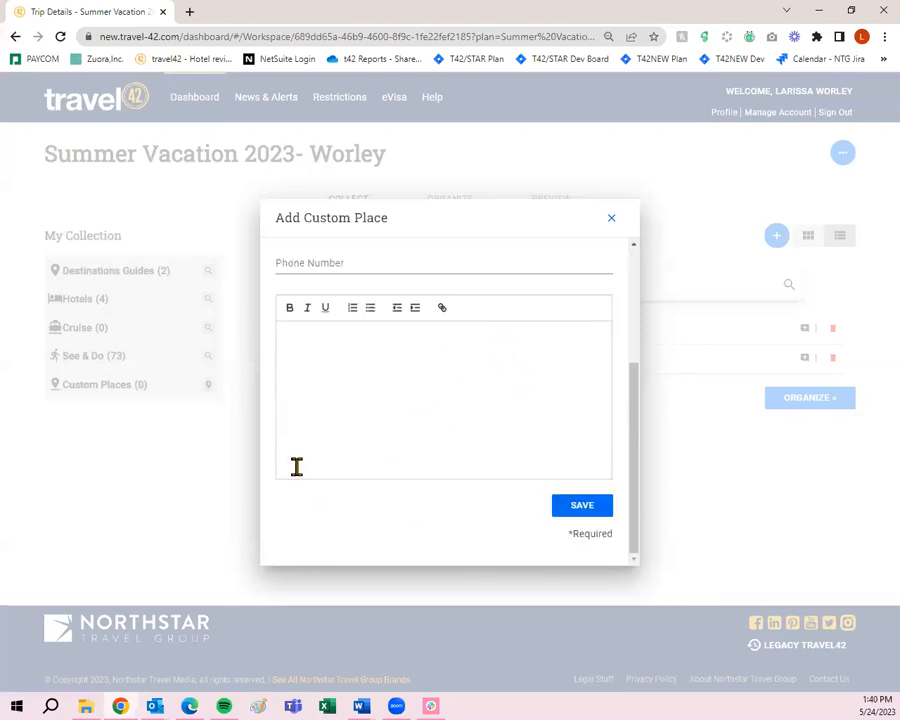
pyautogui.scroll(2, 316, 500)
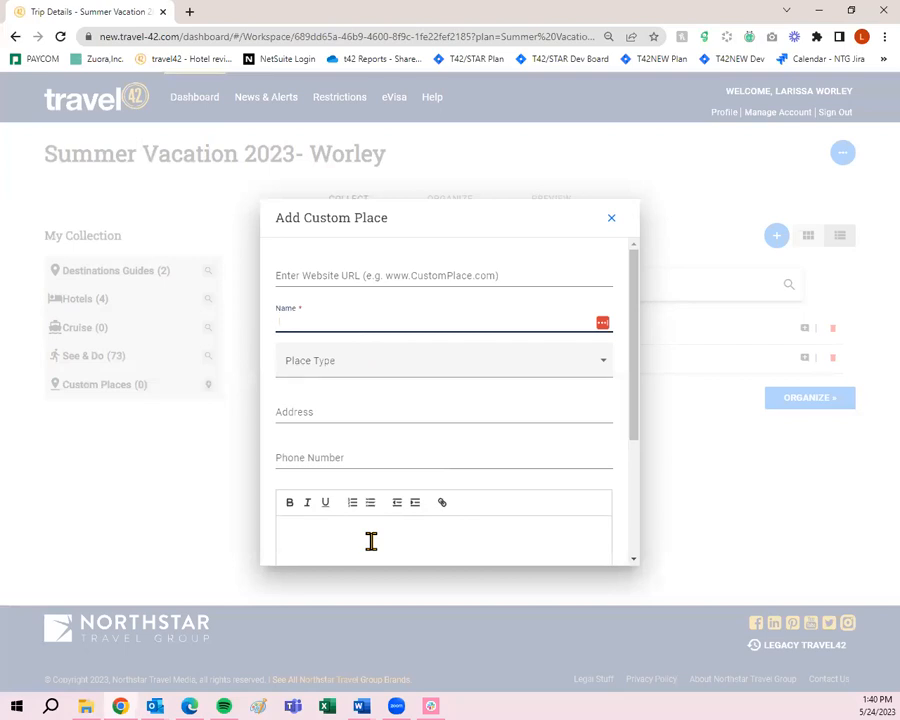
pyautogui.click(610, 218)
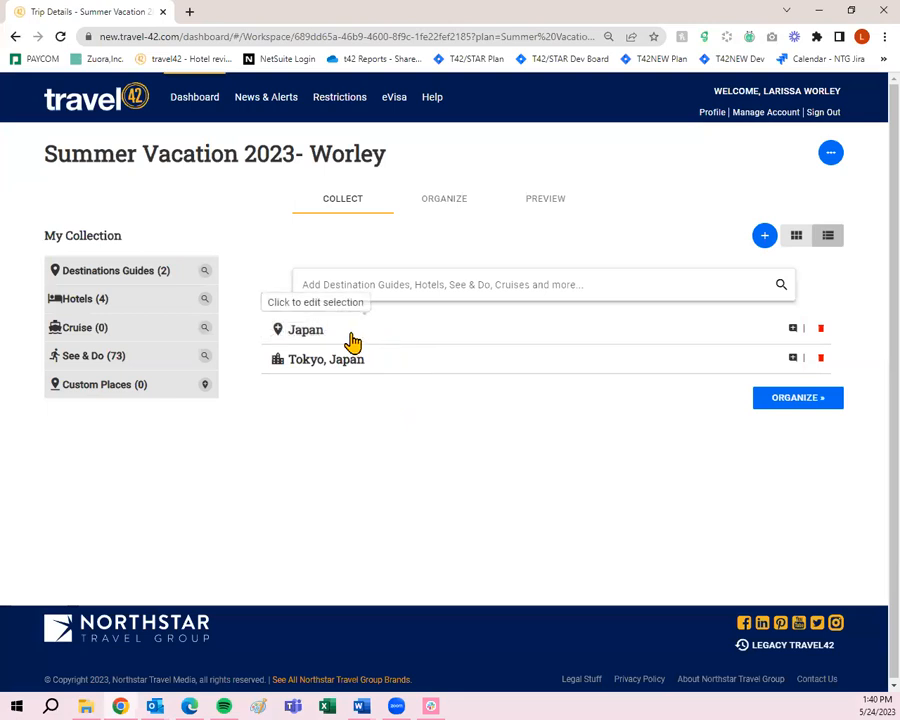
# - Uncheck the History section in the Japan destination guide, then return to the trip's collection
pyautogui.click(314, 341)
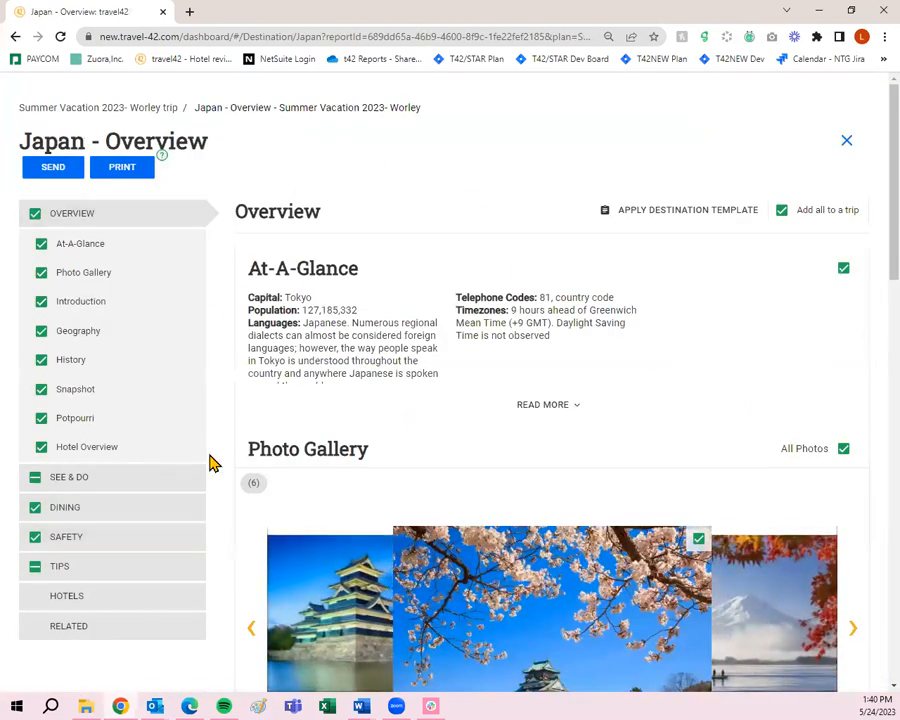
pyautogui.scroll(-4, 235, 478)
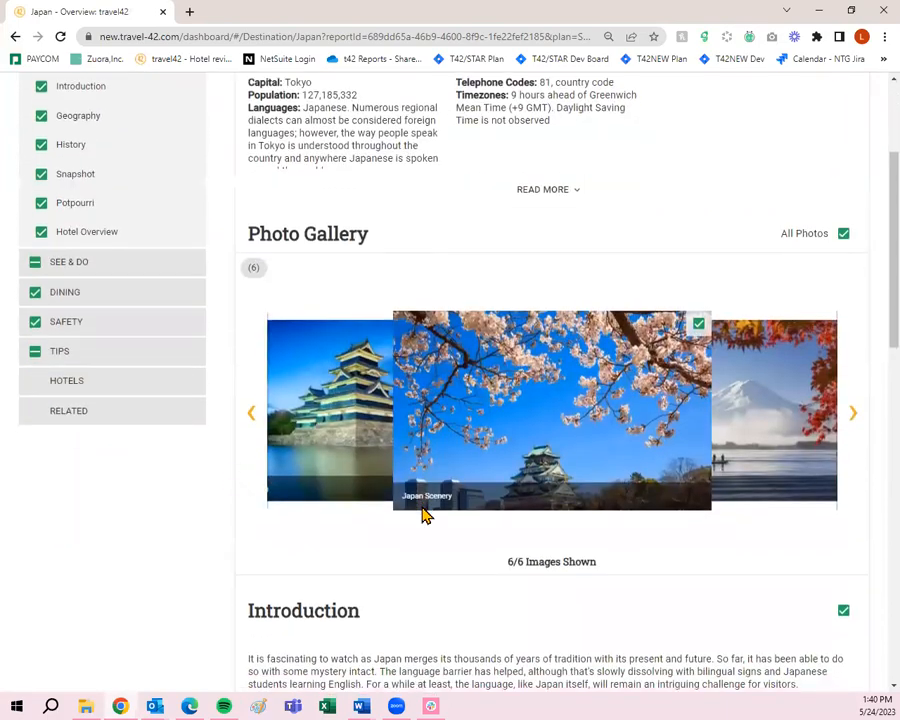
pyautogui.scroll(4, 455, 558)
pyautogui.scroll(-8, 458, 562)
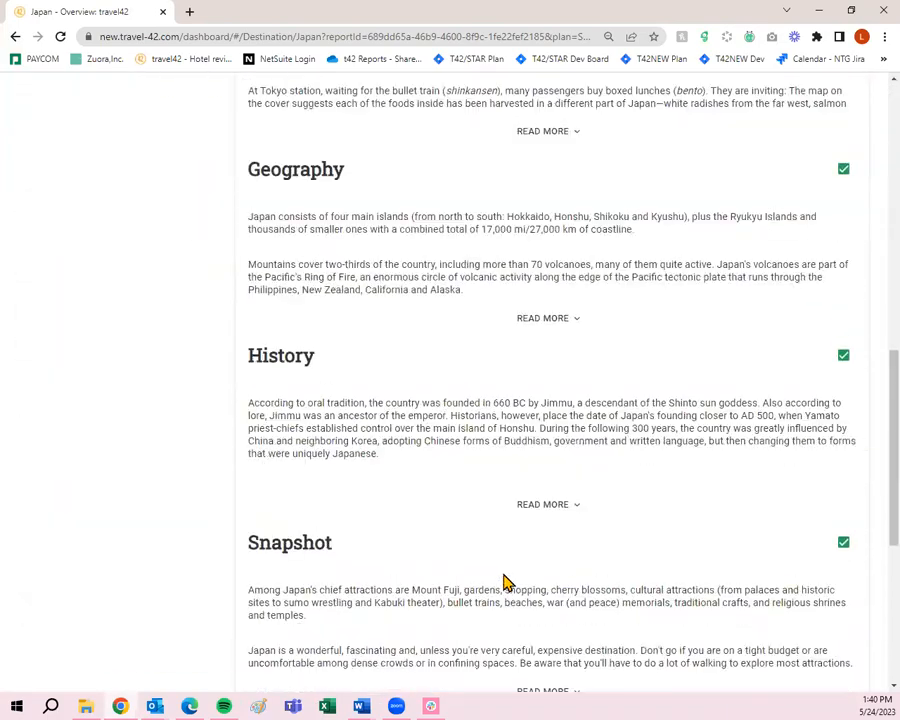
pyautogui.click(844, 358)
pyautogui.scroll(10, 811, 502)
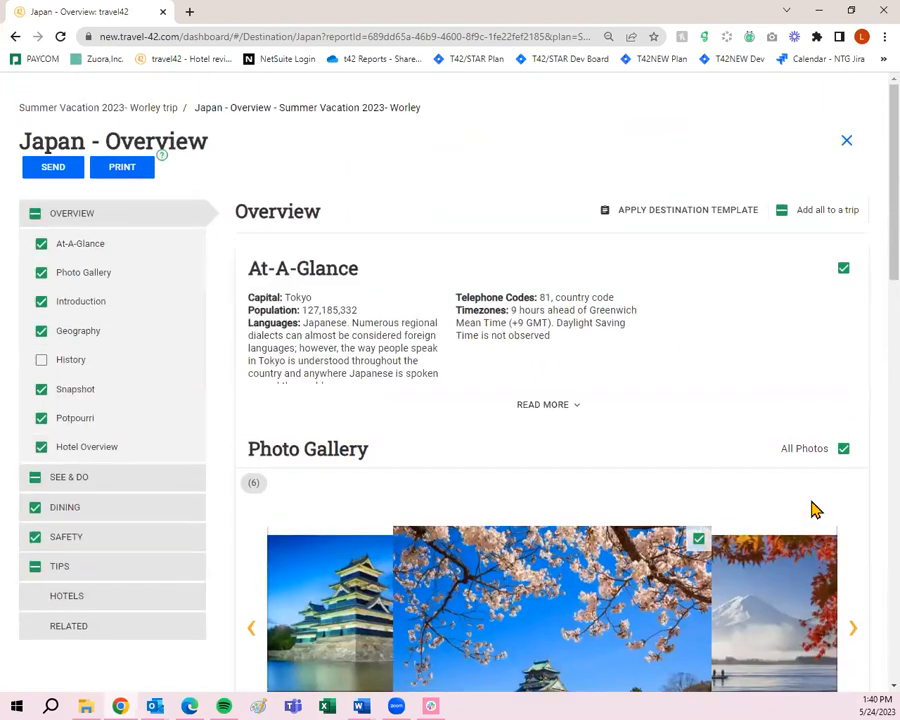
pyautogui.click(148, 108)
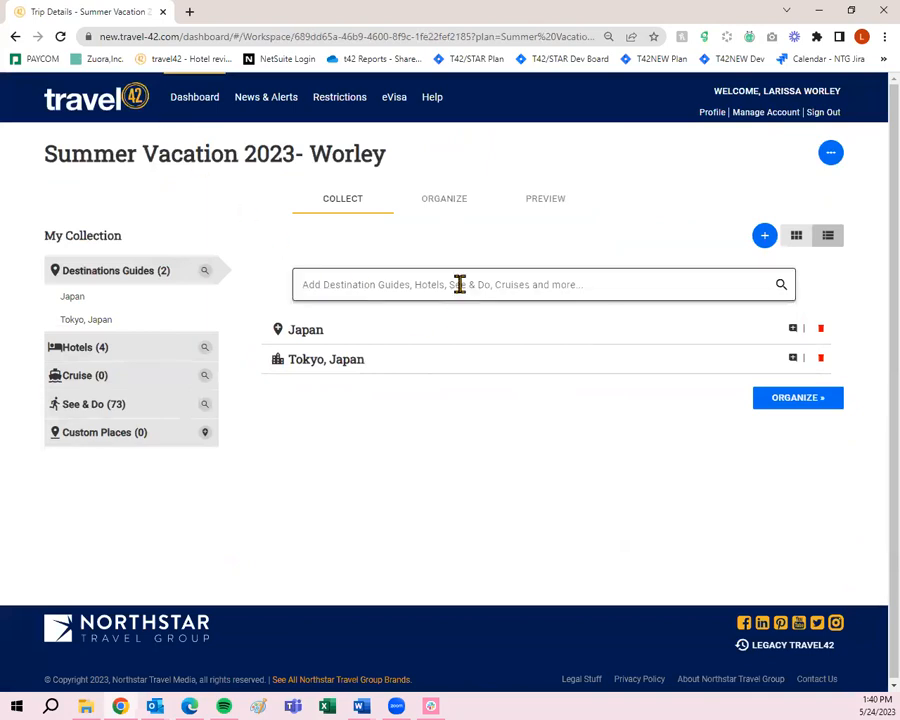
pyautogui.click(459, 284)
pyautogui.write('japan')
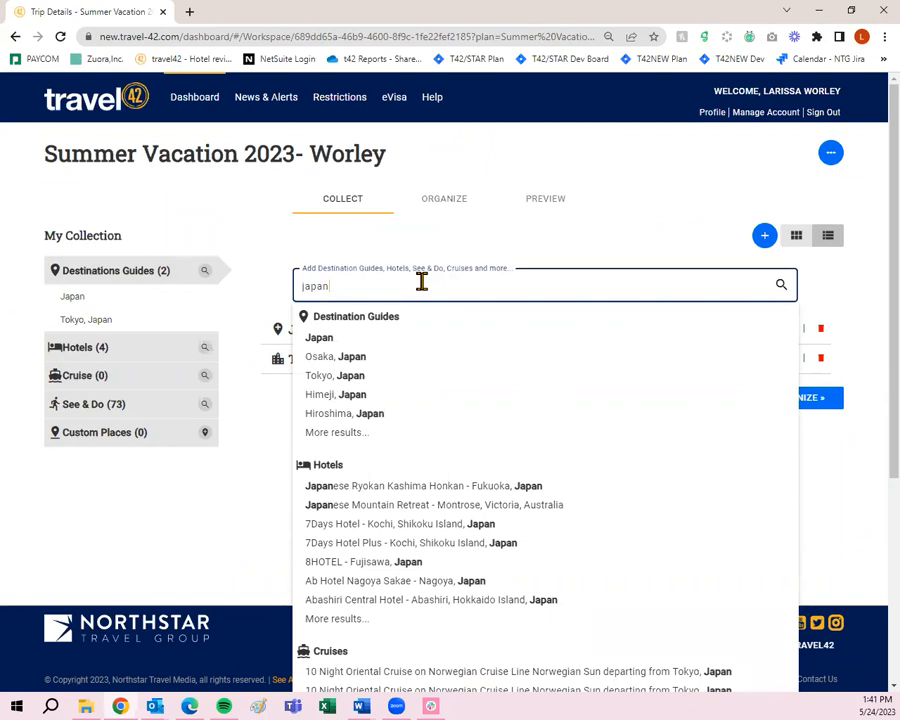
pyautogui.moveTo(400, 281); pyautogui.dragTo(297, 287)
pyautogui.press('BackSpace')
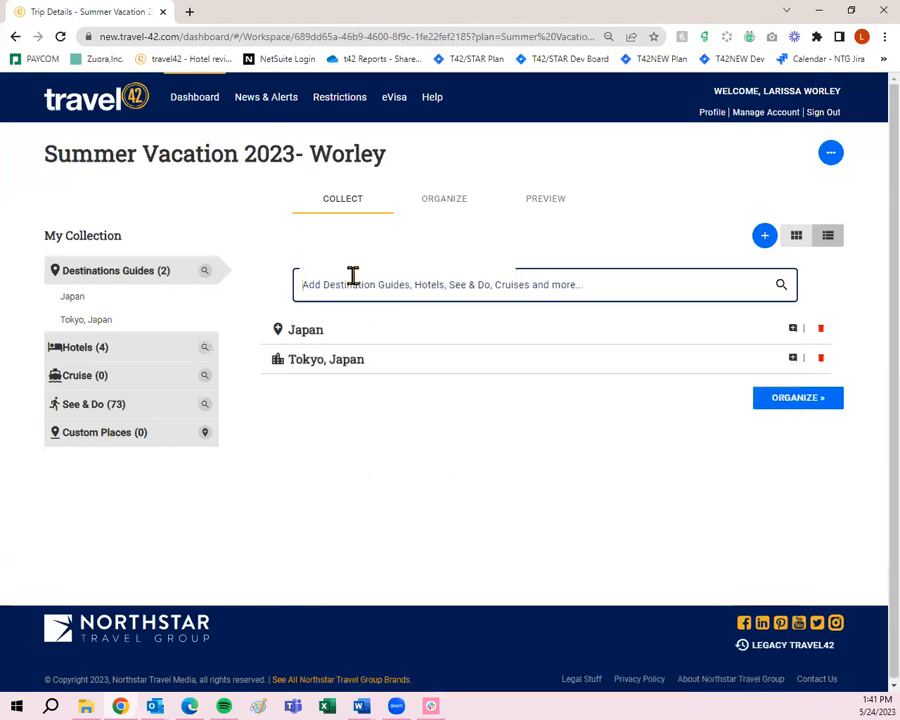
# - Copy the Summer Vacation 2023 trip plan's shareable URL from its actions menu
pyautogui.click(831, 157)
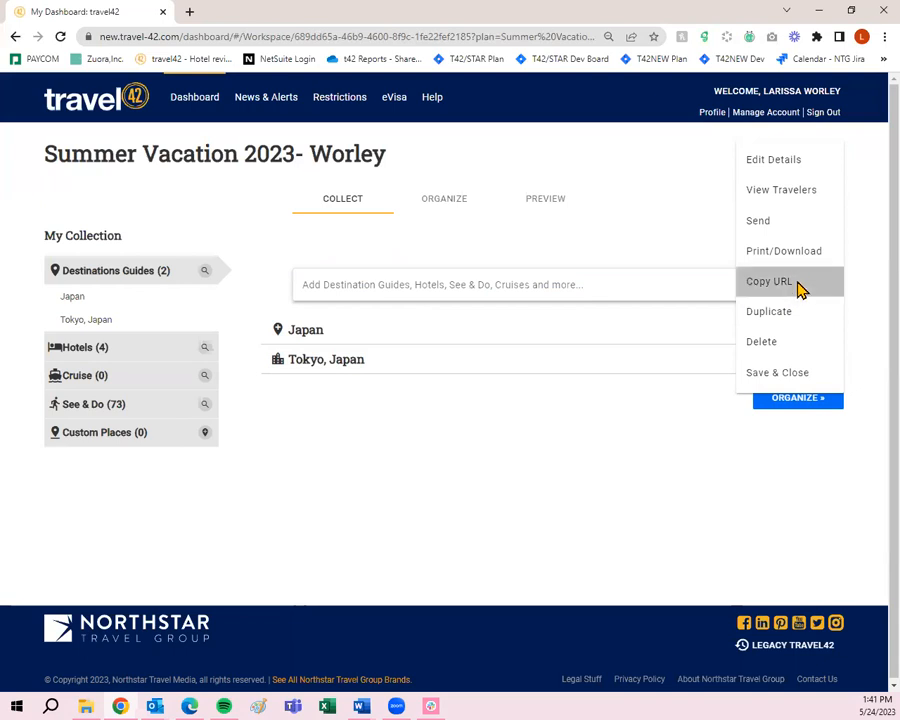
pyautogui.click(797, 283)
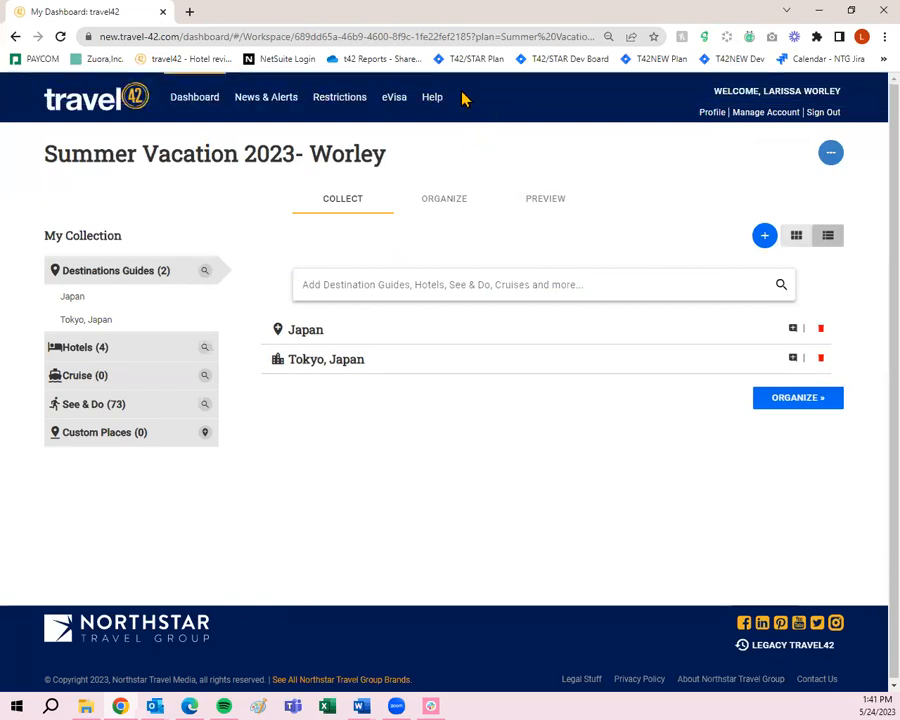
# - Load the copied trip link in a new browser tab and review its Cover Page
pyautogui.click(190, 12)
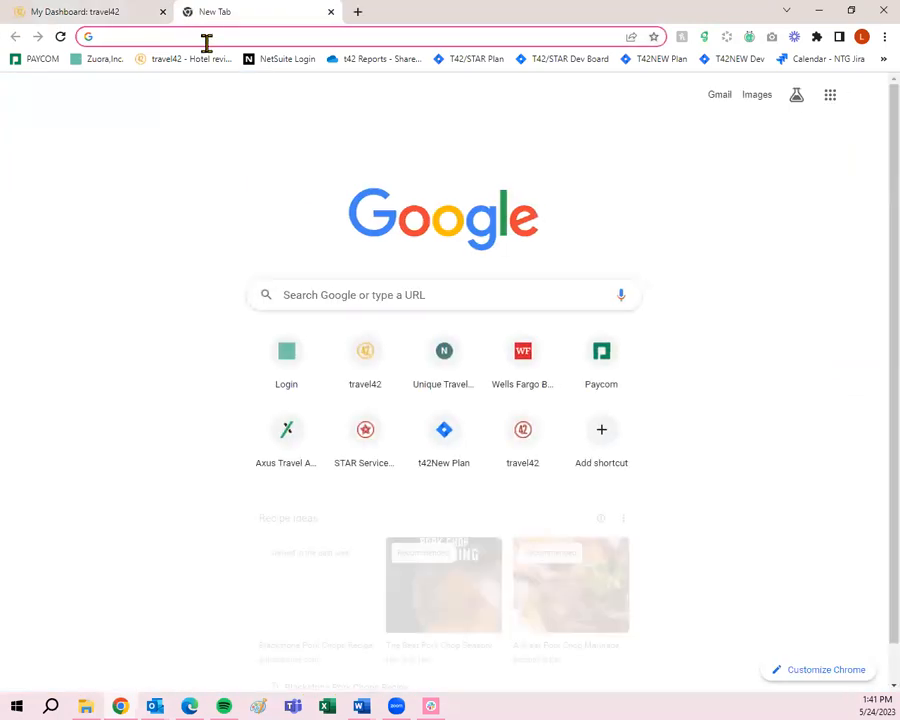
pyautogui.hotkey('ctrl', 'v')
pyautogui.press('Return')
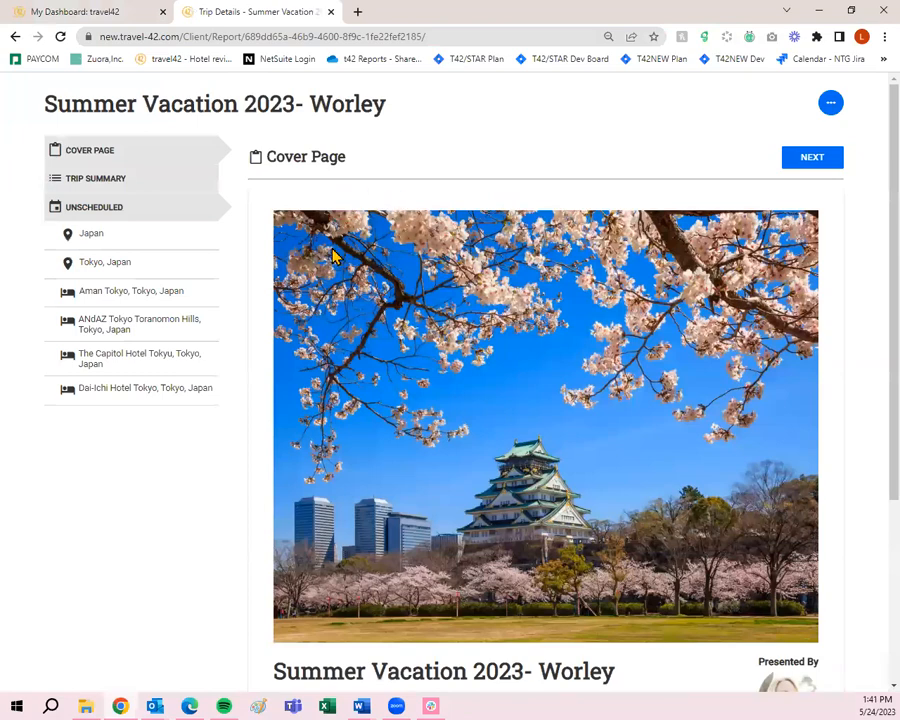
pyautogui.scroll(-3, 335, 262)
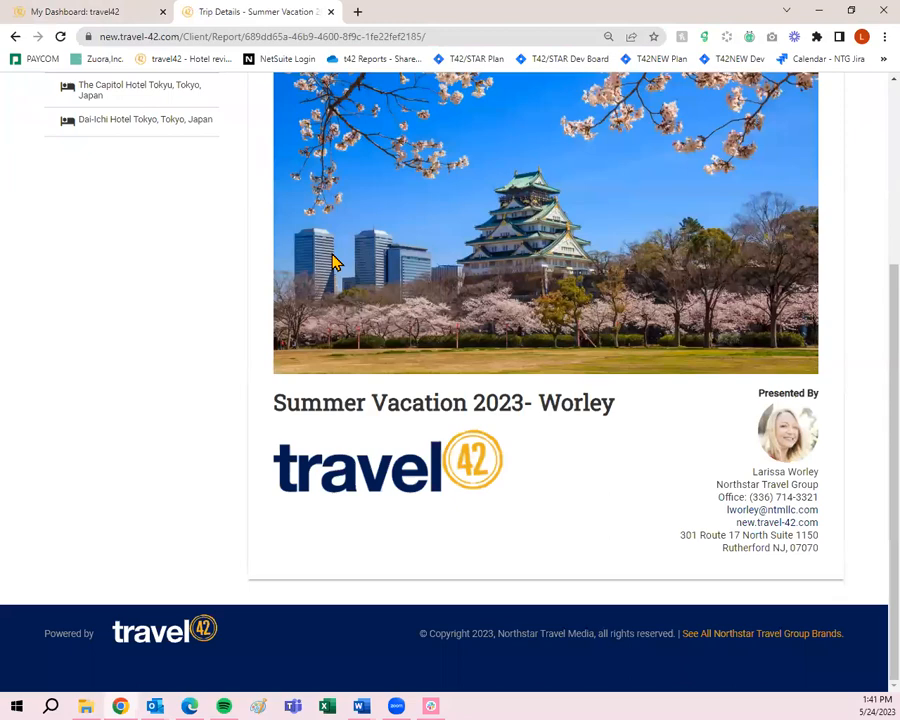
pyautogui.scroll(3, 335, 262)
pyautogui.scroll(-3, 266, 280)
pyautogui.scroll(4, 576, 200)
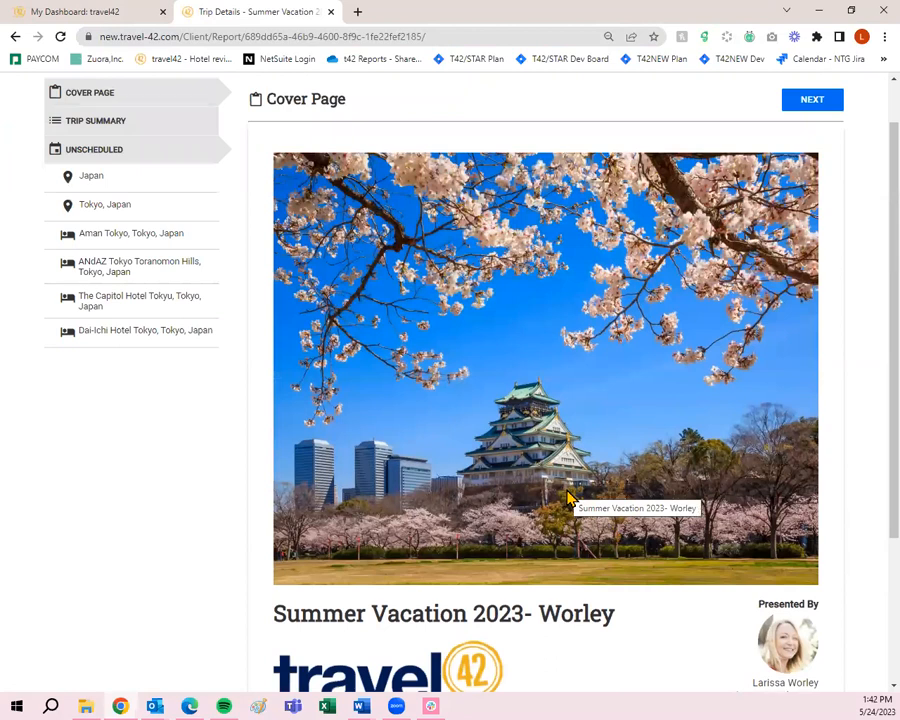
pyautogui.click(804, 104)
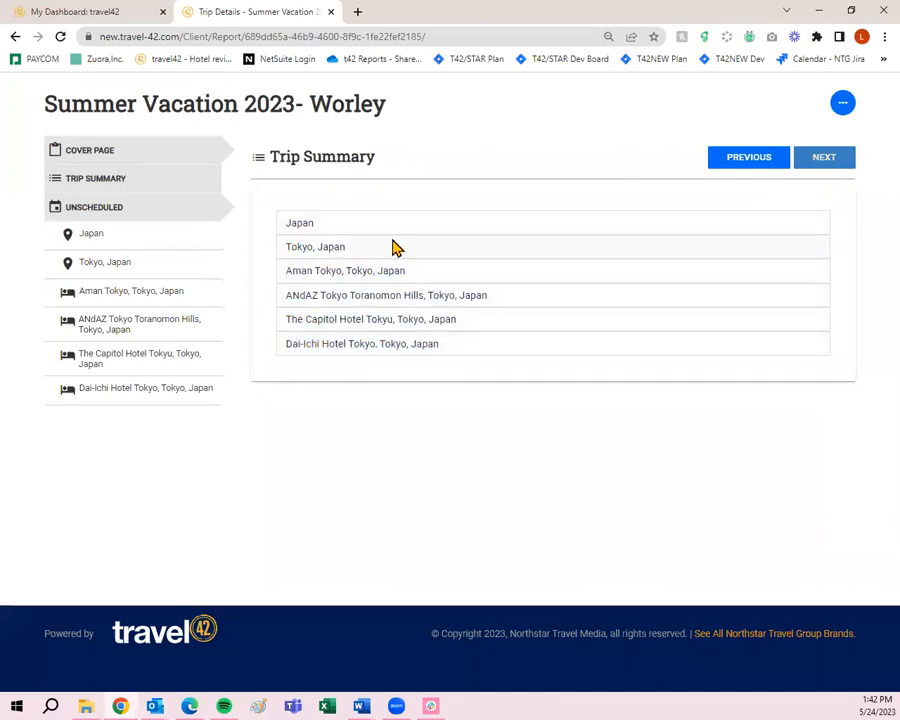
# - Page the report through Japan, Tokyo, Japan and Aman Tokyo, then close the report tab
pyautogui.click(834, 164)
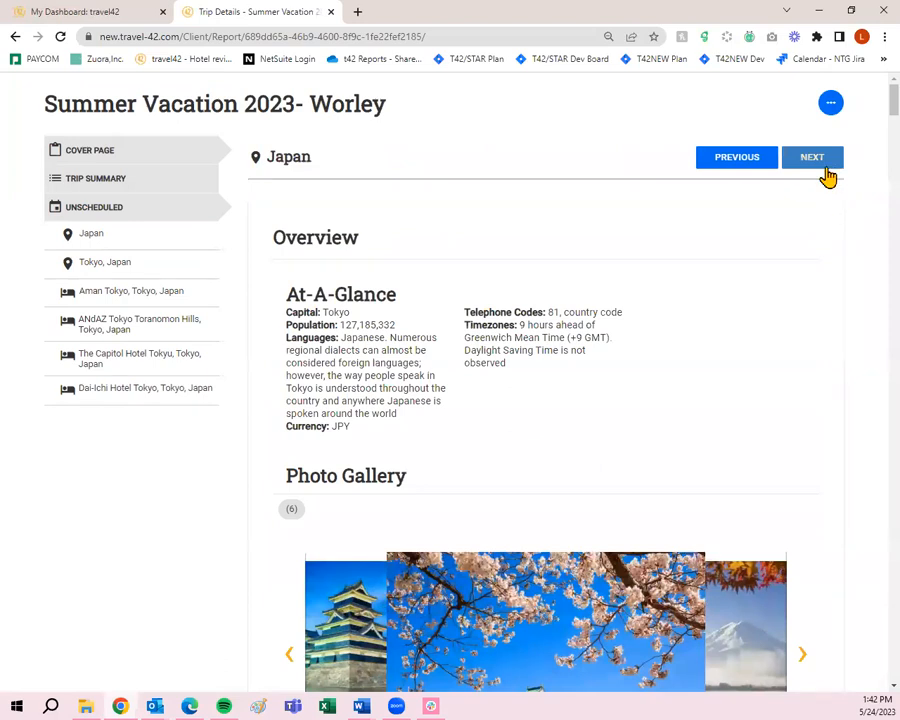
pyautogui.click(829, 170)
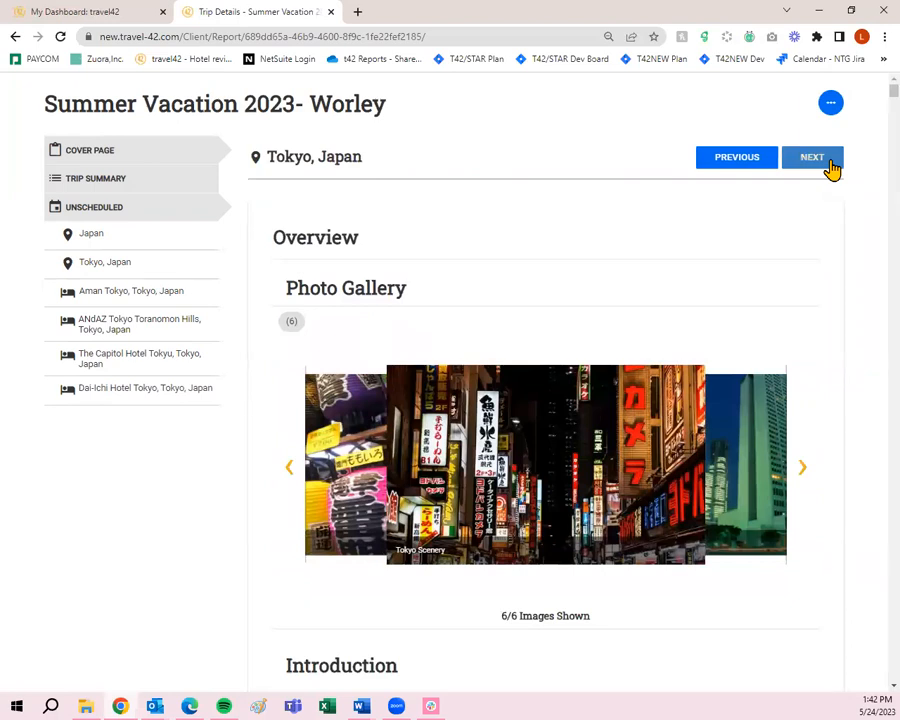
pyautogui.click(829, 163)
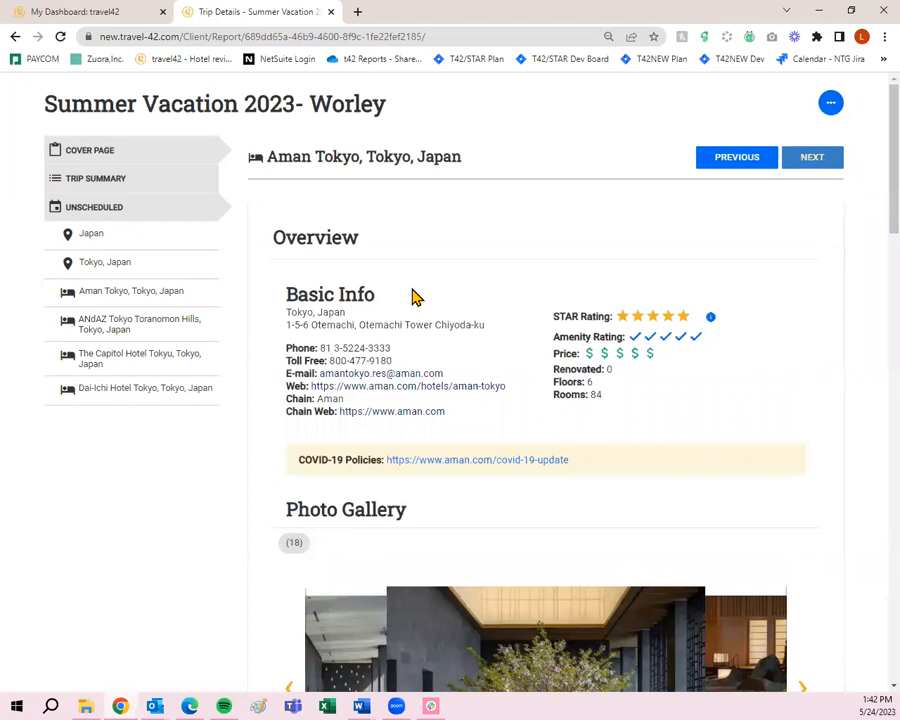
pyautogui.click(826, 106)
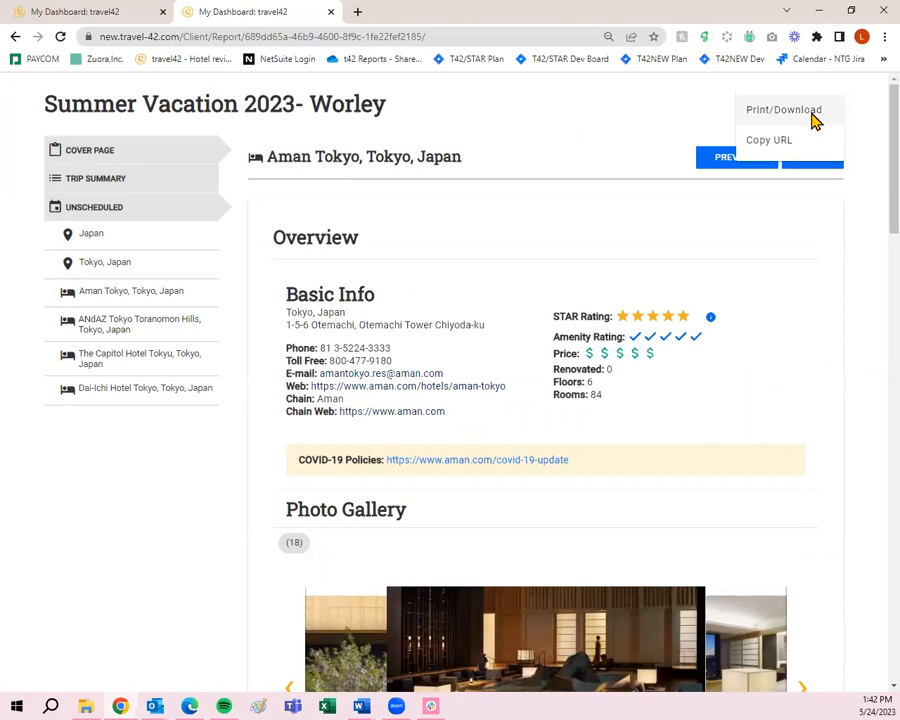
pyautogui.click(603, 110)
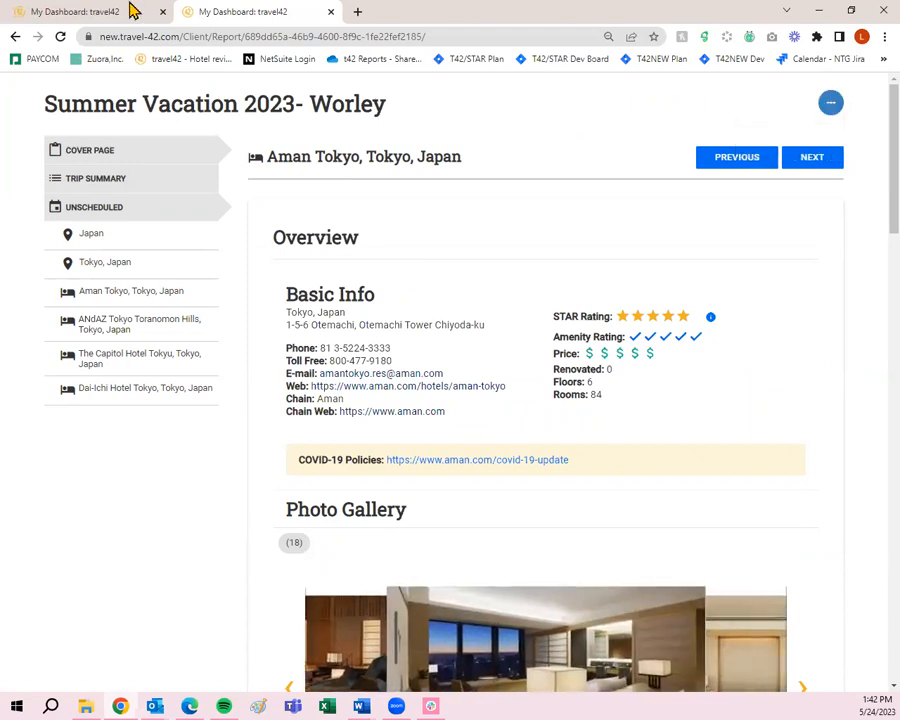
pyautogui.click(331, 12)
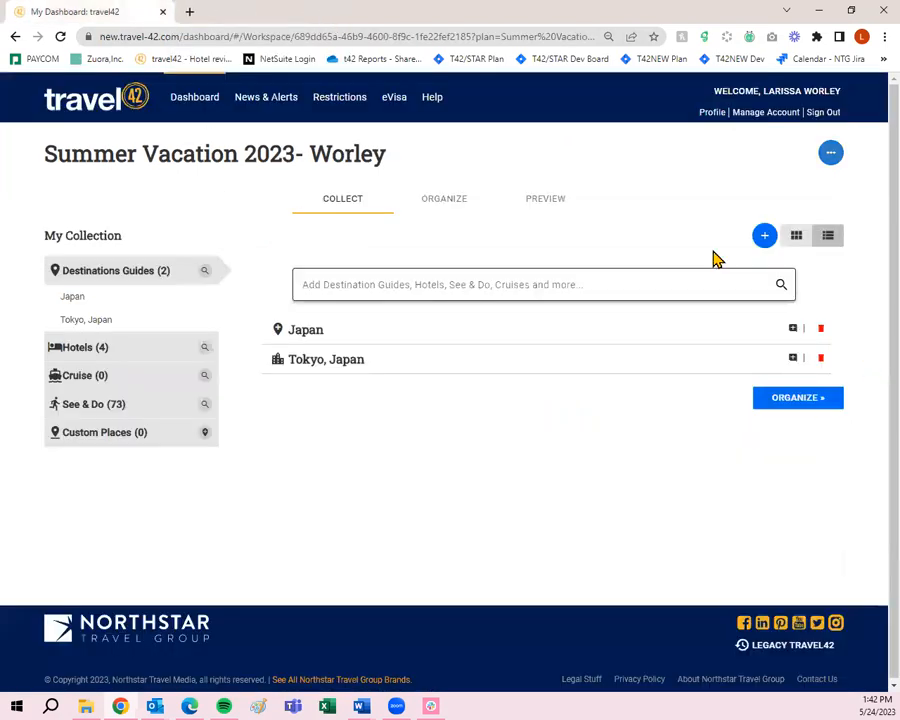
# - Reorder trip items with Tokyo, Japan first and Japan second, then view the May 2023 schedule
pyautogui.click(462, 204)
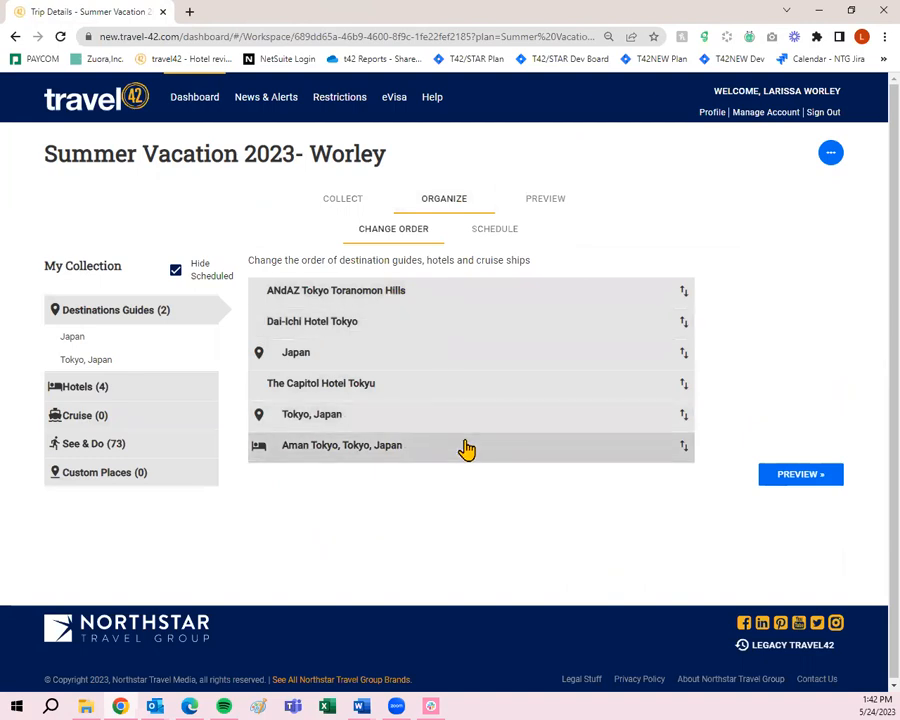
pyautogui.moveTo(464, 450); pyautogui.dragTo(444, 292)
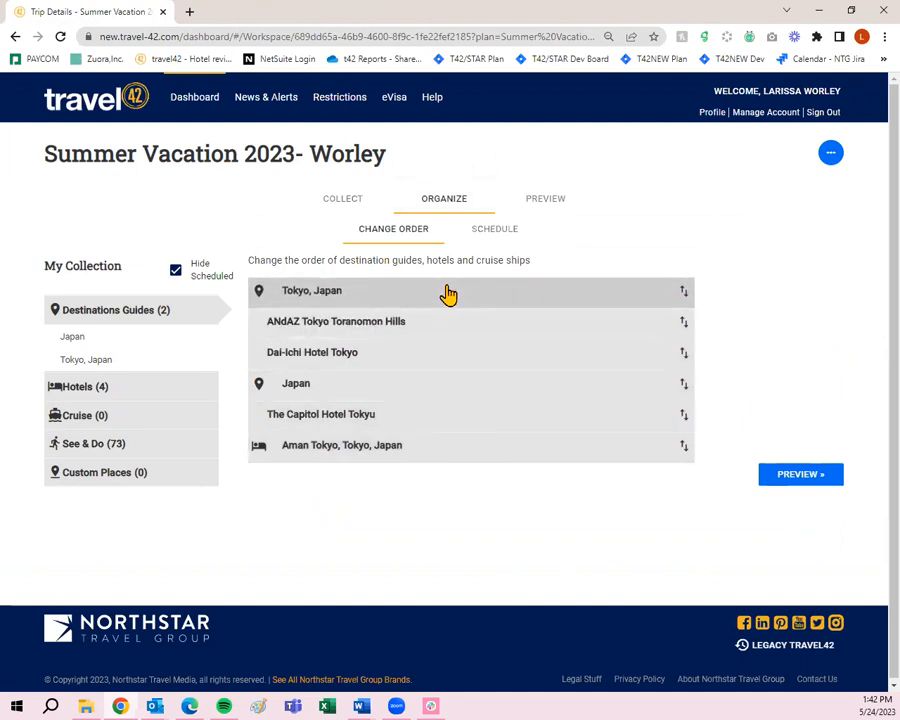
pyautogui.moveTo(424, 388); pyautogui.dragTo(420, 326)
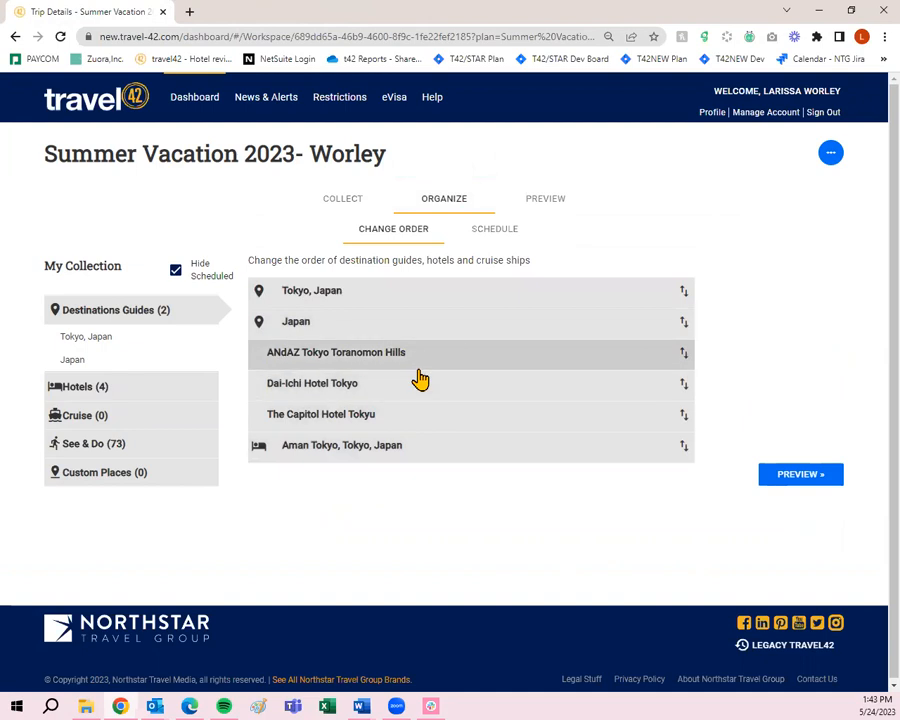
pyautogui.click(476, 236)
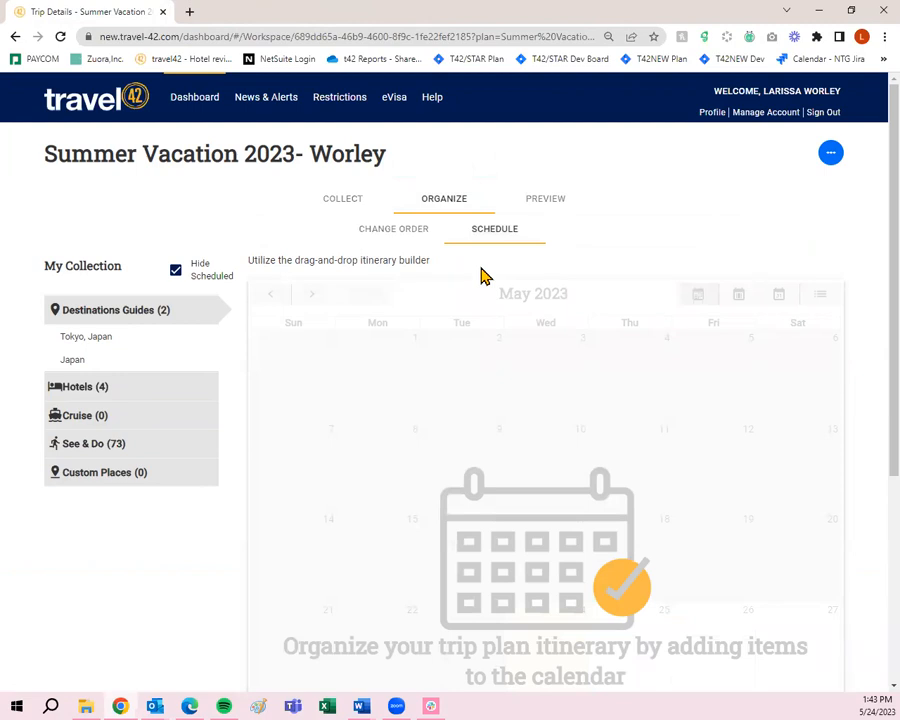
# - Drag Tokyo, Japan onto the May 2023 Schedule calendar
pyautogui.moveTo(83, 346)
pyautogui.moveTo(83, 346); pyautogui.dragTo(136, 366)
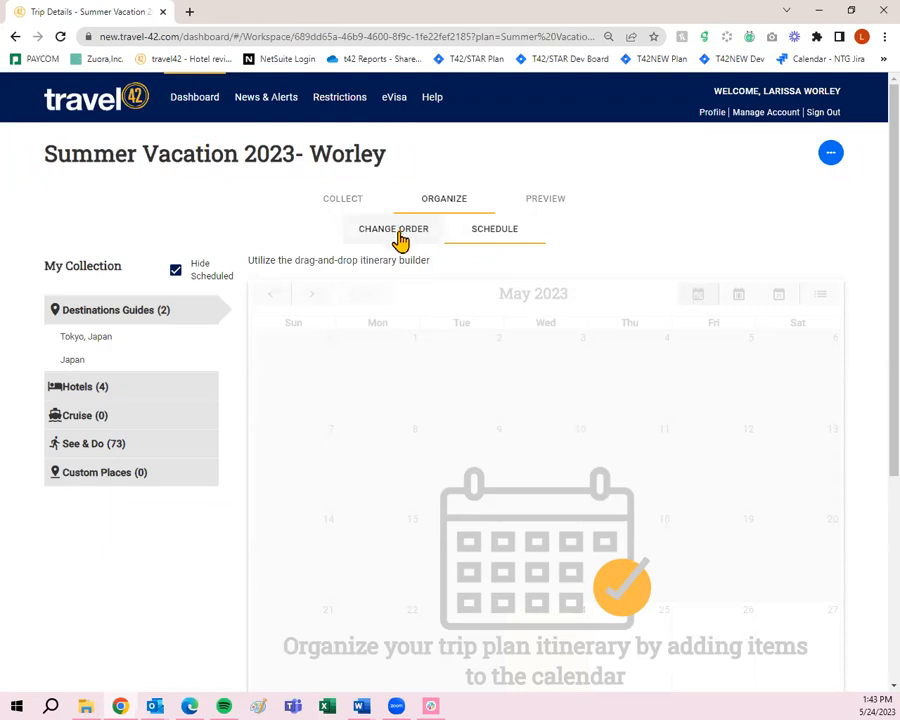
# - Preview the trip plan as the client sees it and scroll through the cover page
pyautogui.click(540, 200)
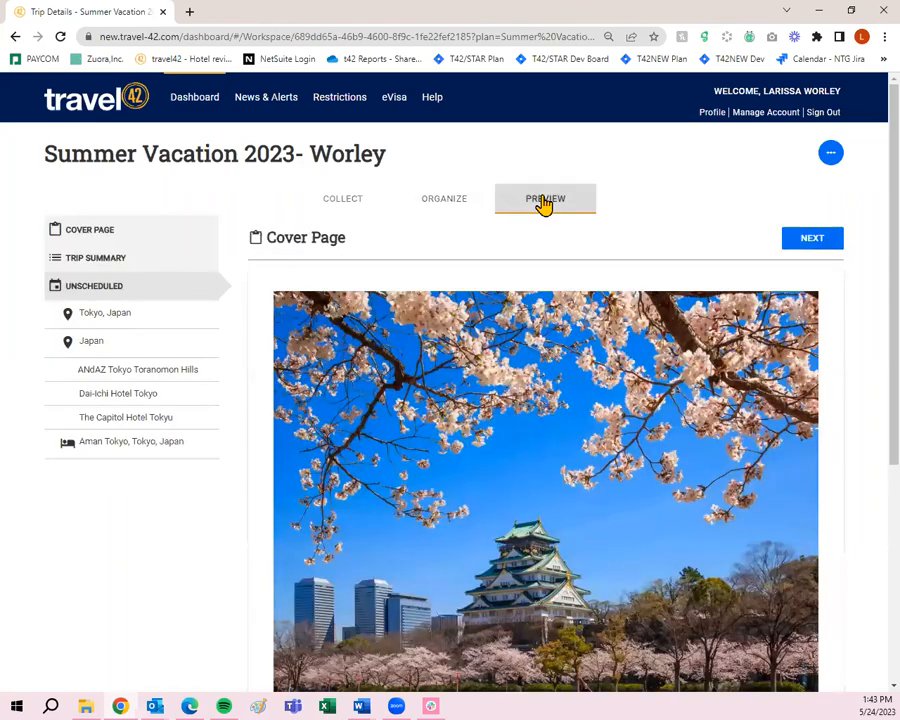
pyautogui.scroll(-3, 655, 303)
pyautogui.scroll(5, 625, 518)
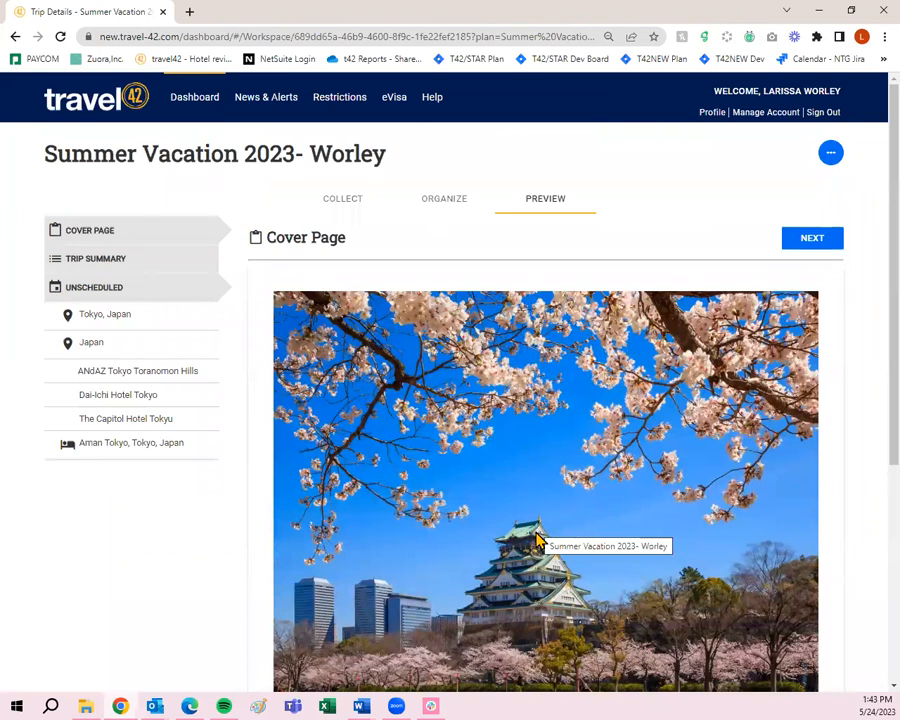
# - Choose Edit Details from the trip plan's '...' actions menu
pyautogui.click(830, 155)
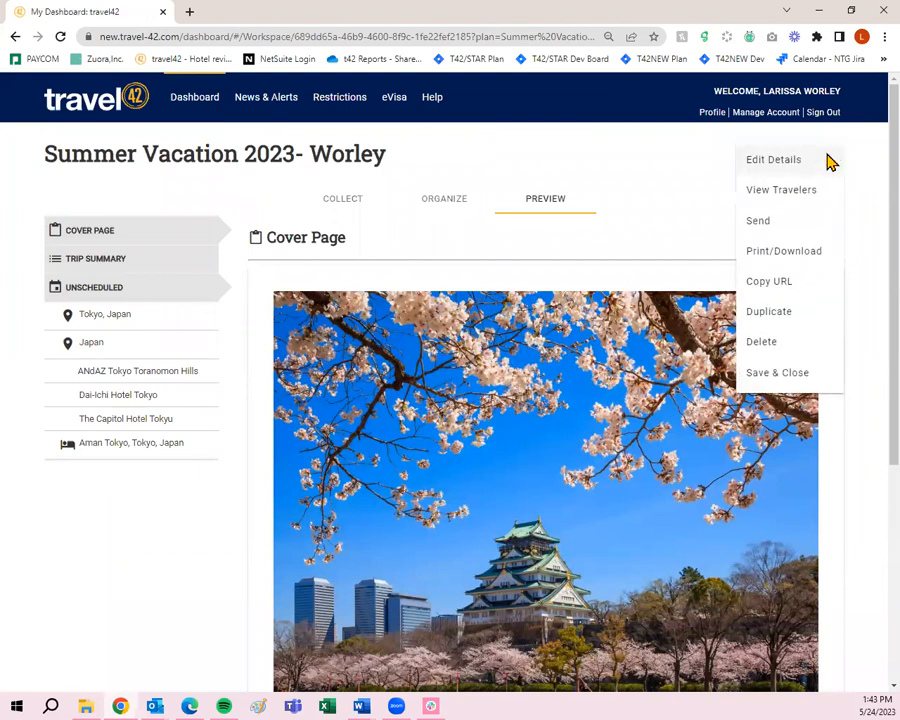
pyautogui.click(846, 156)
pyautogui.click(834, 158)
pyautogui.click(870, 264)
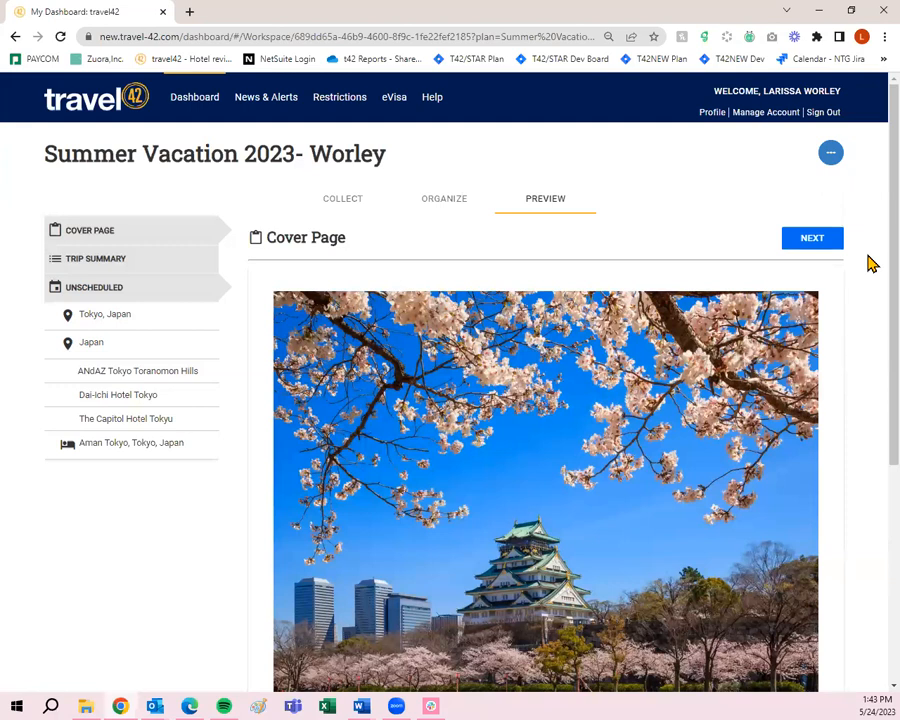
pyautogui.scroll(-2, 454, 327)
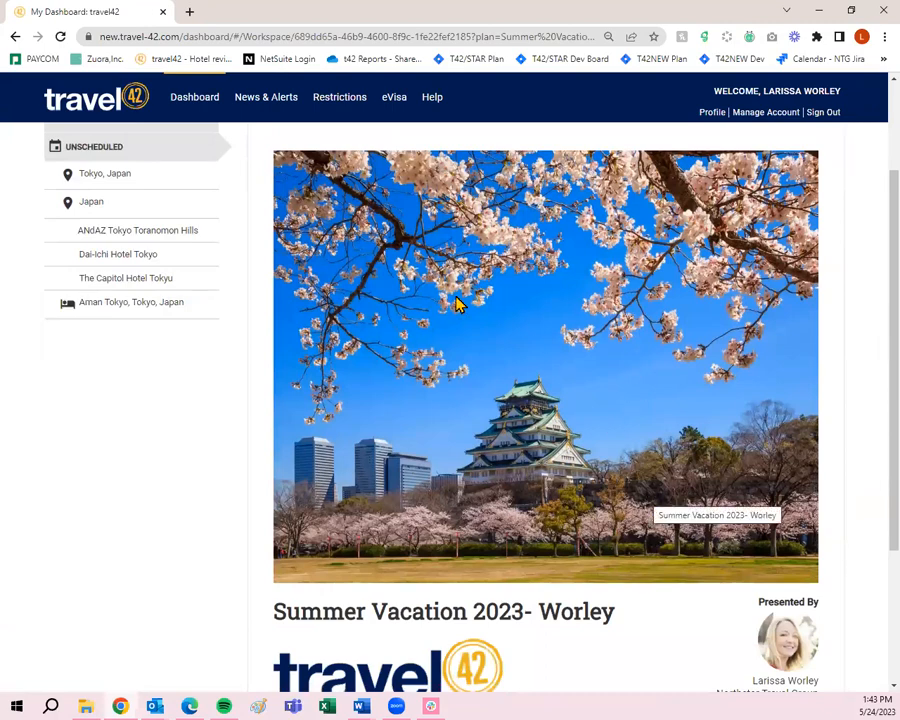
pyautogui.scroll(2, 614, 392)
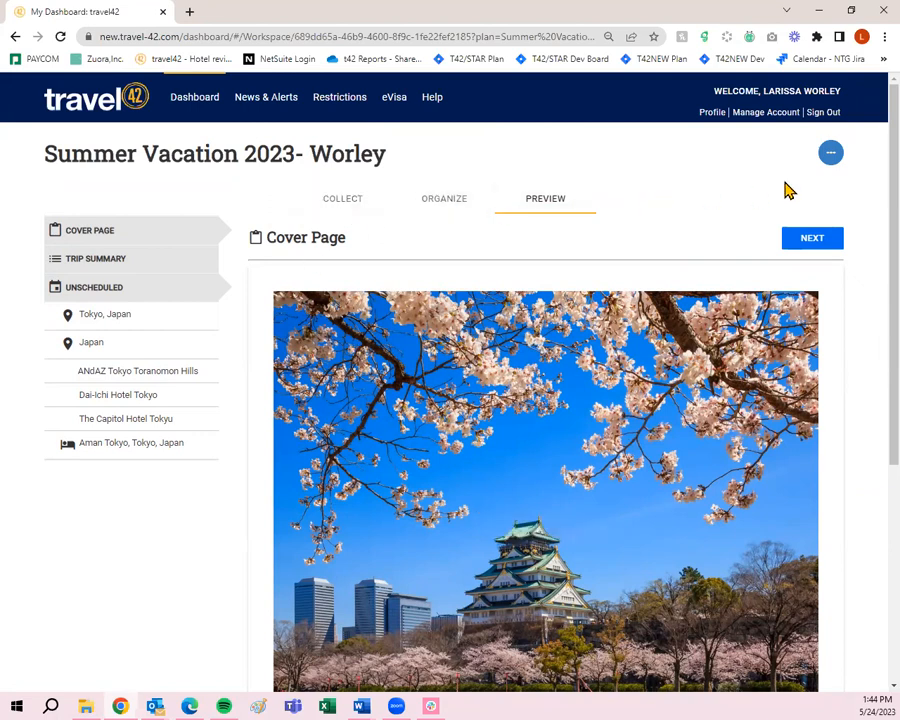
pyautogui.click(832, 155)
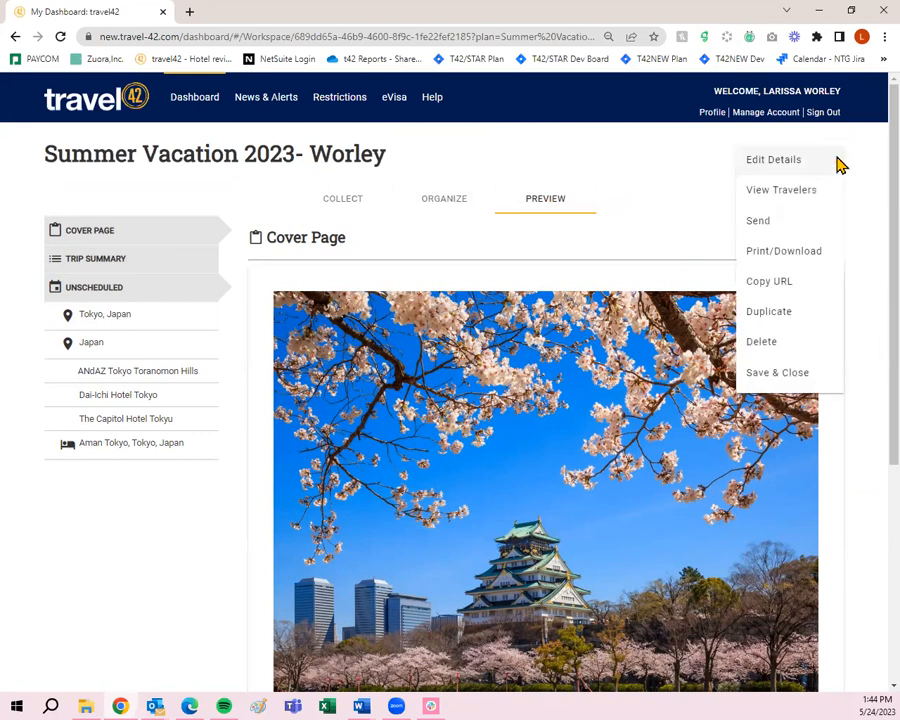
pyautogui.click(775, 168)
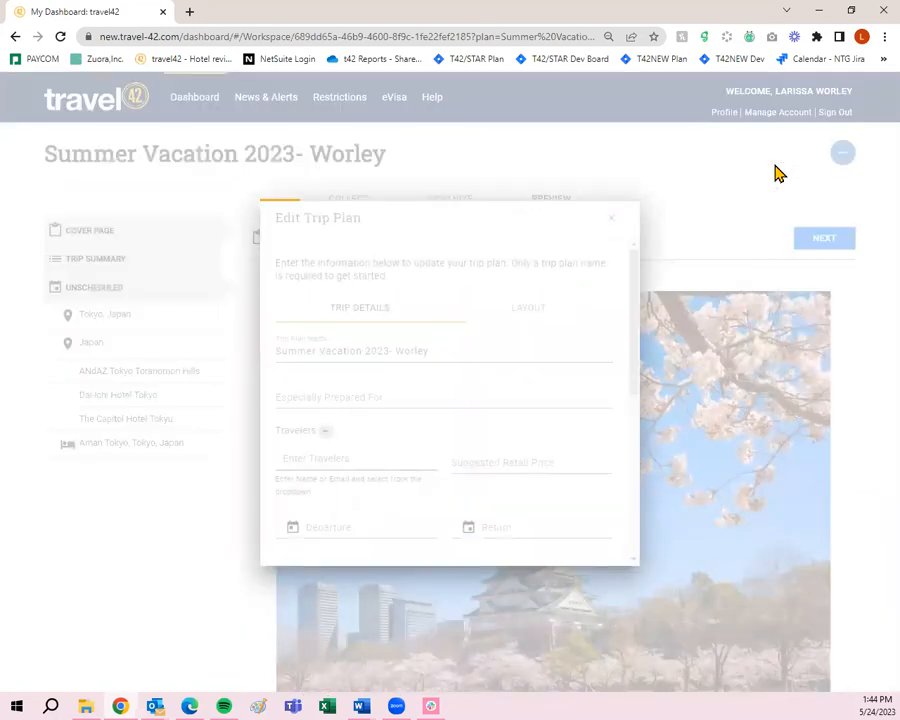
# - Close the Edit Trip Plan dialog without saving and go back to the Collect tab's items
pyautogui.click(519, 316)
pyautogui.scroll(-2, 521, 330)
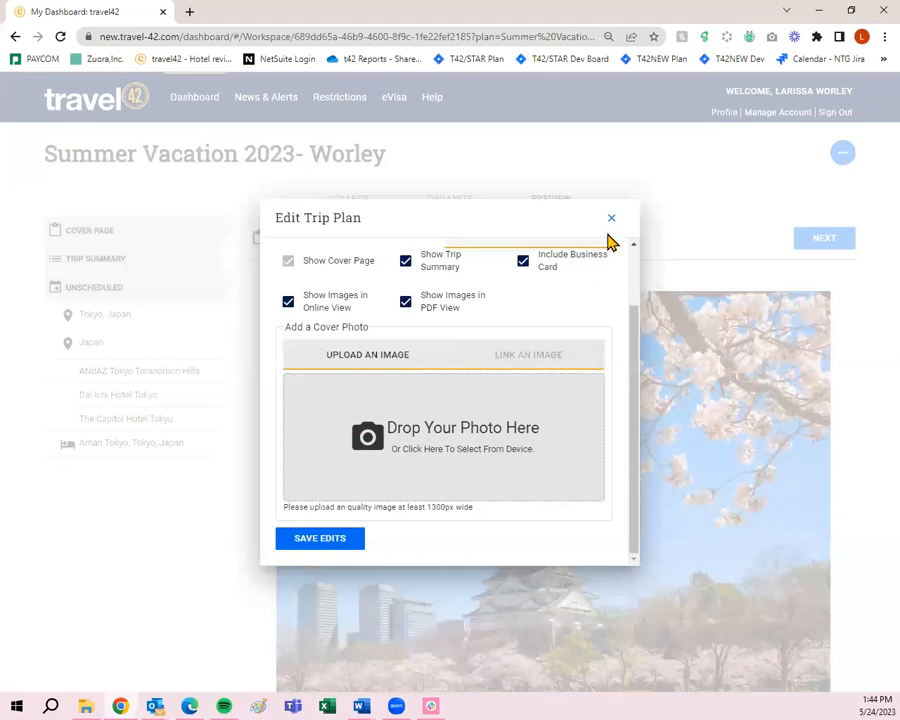
pyautogui.click(613, 219)
pyautogui.click(365, 203)
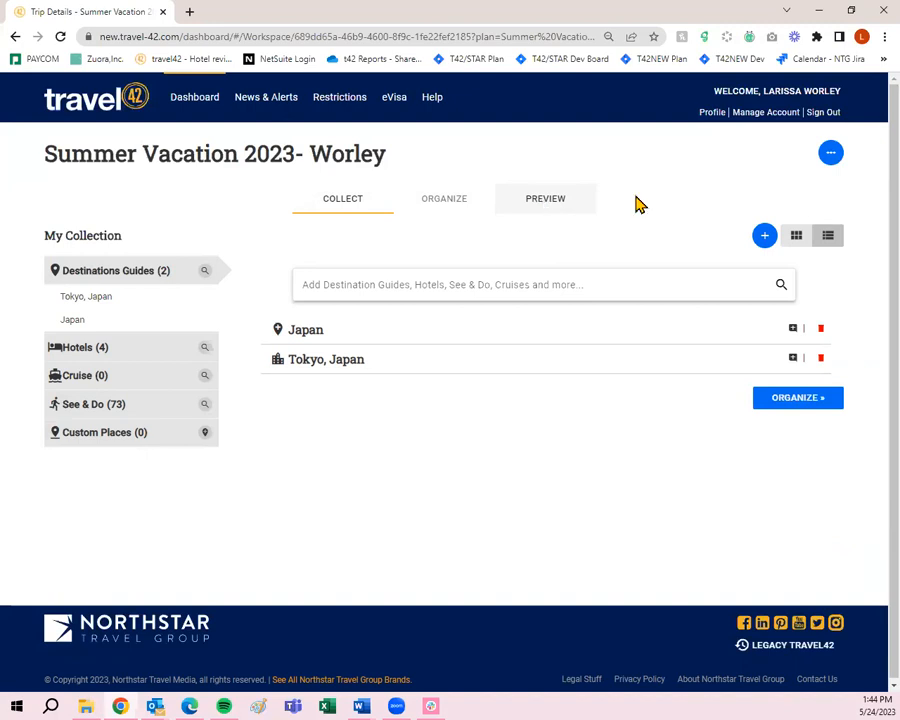
# - Save & Close the Summer Vacation 2023- Worley plan, then go to News & Alerts
pyautogui.click(831, 154)
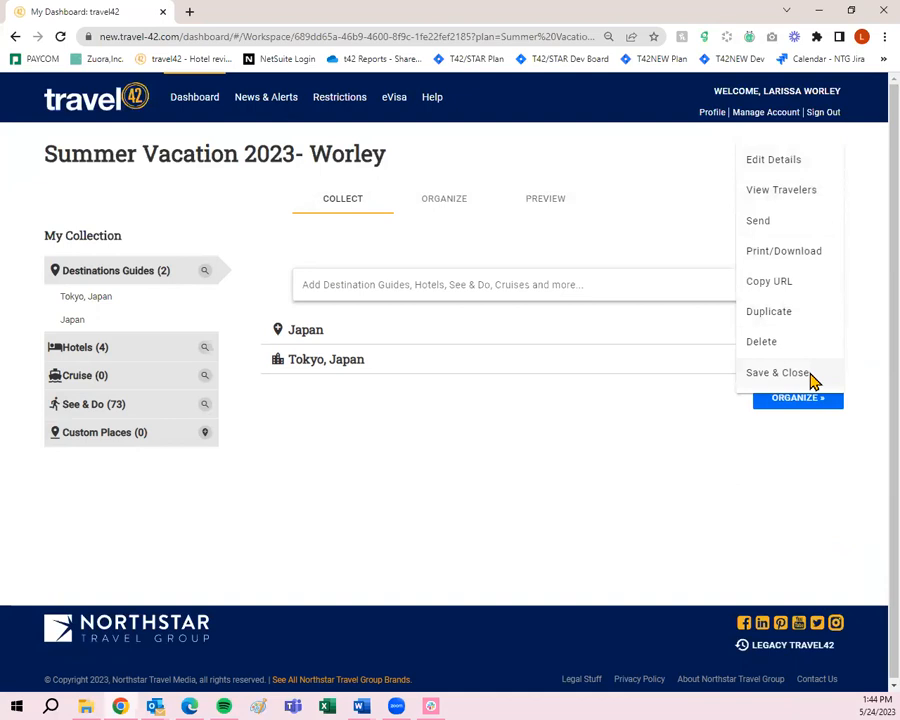
pyautogui.click(798, 376)
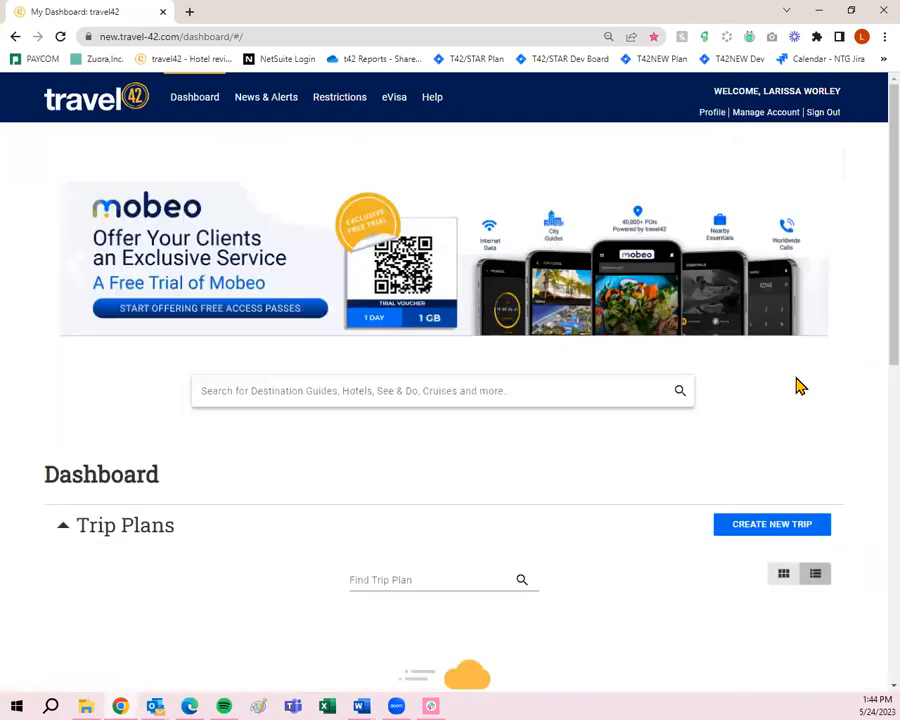
pyautogui.scroll(-3, 797, 385)
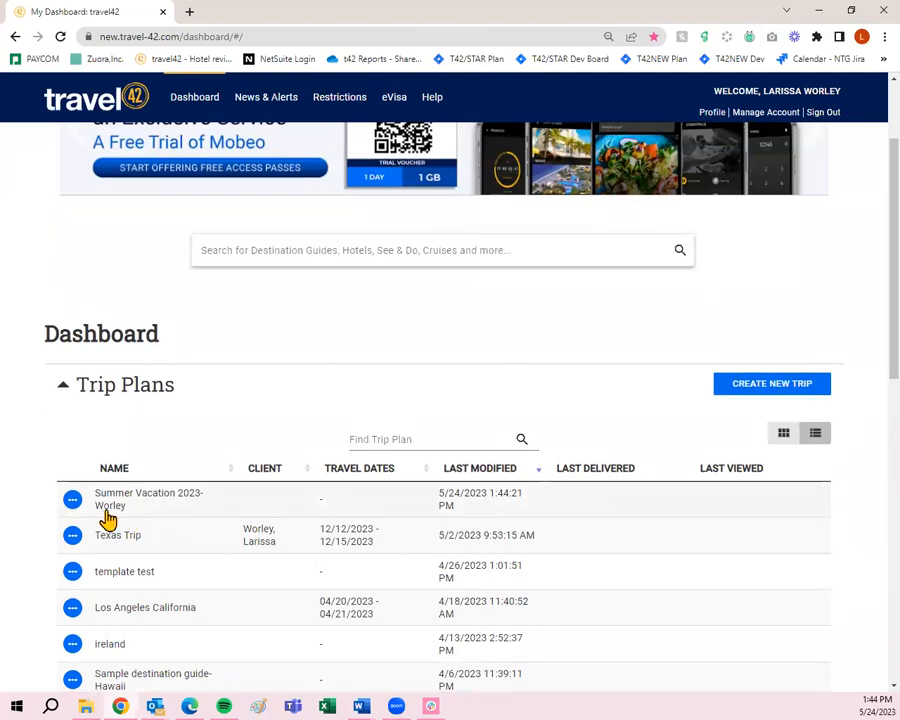
pyautogui.click(328, 324)
pyautogui.scroll(3, 331, 326)
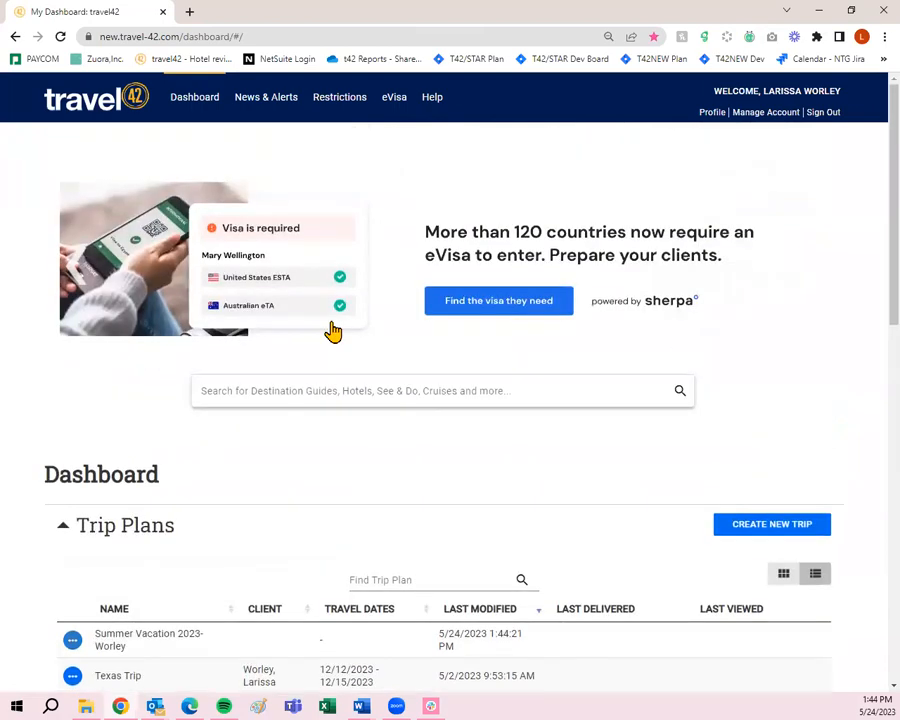
pyautogui.click(267, 109)
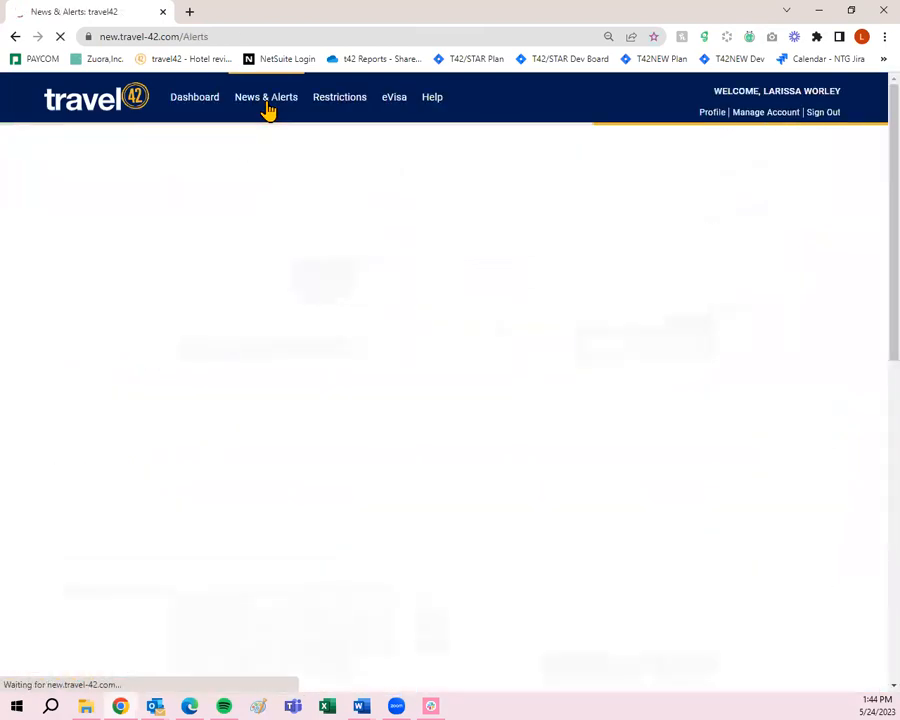
# - Scroll through the News & Alerts articles
pyautogui.scroll(-5, 377, 240)
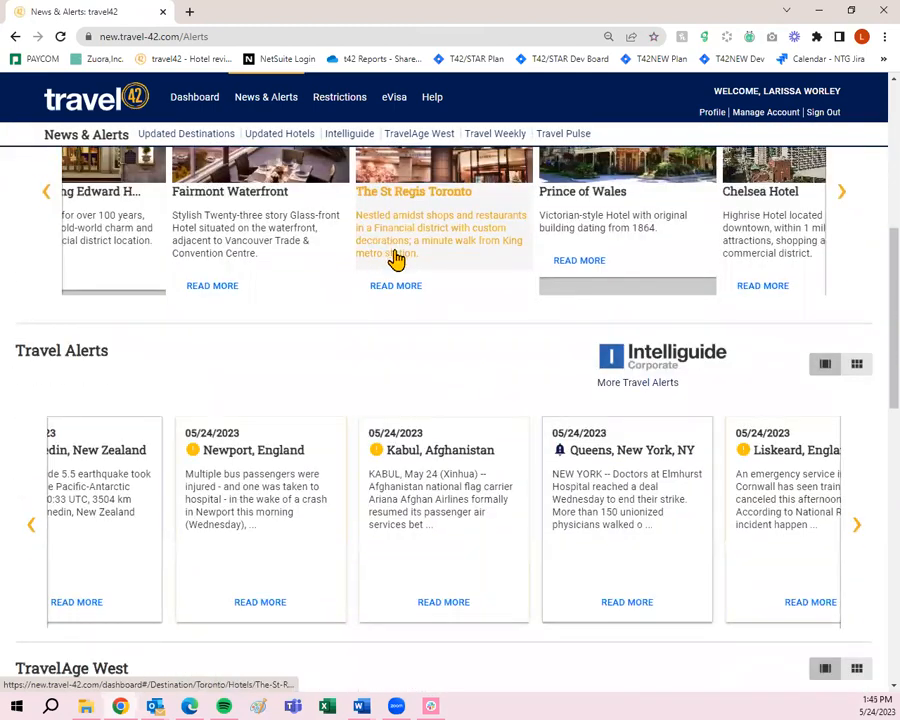
pyautogui.scroll(-1, 400, 255)
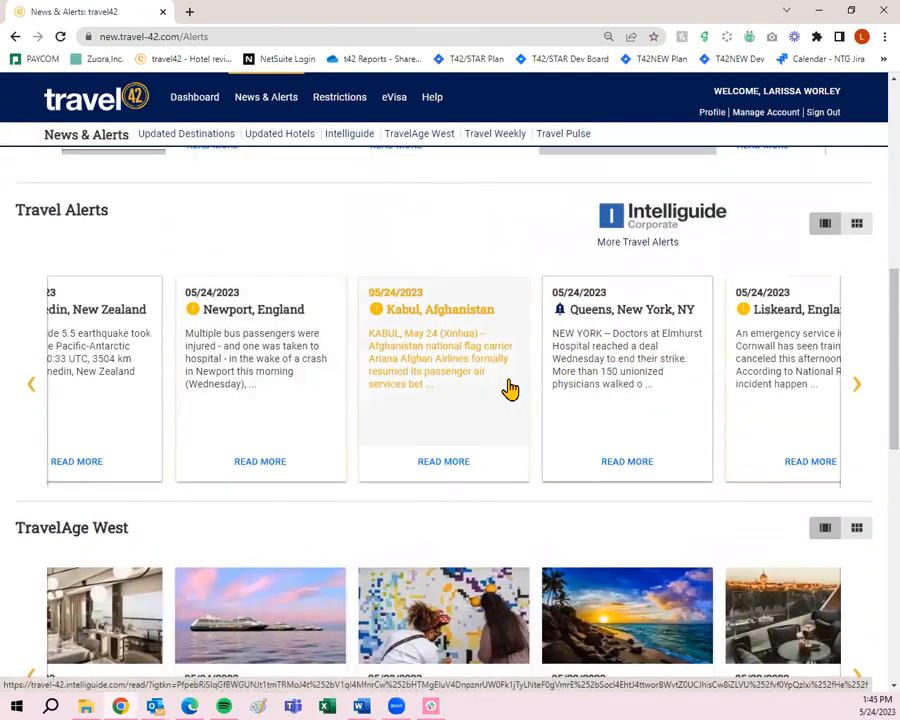
pyautogui.scroll(-3, 510, 389)
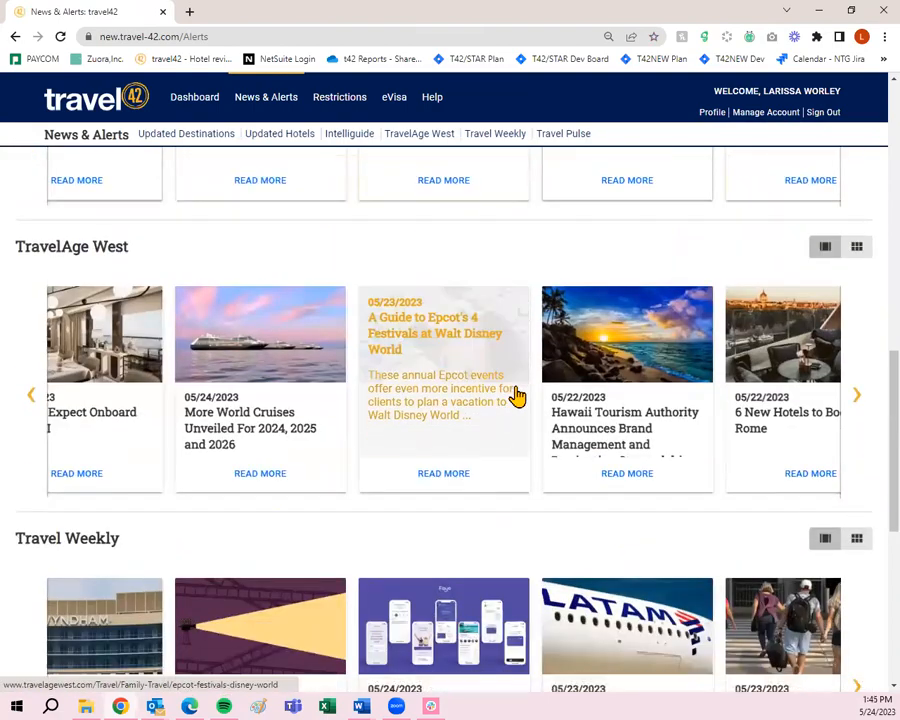
pyautogui.scroll(-3, 540, 398)
pyautogui.scroll(-1, 532, 418)
pyautogui.scroll(14, 533, 506)
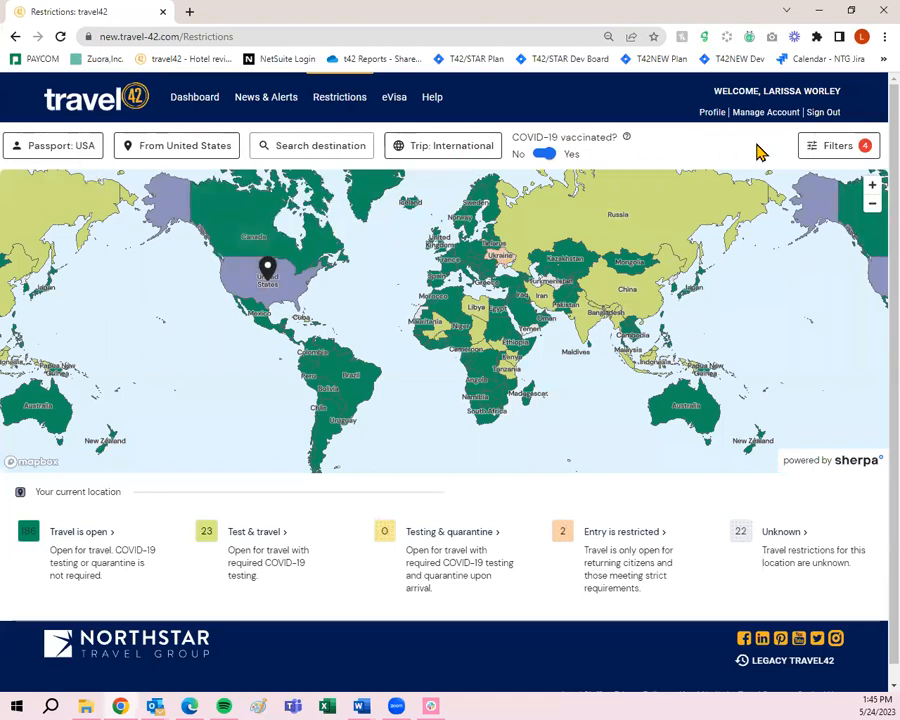
# - Open the Sherpa eVisa explorer in a new tab, then the travel42 Help Center from Restrictions
pyautogui.click(391, 101)
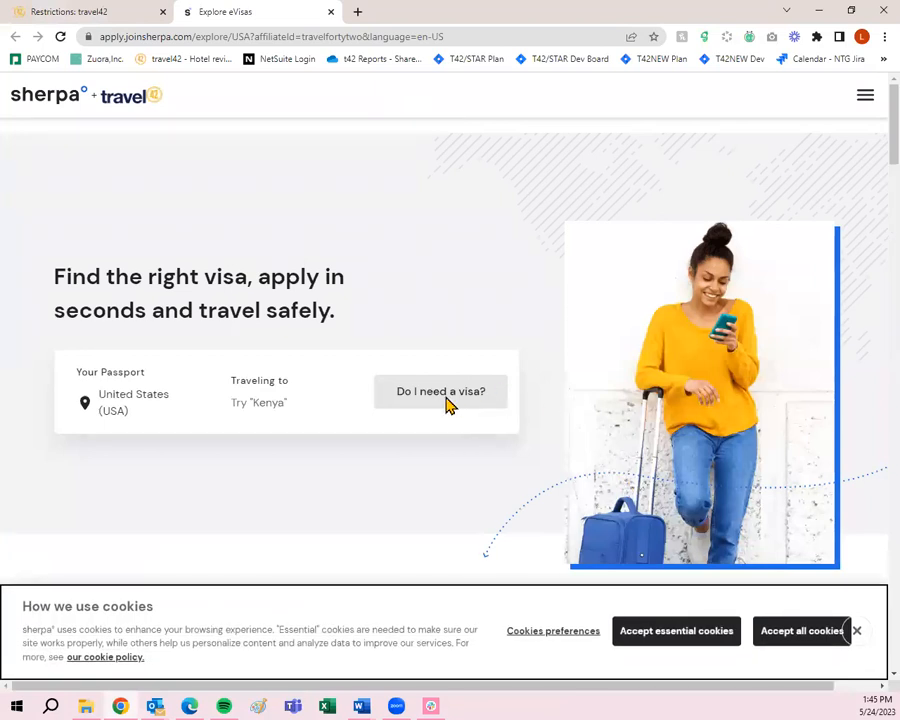
pyautogui.click(112, 10)
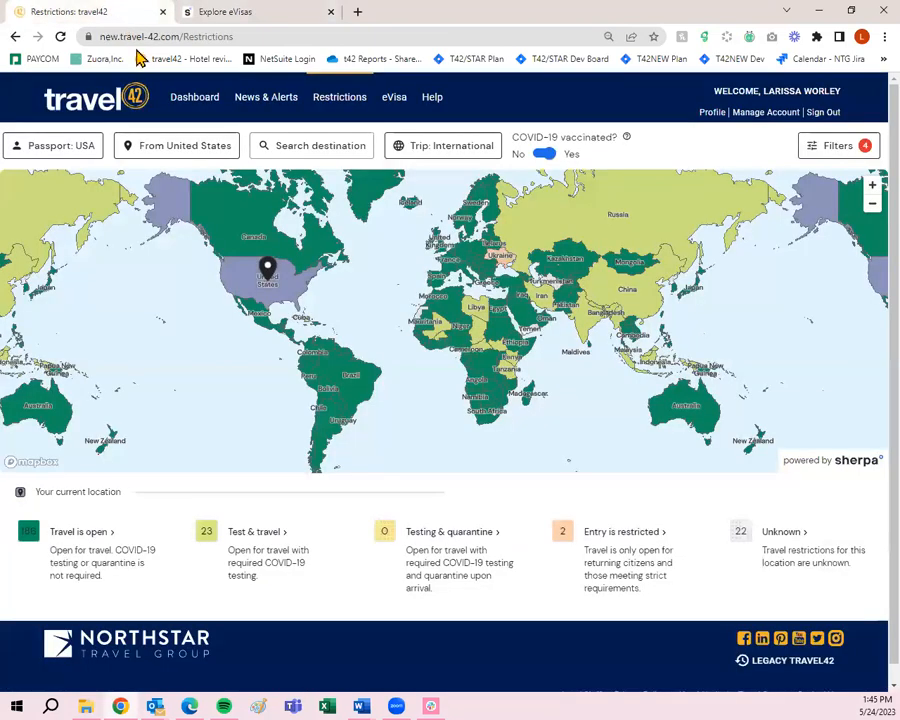
pyautogui.click(434, 99)
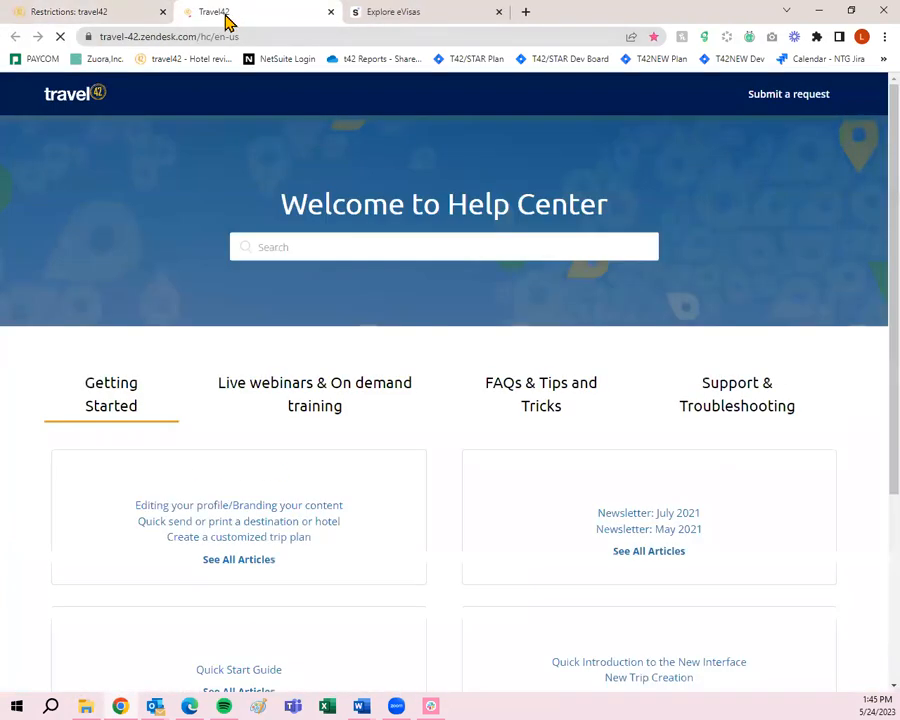
# - View the Live webinars & On demand training listings, then return to the Restrictions tab
pyautogui.click(320, 402)
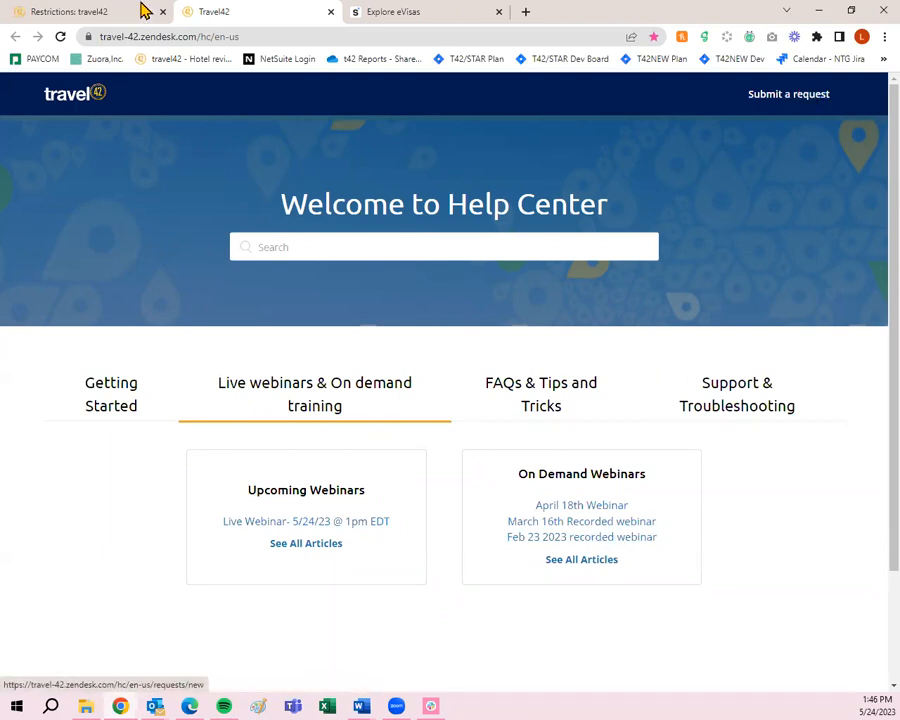
pyautogui.click(34, 10)
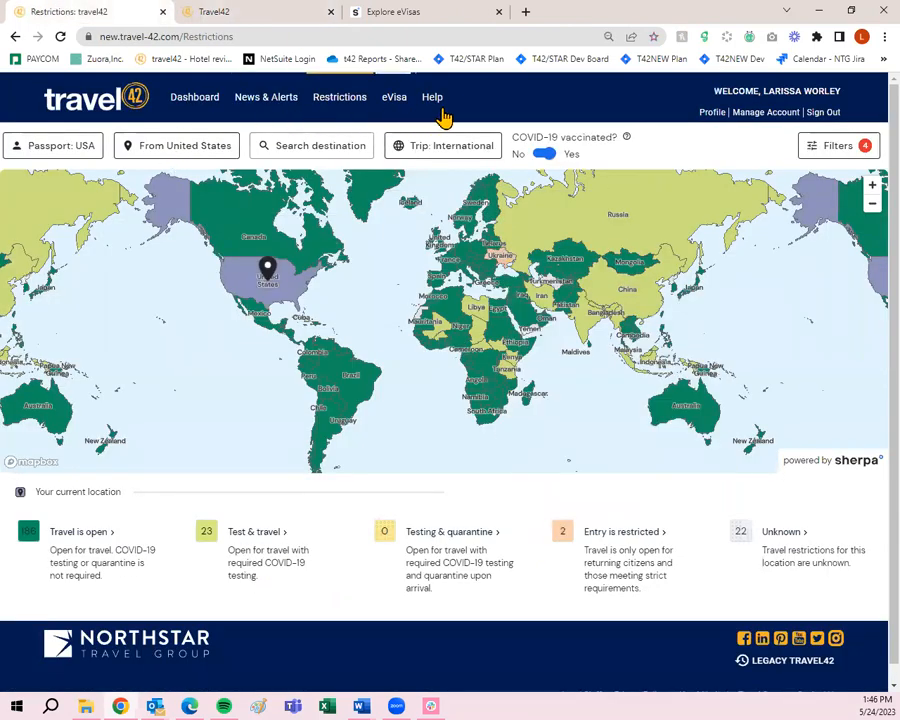
# - Open My Profile and scroll through the Business Card details
pyautogui.click(712, 113)
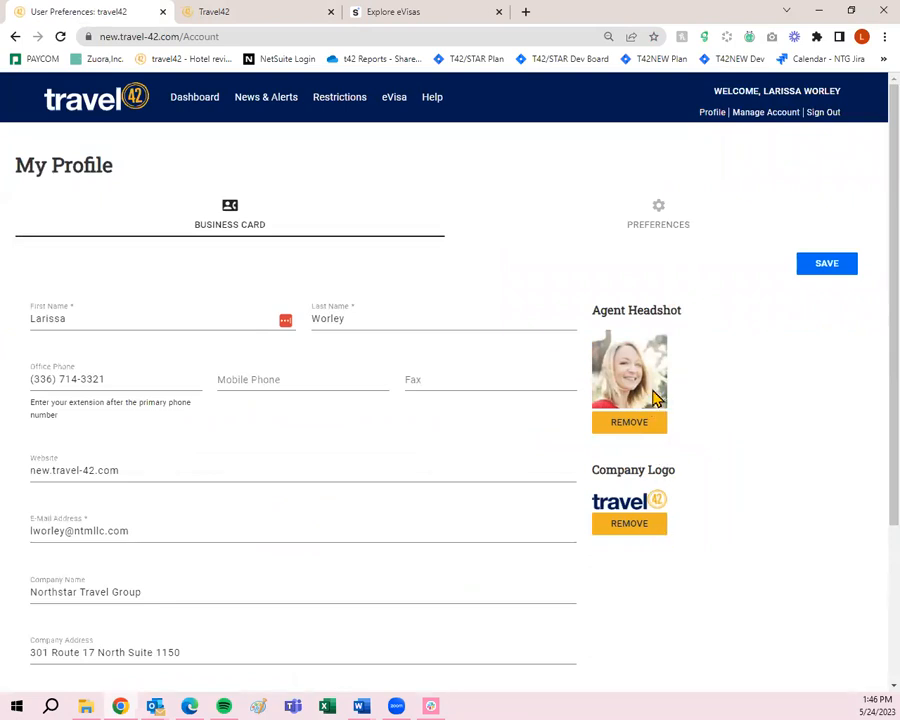
pyautogui.scroll(-4, 230, 498)
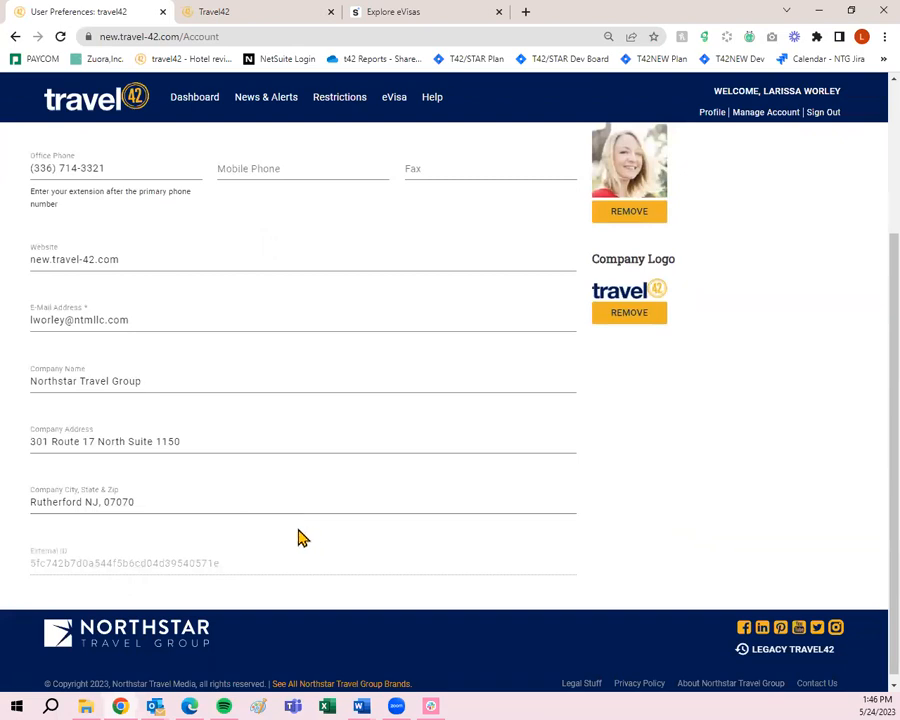
pyautogui.scroll(3, 300, 535)
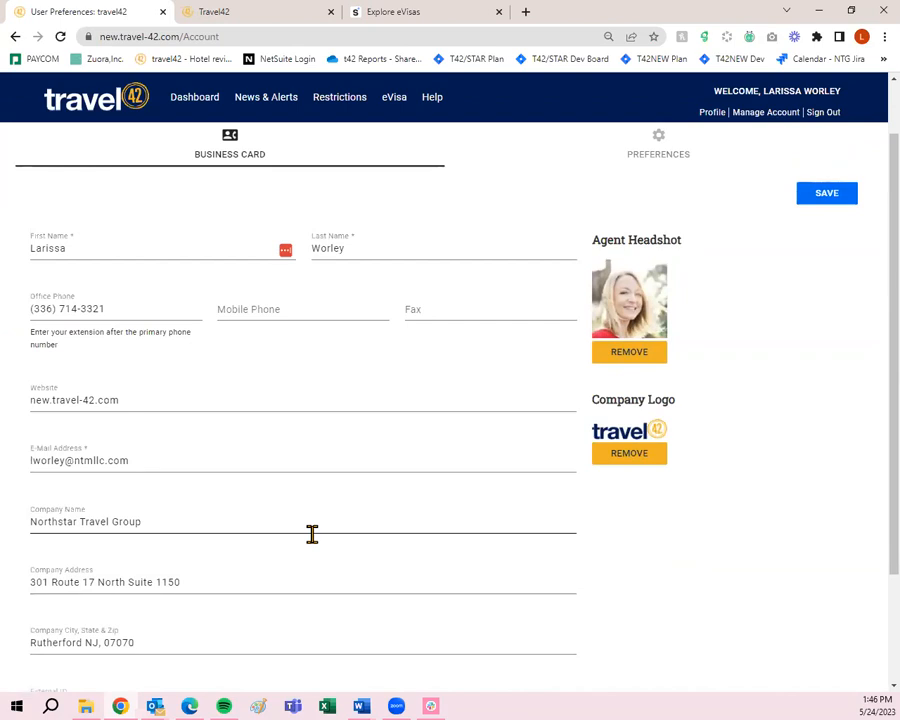
pyautogui.scroll(1, 312, 534)
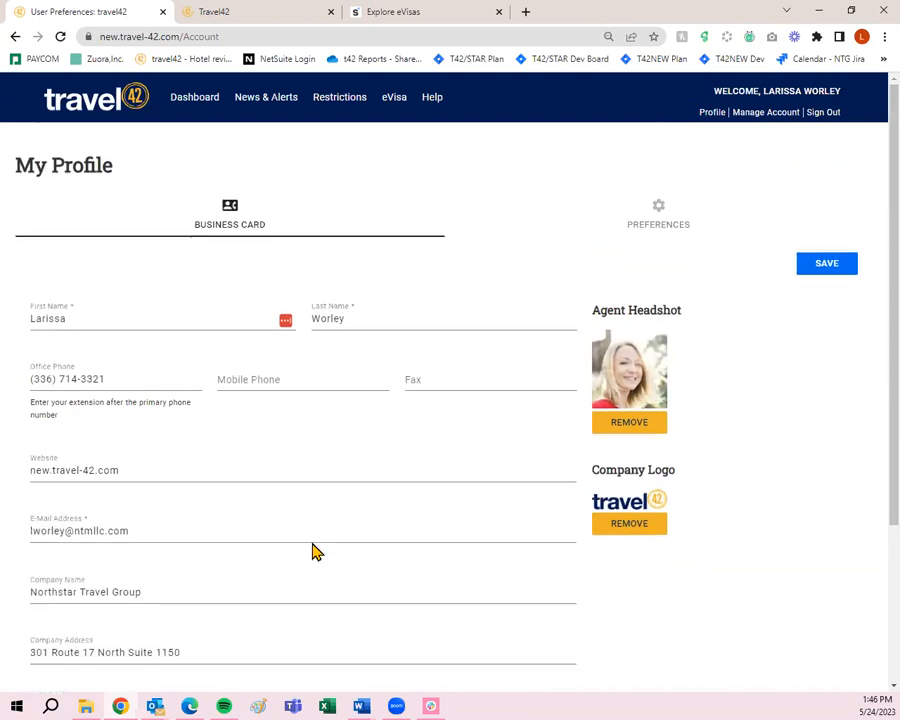
# - In Search preferences, check then uncheck Show Only Hotels with STAR Reviews
pyautogui.click(659, 217)
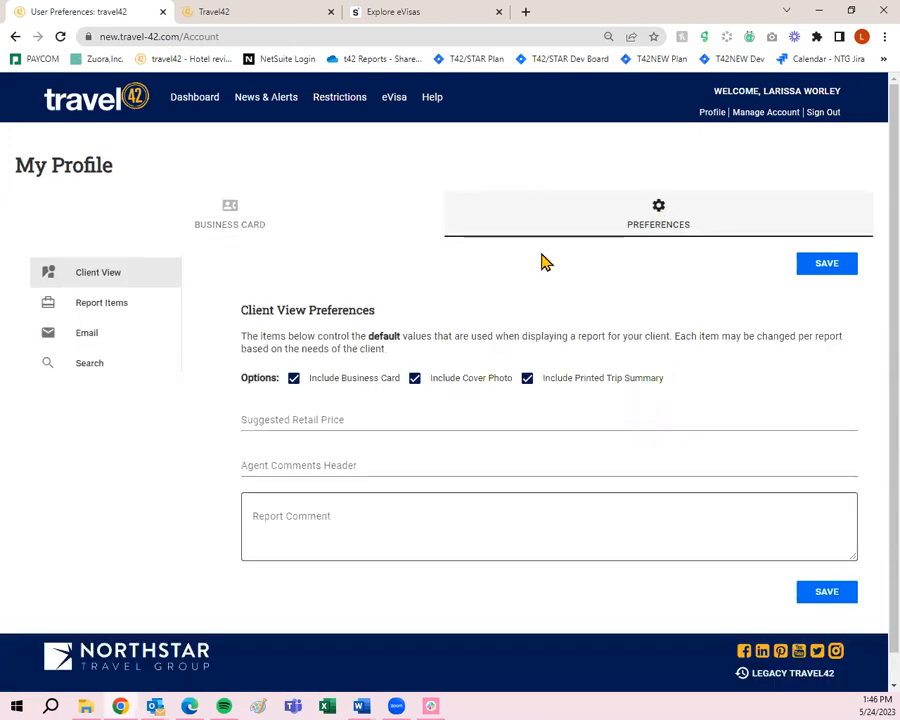
pyautogui.click(110, 364)
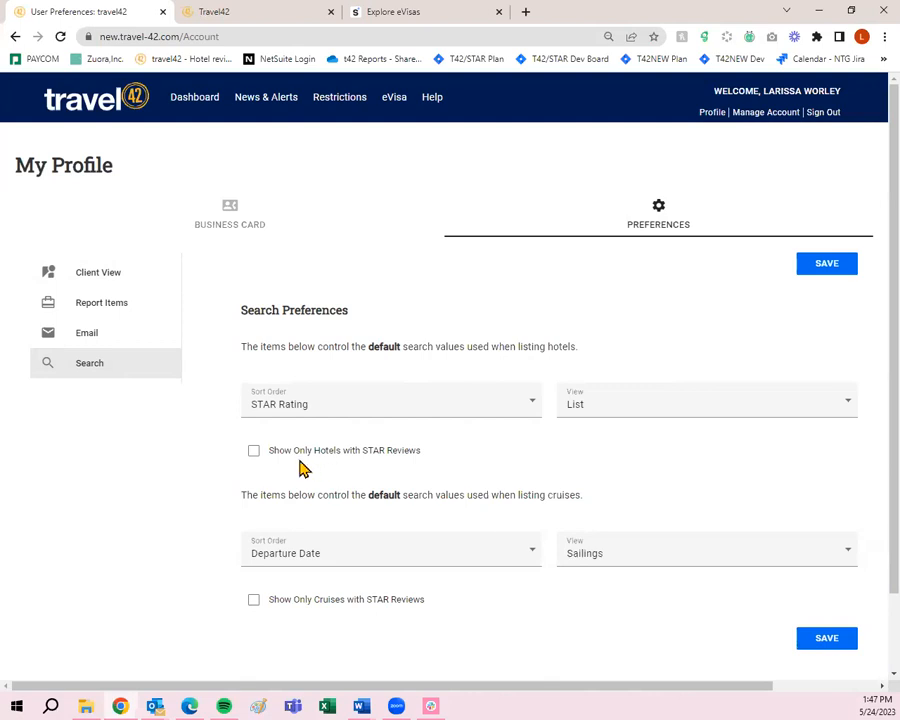
pyautogui.click(253, 451)
pyautogui.click(250, 452)
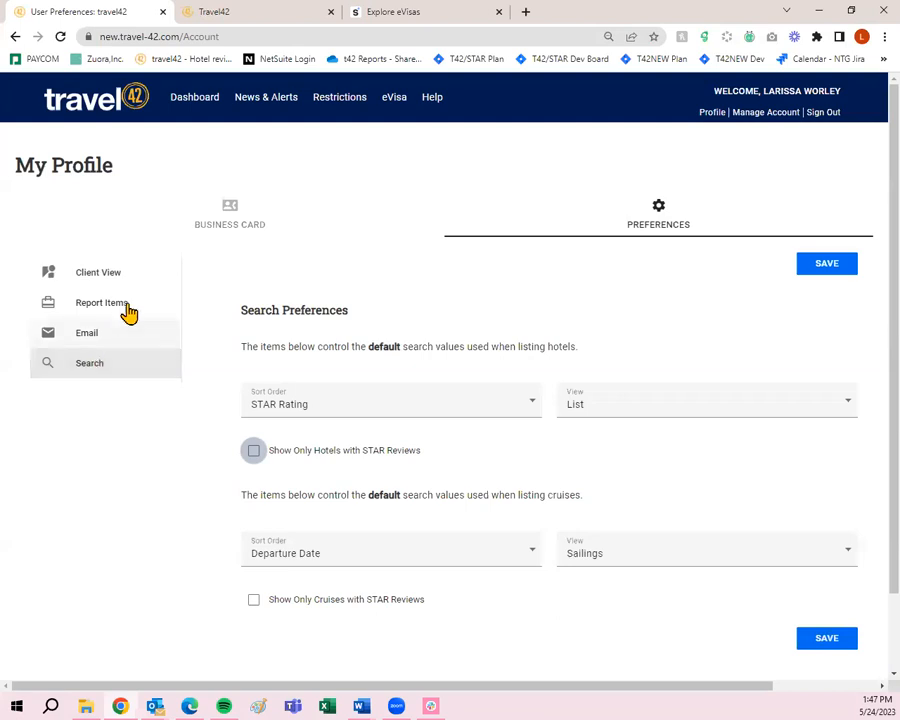
# - Return to the profile's business card details and open a new browser tab
pyautogui.click(713, 113)
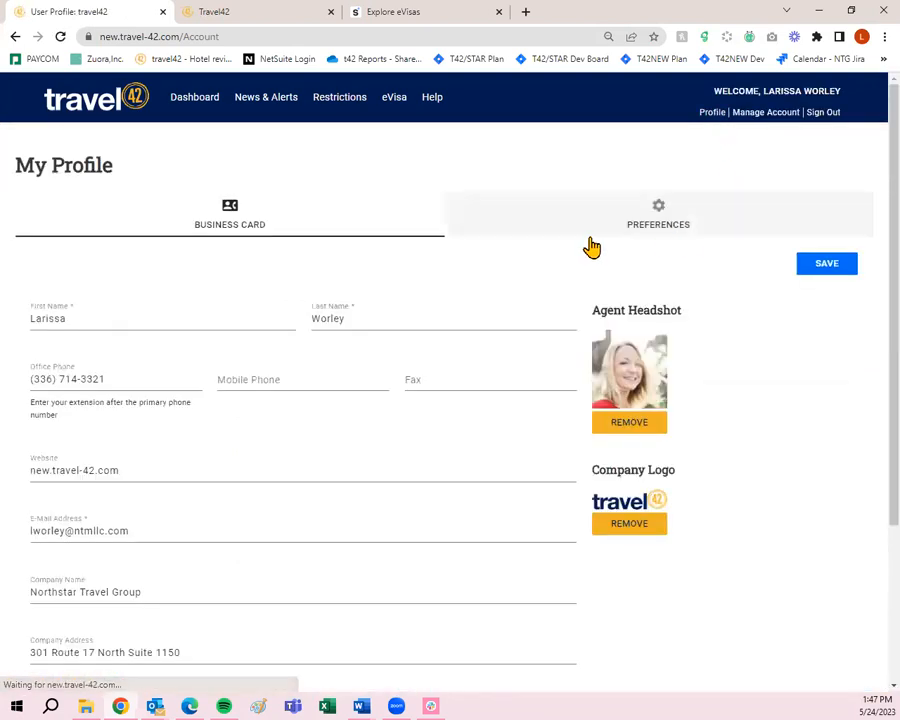
pyautogui.scroll(-3, 86, 494)
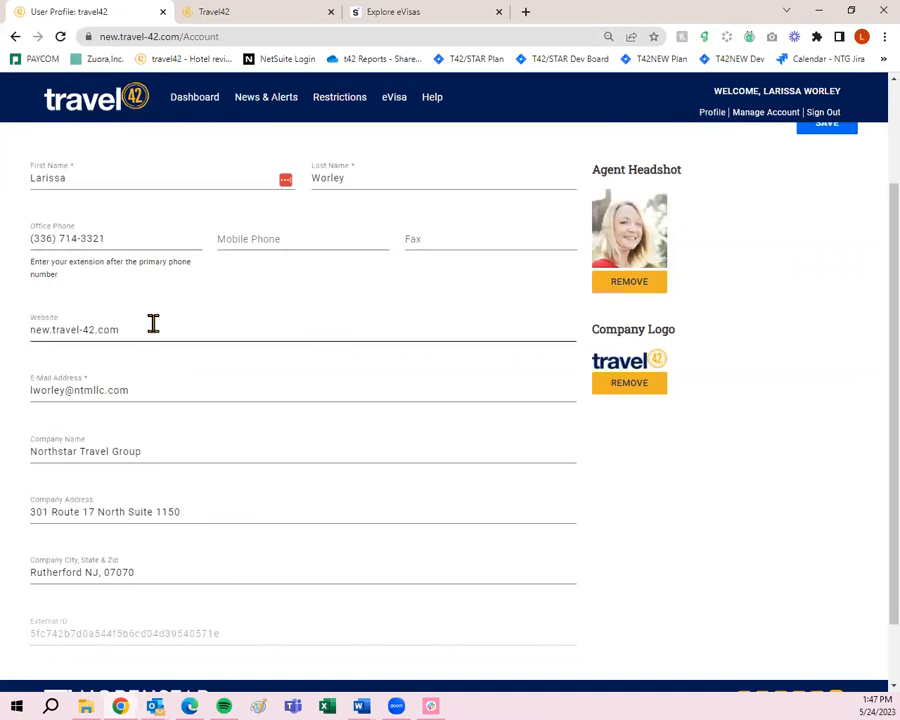
pyautogui.click(525, 12)
# - Try the mistyped address ww.travel-42.com, then close the failed search tab
pyautogui.write('w')
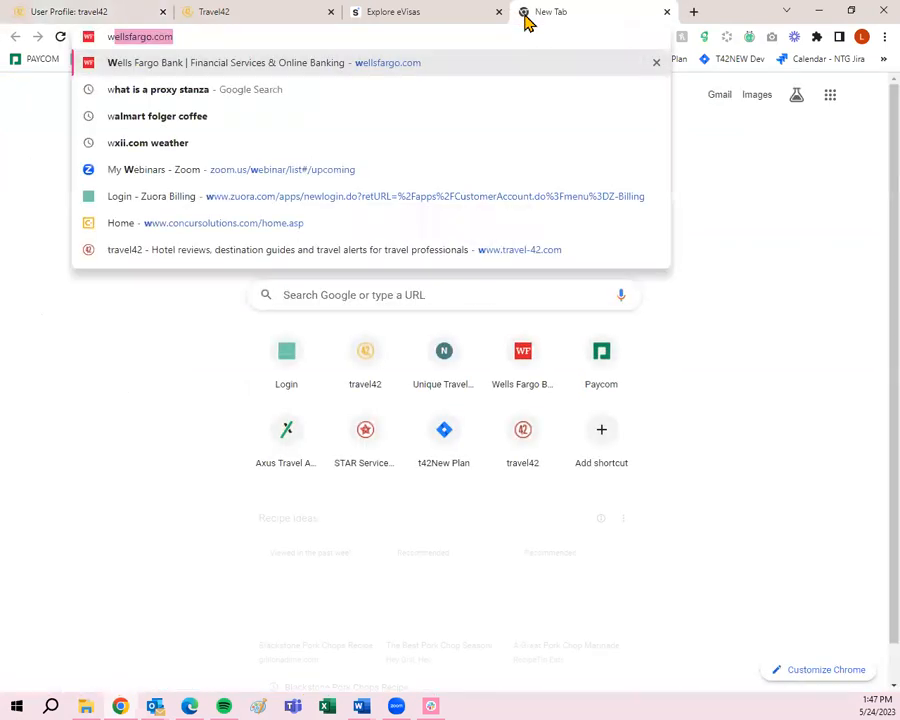
pyautogui.write('w.travel-42.com')
pyautogui.press('Return')
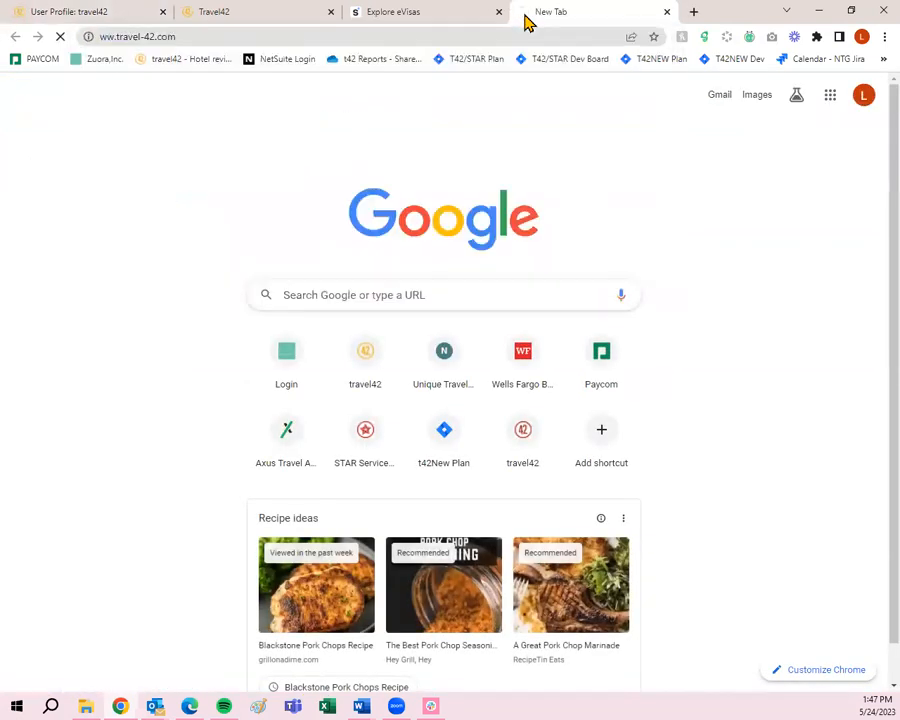
pyautogui.click(104, 32)
pyautogui.click(109, 39)
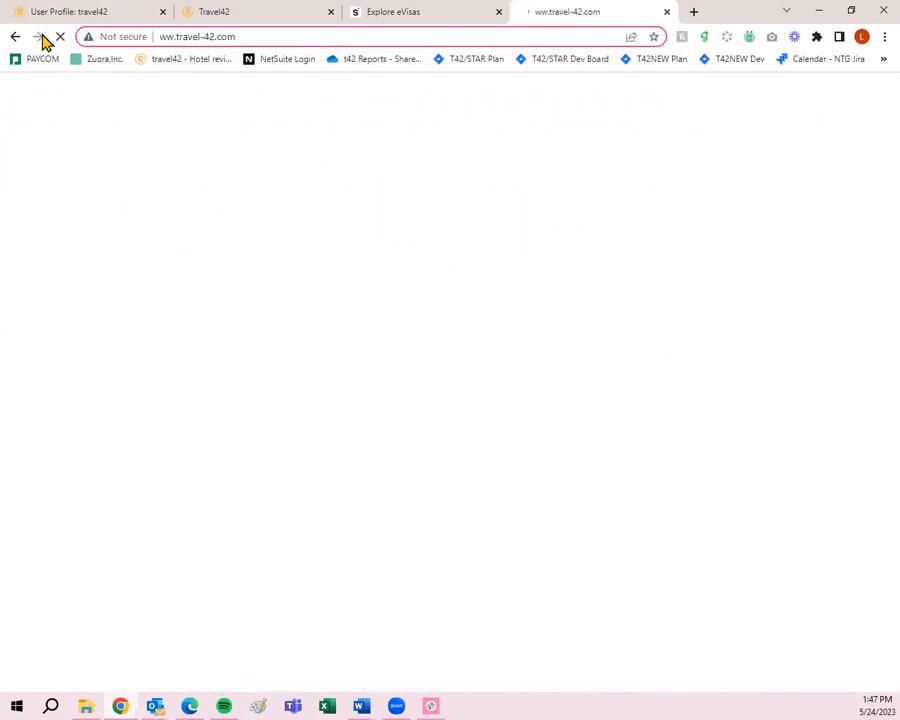
pyautogui.click(668, 12)
pyautogui.click(525, 12)
pyautogui.write('ww')
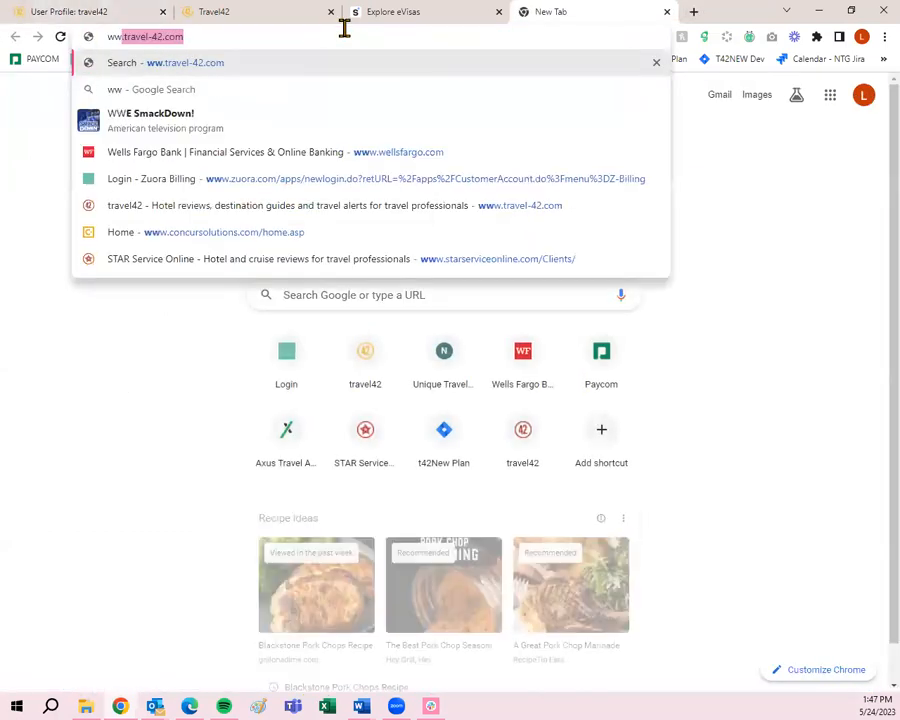
pyautogui.write('w.travel-42.com')
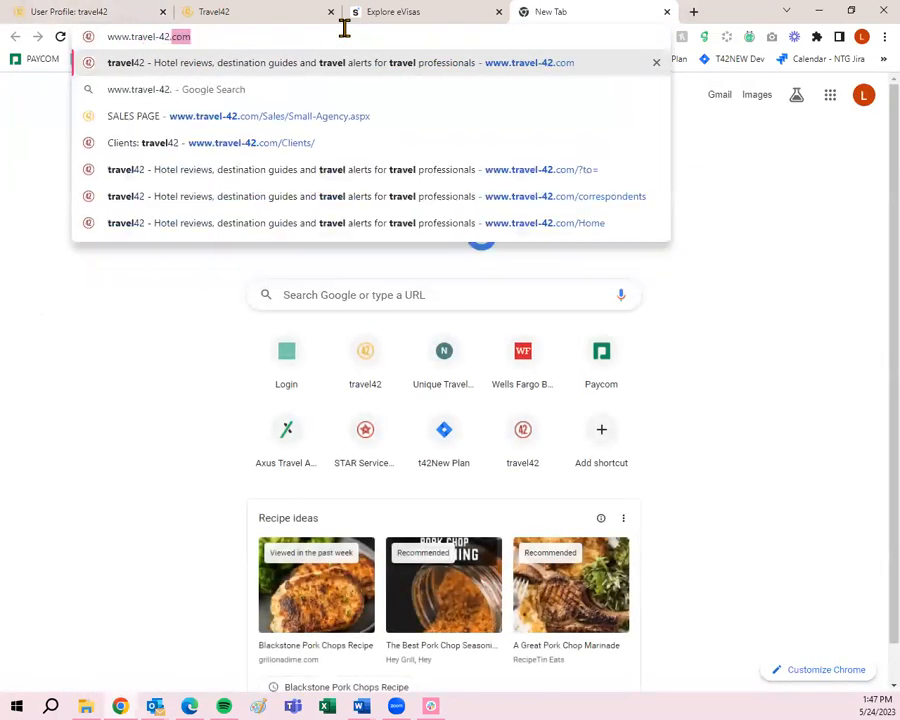
pyautogui.press('Return')
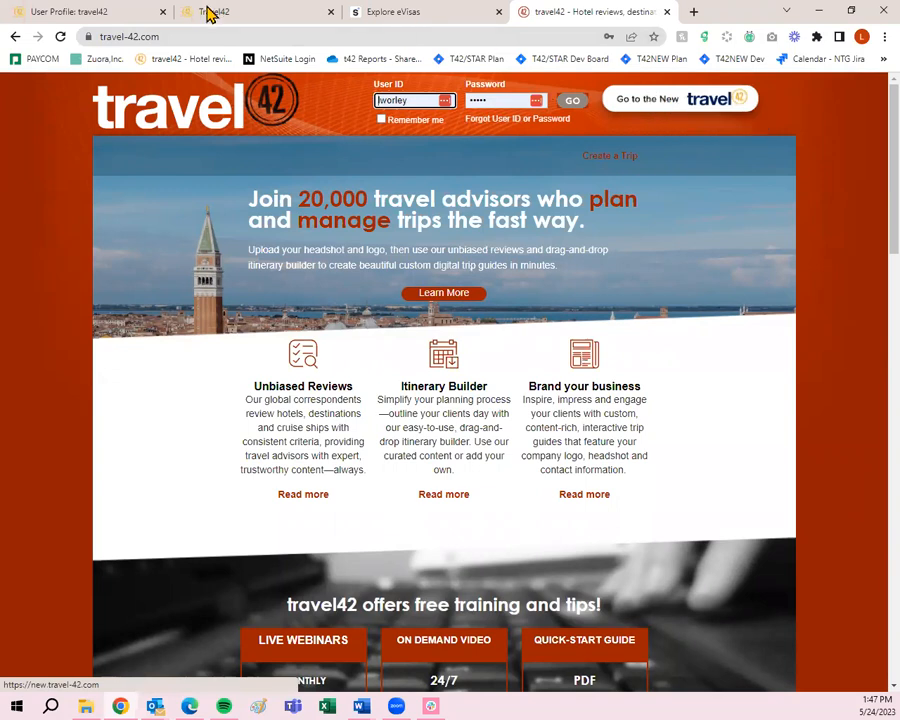
pyautogui.click(104, 20)
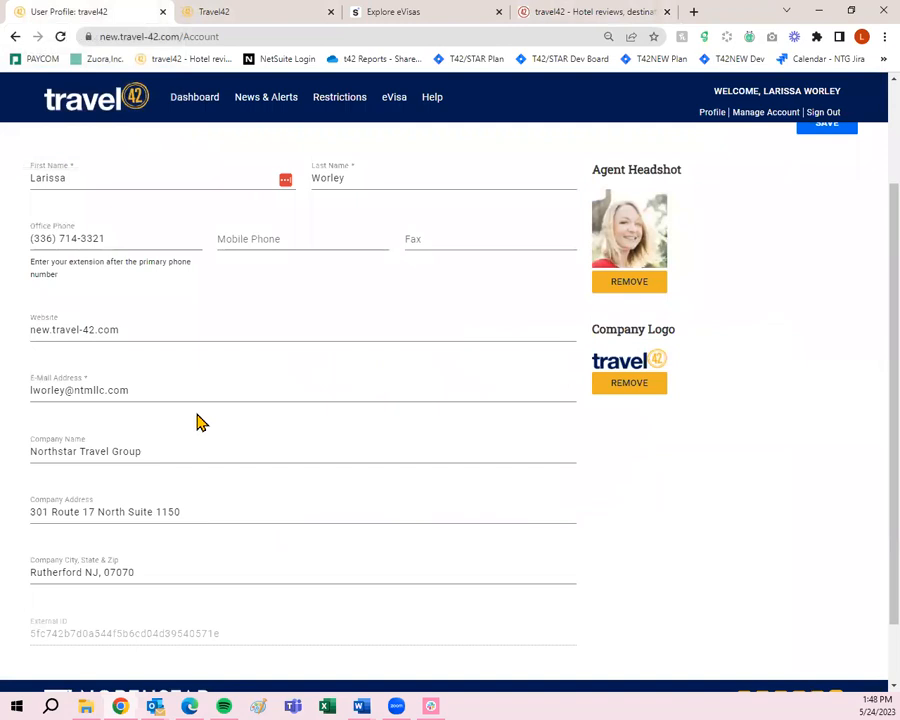